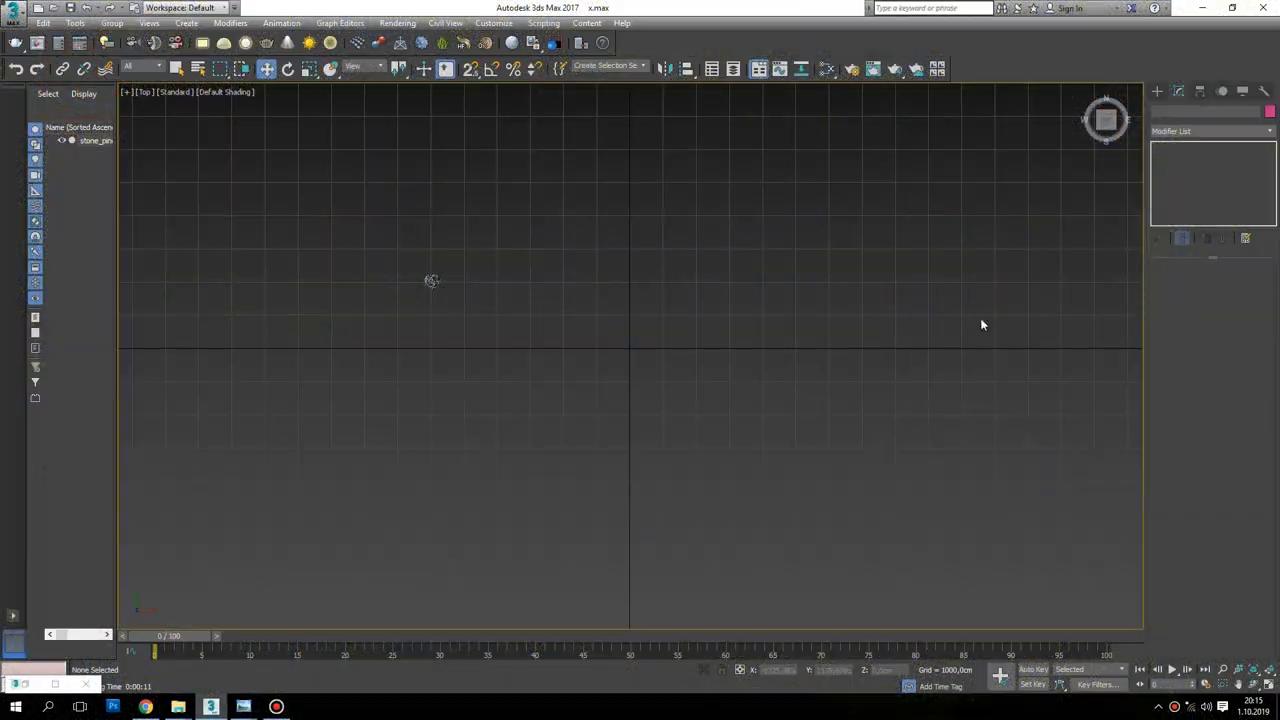
Create a plane in the Top view with length and width of 10000 cm
left_click(1158, 90)
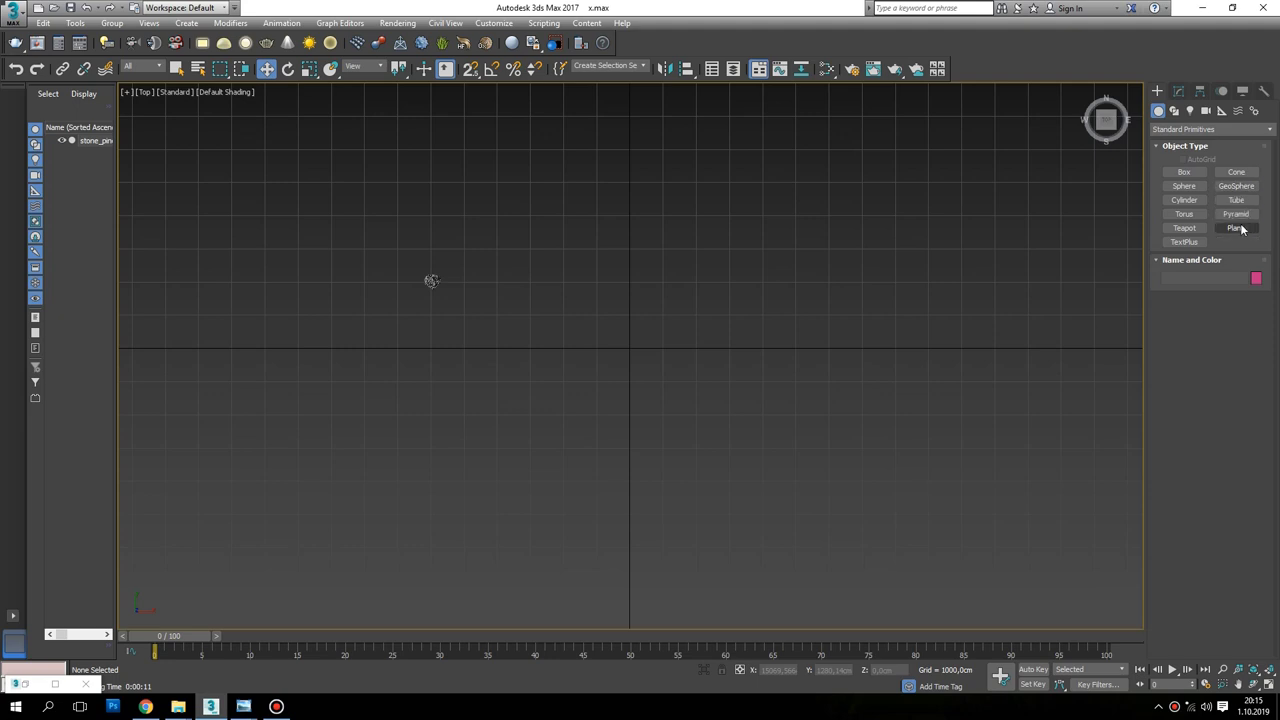
left_click(1236, 228)
left_click_drag(513, 220, 885, 532)
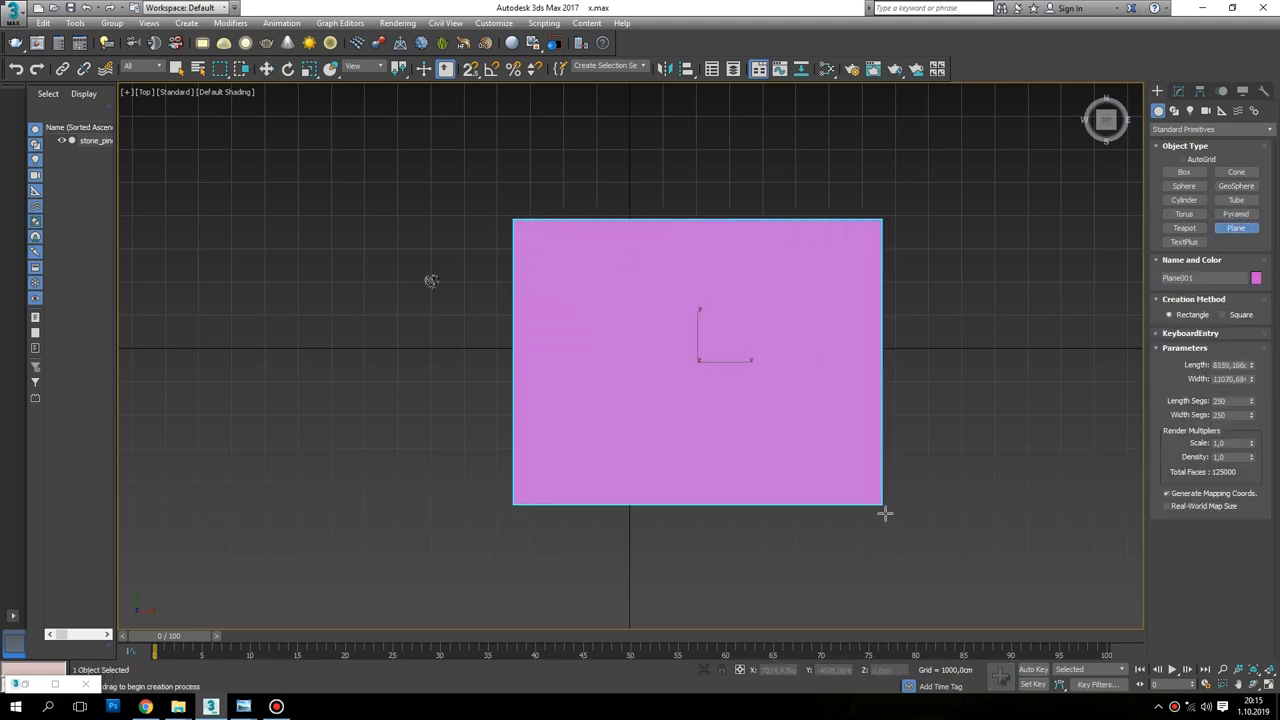
double_click(1232, 365)
type("10000")
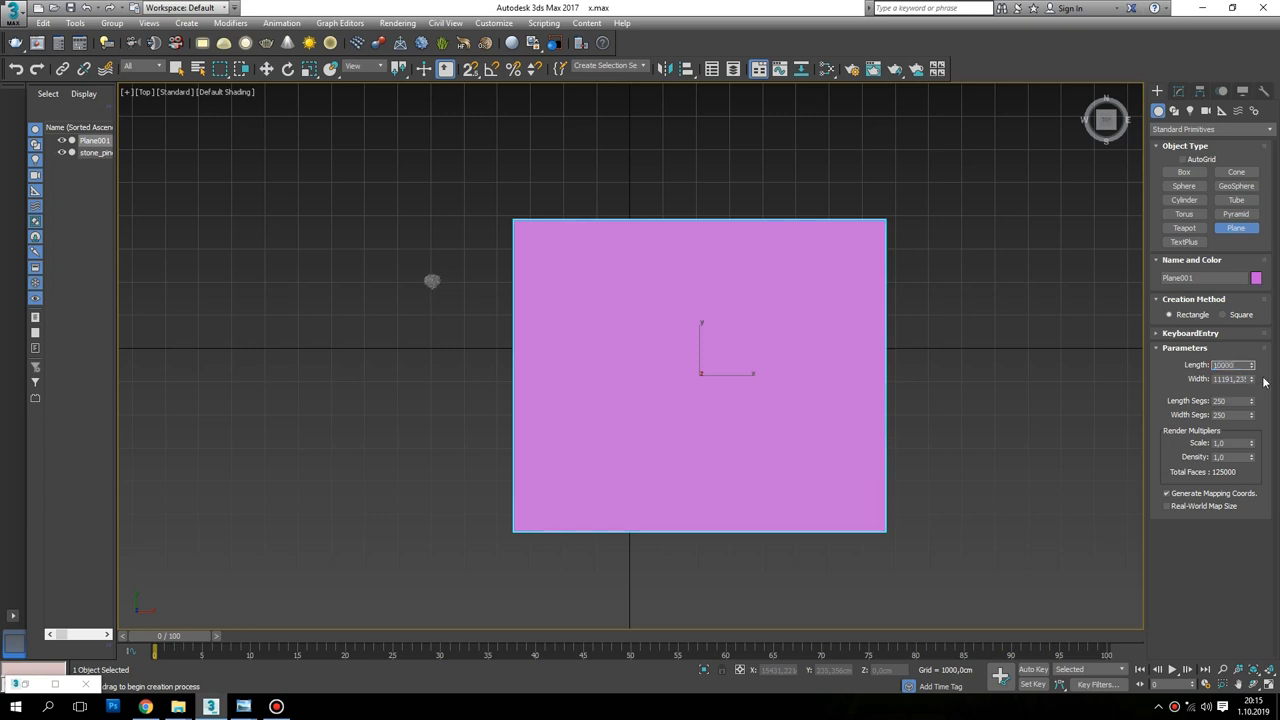
key("Tab")
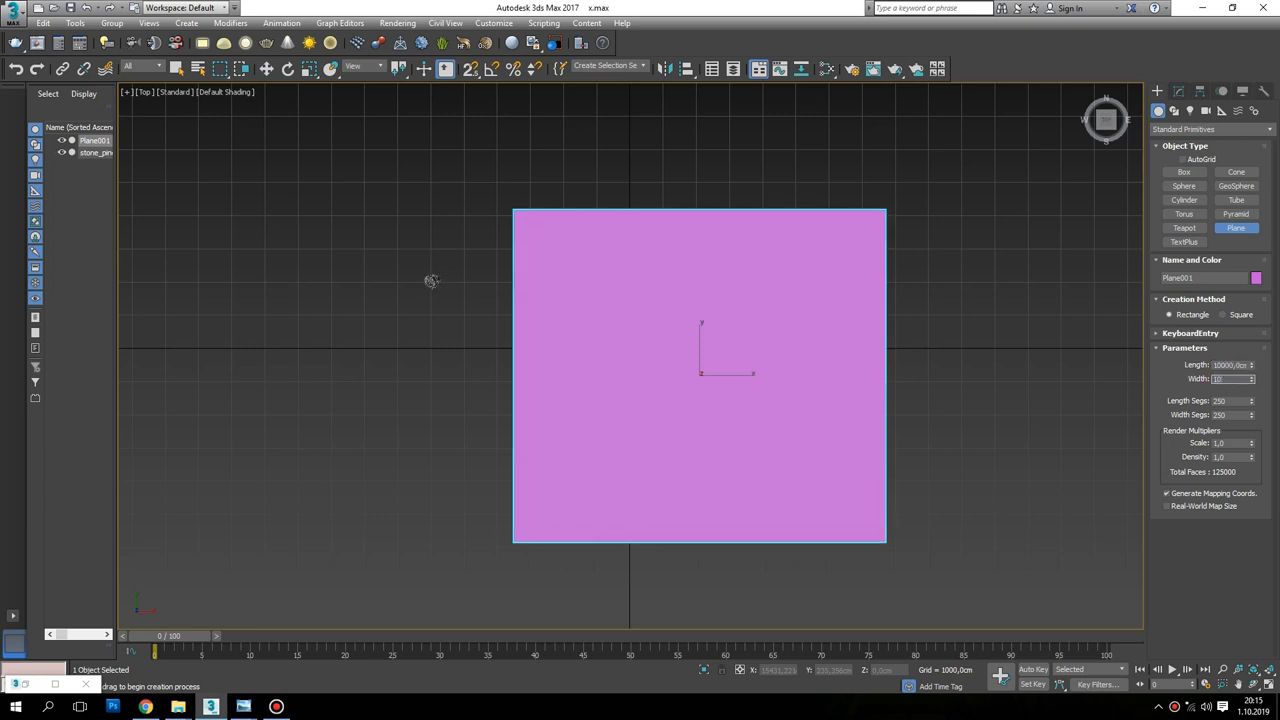
key("Return")
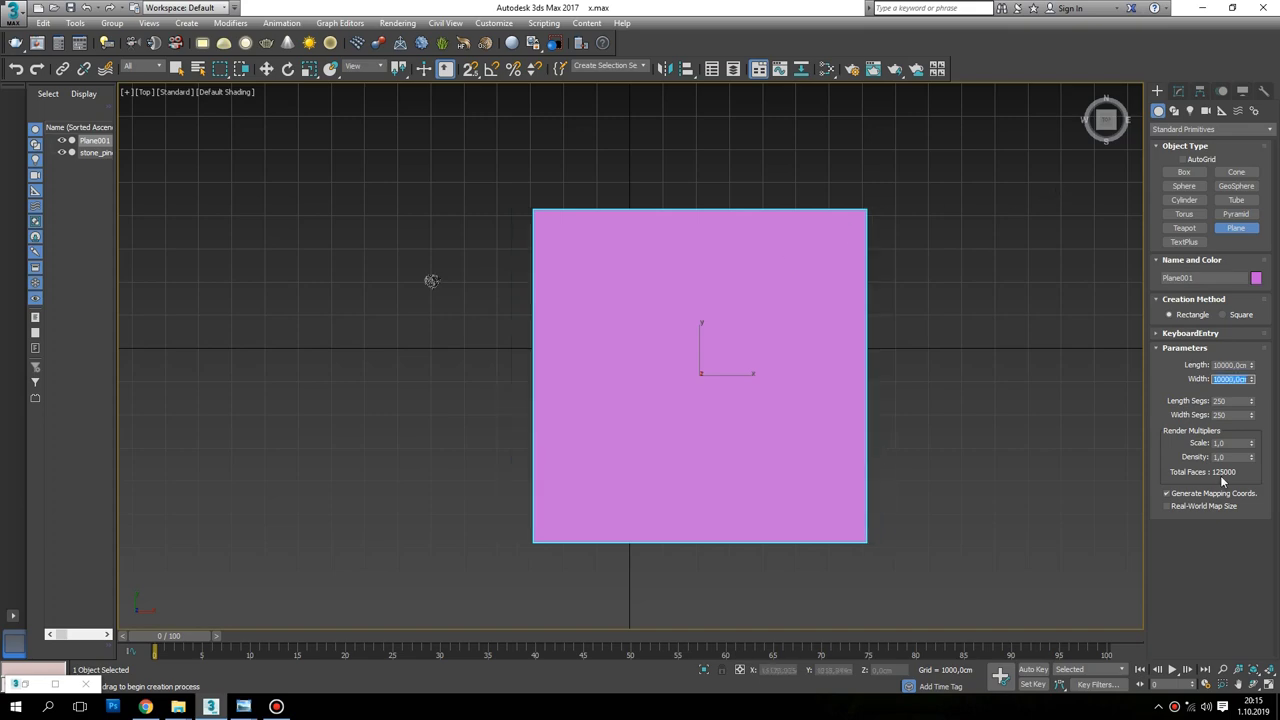
Display the plane with Edged Faces and hide the viewport grid
middle_click_drag(611, 202, 563, 223)
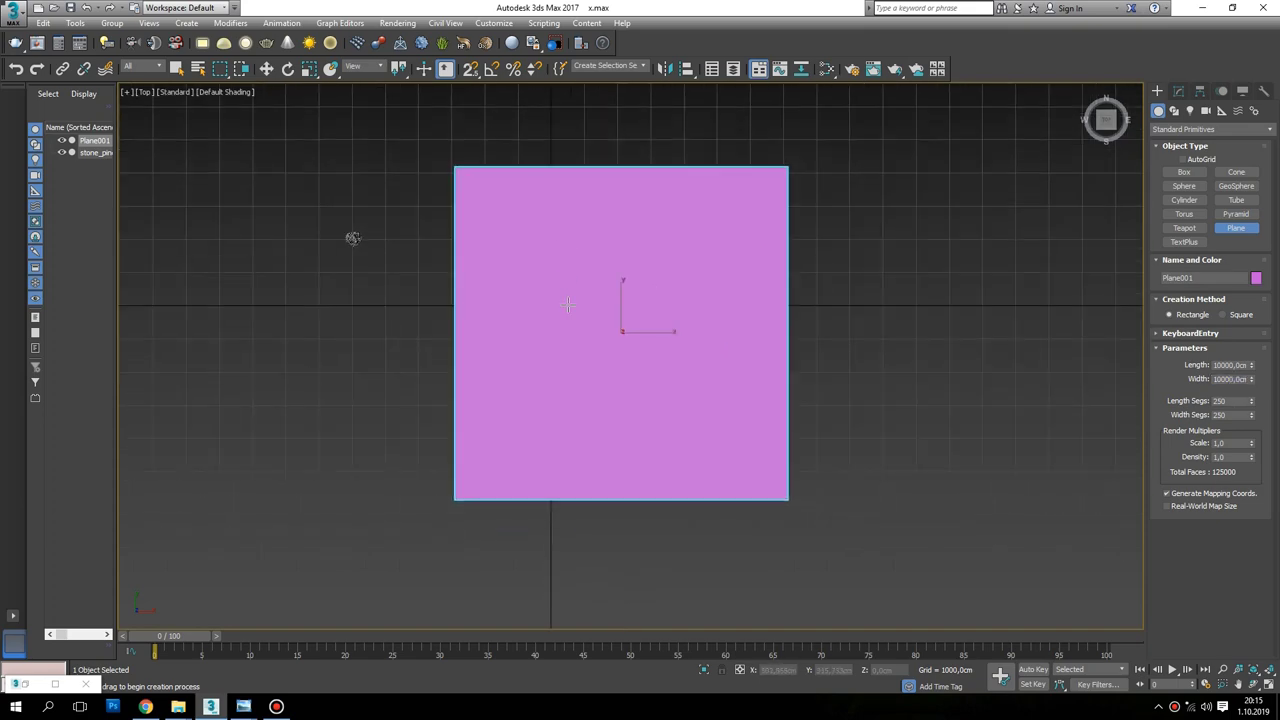
key("F4")
scroll(655, 333, "up", 2)
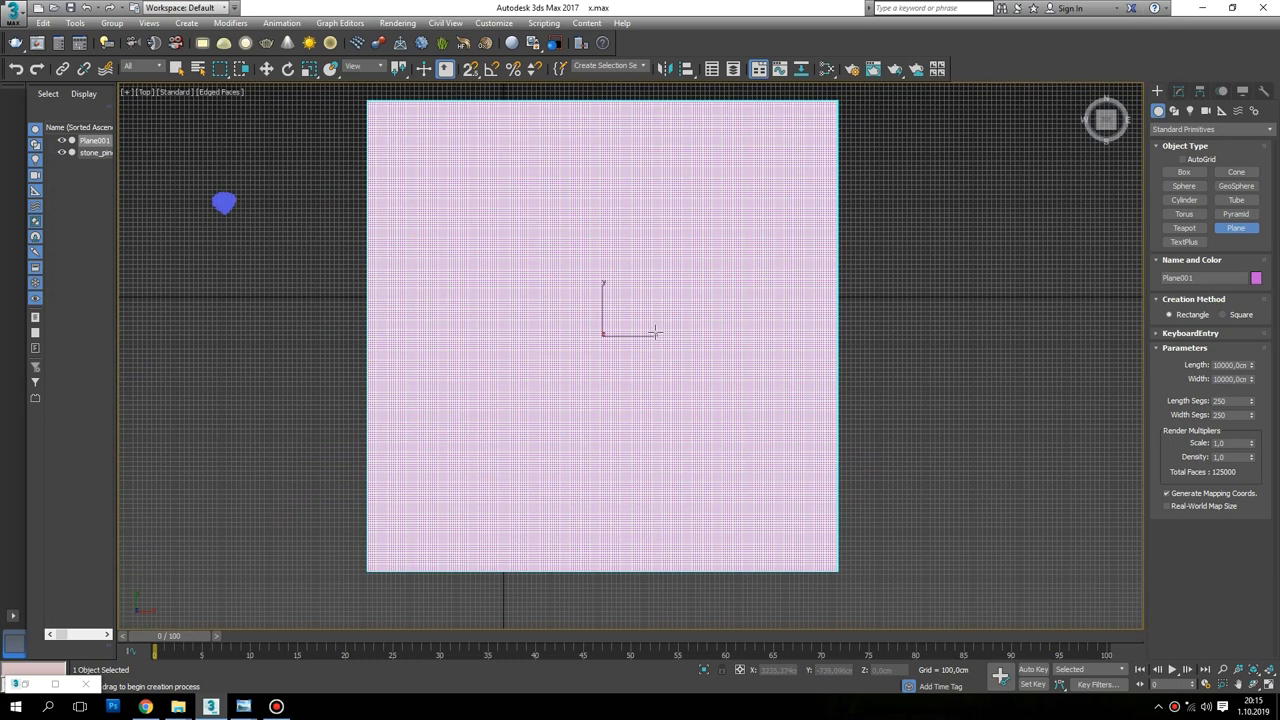
key("g")
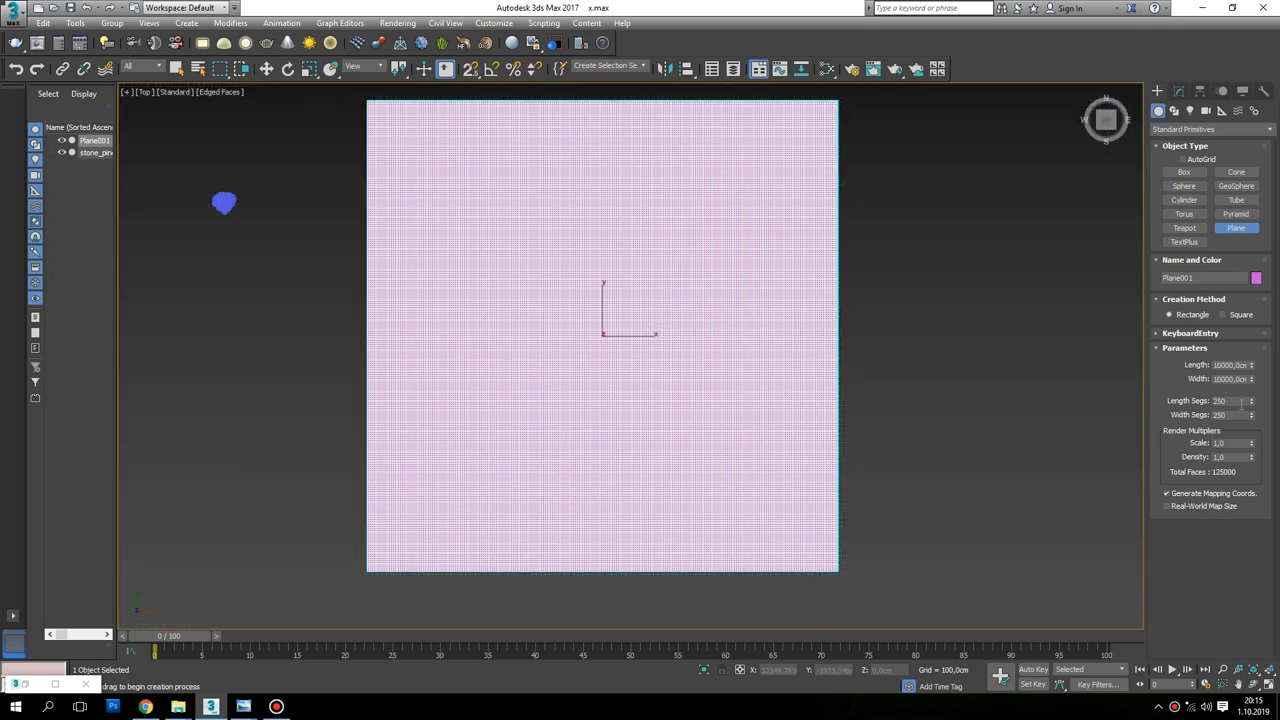
scroll(610, 336, "down", 2)
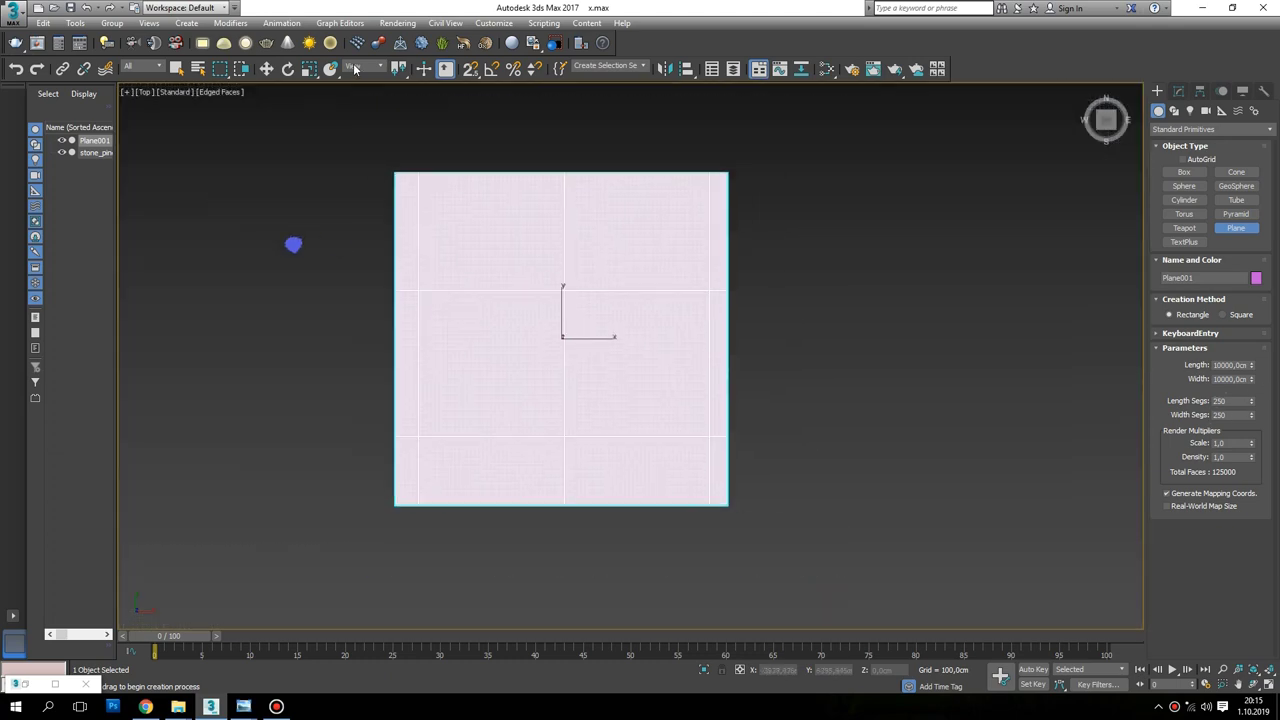
Zero the plane's X and Y position and orbit to an angled view
right_click(267, 69)
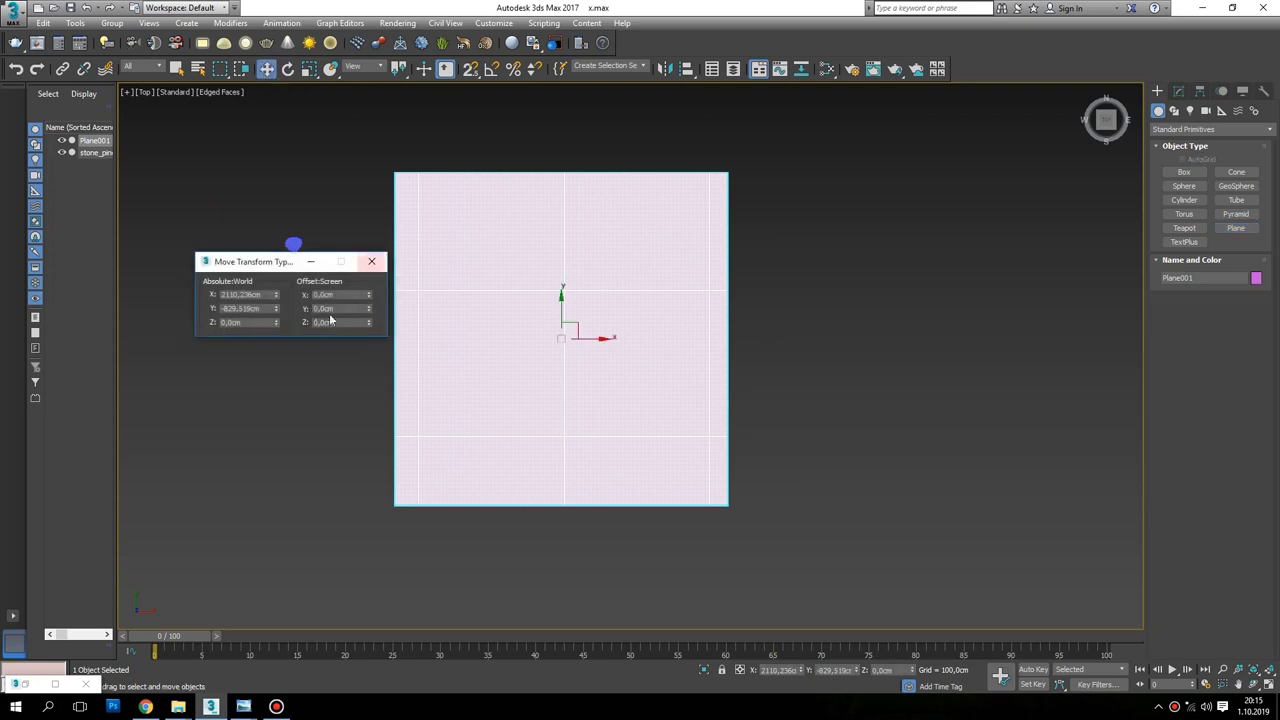
right_click(276, 310)
right_click(276, 295)
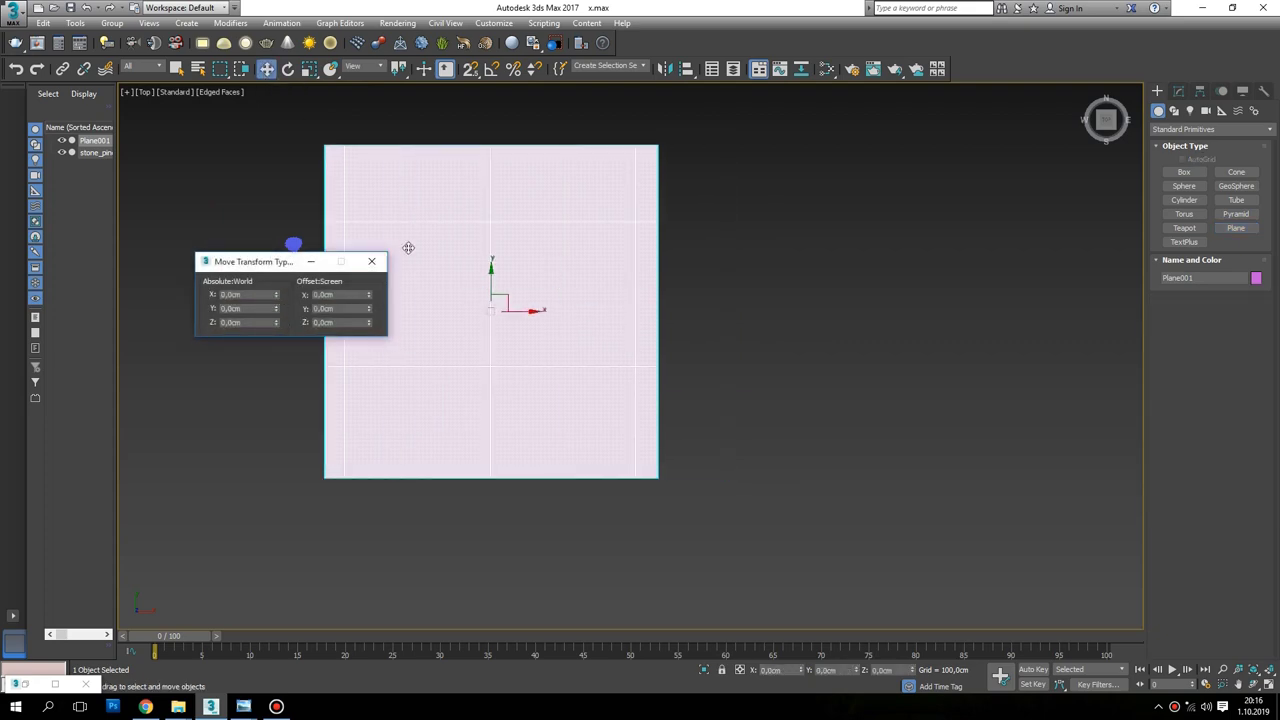
left_click(374, 265)
middle_click_drag(500, 414, 514, 337, "alt")
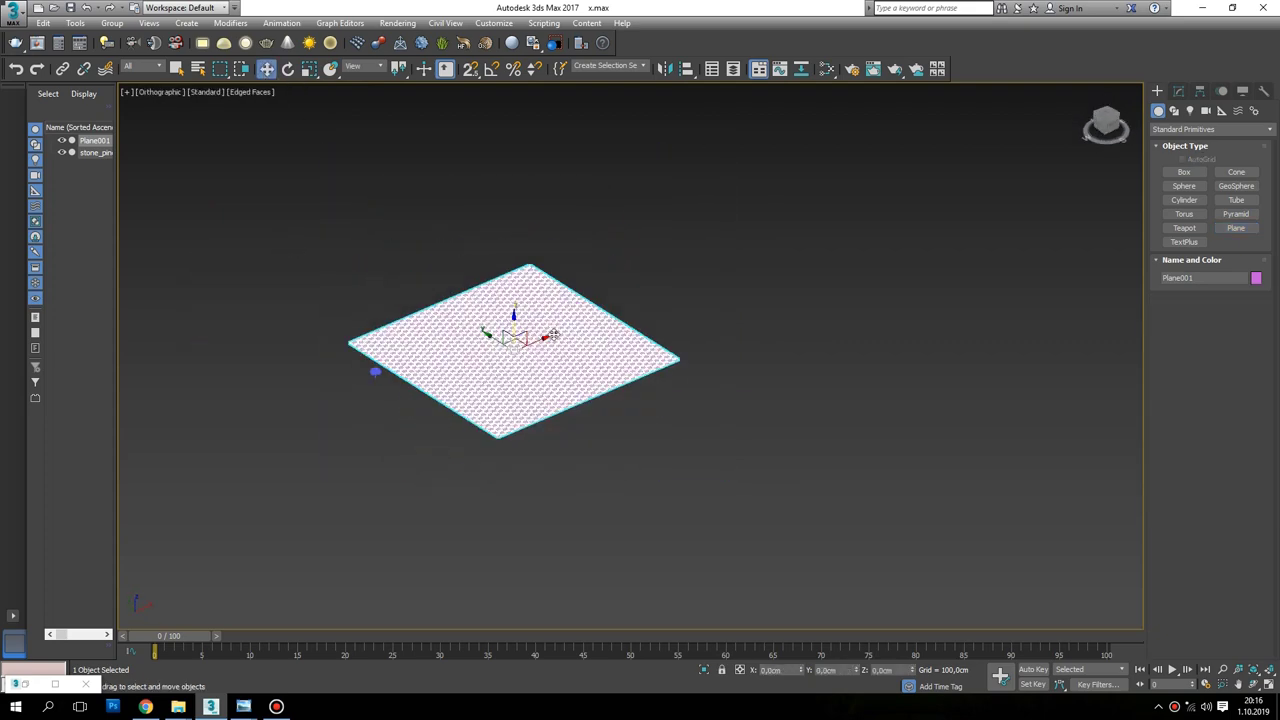
scroll(527, 348, "up", 3)
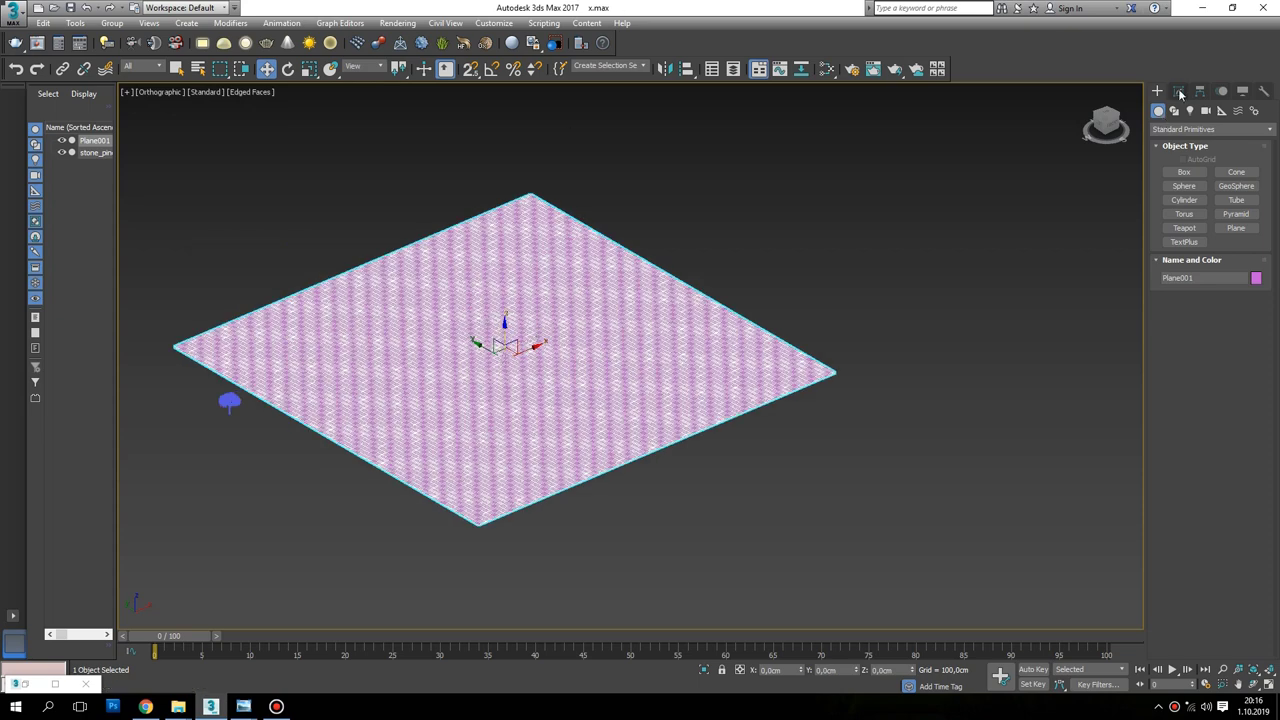
Add a Displace modifier to the plane from the Modifier List
left_click(1178, 91)
left_click(1196, 131)
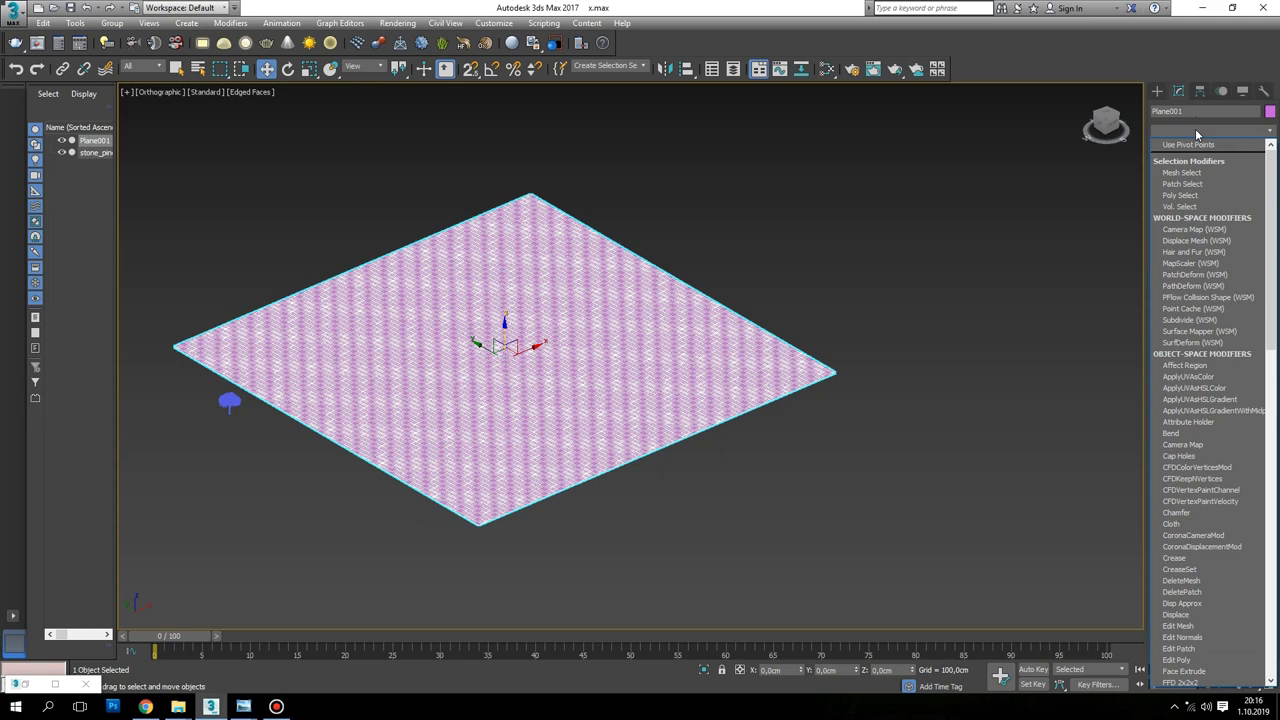
key("d")
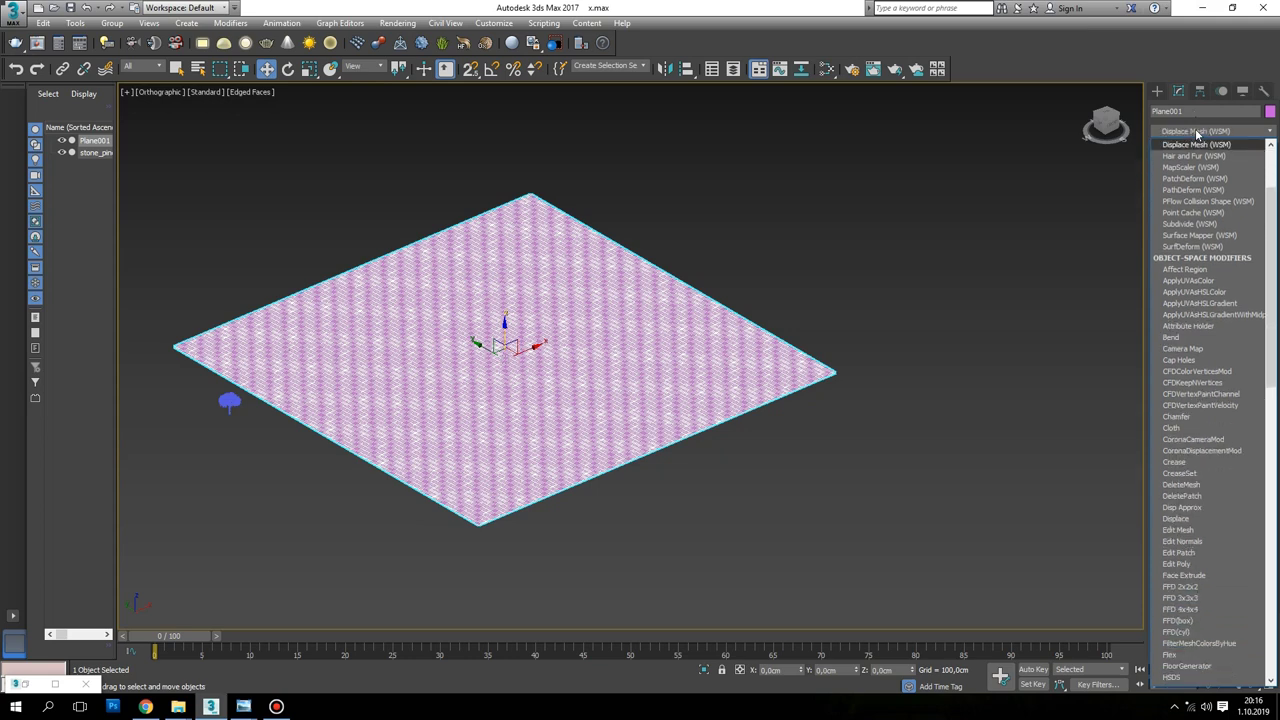
scroll(1190, 562, "down", 1)
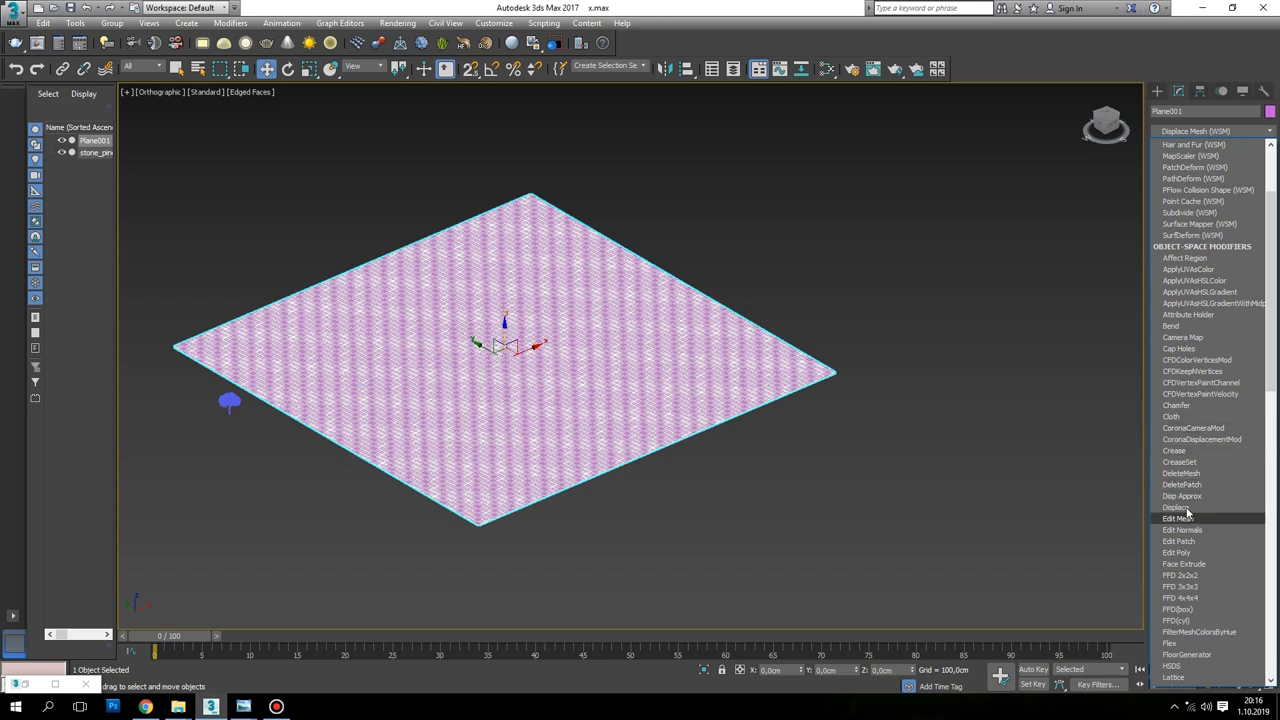
left_click(1186, 508)
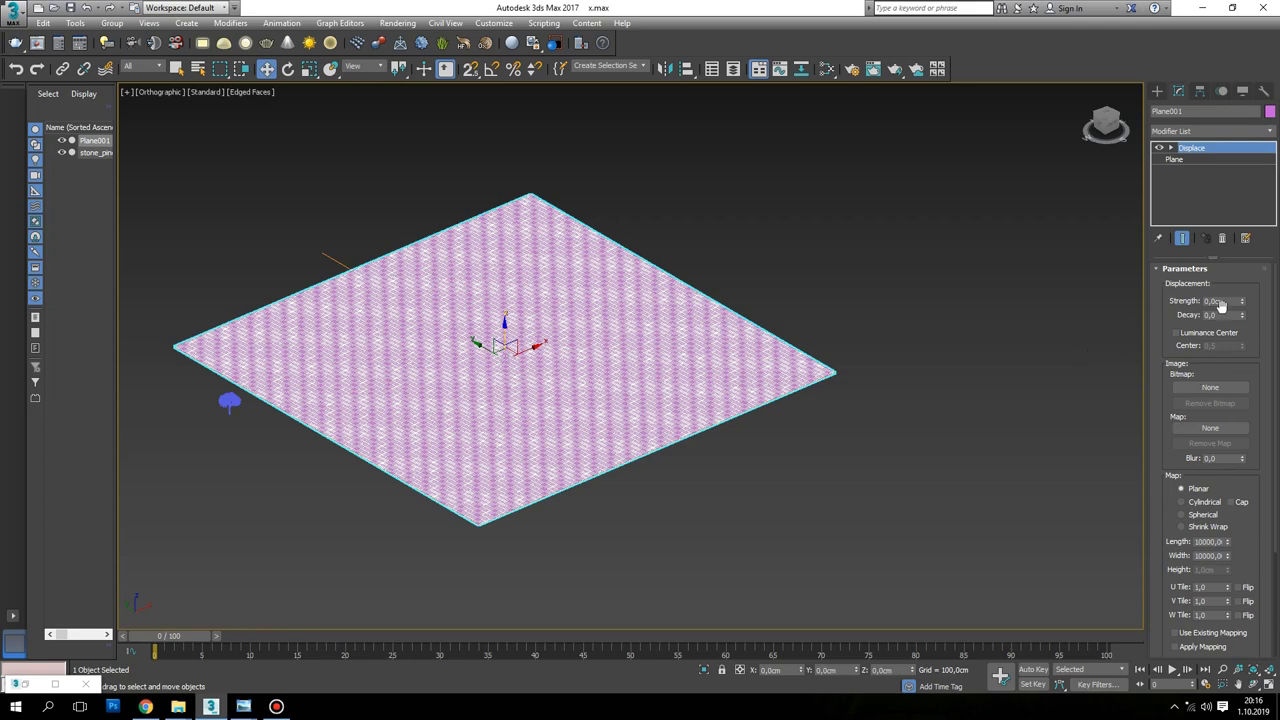
Open the Slate Material Editor and add a Noise map node
key("m")
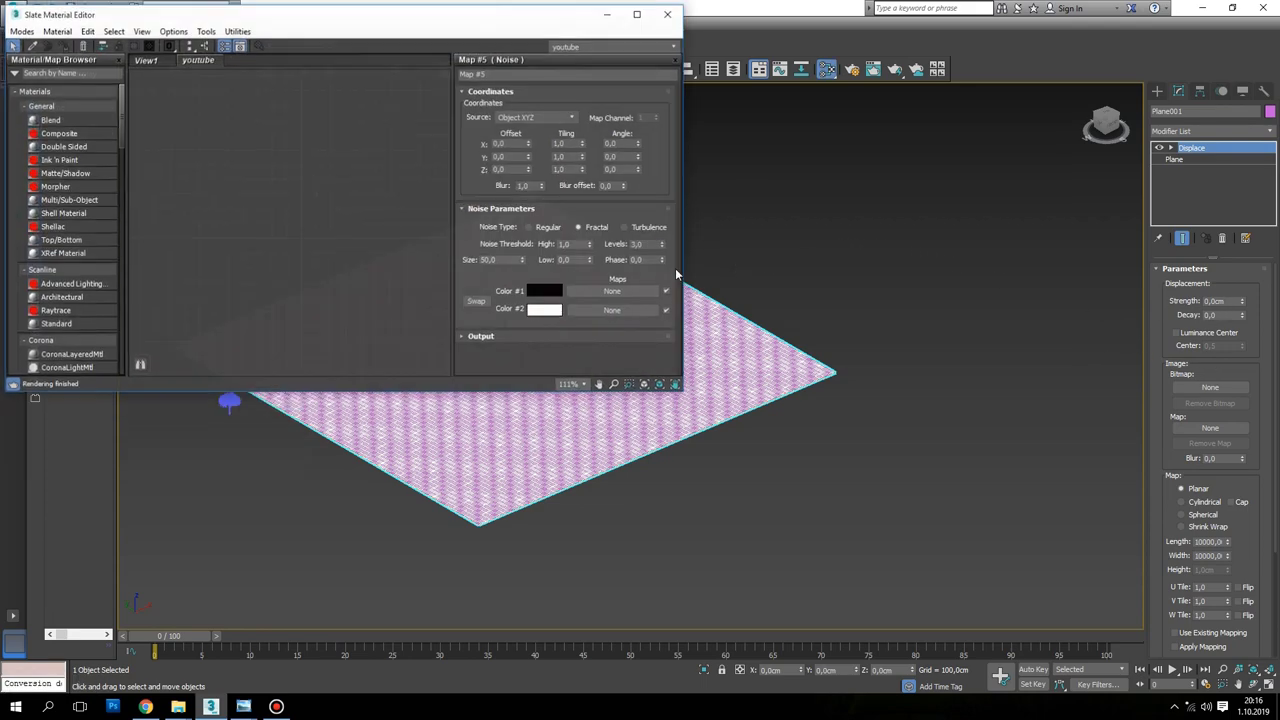
left_click(48, 72)
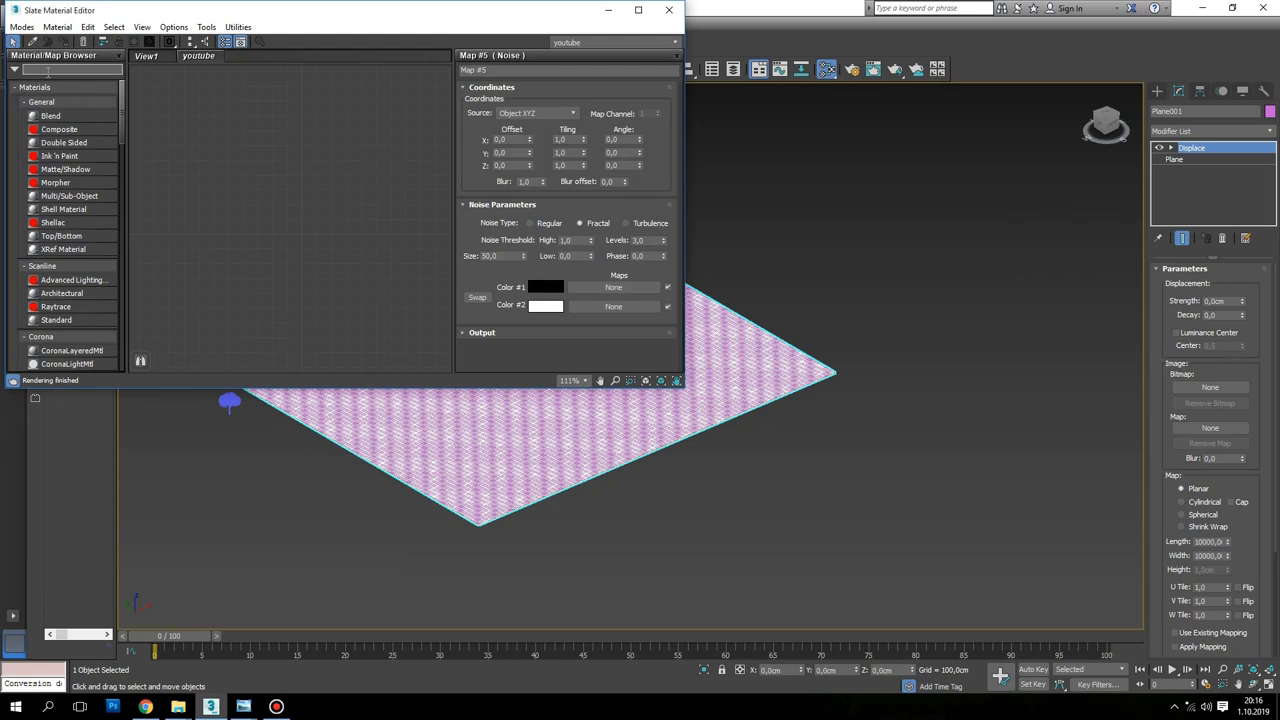
type("noise")
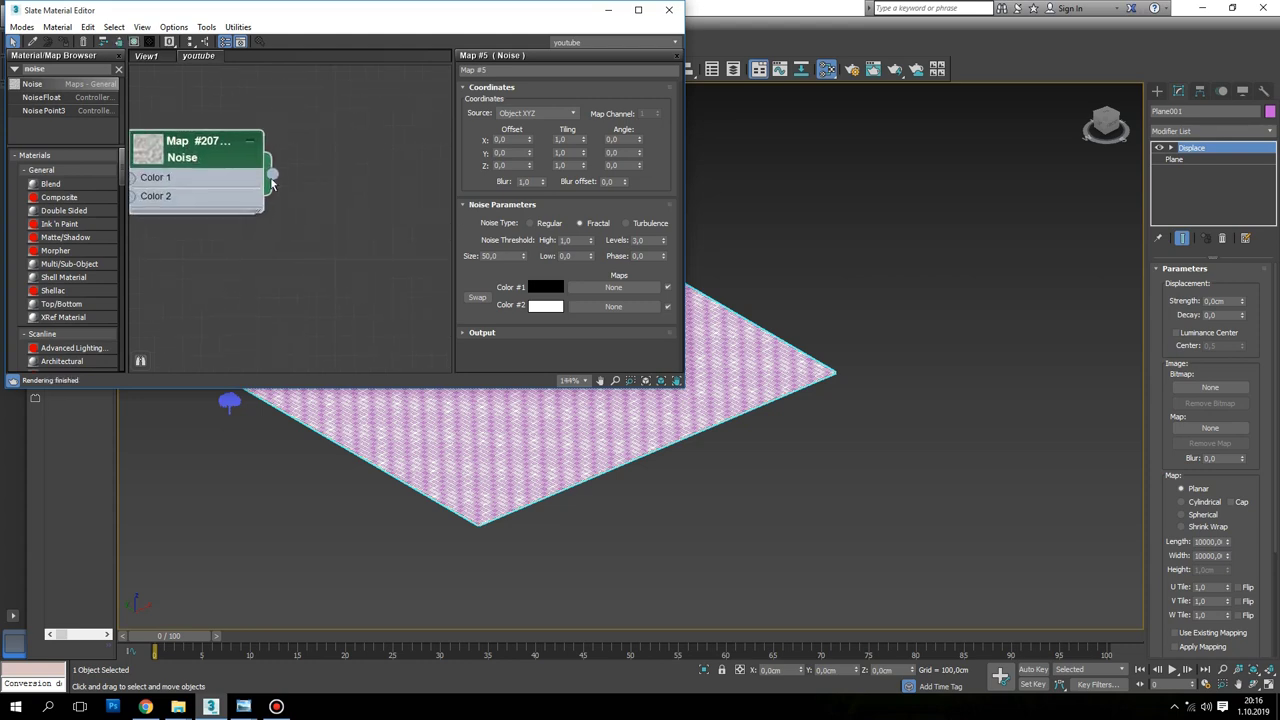
left_click_drag(50, 83, 308, 185)
double_click(307, 184)
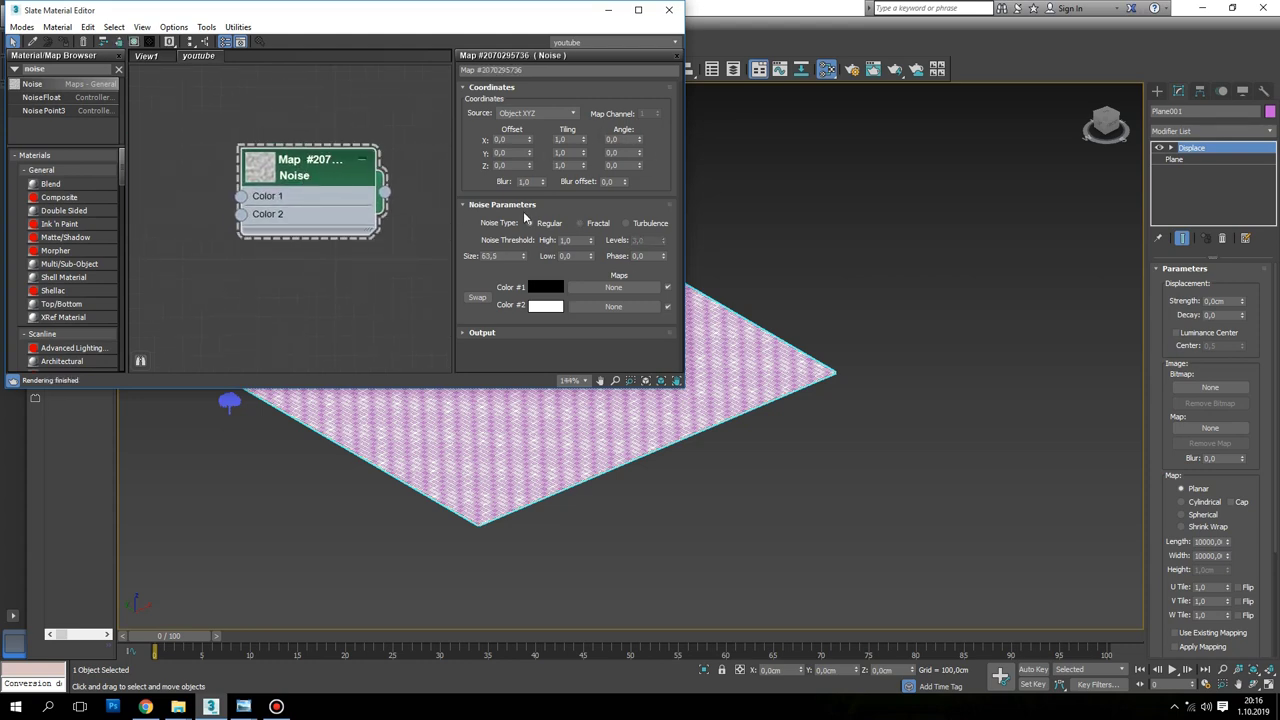
Swap Noise colours, set Turbulence, 10 levels, size 5000, and instance it into Displace's map
left_click(475, 298)
left_click(627, 223)
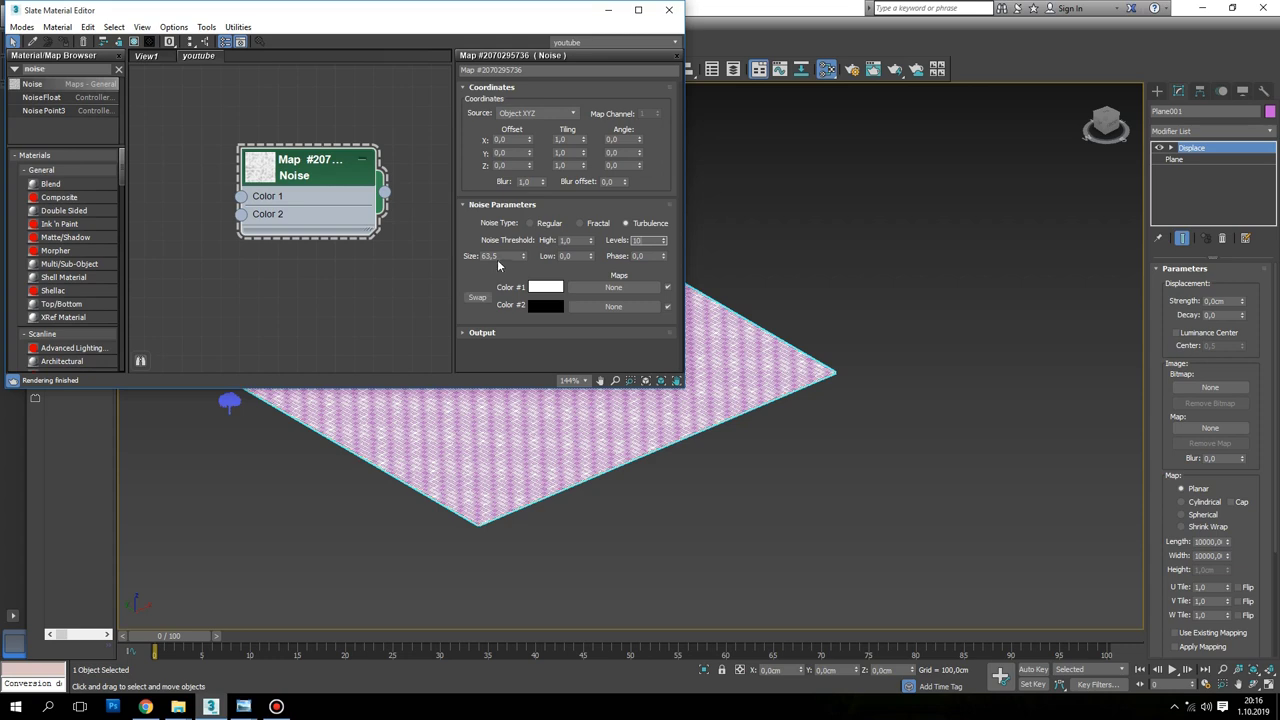
left_click(501, 256)
type("5000")
key("Return")
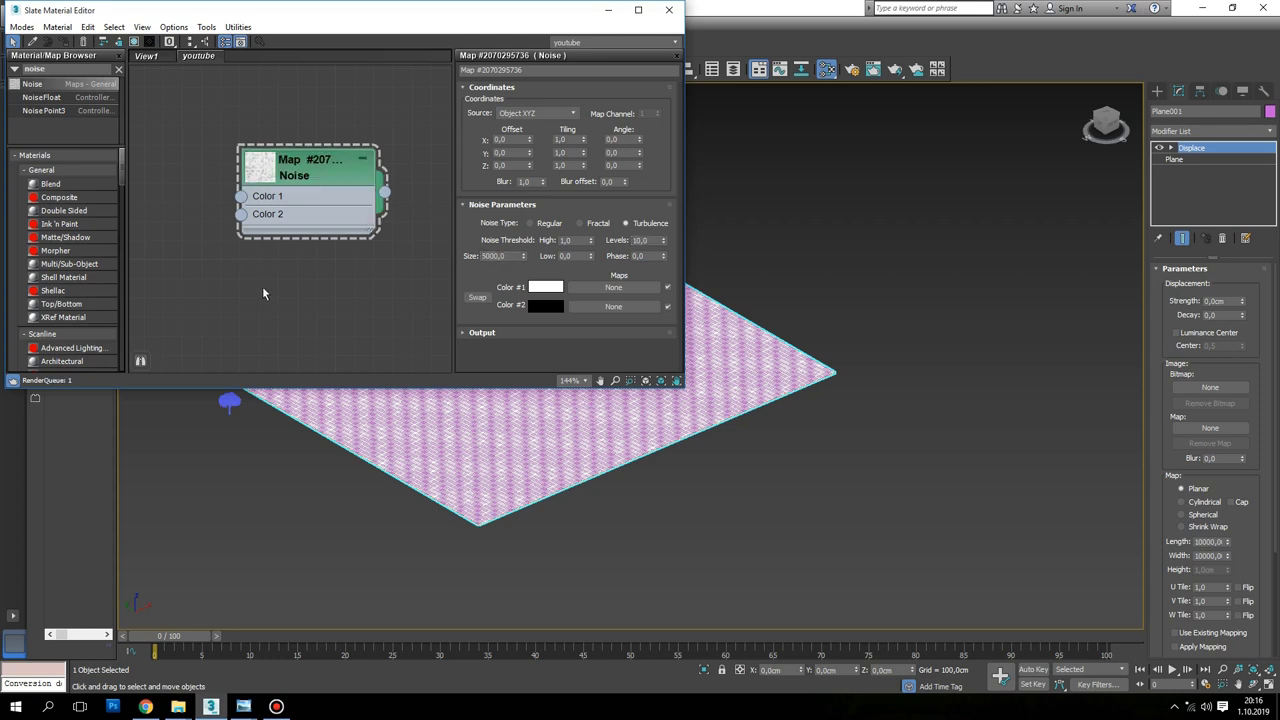
left_click_drag(448, 302, 1197, 429)
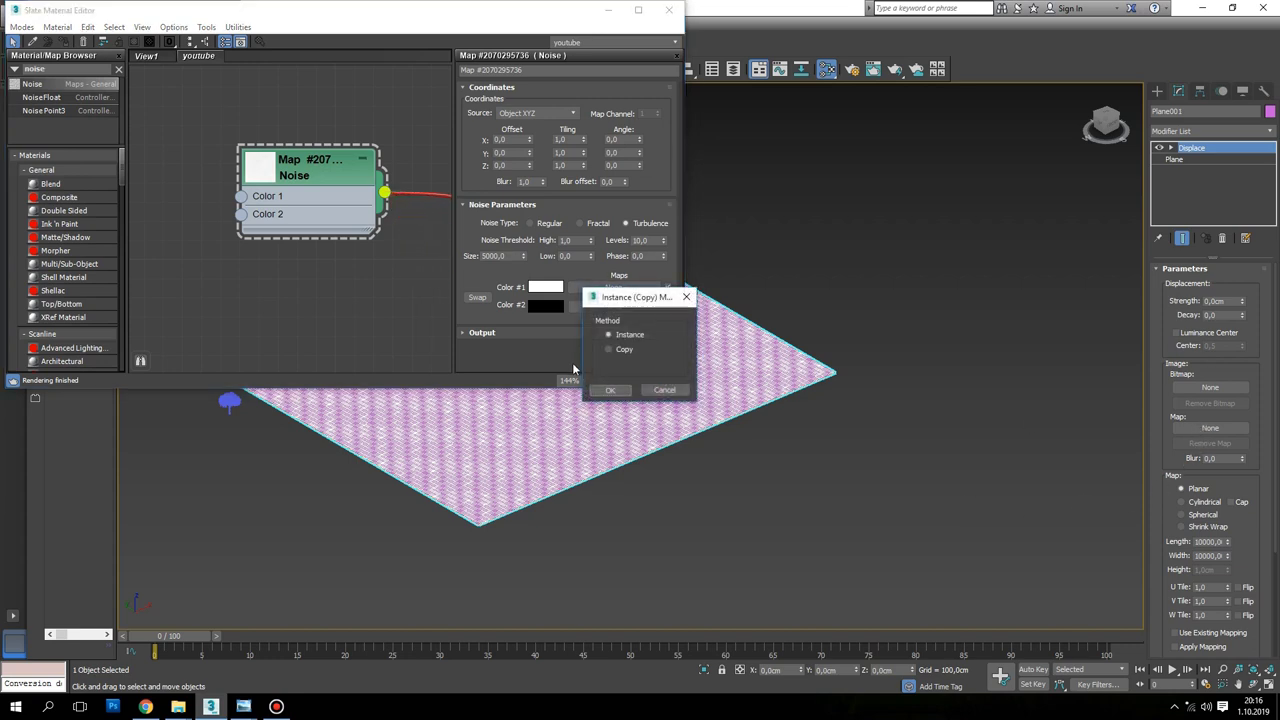
left_click(626, 390)
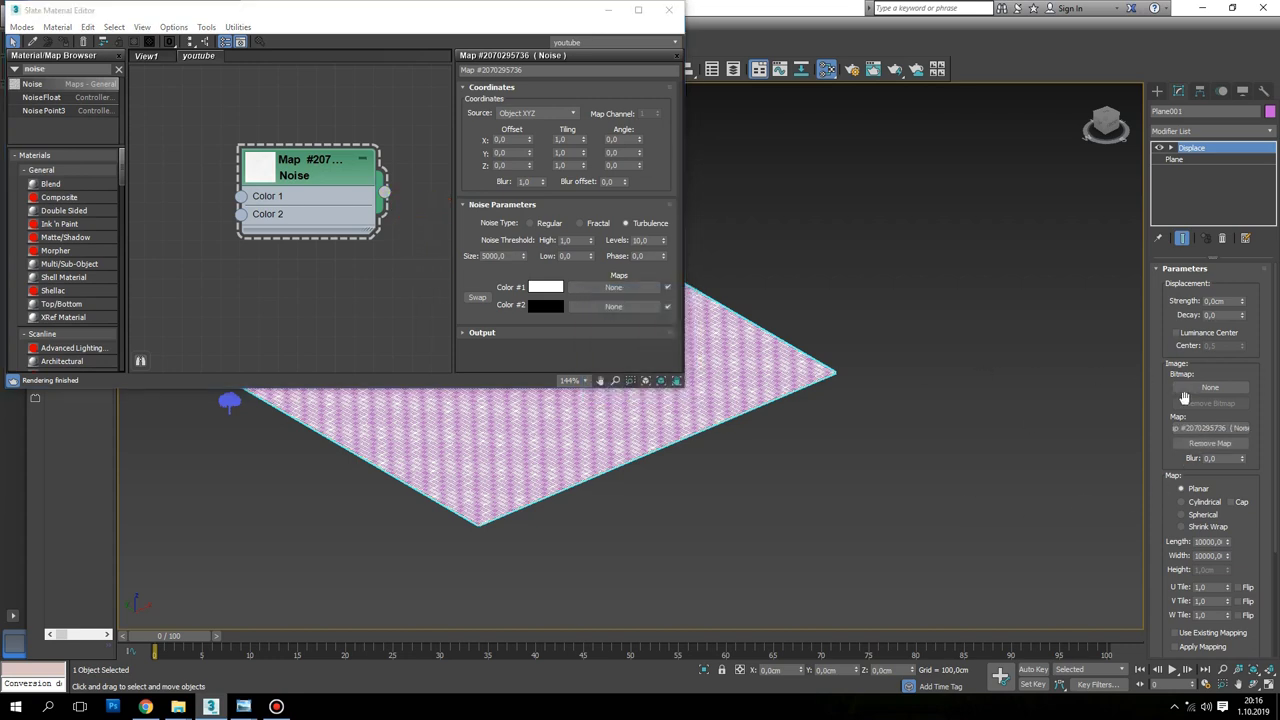
Set the Displace strength to 2750 cm and enable Luminance Center
double_click(1230, 300)
type("2750")
key("Return")
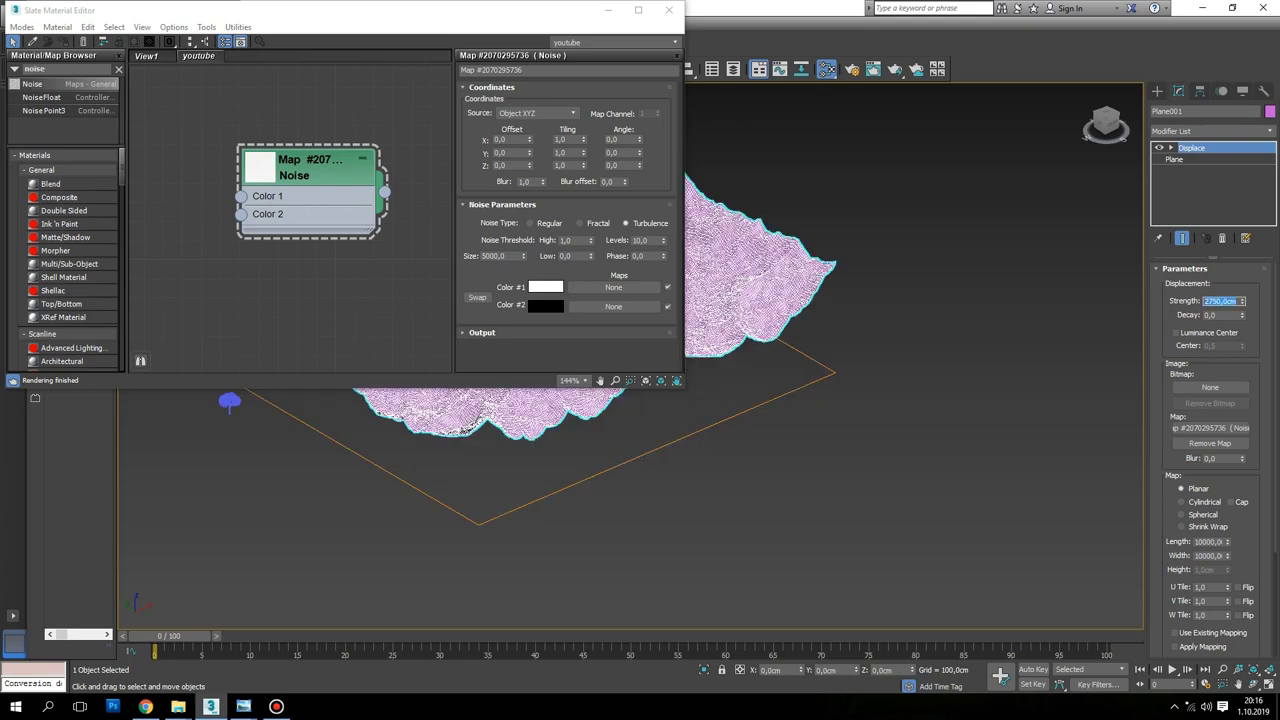
middle_click_drag(452, 401, 672, 479)
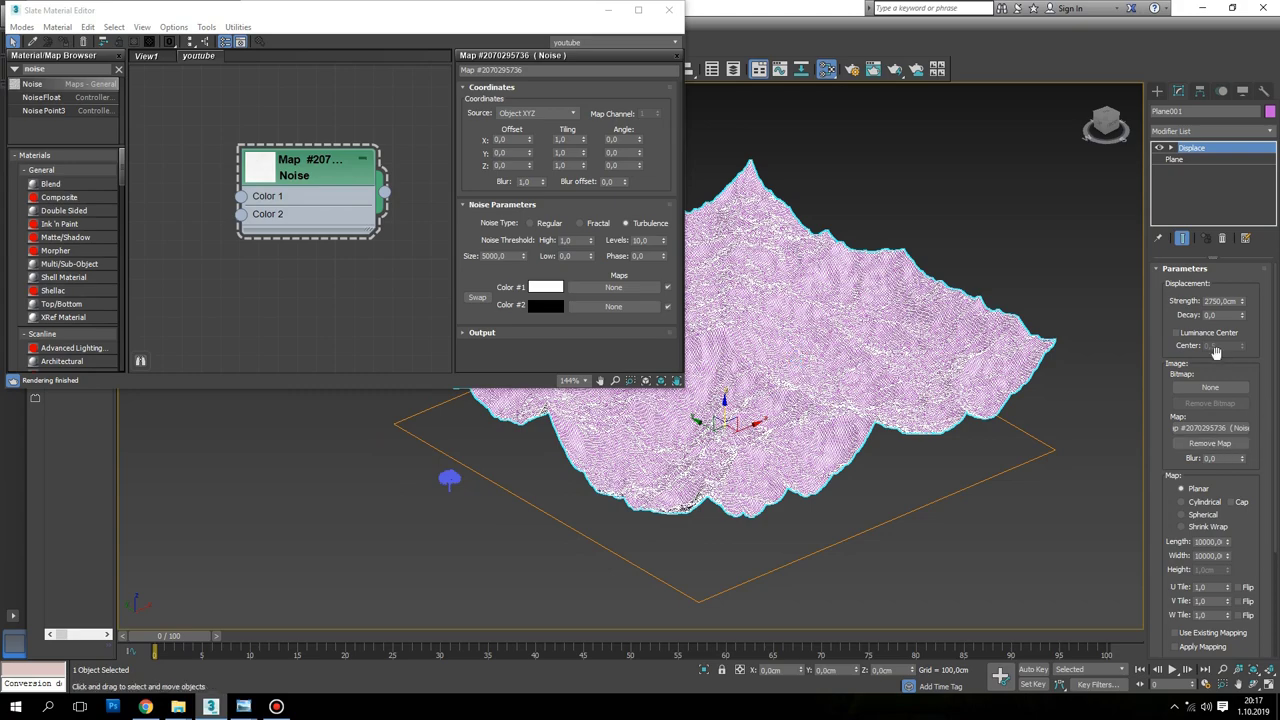
left_click(1184, 333)
middle_click_drag(827, 521, 957, 534, "alt")
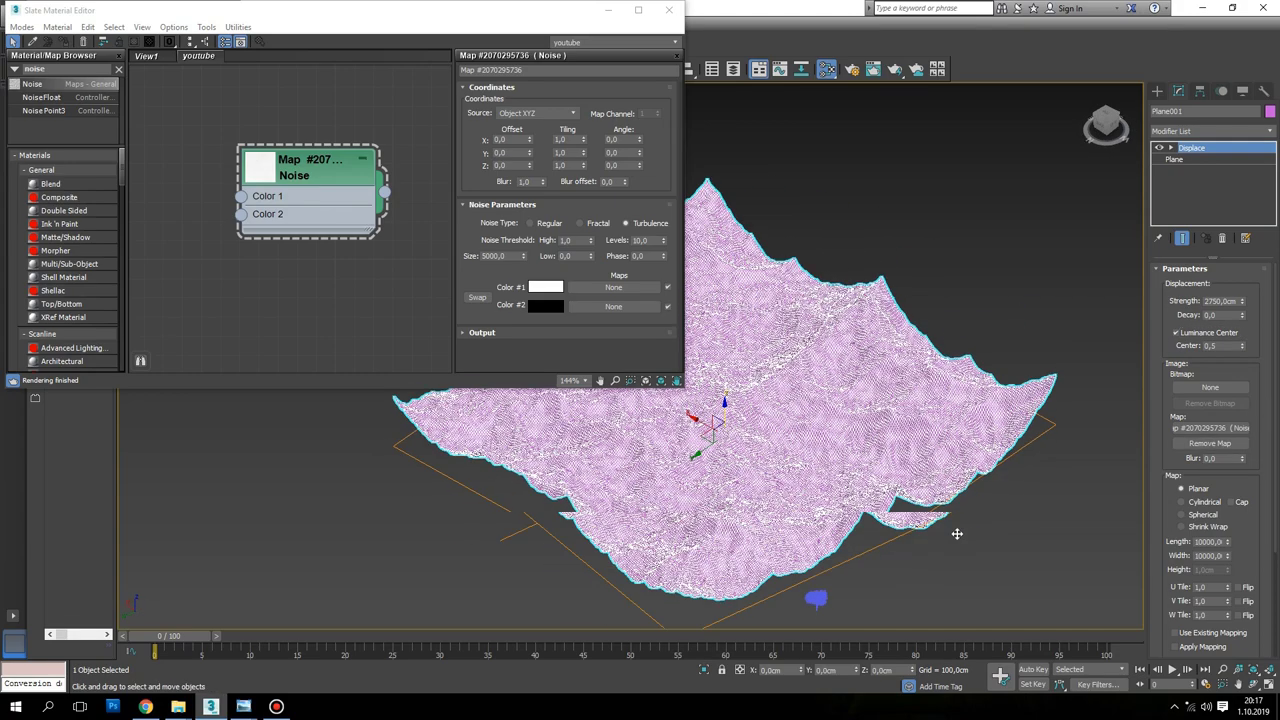
scroll(822, 456, "up", 5)
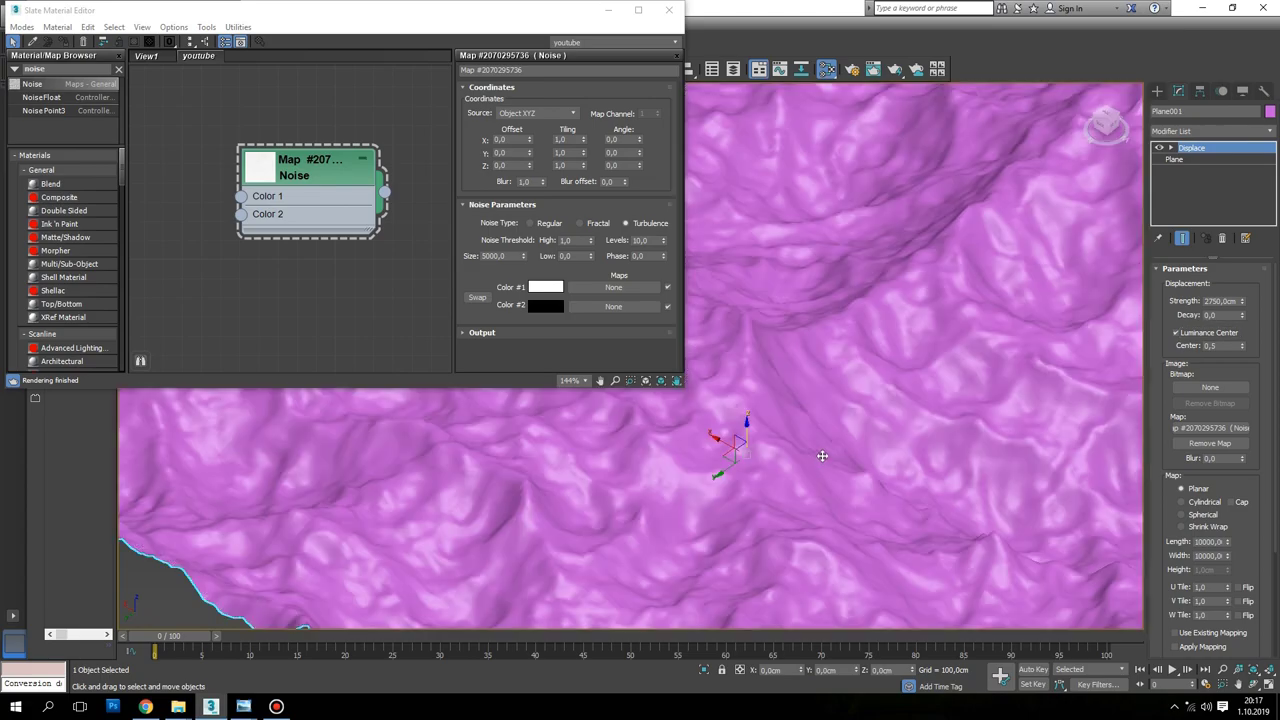
scroll(822, 456, "down", 5)
mouse_move(822, 468)
middle_mouse_down("alt")
mouse_move(1016, 459)
mouse_move(874, 426)
middle_mouse_up("alt")
scroll(929, 462, "up", 4)
scroll(980, 450, "down", 3)
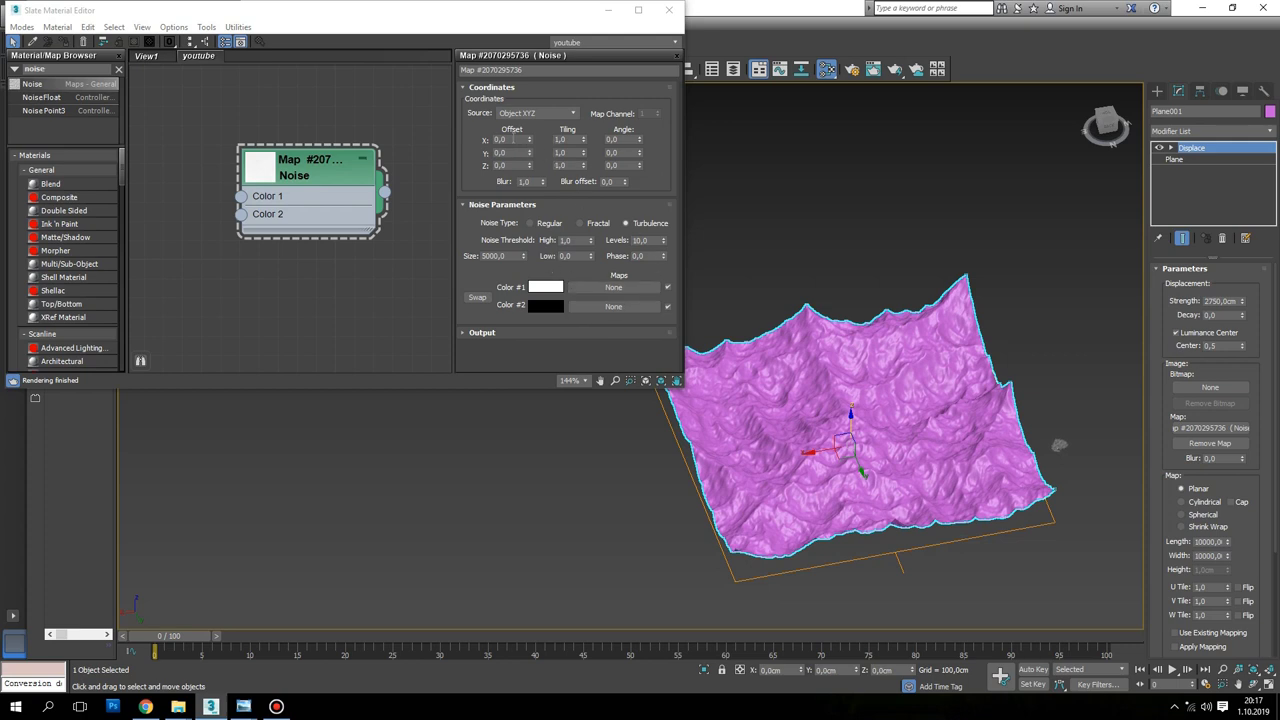
Drag the Noise offsets to X -2189,3 and Y -835,4 to reshape the terrain
left_click_drag(531, 141, 529, 145)
mouse_move(531, 204)
left_mouse_down()
mouse_move(394, 644)
mouse_move(258, 611)
mouse_move(171, 608)
left_mouse_up()
scroll(955, 458, "up", 5)
scroll(955, 458, "down", 3)
scroll(943, 457, "up", 5)
middle_click_drag(943, 457, 914, 471, "alt")
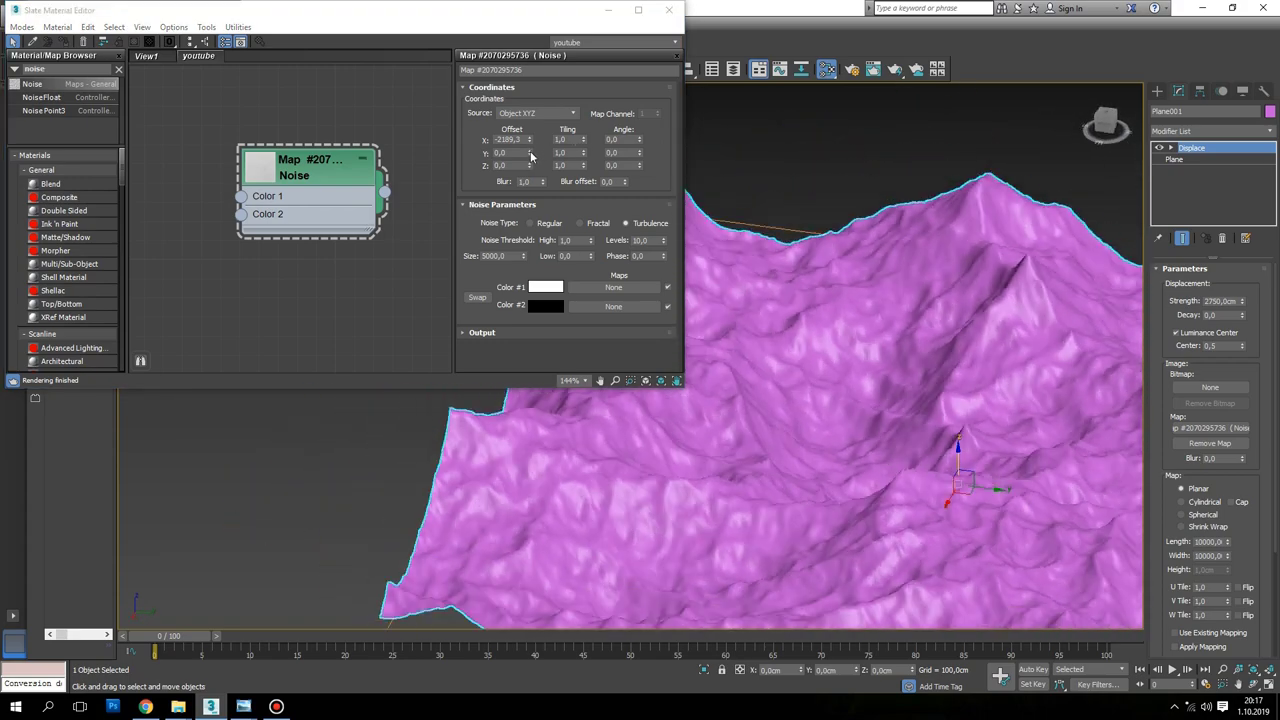
mouse_move(530, 153)
left_mouse_down()
mouse_move(533, 169)
mouse_move(244, 140)
left_mouse_up()
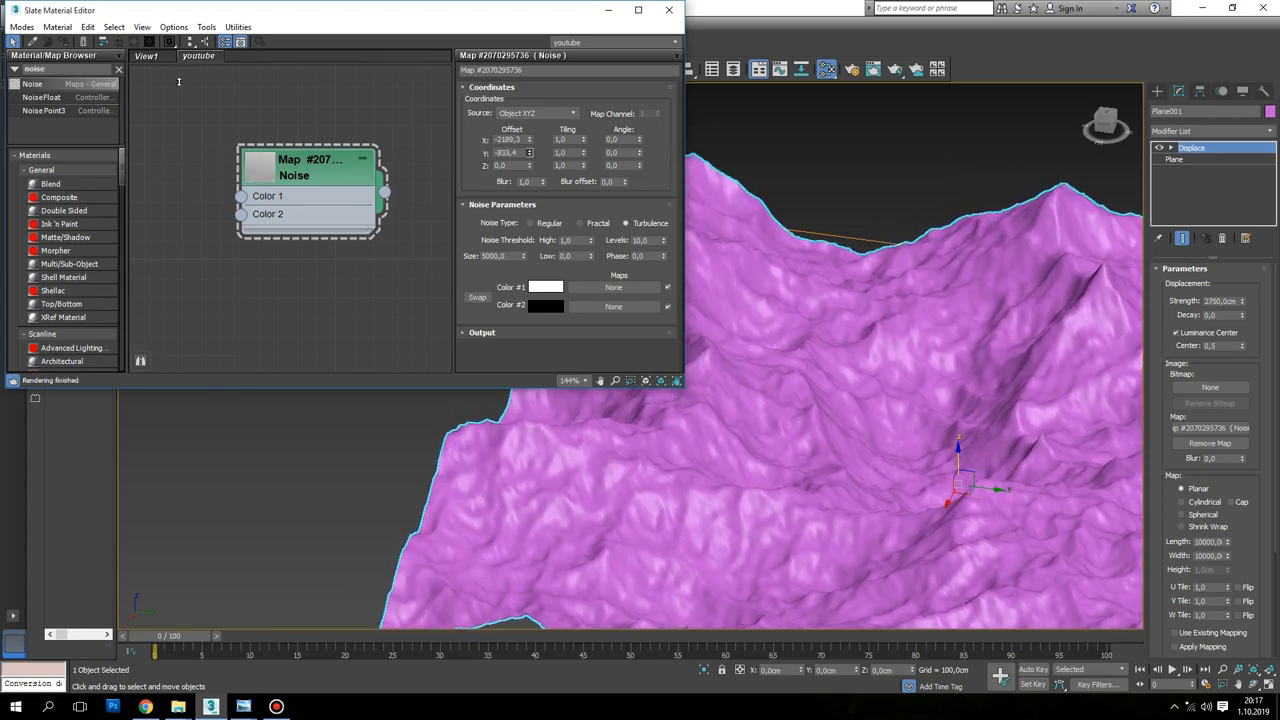
scroll(915, 444, "down", 3)
scroll(915, 444, "up", 5)
scroll(931, 391, "down", 4)
mouse_move(931, 366)
middle_mouse_down("alt")
mouse_move(960, 388)
mouse_move(940, 445)
mouse_move(1000, 440)
mouse_move(921, 490)
mouse_move(920, 471)
mouse_move(866, 434)
middle_mouse_up("alt")
Deselect the terrain and switch the viewport to Top view
left_click(909, 247)
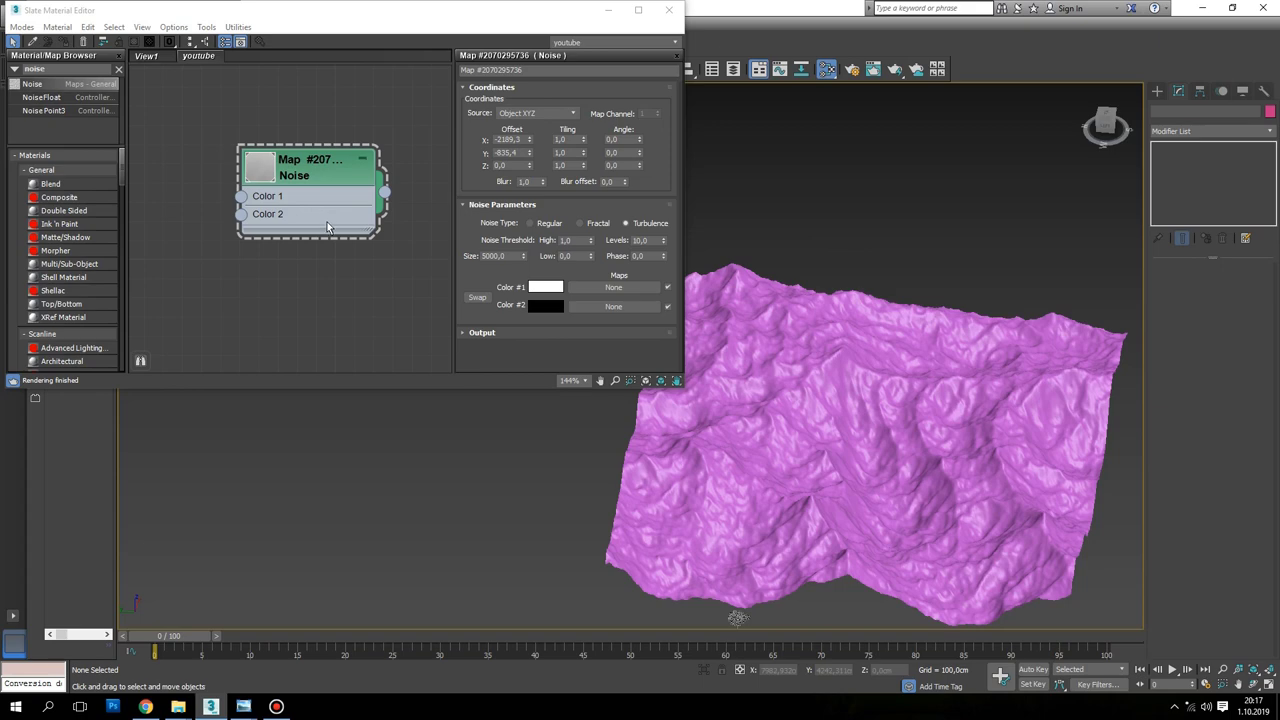
middle_click_drag(850, 420, 836, 370, "alt")
key("t")
scroll(836, 370, "down", 5)
scroll(836, 370, "up", 3)
middle_click_drag(229, 80, 125, 87)
Add a CoronaMtl material node to the Slate Material Editor view
left_click(94, 67)
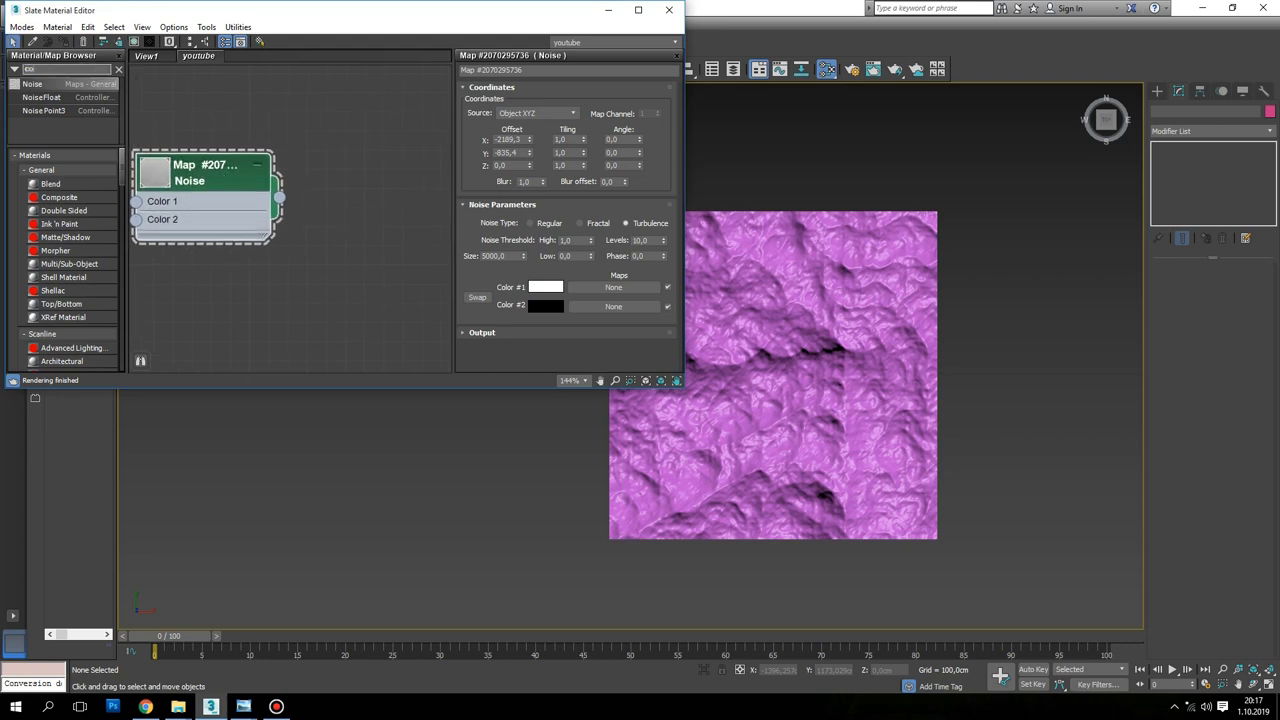
type("onal")
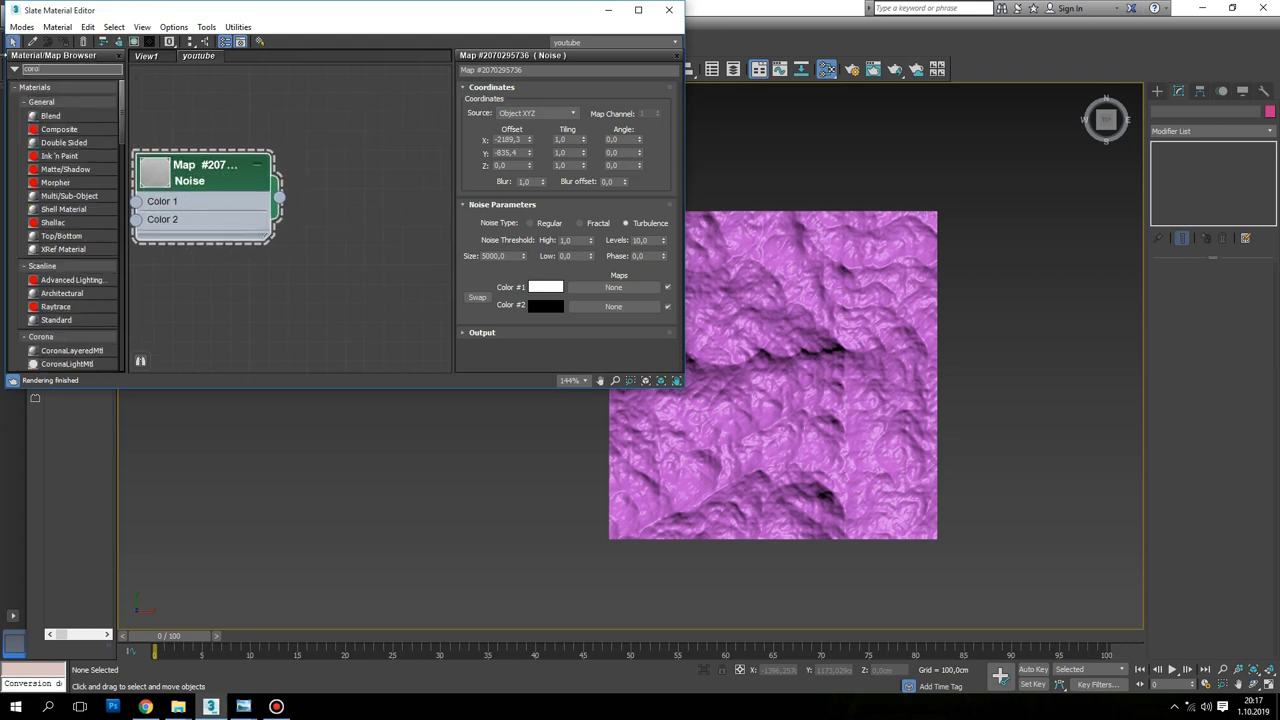
key("BackSpace")
type("am")
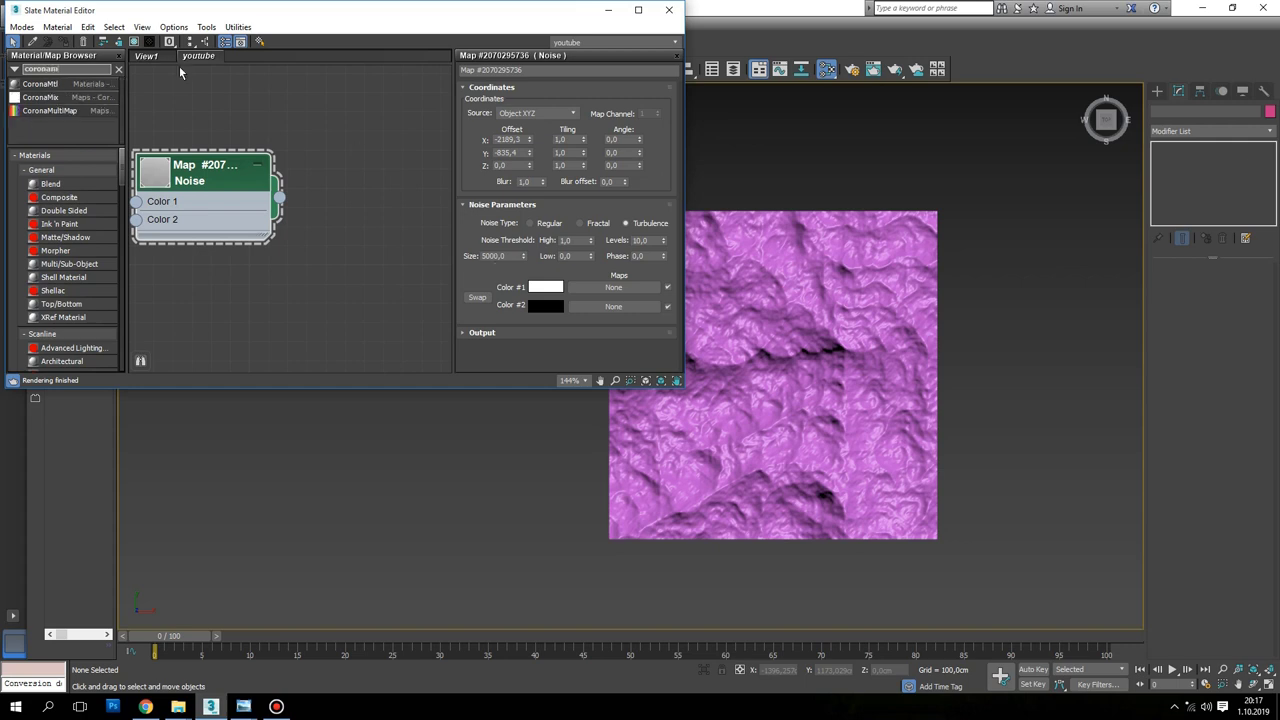
left_click_drag(40, 84, 370, 135)
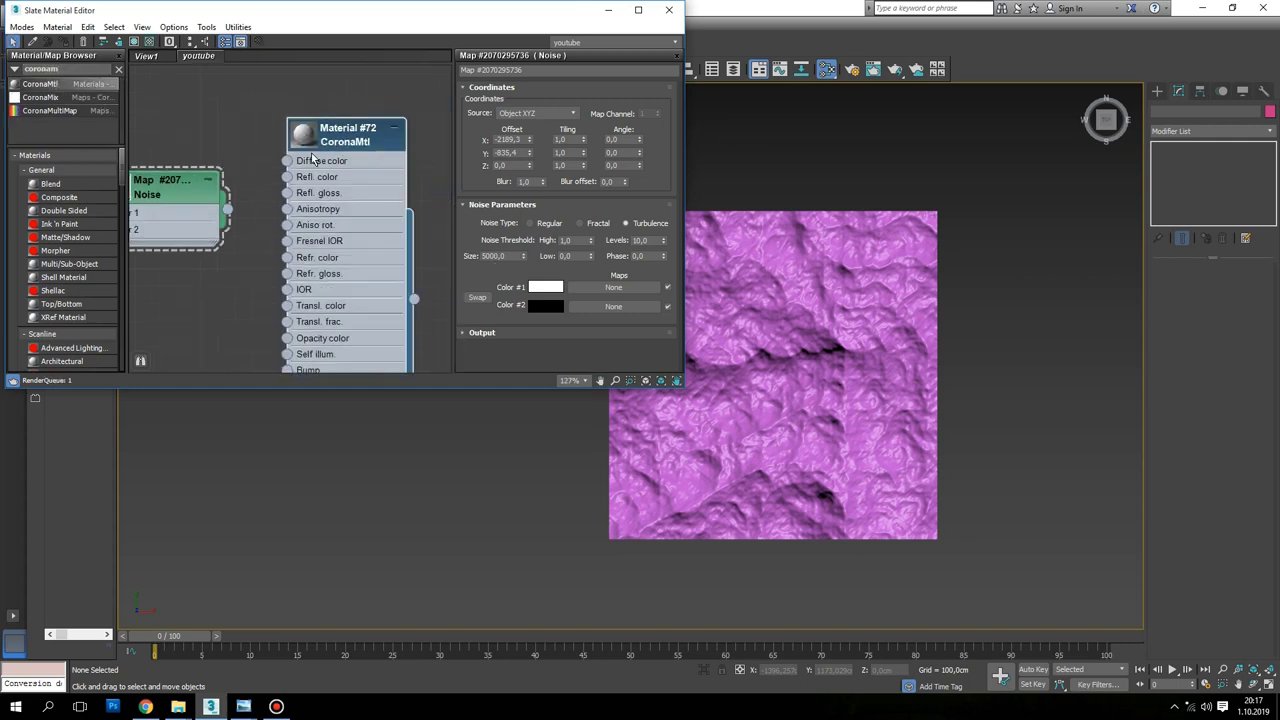
scroll(313, 158, "down", 3)
scroll(300, 160, "down", 2)
middle_click_drag(260, 200, 340, 210)
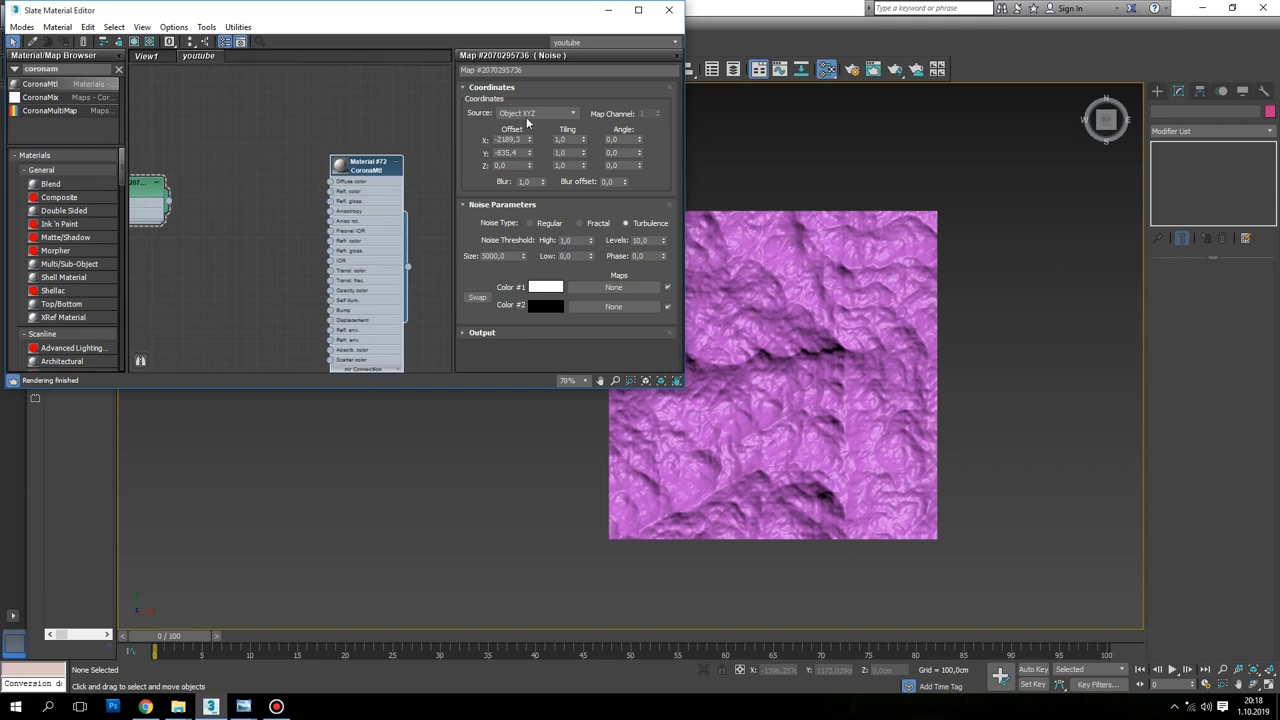
left_click(525, 70)
type("noi")
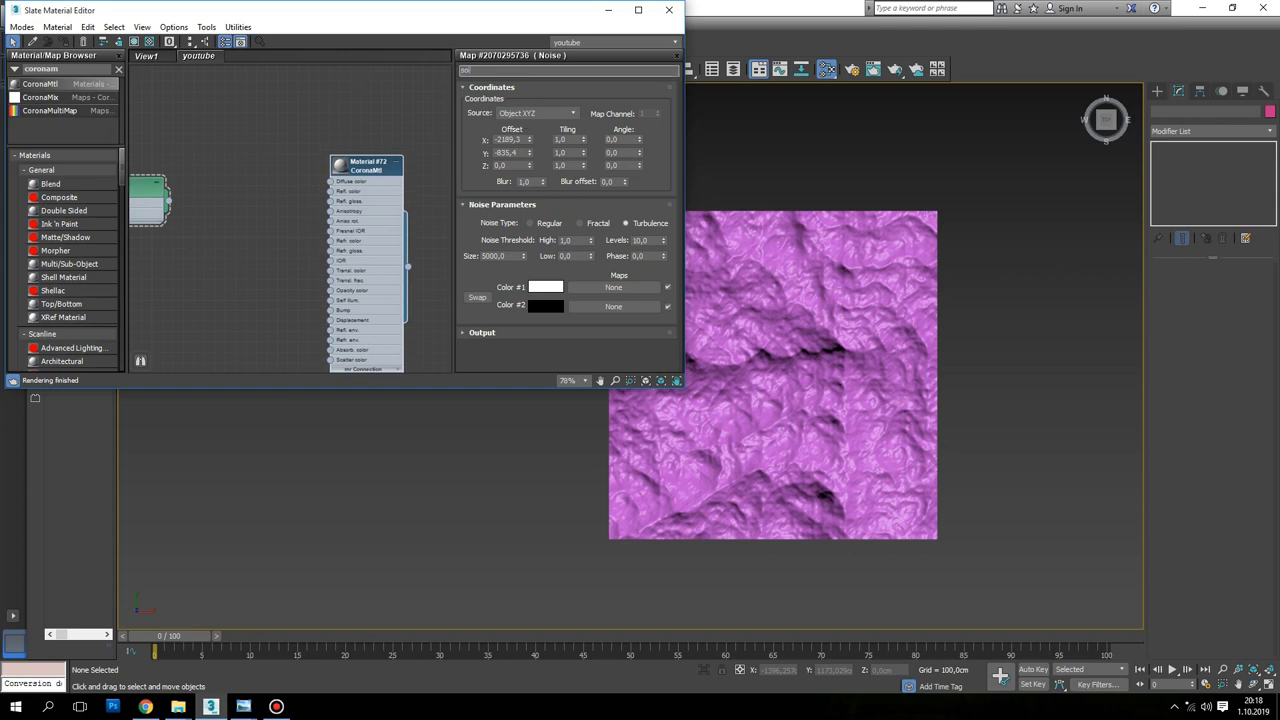
scroll(307, 173, "up", 2)
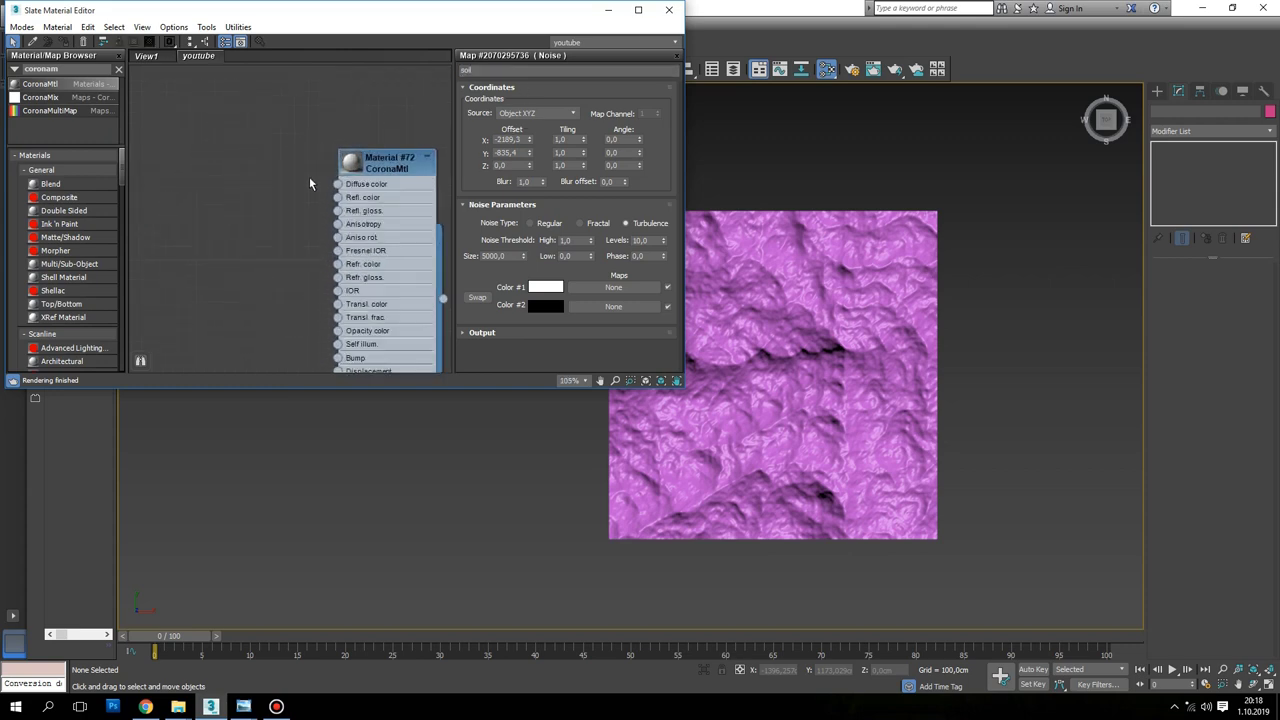
Wire a Bitmap with GroundForest002_COL_VAR1_3K.jpg into the material's Diffuse color
left_click_drag(340, 184, 281, 213)
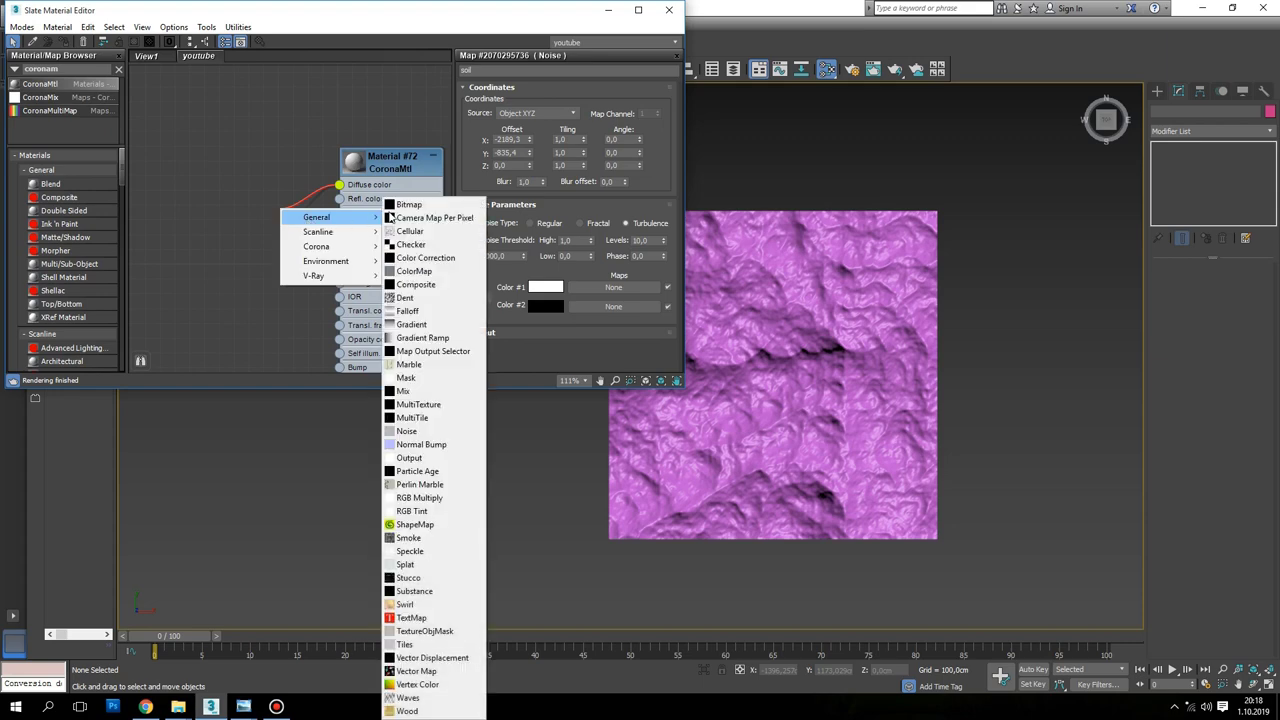
left_click(410, 210)
left_click(535, 120)
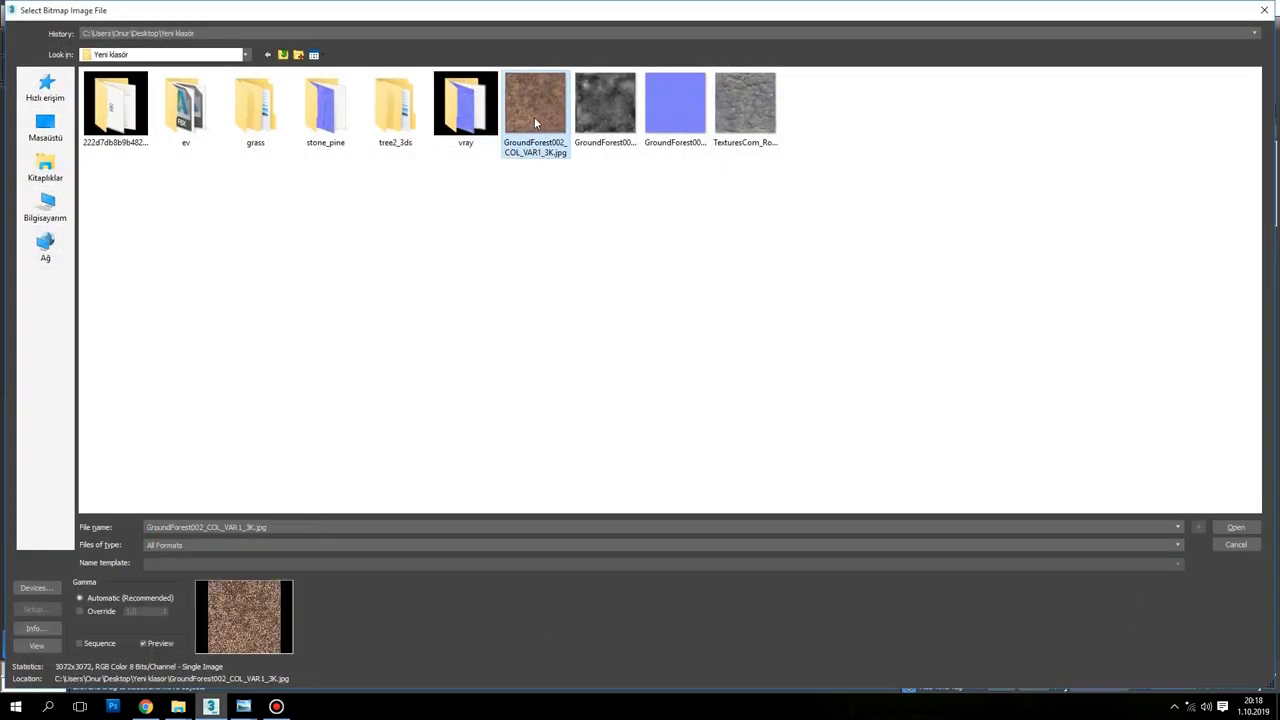
left_click(1236, 527)
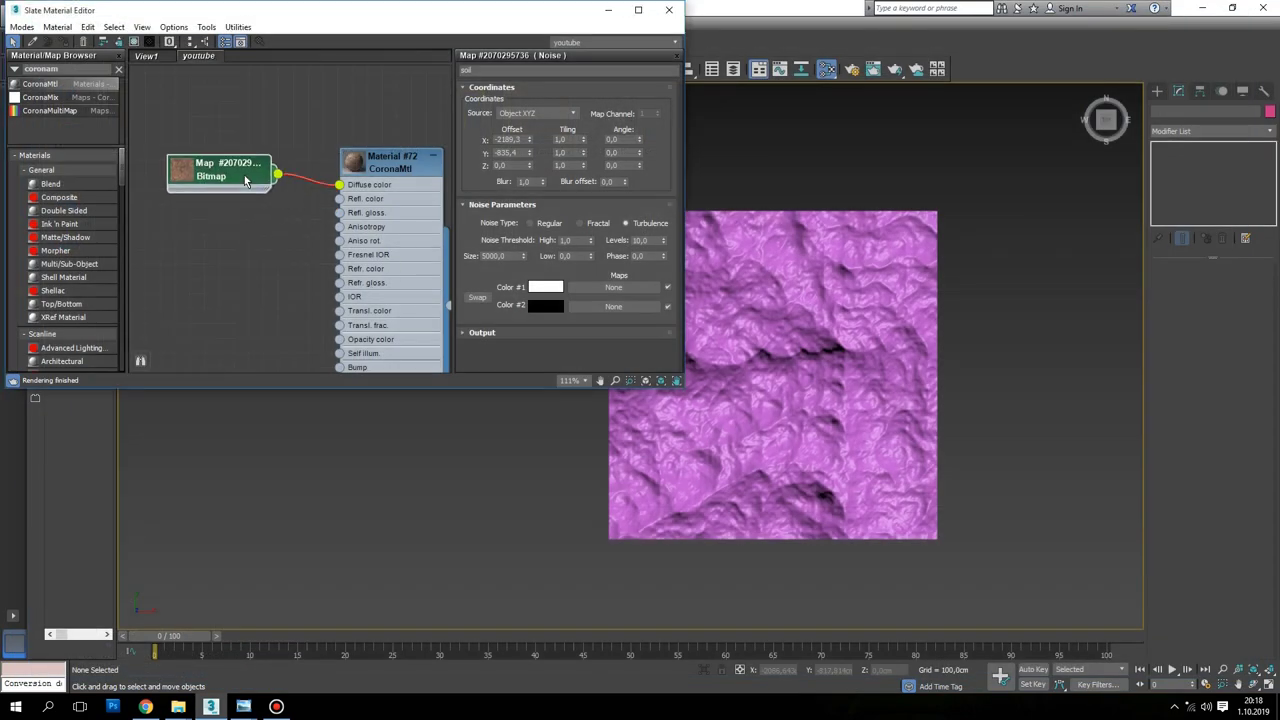
scroll(232, 190, "down", 3)
scroll(229, 193, "down", 2)
middle_click_drag(229, 193, 209, 193)
left_click_drag(280, 180, 370, 180)
Insert a Color Correction map on the diffuse wire with saturation about -33,5
double_click(45, 69)
type("colo")
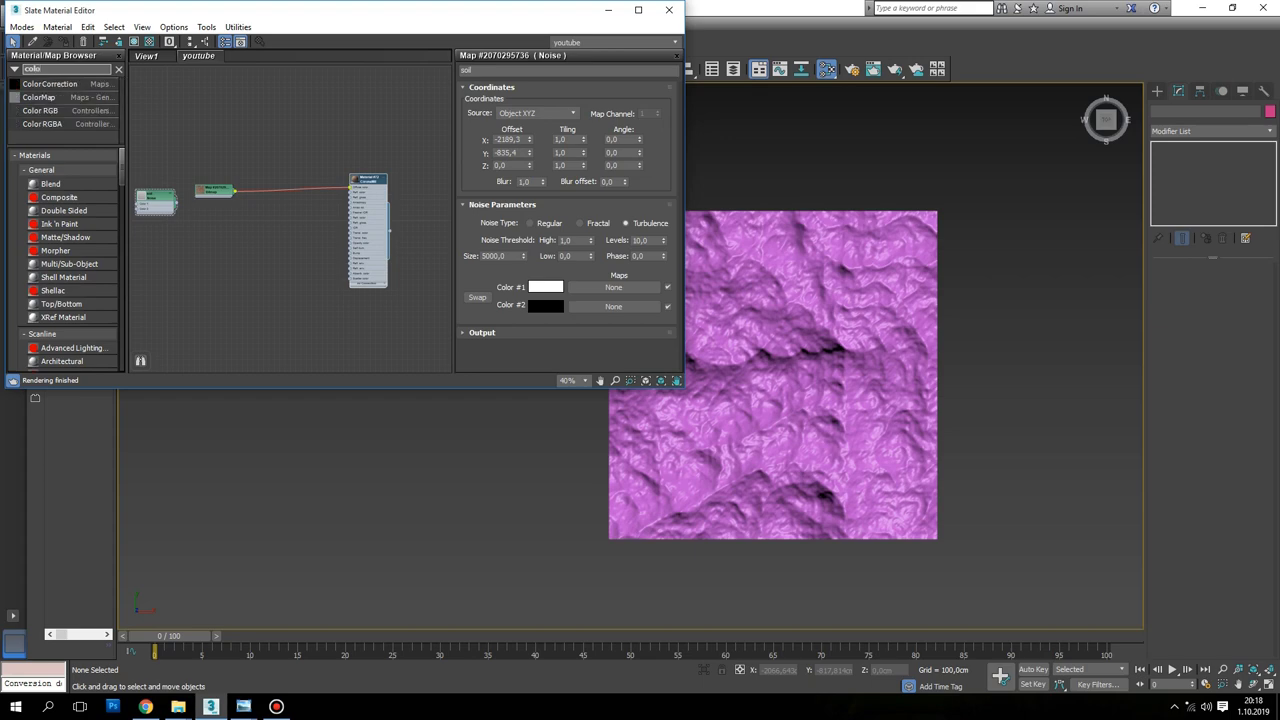
left_click_drag(50, 84, 295, 185)
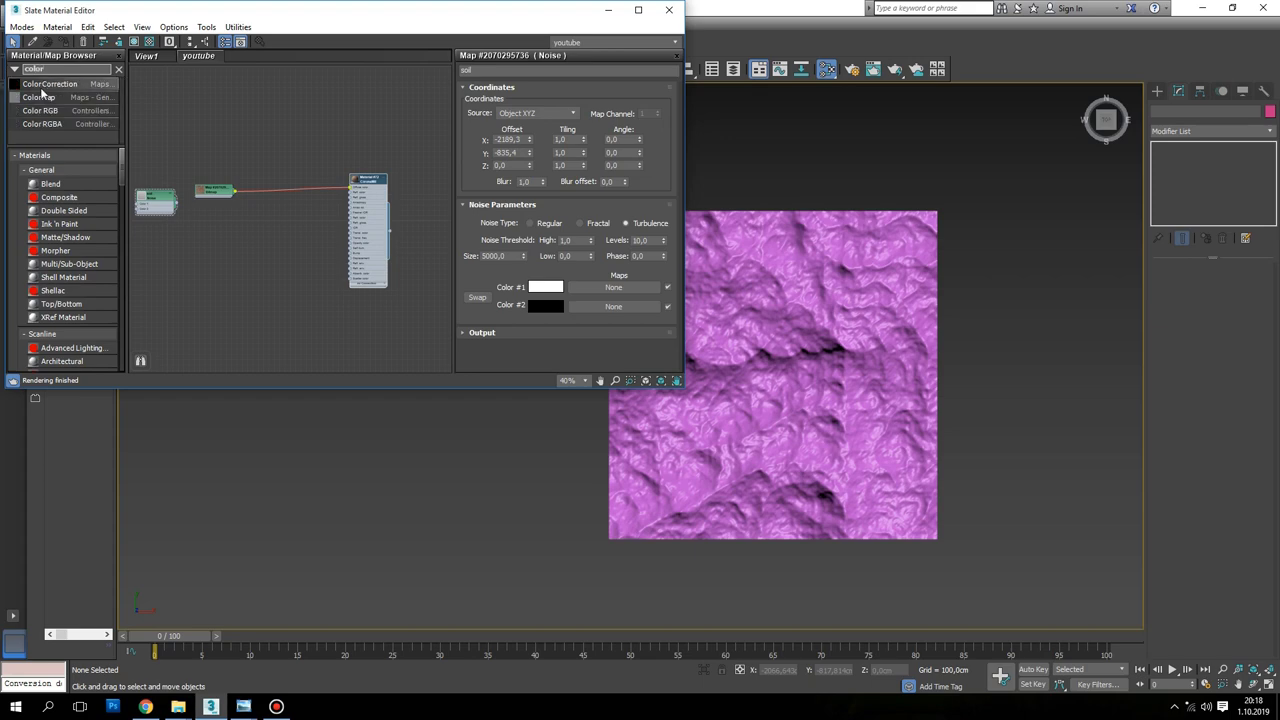
scroll(290, 190, "up", 3)
double_click(292, 192)
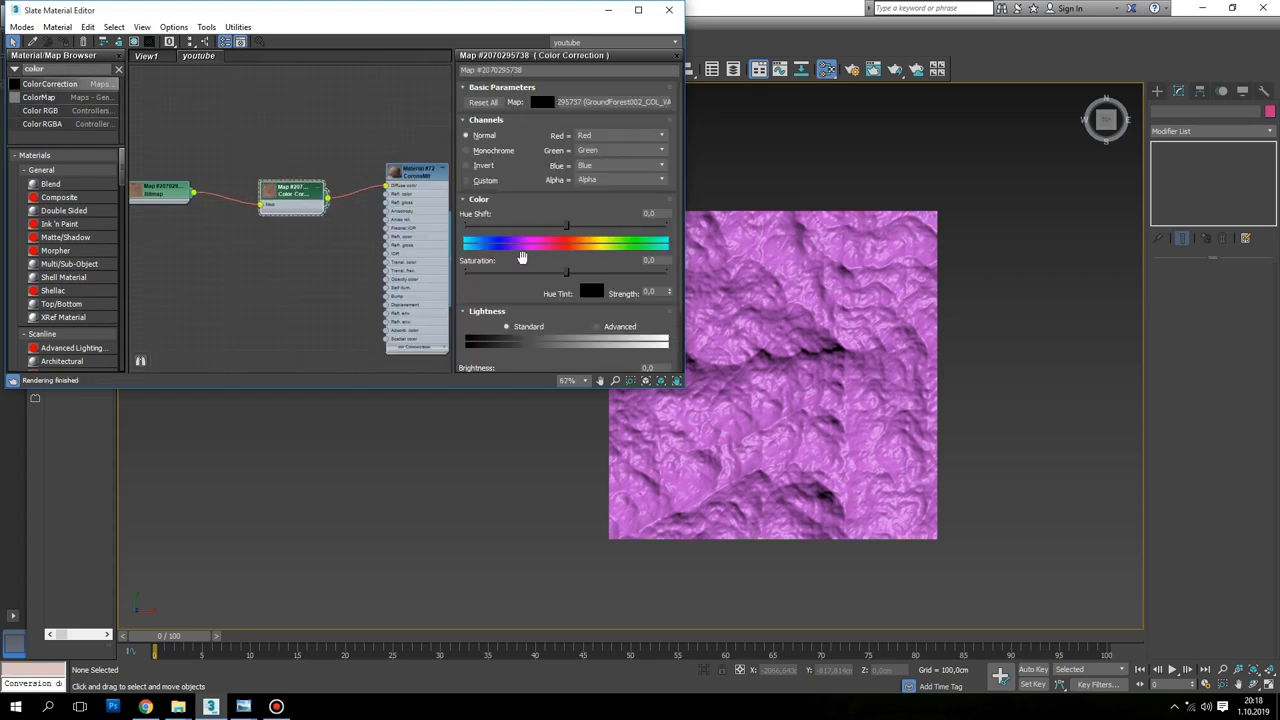
left_click_drag(566, 272, 532, 272)
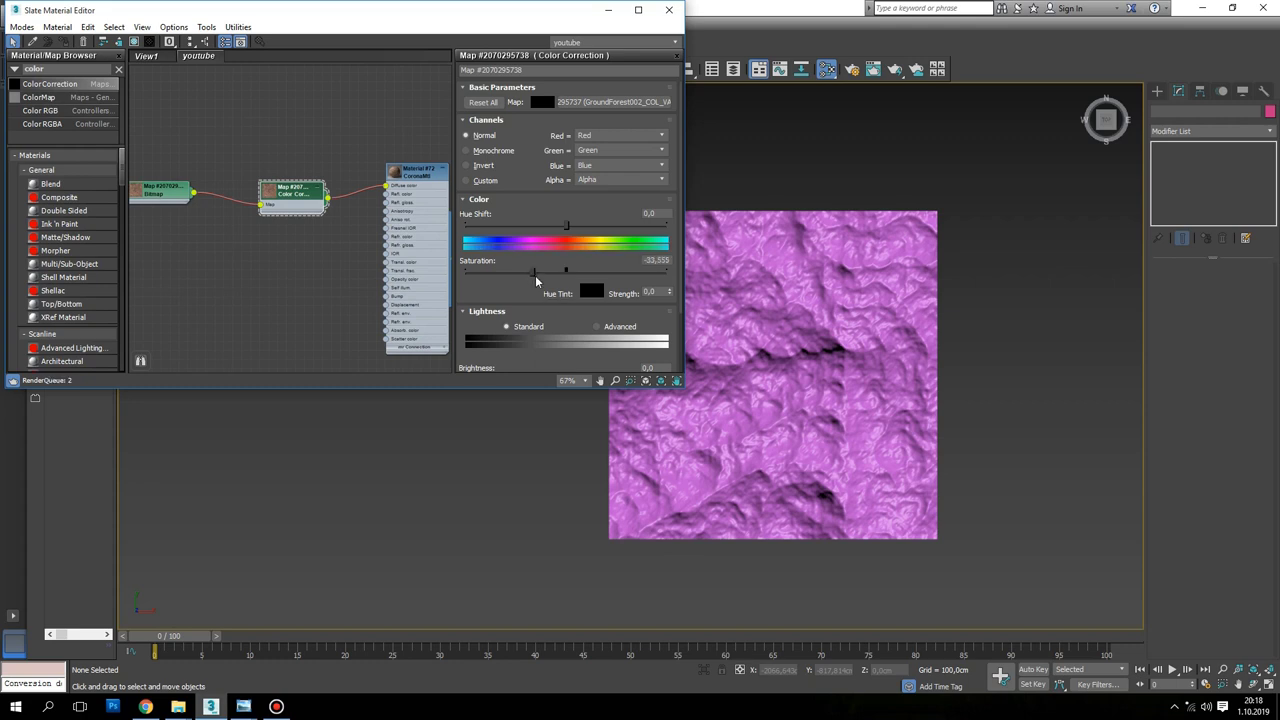
Set Color Correction lightness to Advanced with RGB gamma 0,6
left_click(596, 326)
scroll(600, 260, "down", 2)
left_click(562, 302)
type("0,6")
key("Return")
Connect the soil bitmap to Material #72's Bump input with bump amount 10
scroll(362, 211, "up", 2)
scroll(353, 193, "up", 2)
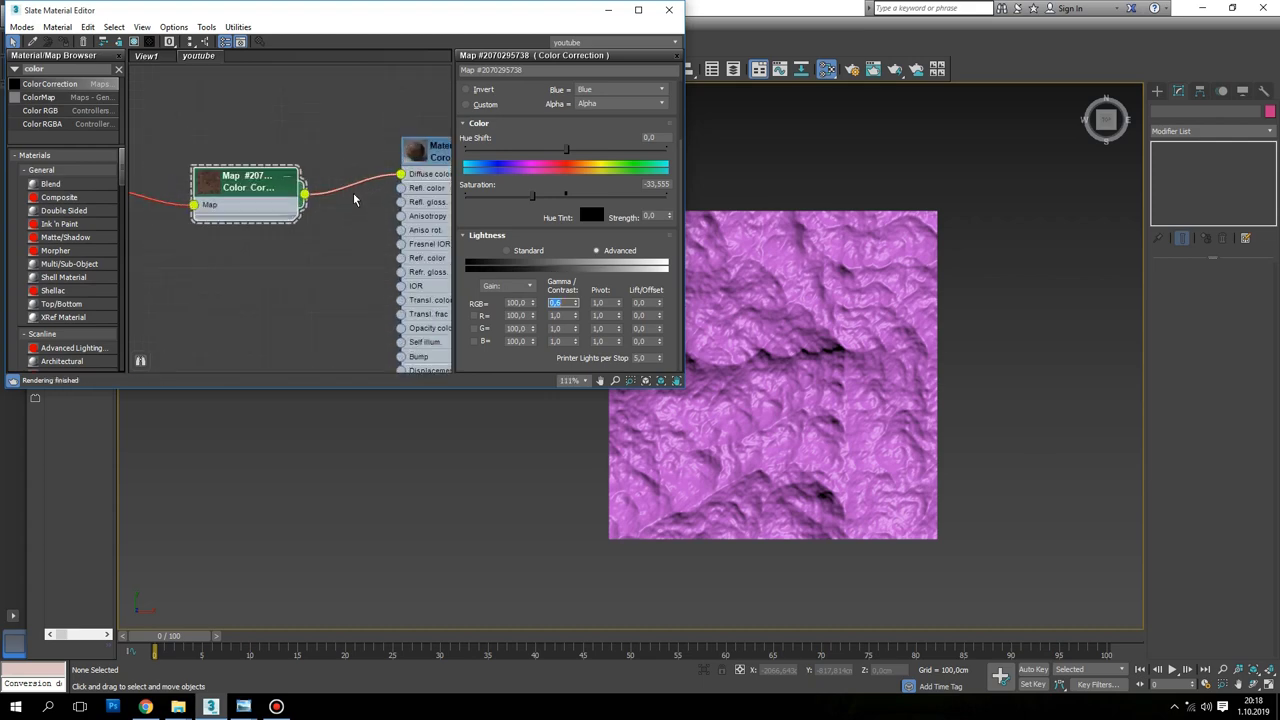
middle_click_drag(353, 199, 273, 239)
left_click(400, 195)
key("super+Up")
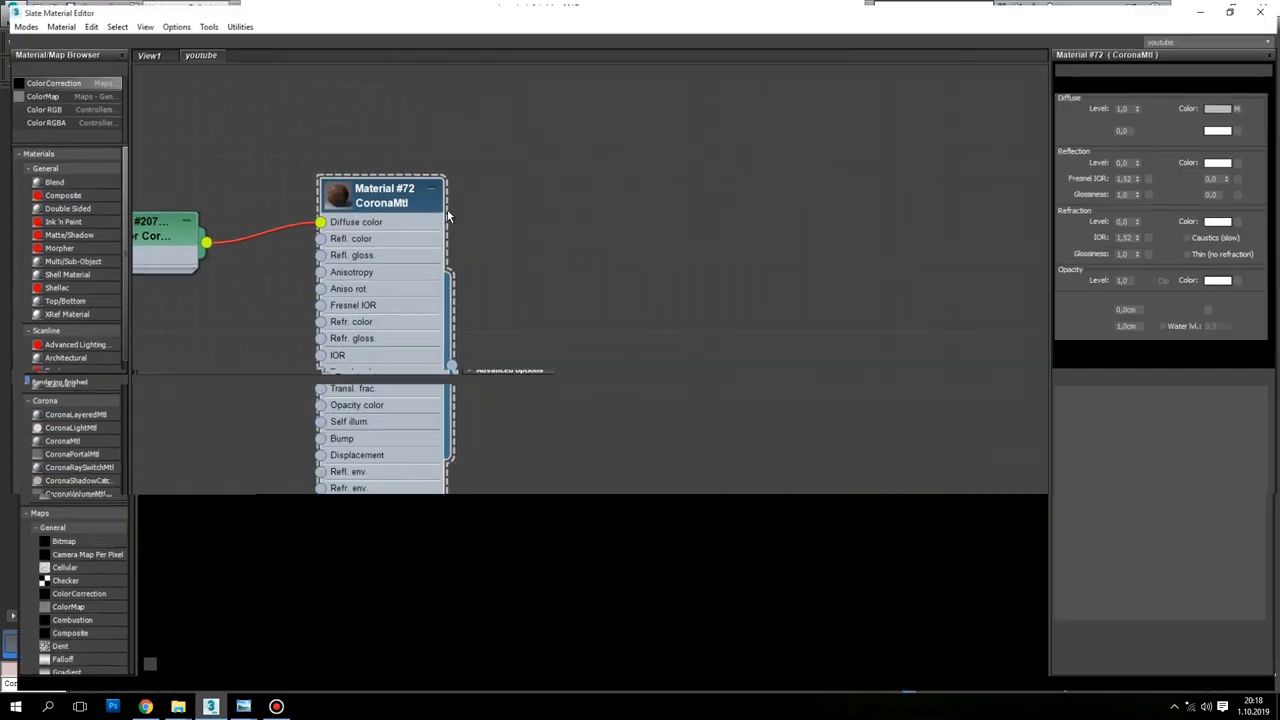
middle_click_drag(140, 285, 325, 175)
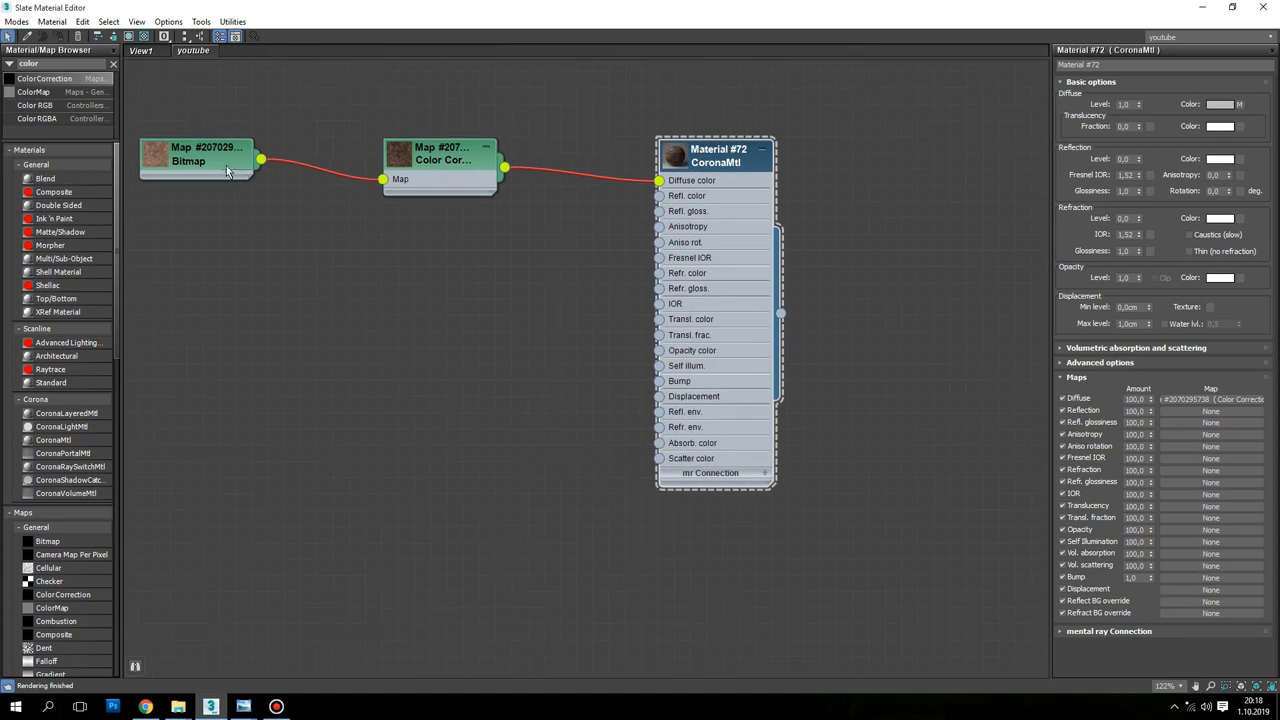
mouse_move(260, 161)
left_mouse_down()
mouse_move(568, 503)
mouse_move(659, 381)
left_mouse_up()
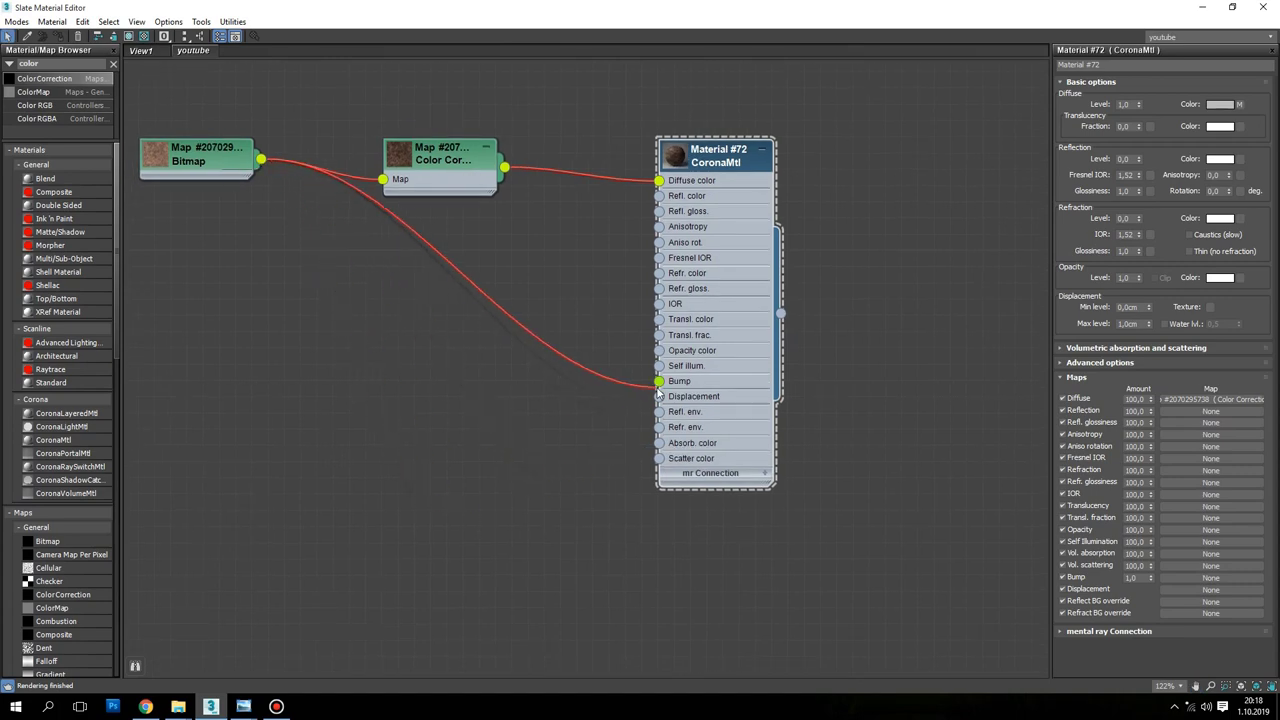
left_click_drag(468, 148, 480, 100)
double_click(669, 158)
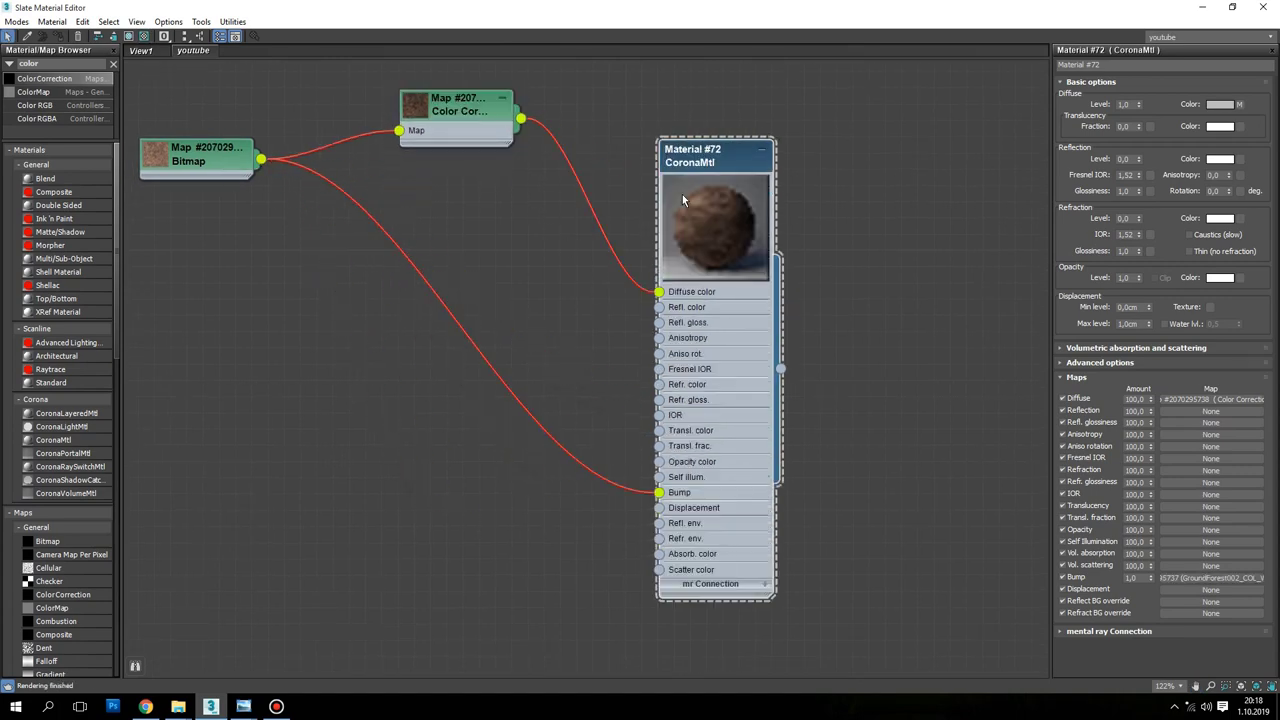
scroll(695, 210, "up", 2)
scroll(692, 212, "up", 2)
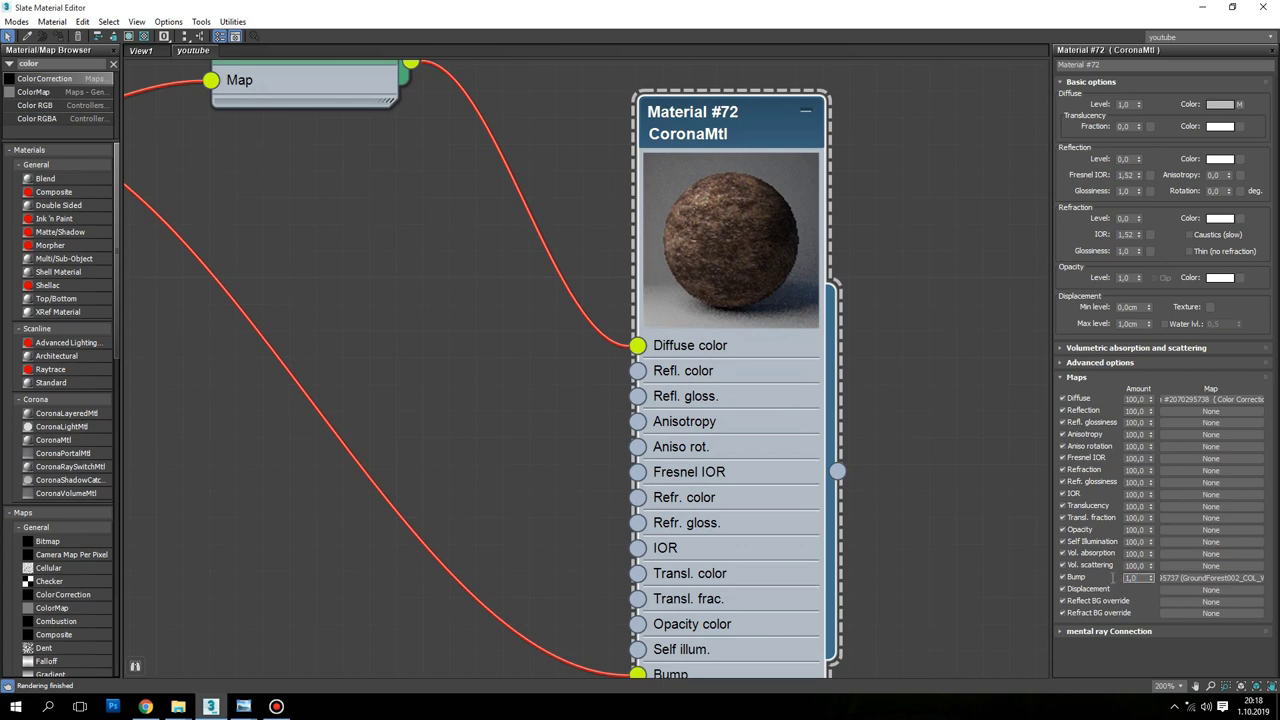
type("10")
key("Return")
key("Return")
Assign Material #72 to Plane001 and show its soil texture in the viewport
left_click(1232, 7)
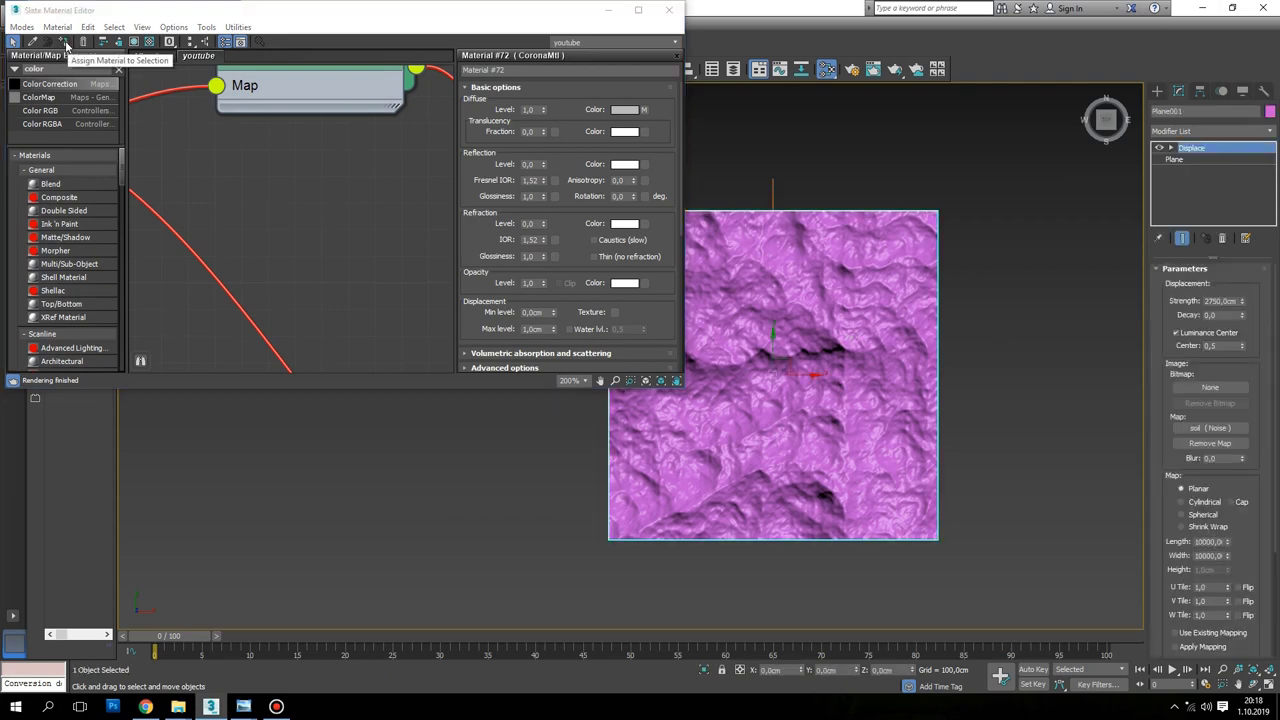
left_click(66, 46)
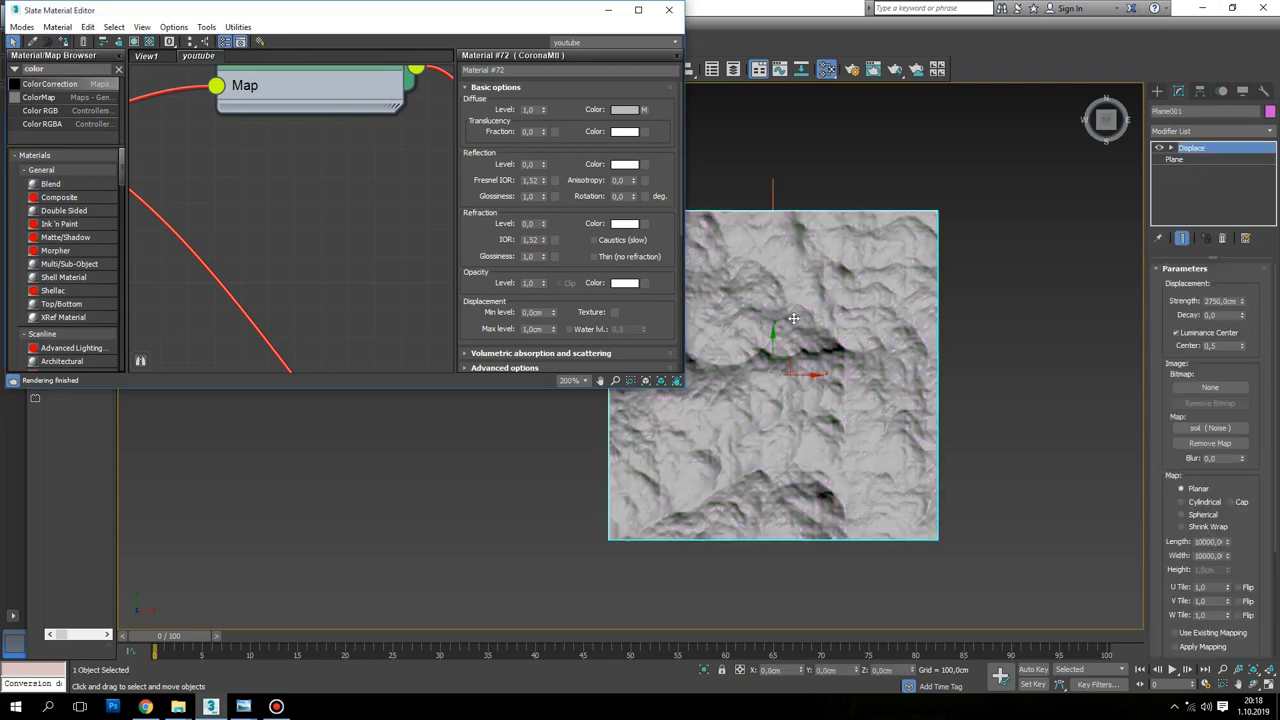
scroll(781, 341, "up", 3)
scroll(778, 350, "down", 2)
scroll(320, 183, "down", 2)
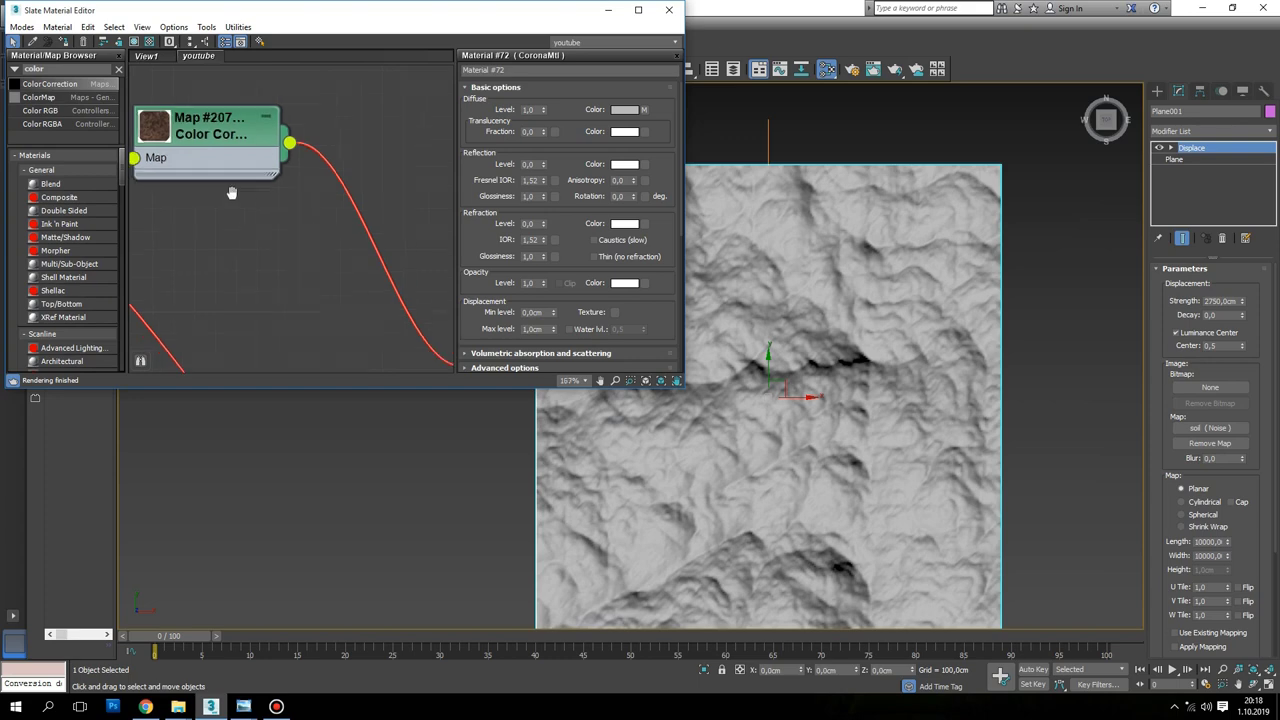
middle_click_drag(256, 200, 218, 215)
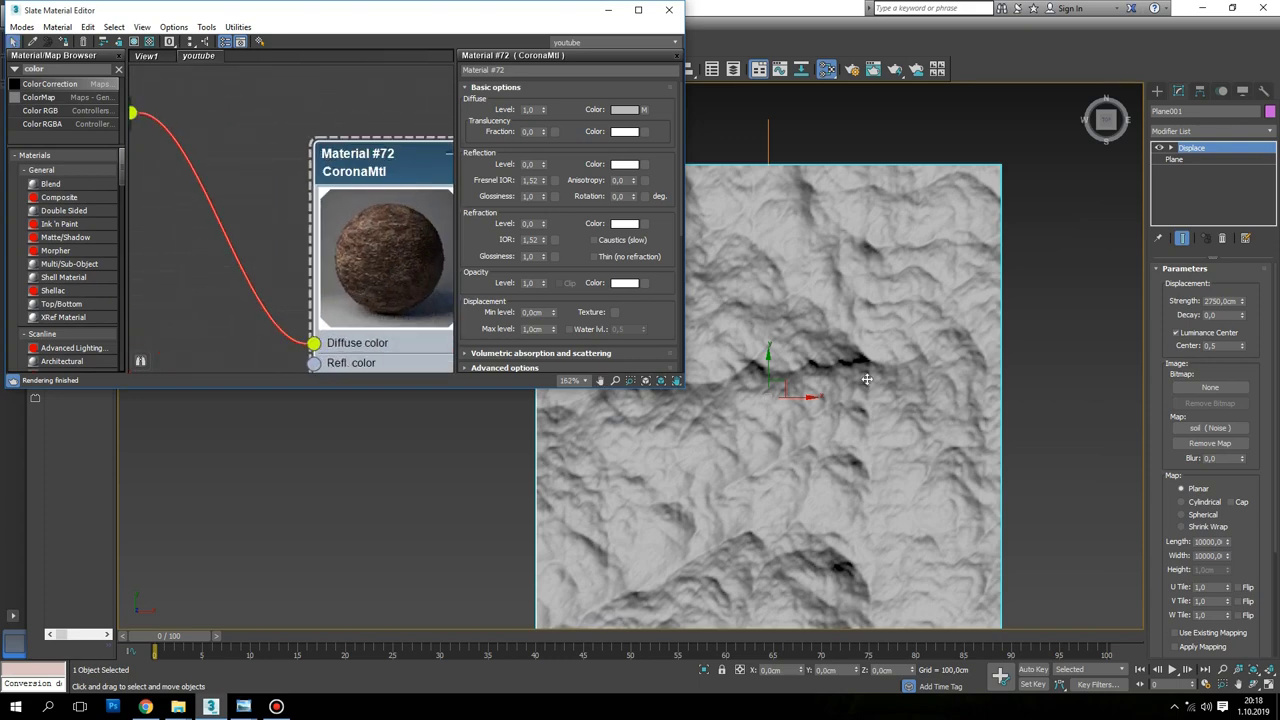
left_click(134, 42)
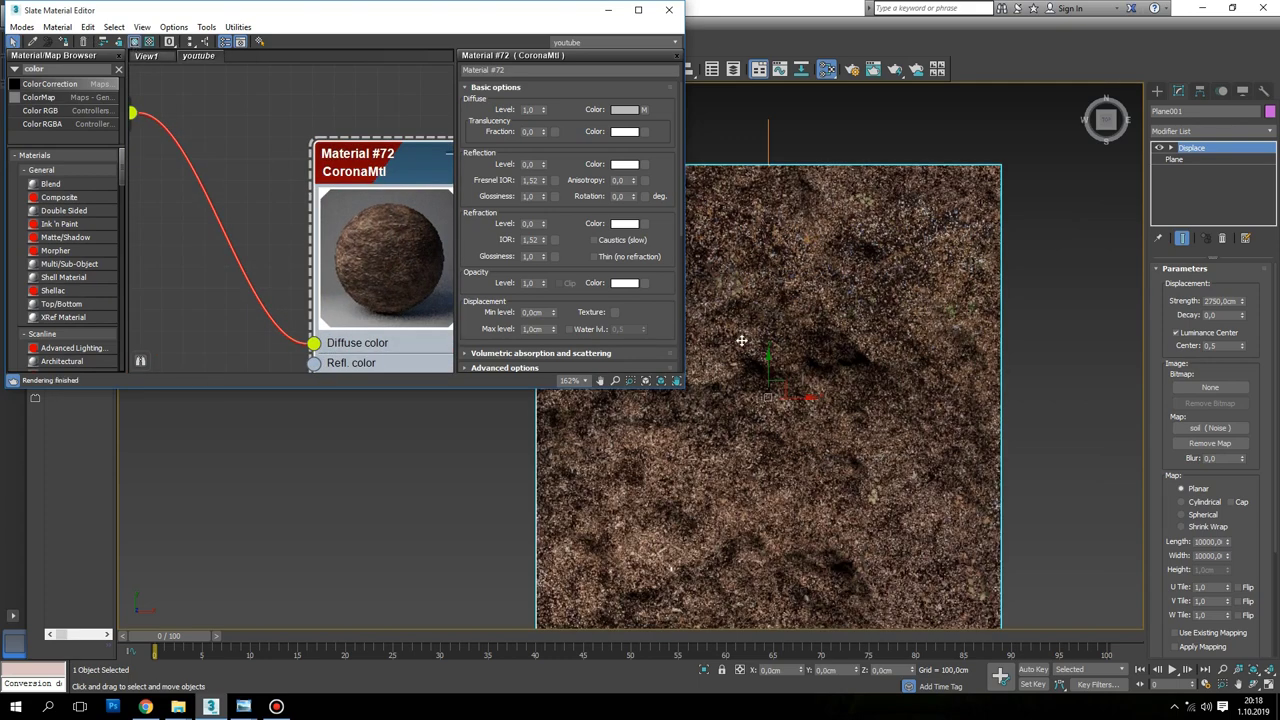
left_click(1196, 133)
type("uv")
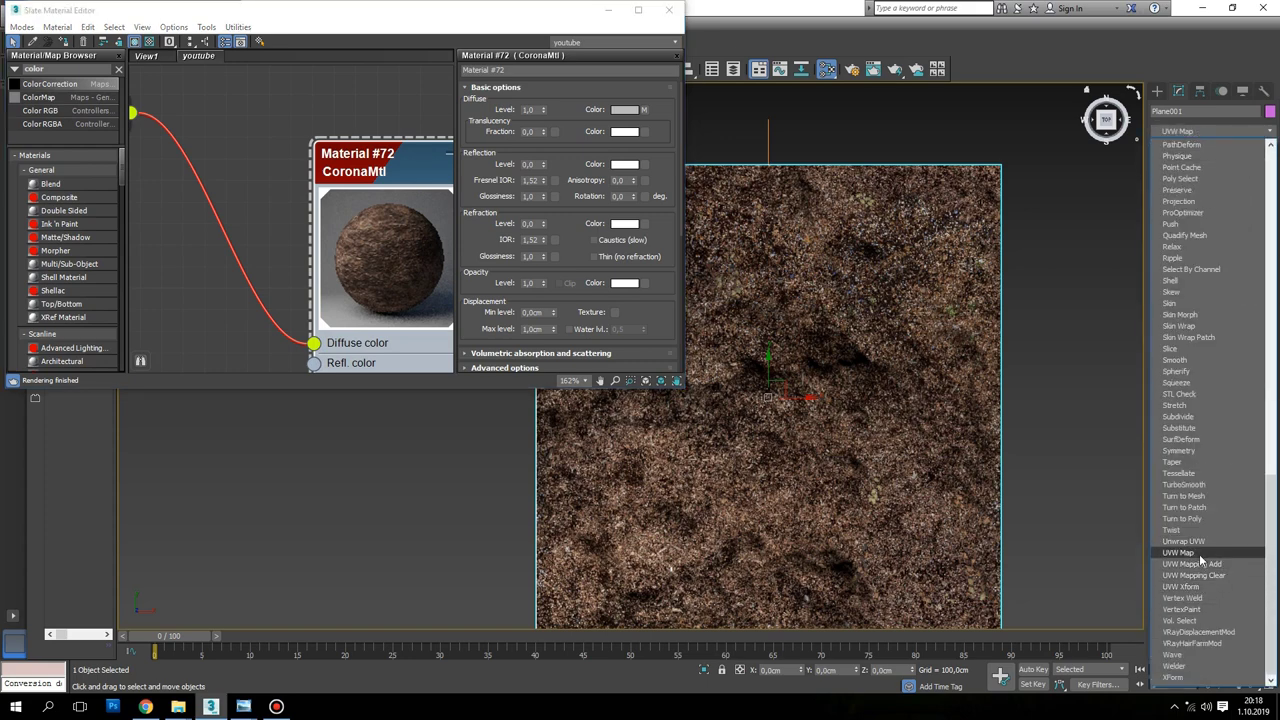
Add a UVW Map modifier with Box mapping, 150 cm length and width
left_click(1180, 552)
left_click(1197, 344)
double_click(1210, 386)
type("1")
key("Tab")
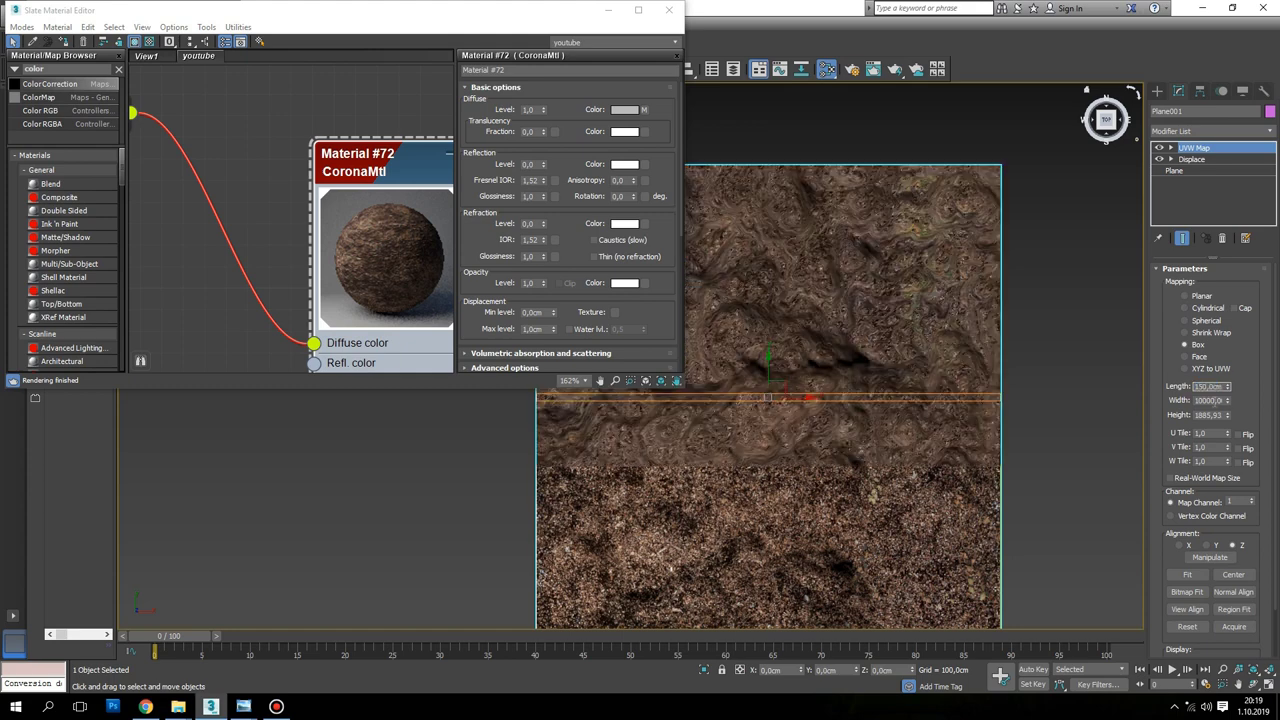
key("Tab")
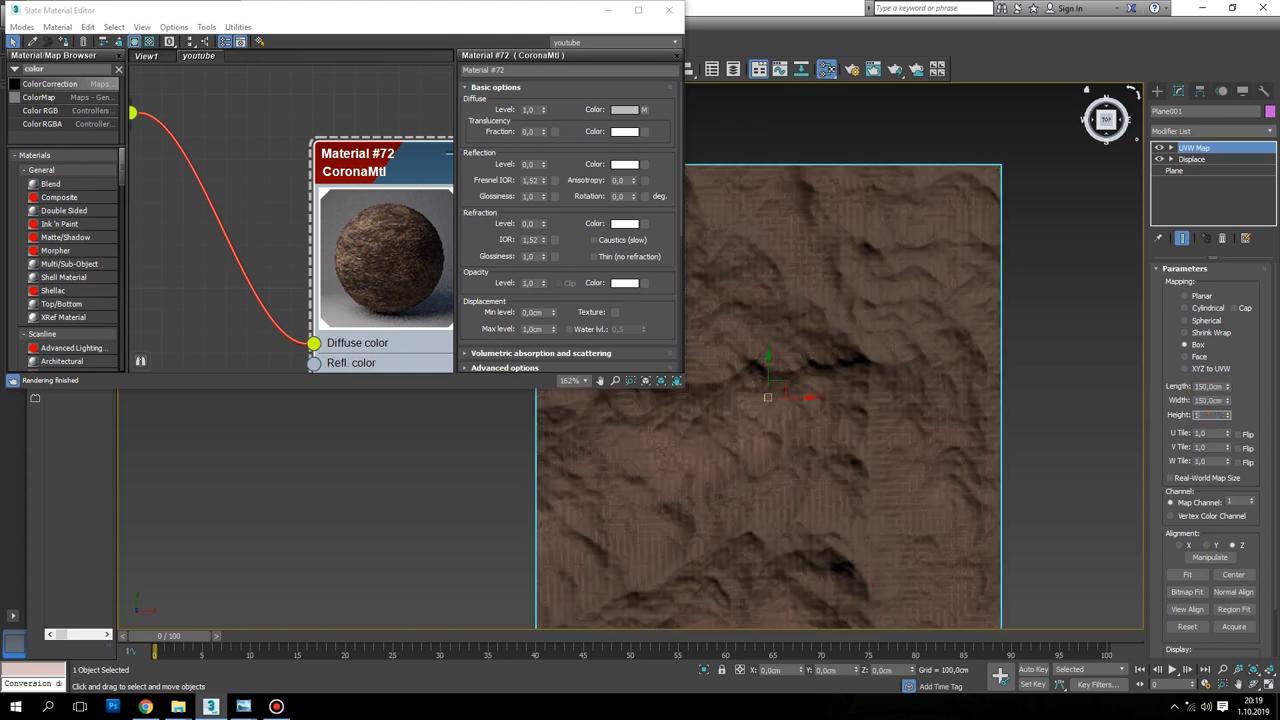
type("150")
scroll(846, 434, "up", 3)
mouse_move(834, 380)
middle_mouse_down("alt")
mouse_move(871, 363)
mouse_move(780, 412)
mouse_move(980, 400)
mouse_move(895, 402)
middle_mouse_up("alt")
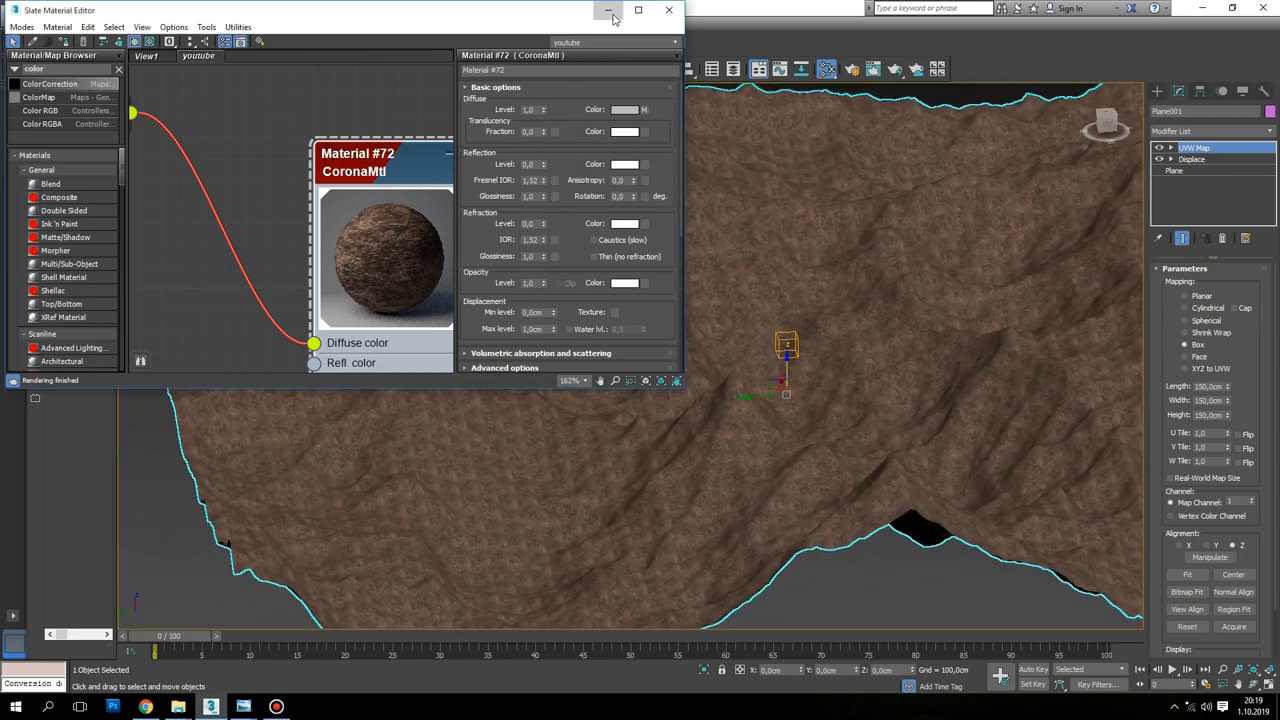
left_click(607, 9)
scroll(783, 382, "down", 3)
In Top view, draw a large second plane, Plane002, across the terrain
key("t")
scroll(750, 386, "up", 4)
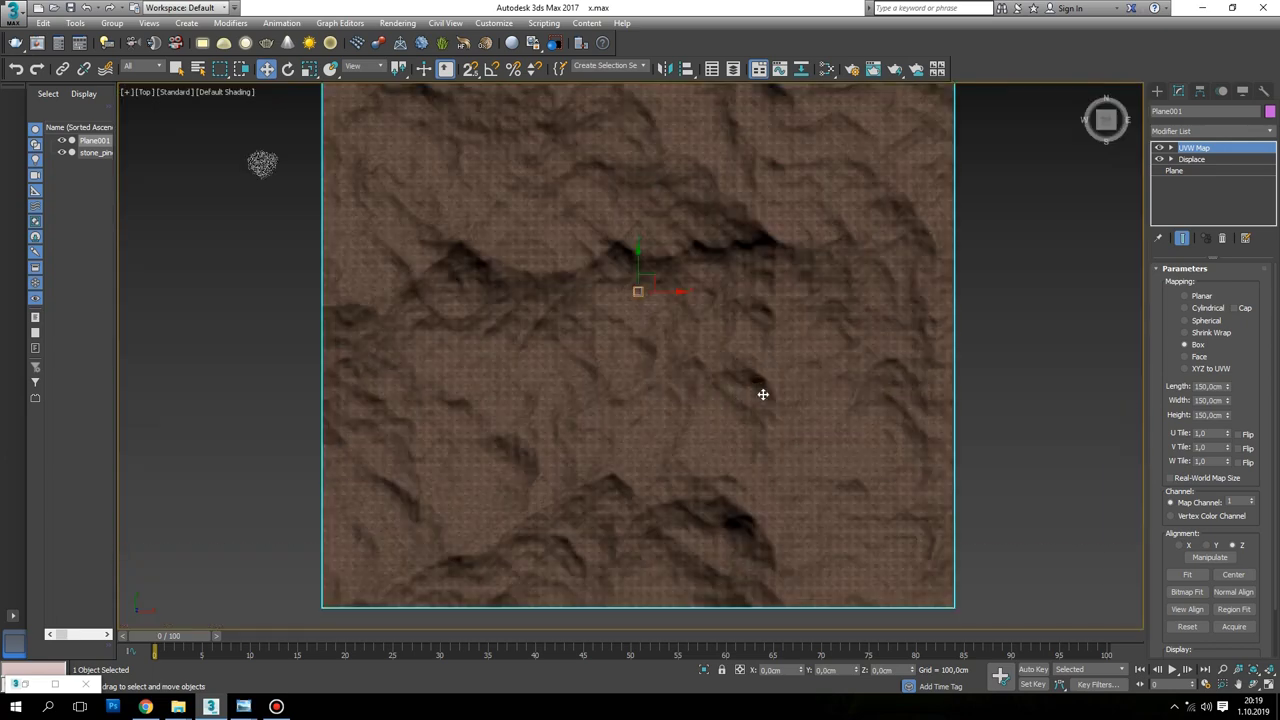
left_click(1157, 91)
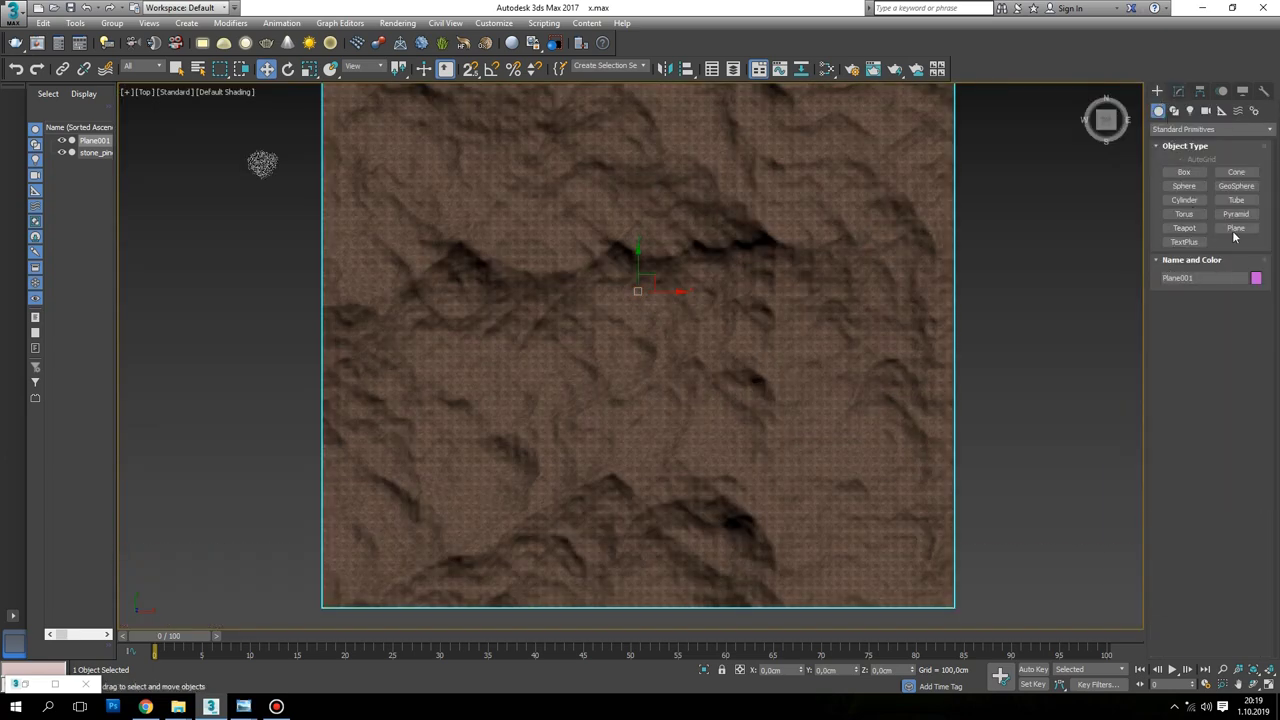
left_click(1236, 228)
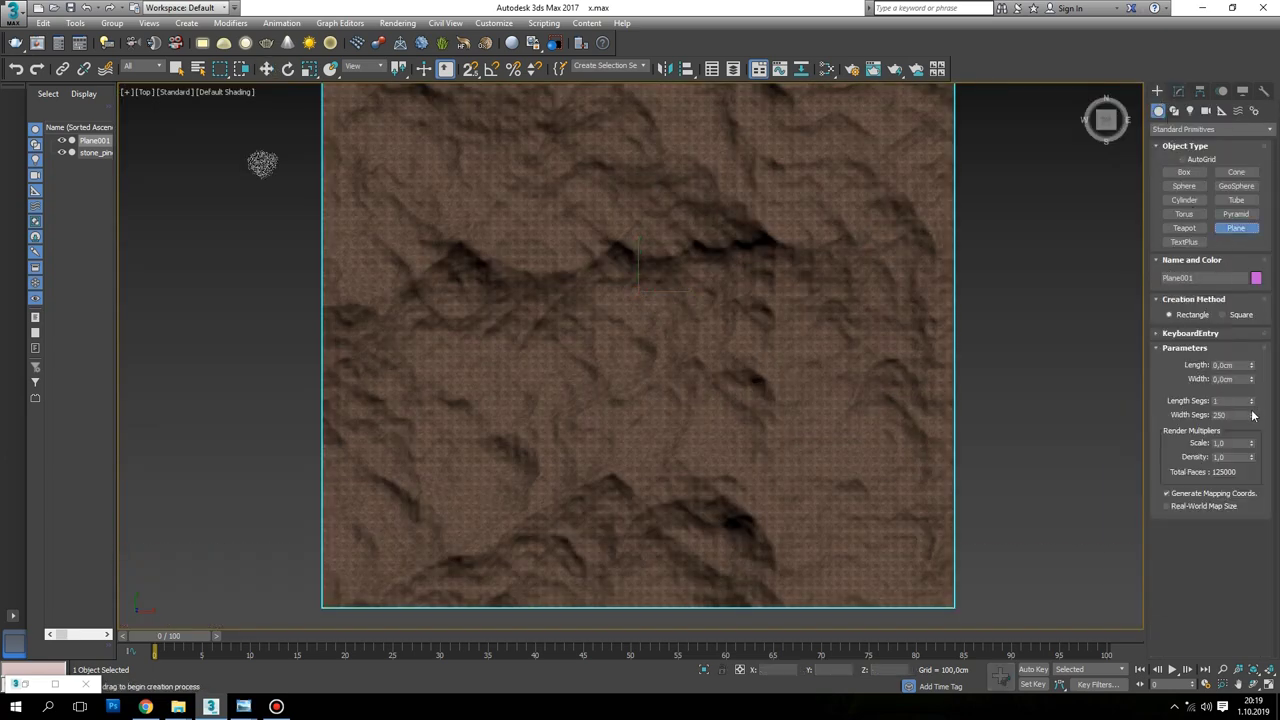
left_click_drag(403, 127, 617, 328)
mouse_move(691, 379)
left_mouse_down()
mouse_move(848, 500)
mouse_move(870, 540)
left_mouse_up()
mouse_move(870, 540)
middle_mouse_down("alt")
mouse_move(823, 417)
mouse_move(604, 372)
mouse_move(819, 271)
mouse_move(785, 344)
middle_mouse_up("alt")
Select the terrain Plane001 and reopen the Slate Material Editor
key("w")
left_click(790, 228)
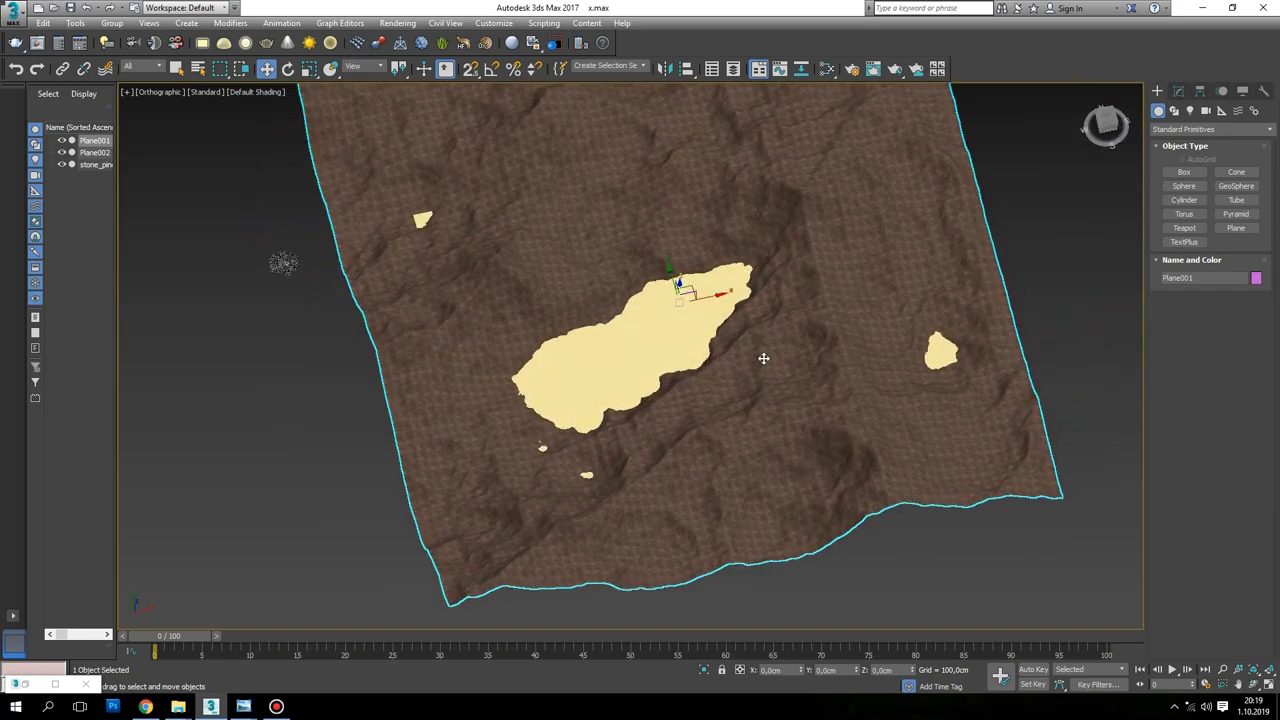
key("m")
scroll(275, 186, "down", 2)
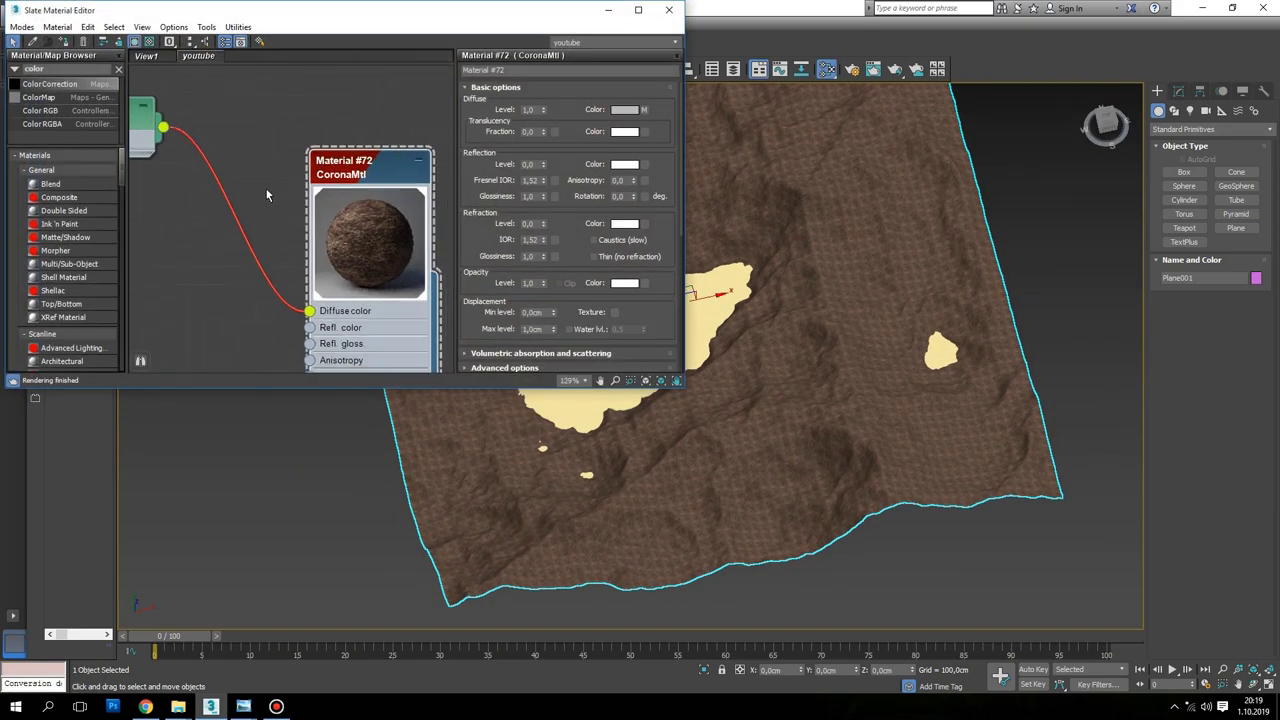
Move the soil Noise pattern to Offset Y -1082,9 and Offset X -2705,0
scroll(270, 187, "down", 2)
scroll(320, 187, "down", 2)
scroll(215, 178, "up", 2)
scroll(215, 178, "up", 2)
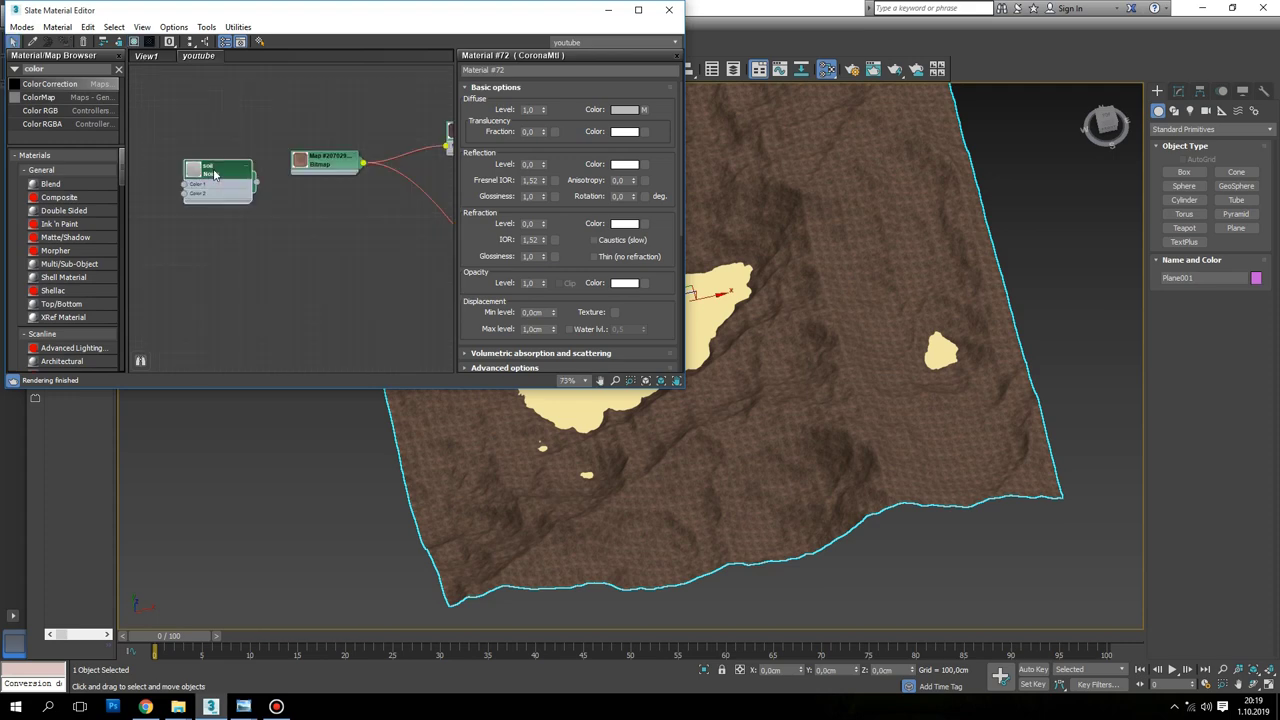
double_click(218, 178)
middle_click_drag(864, 314, 991, 349)
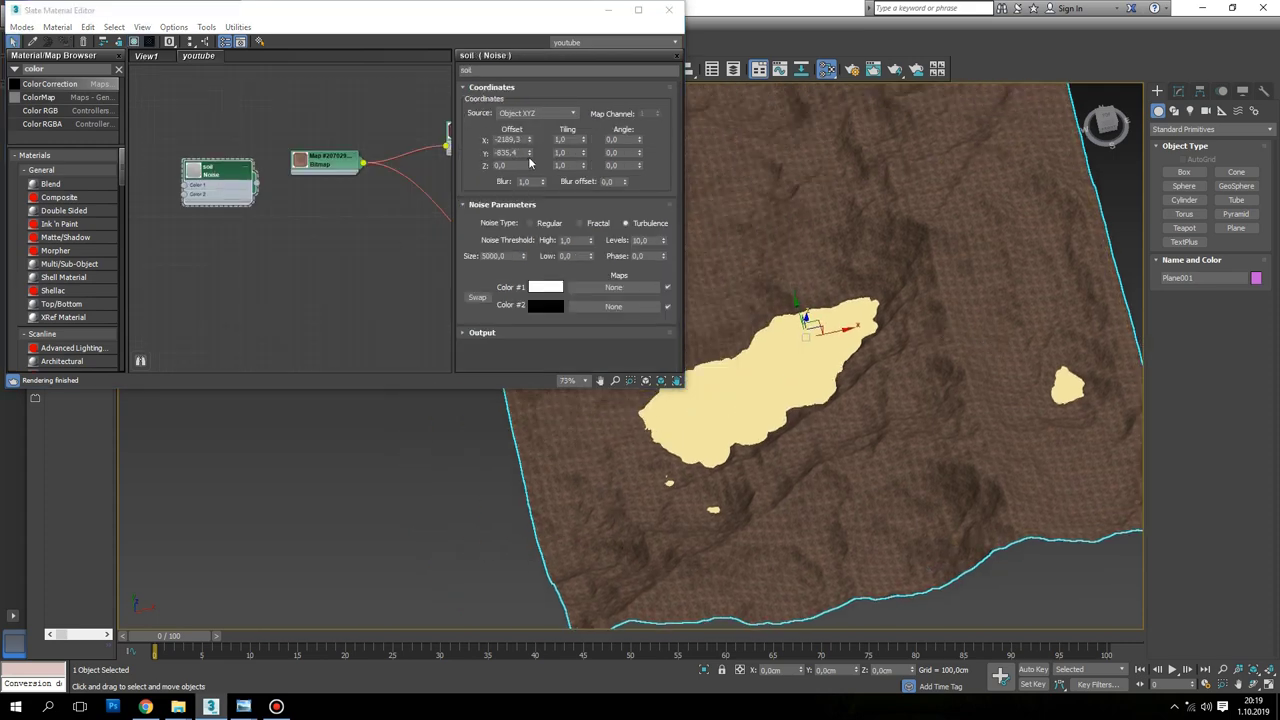
left_click_drag(530, 155, 78, 4)
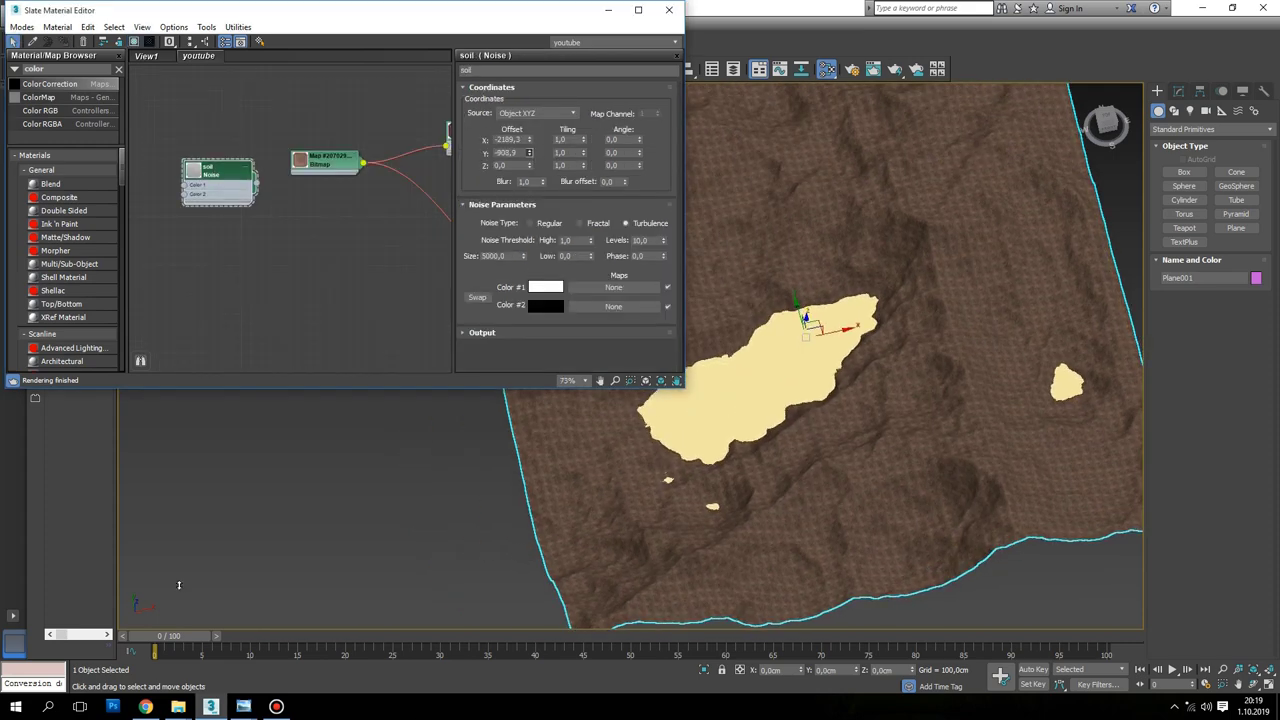
scroll(1080, 345, "down", 3)
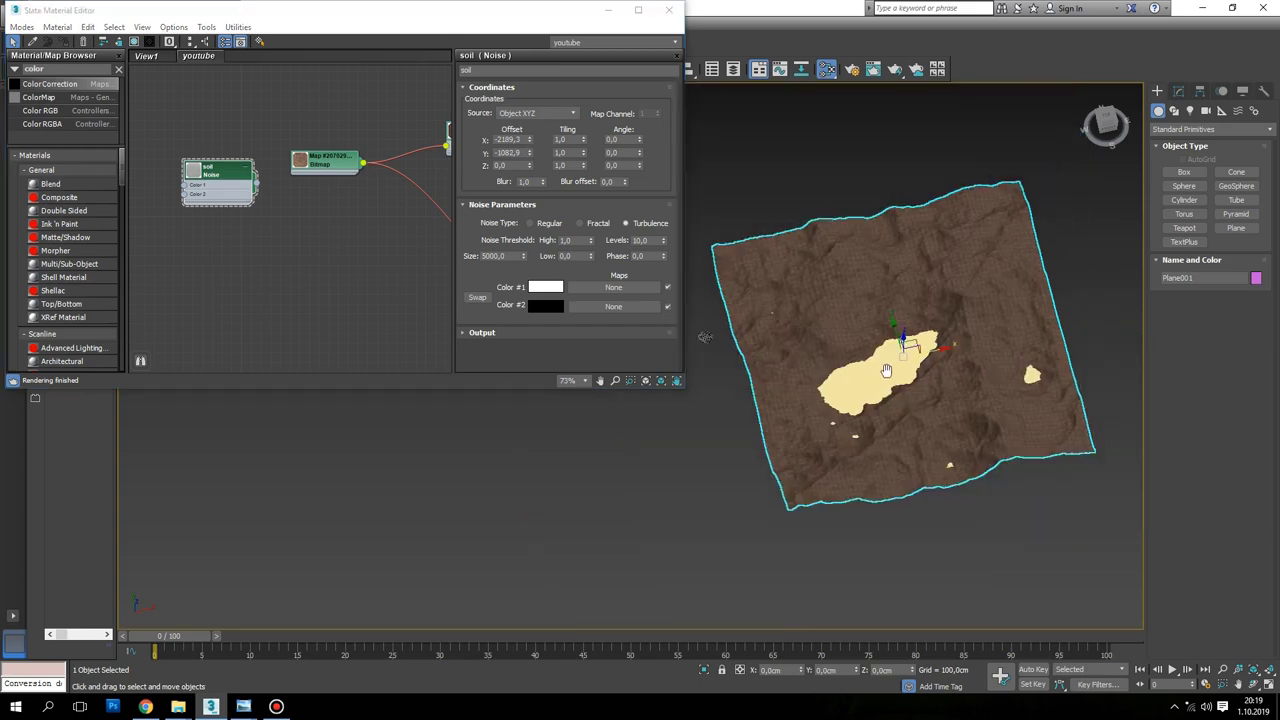
scroll(690, 270, "down", 3)
left_click_drag(530, 139, 530, 250)
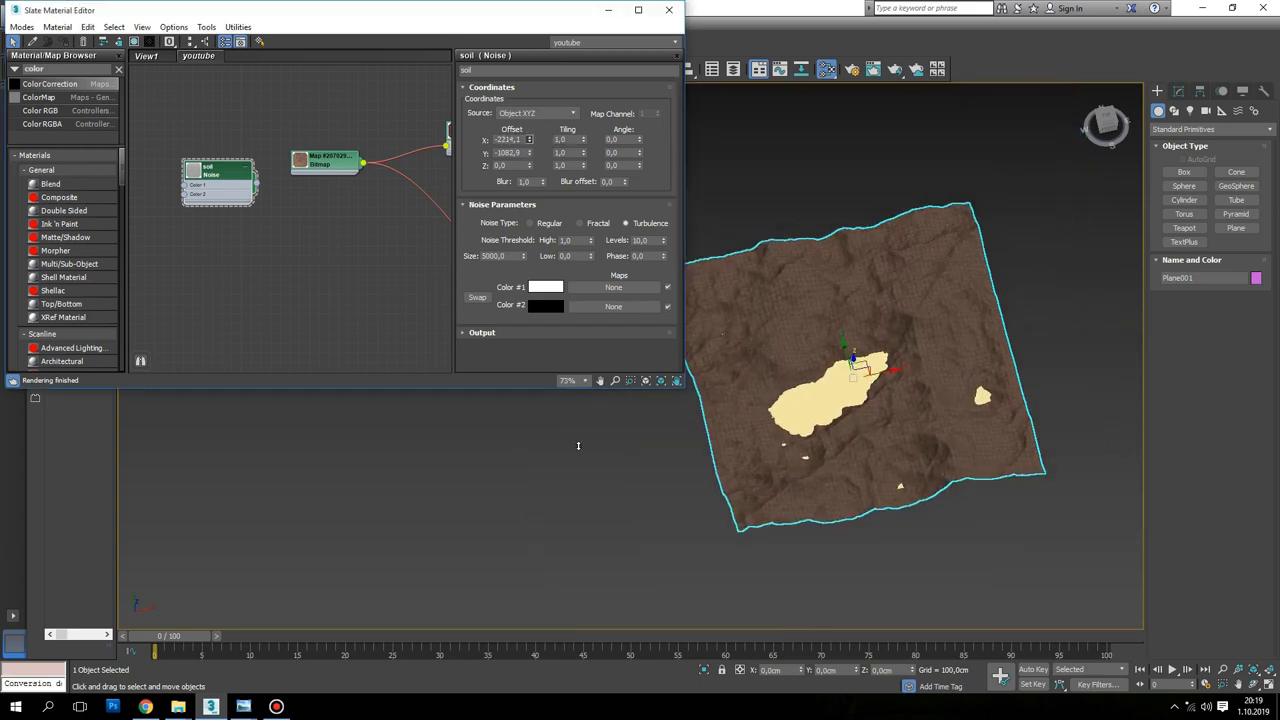
left_click_drag(530, 139, 277, 4)
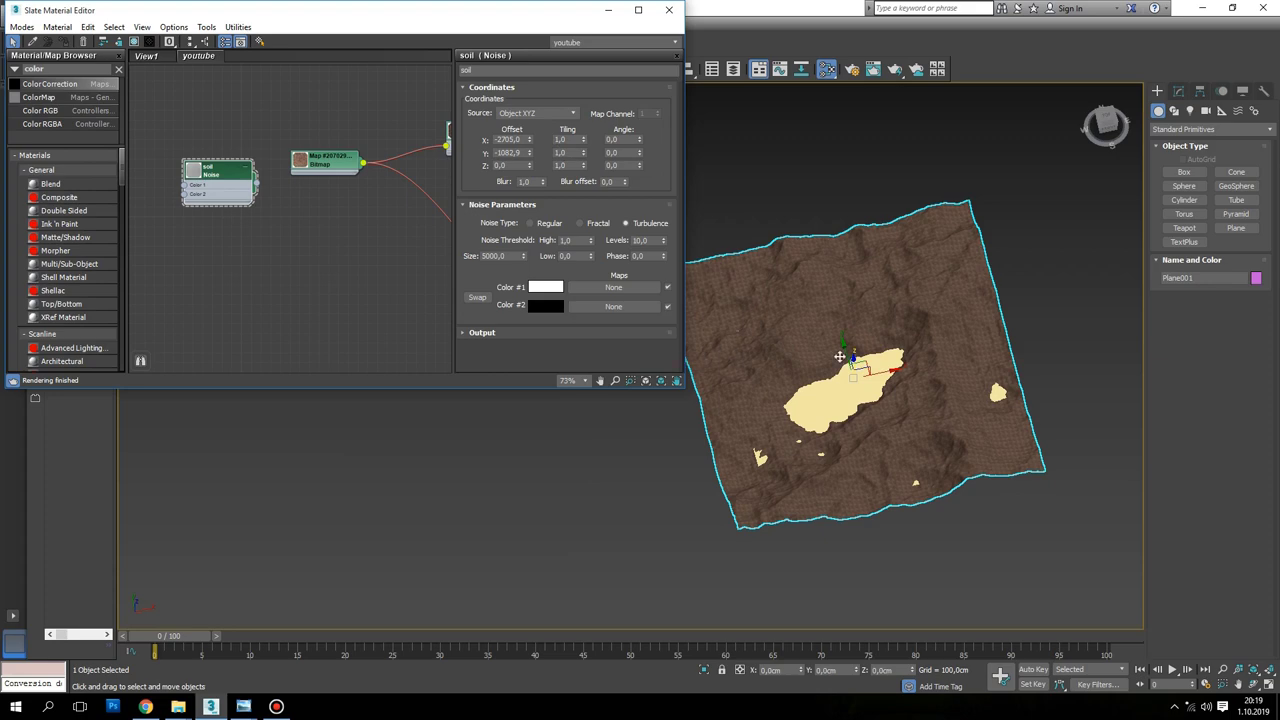
Put away the Material Editor and zoom extents so the terrain fills the Top view
left_click(607, 10)
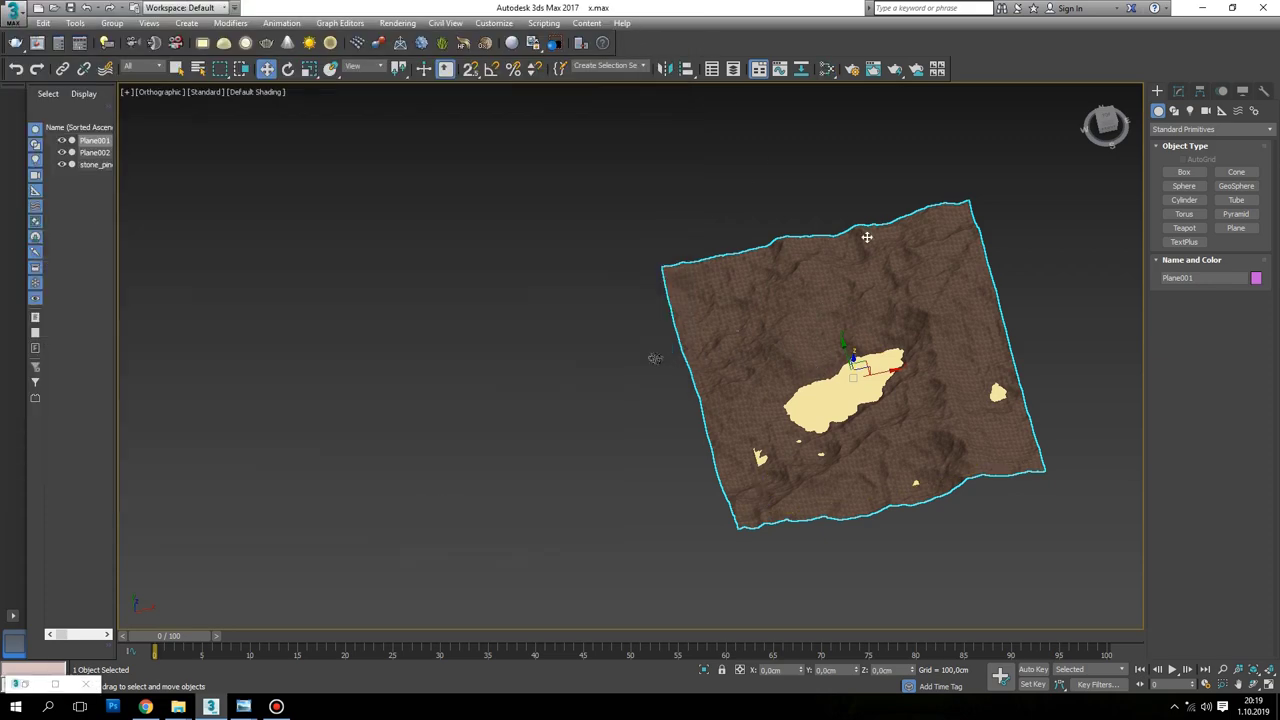
key("m")
scroll(352, 228, "down", 2)
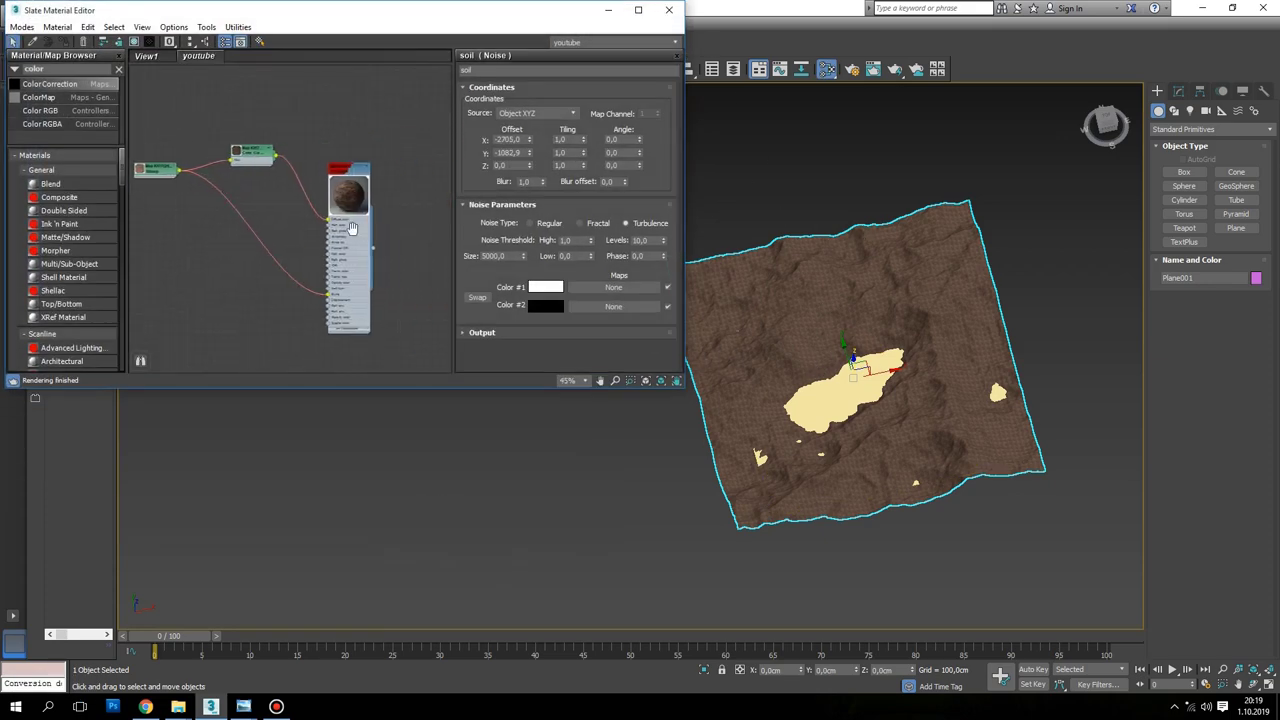
middle_click_drag(352, 228, 274, 203)
scroll(831, 393, "up", 5)
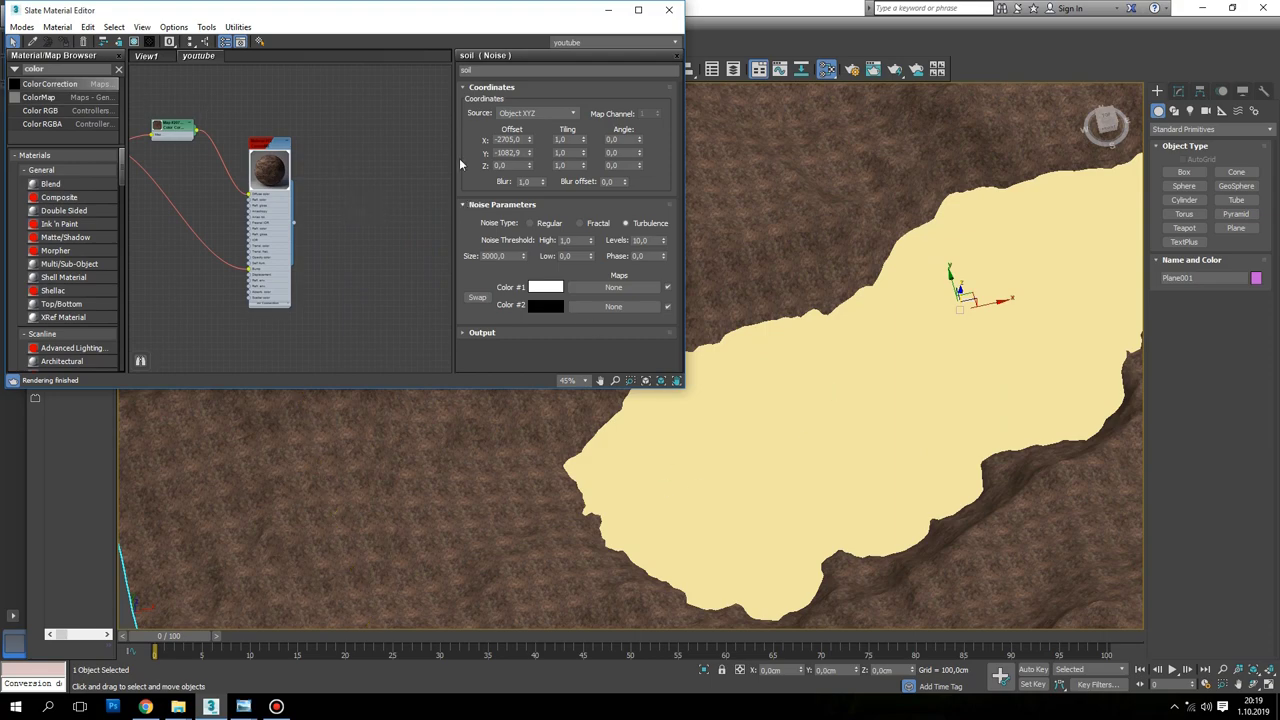
left_click(608, 10)
scroll(720, 182, "down", 2)
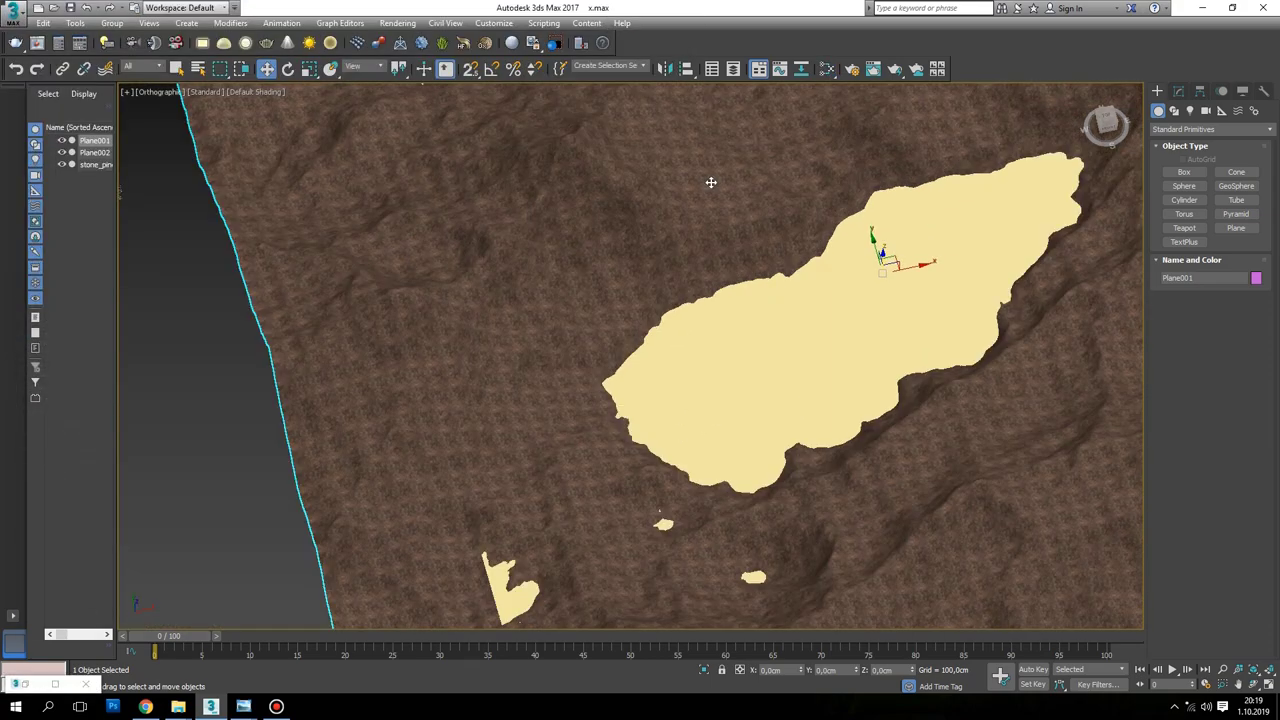
key("z")
scroll(847, 232, "down", 5)
scroll(788, 234, "up", 3)
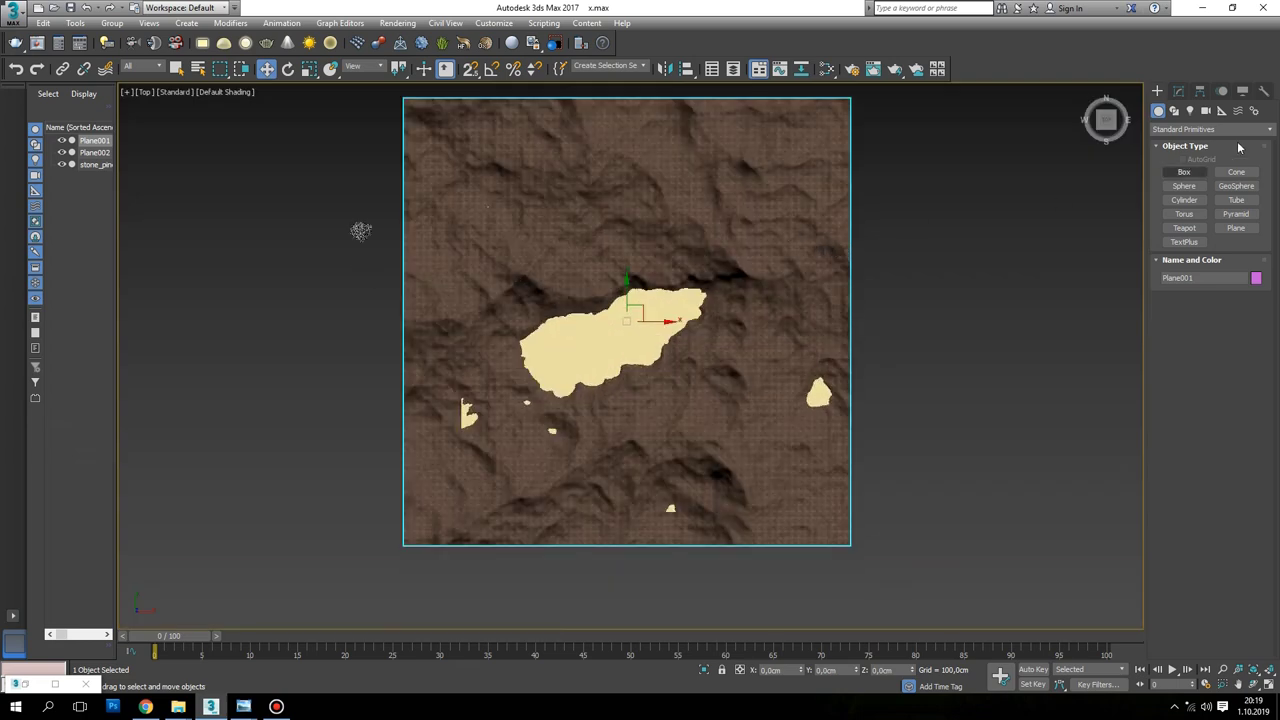
left_click(1178, 91)
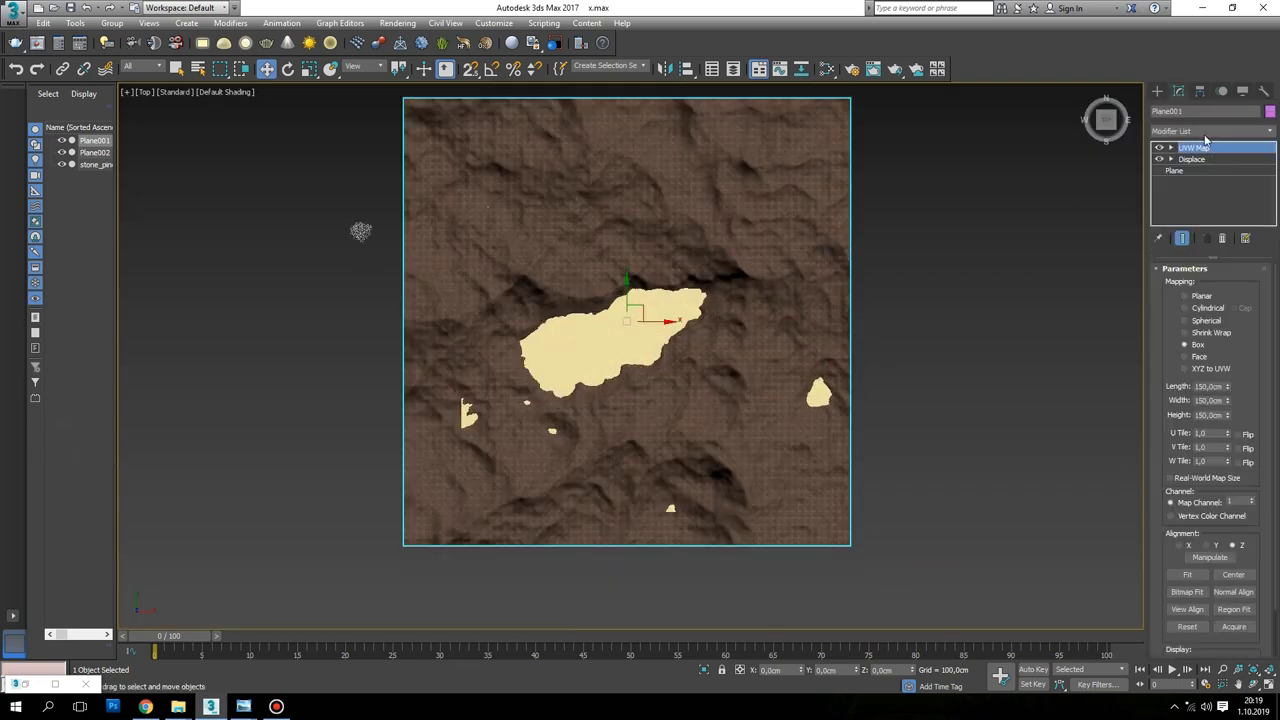
left_click(1158, 91)
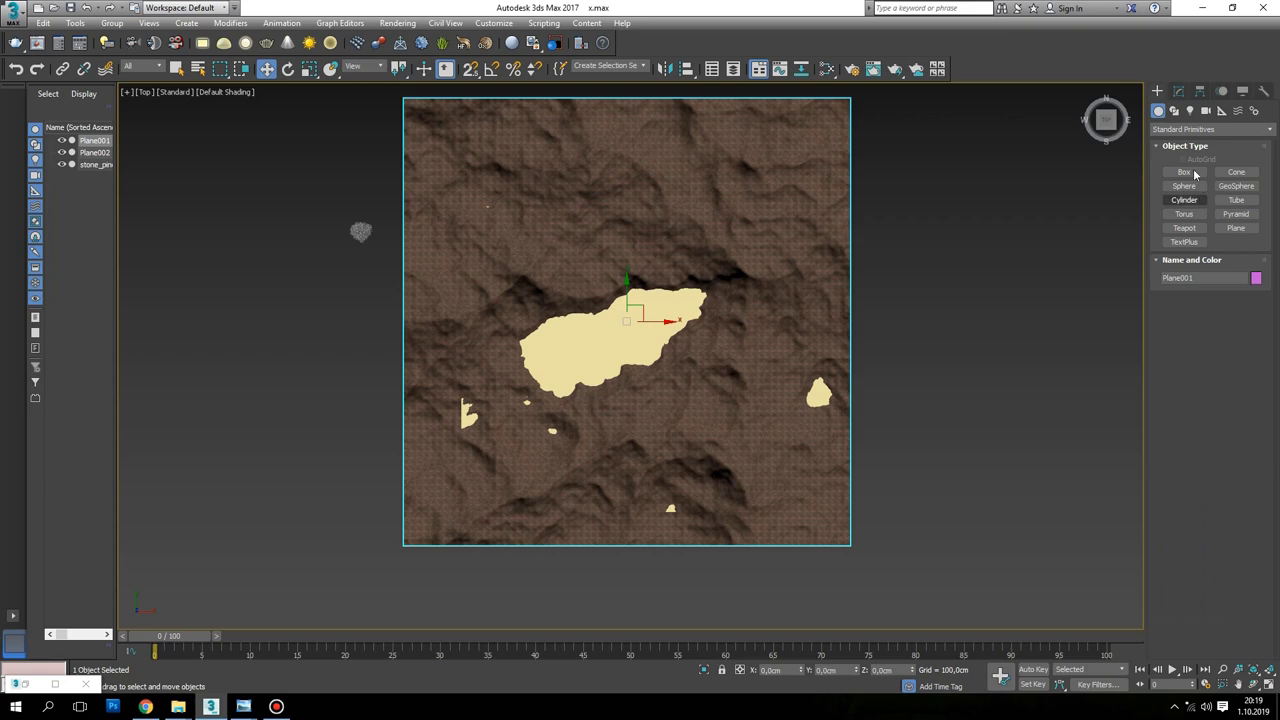
Create a Corona Scatter icon in the Top view, left of the terrain
left_click(1170, 130)
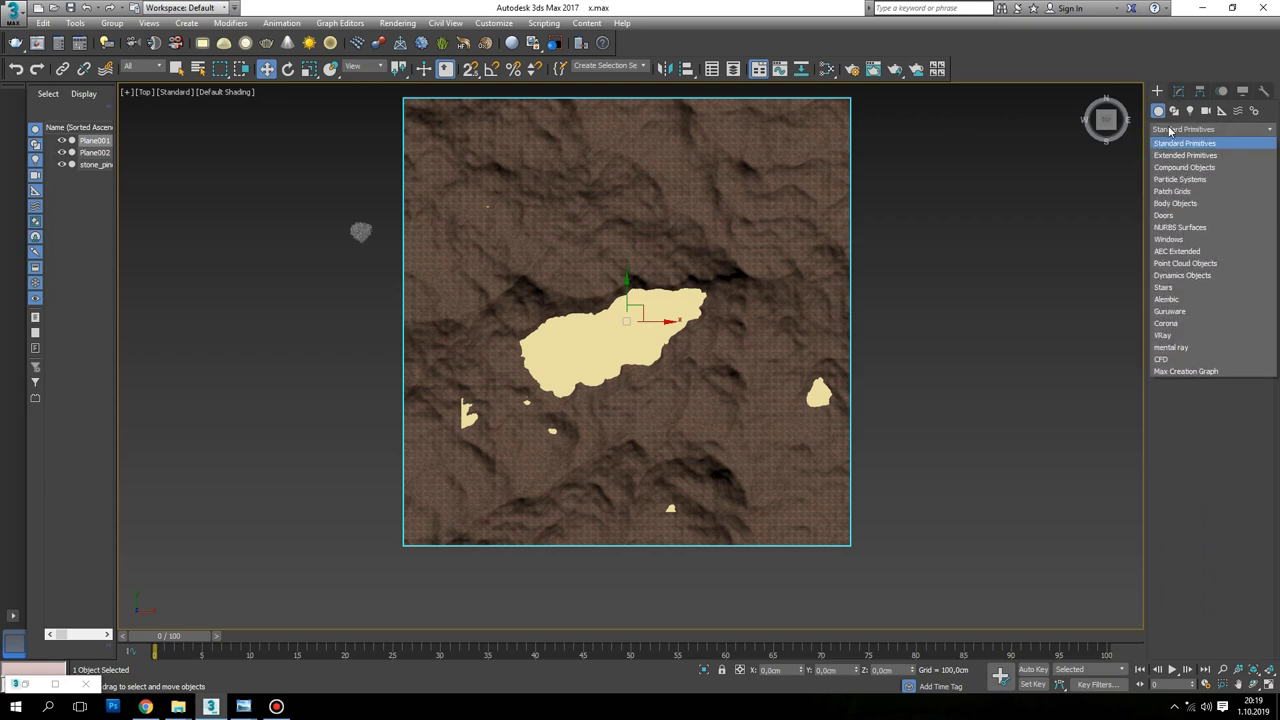
left_click(1182, 326)
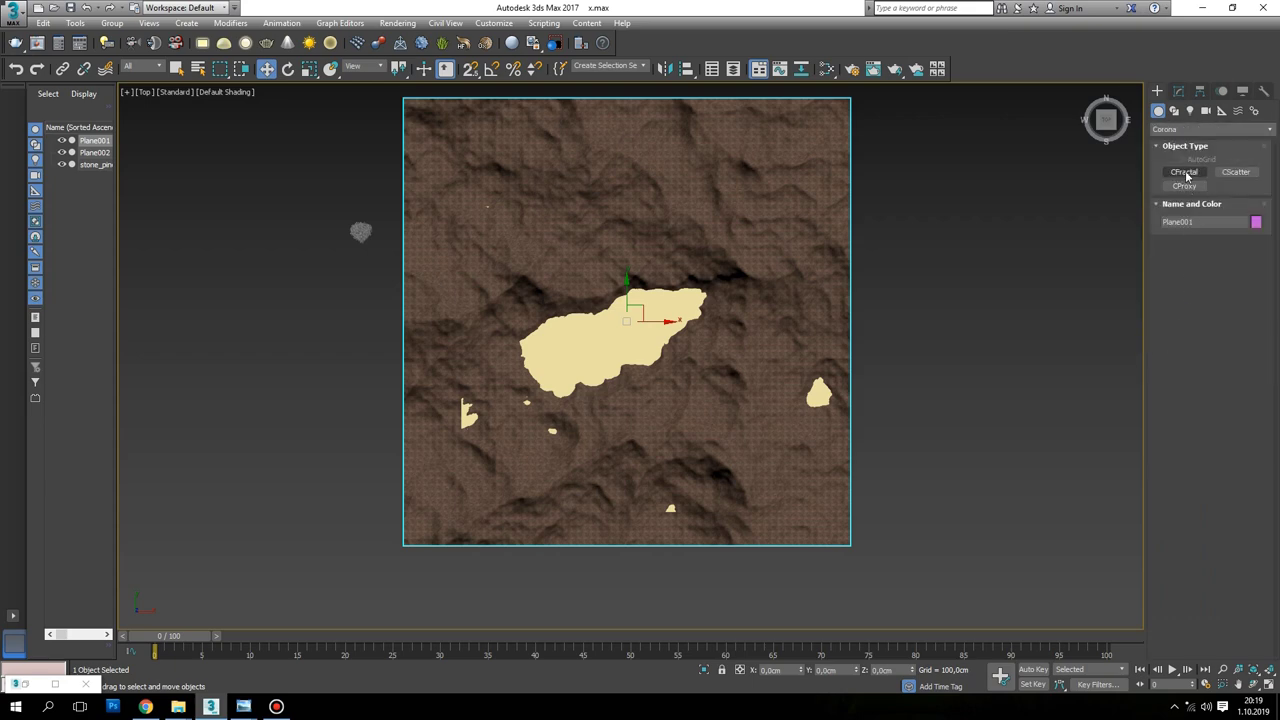
left_click(1217, 175)
mouse_move(888, 257)
middle_mouse_down()
mouse_move(791, 303)
mouse_move(1041, 263)
middle_mouse_up()
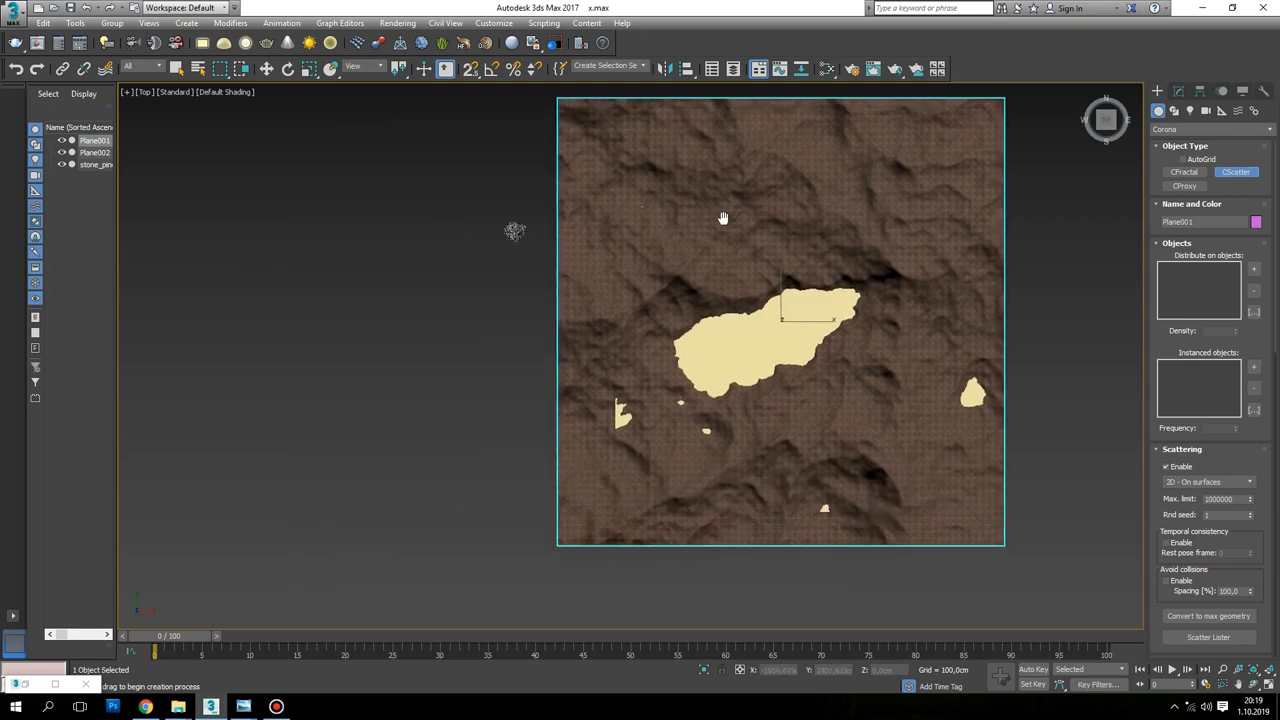
left_click_drag(419, 130, 438, 170)
middle_click_drag(431, 110, 445, 162)
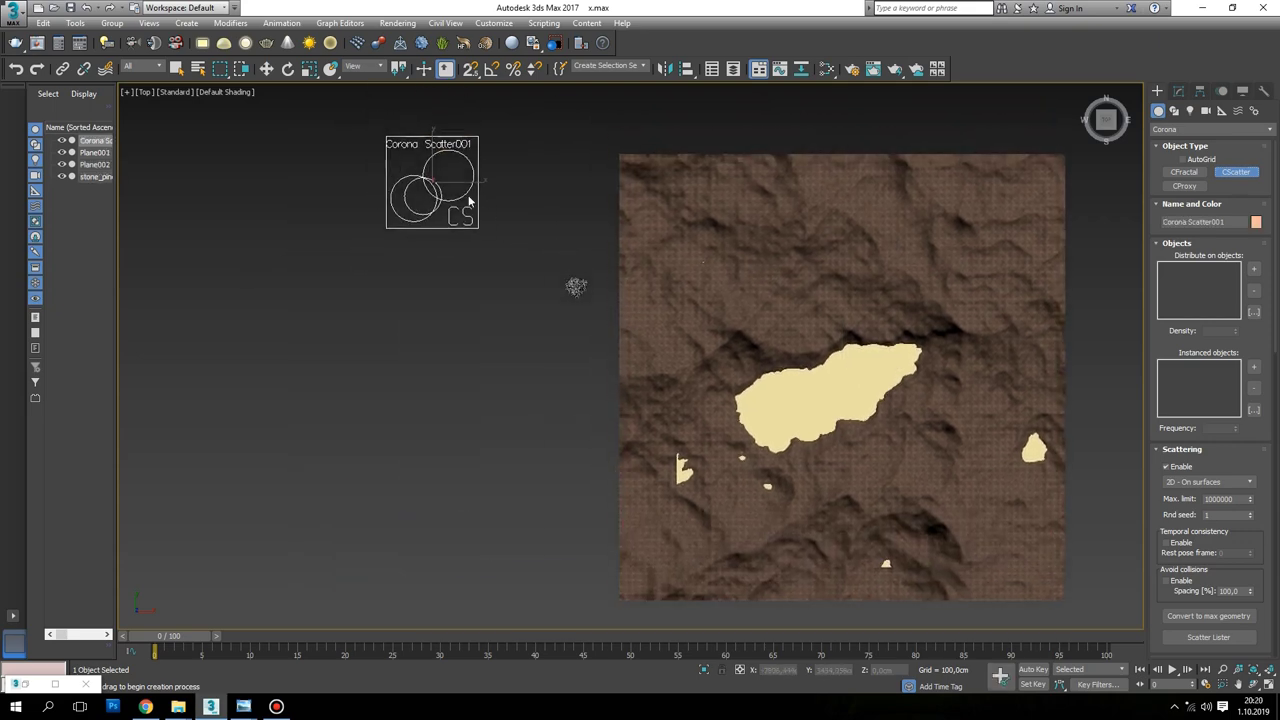
right_click(445, 162)
left_click_drag(435, 152, 435, 190)
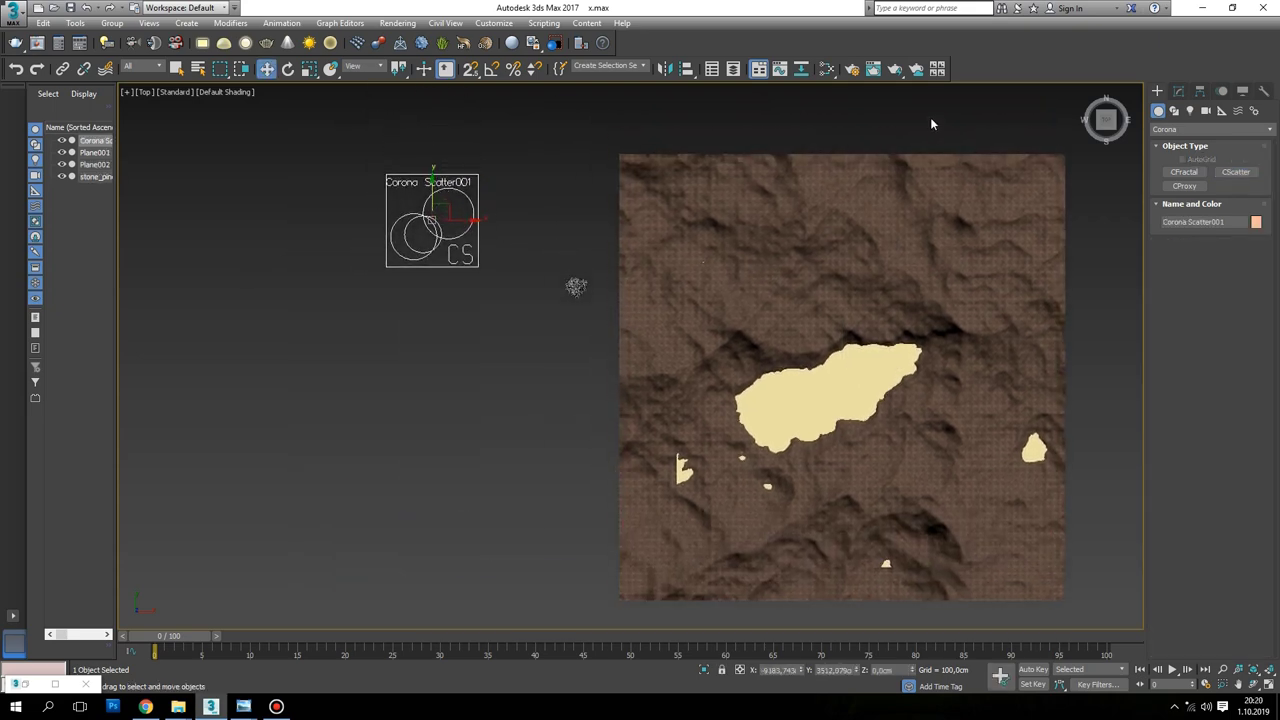
Set Plane001 as the scatter's distribution surface and stone_pine01 as its instanced object
left_click(1177, 92)
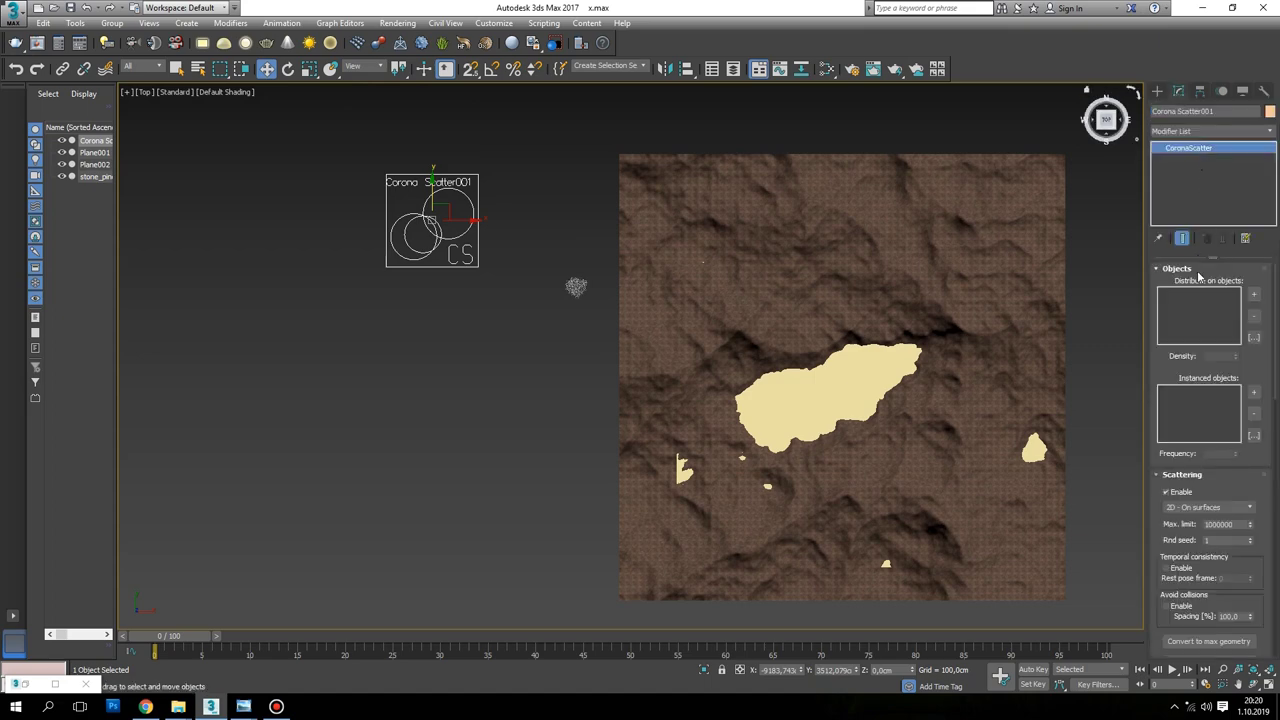
left_click(1252, 296)
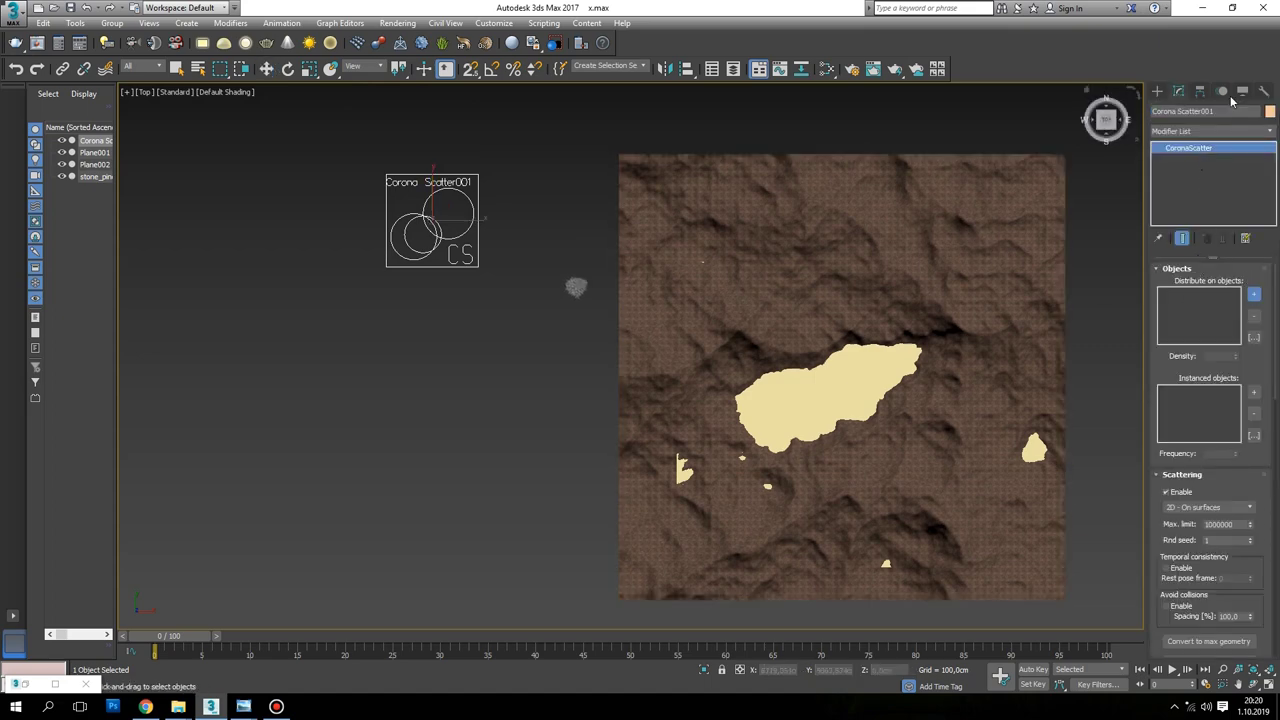
left_click(883, 240)
left_click(1254, 391)
left_click(576, 287)
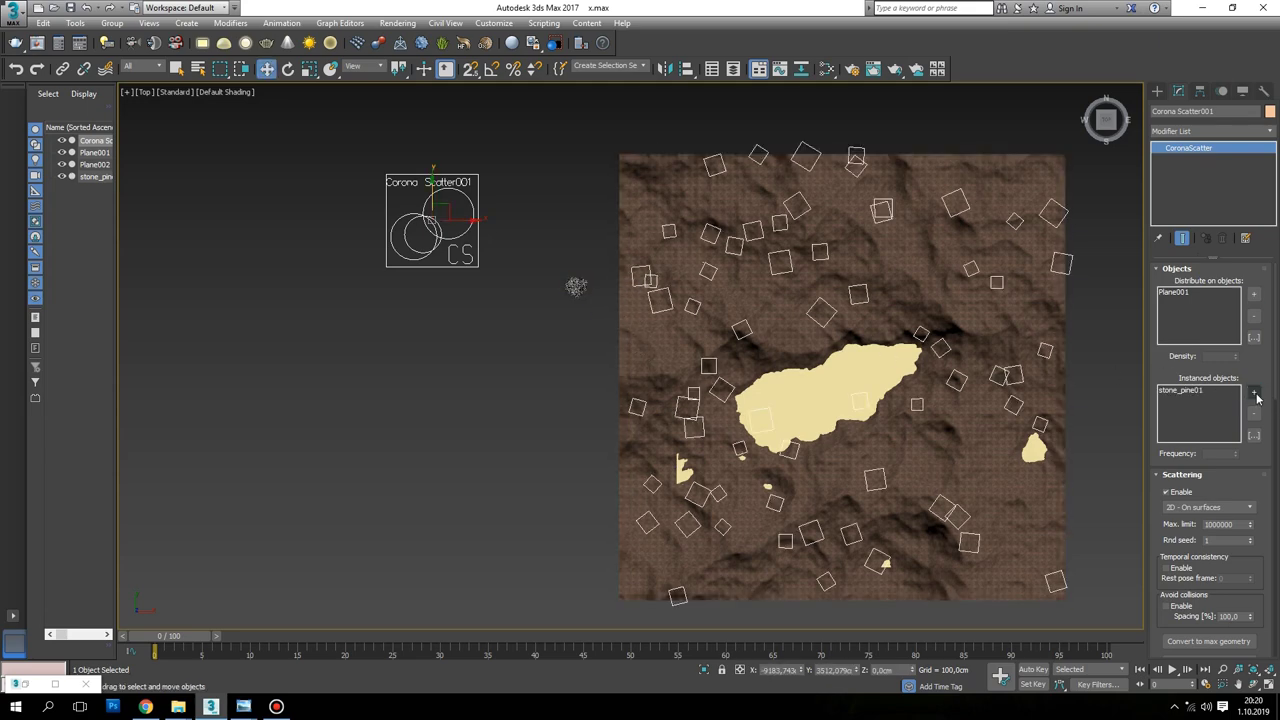
left_click(1141, 288)
Give instances a -4 cm Z offset, Z rotation -180 to 180, X and Y rotation -3 to 3
left_click_drag(1122, 282, 1090, 288)
left_click(416, 229)
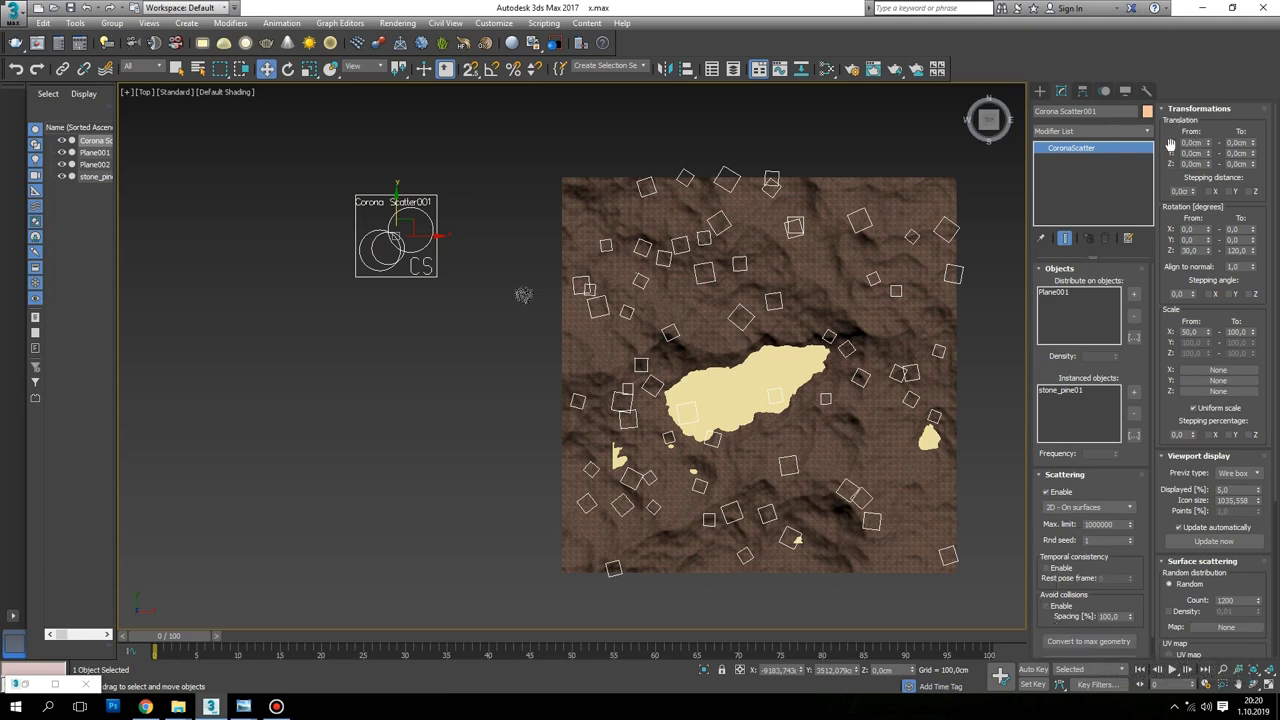
left_click(1190, 164)
key("Return")
left_click(1190, 250)
key("Tab")
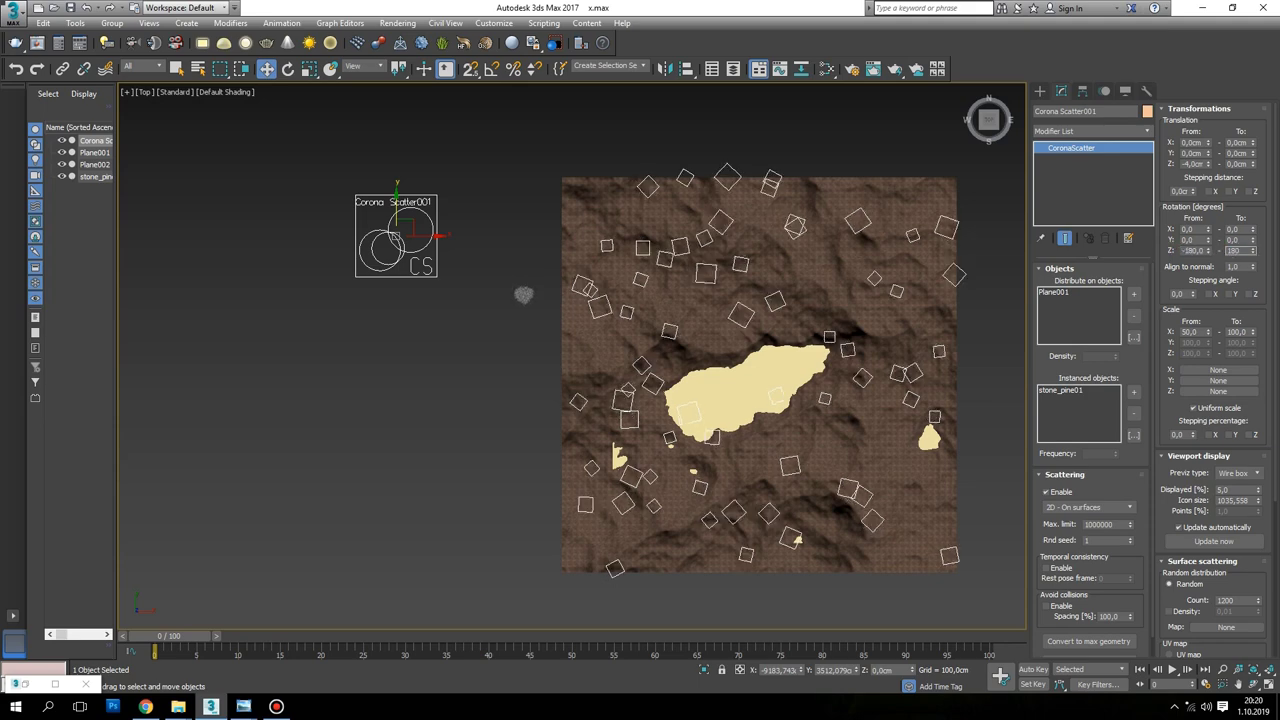
left_click(1187, 229)
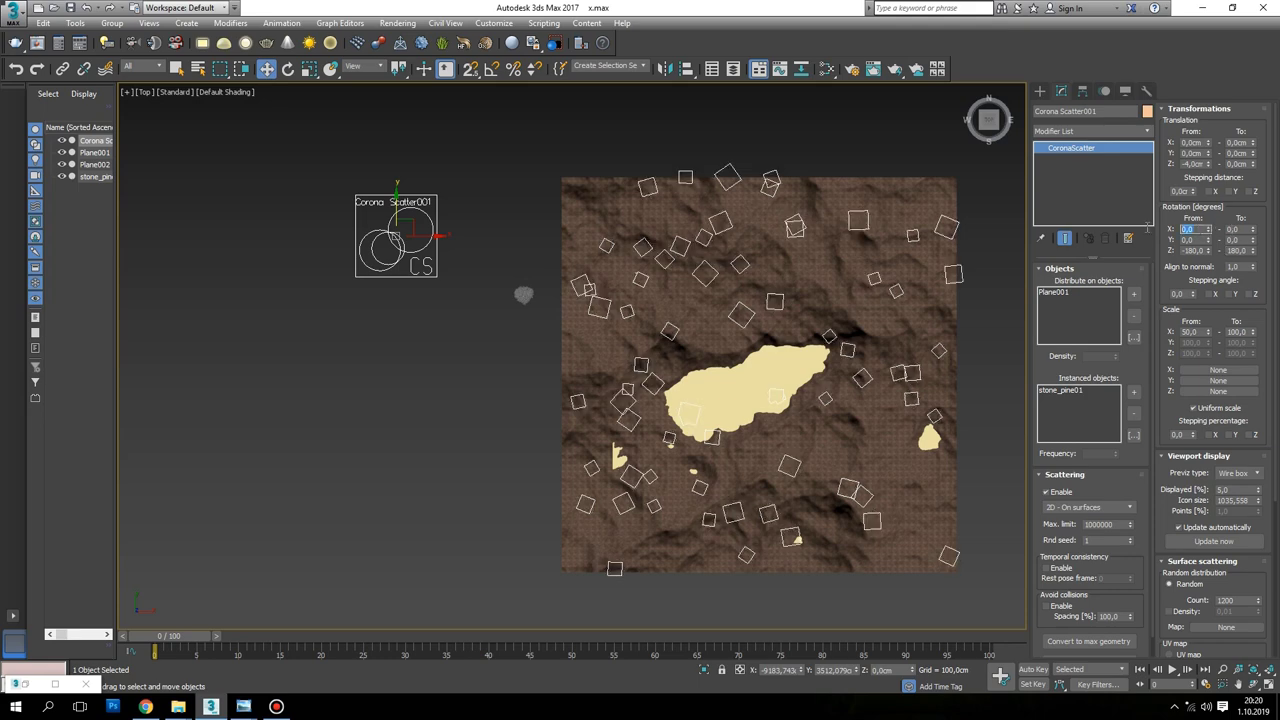
type("3")
key("Tab")
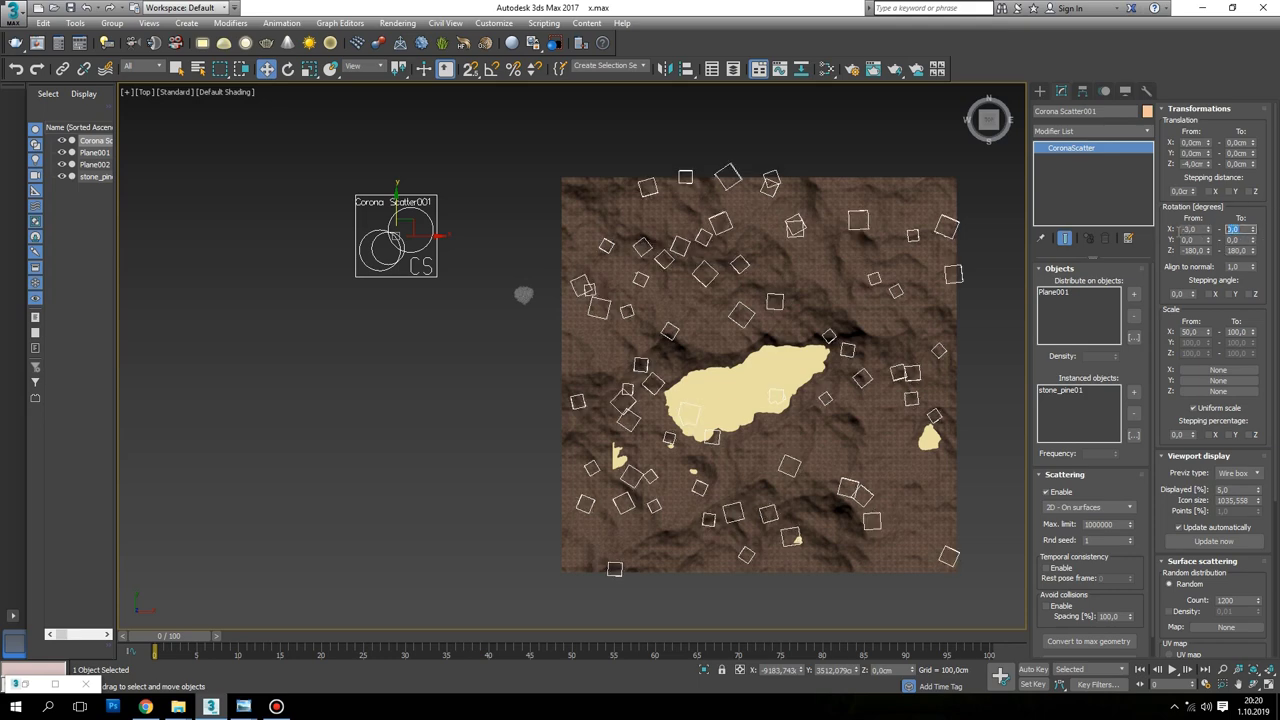
type("3")
key("Tab")
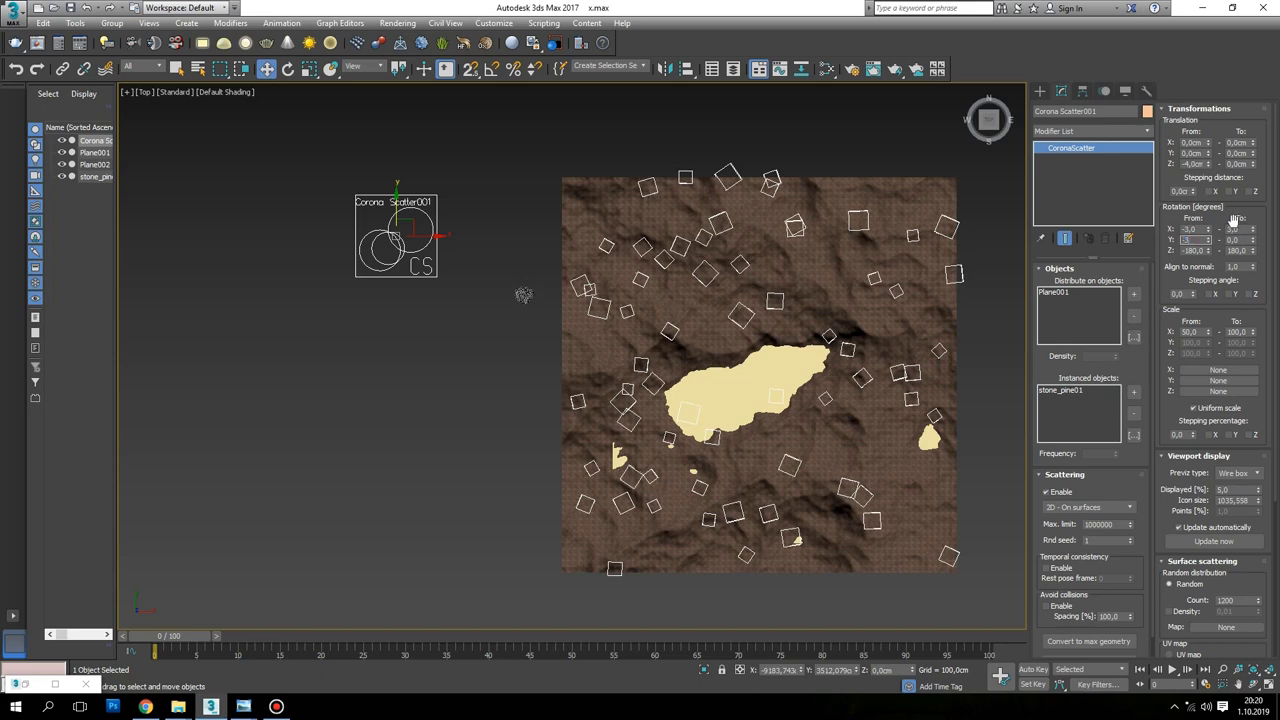
key("Tab")
type("3")
key("Return")
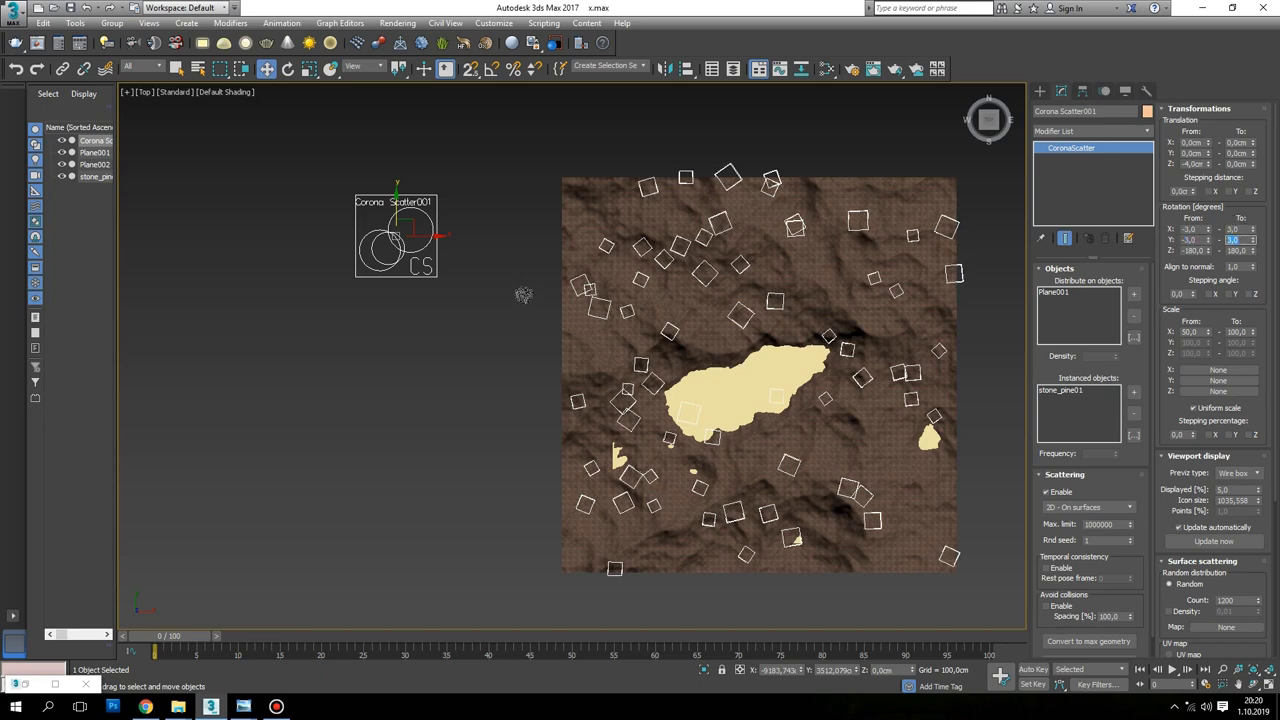
Raise the minimum stone scale to 70 percent and select the scatter count value
double_click(1190, 331)
type("70")
key("Return")
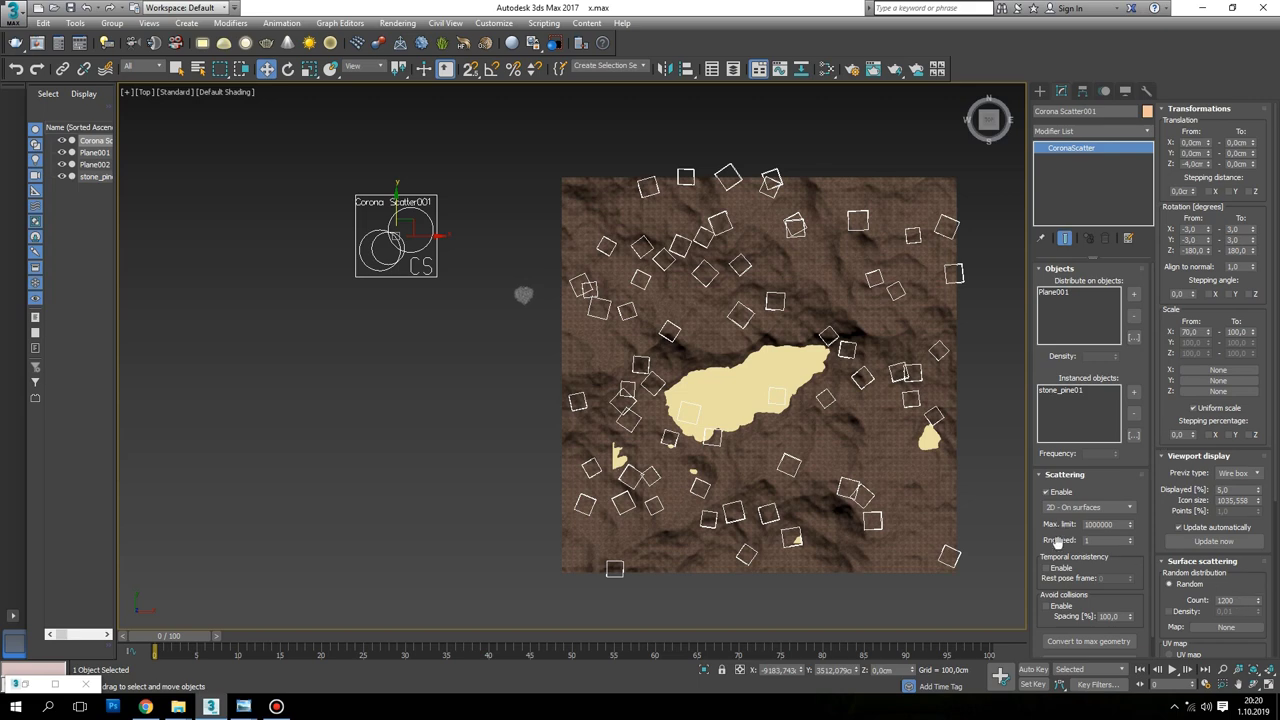
double_click(1240, 600)
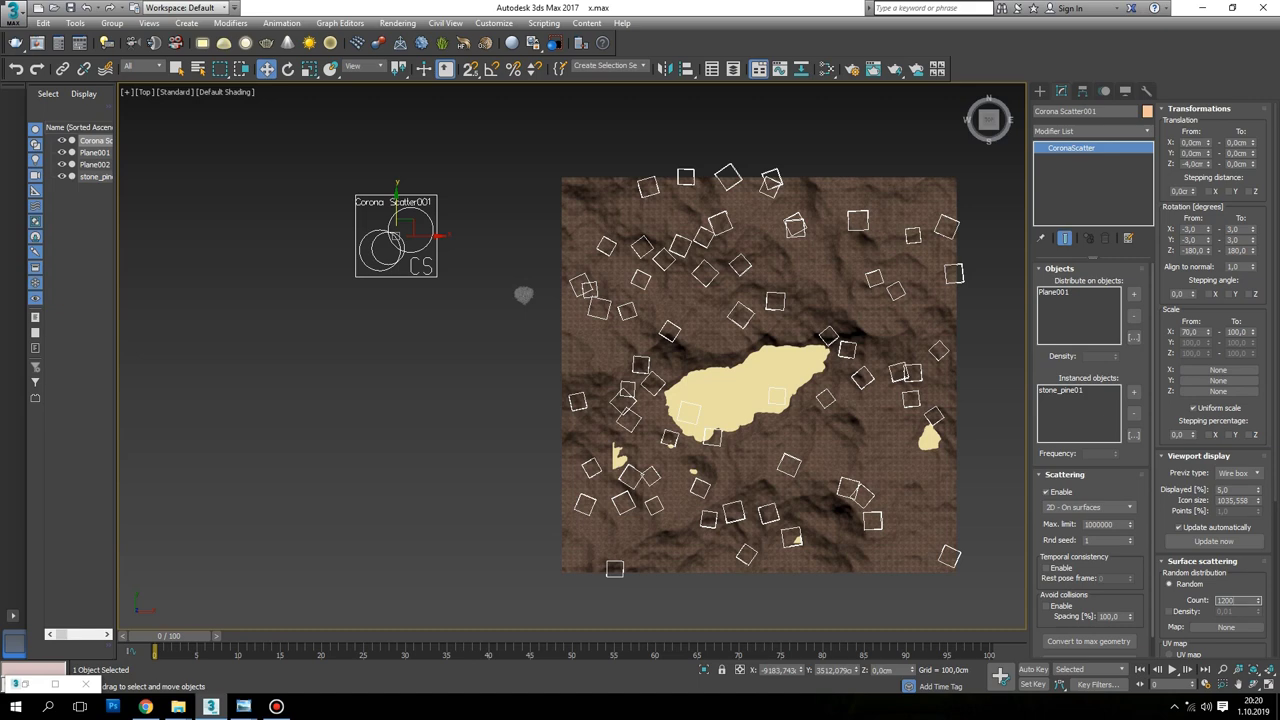
scroll(728, 405, "up", 3)
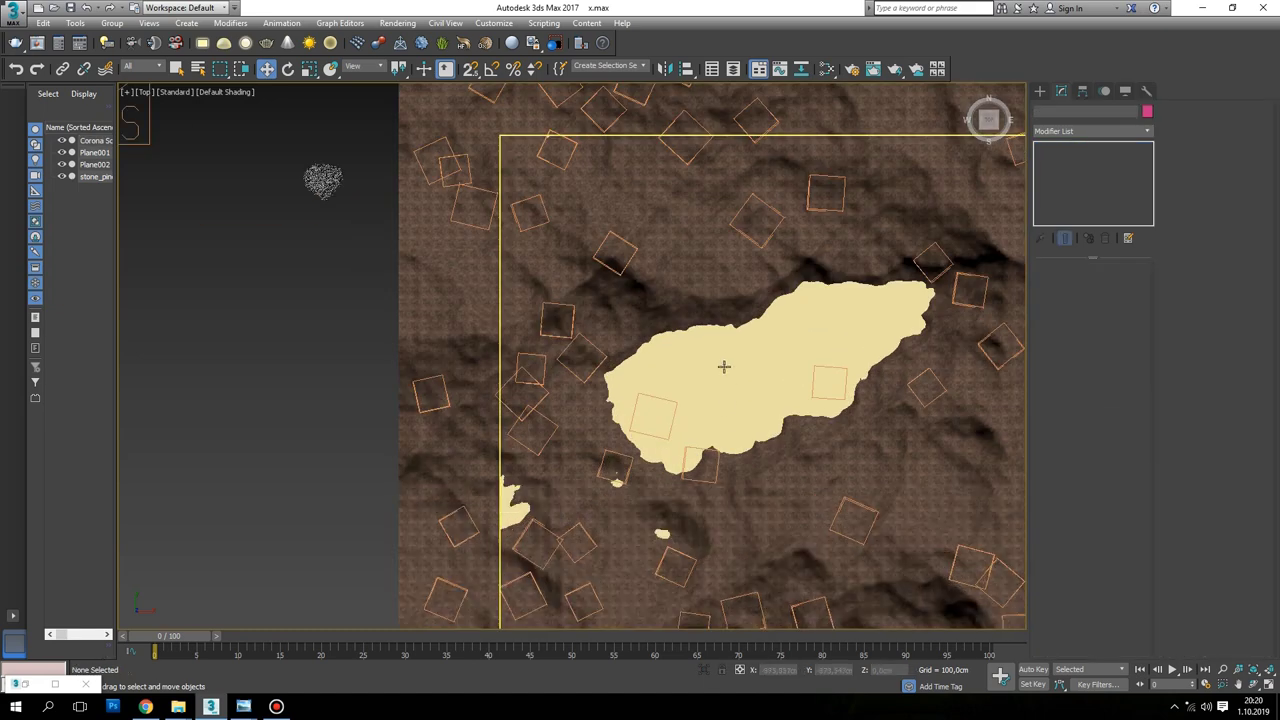
Select Plane002 and add a new CoronaMtl node named water in the Slate editor
scroll(724, 367, "down", 2)
left_click(684, 311)
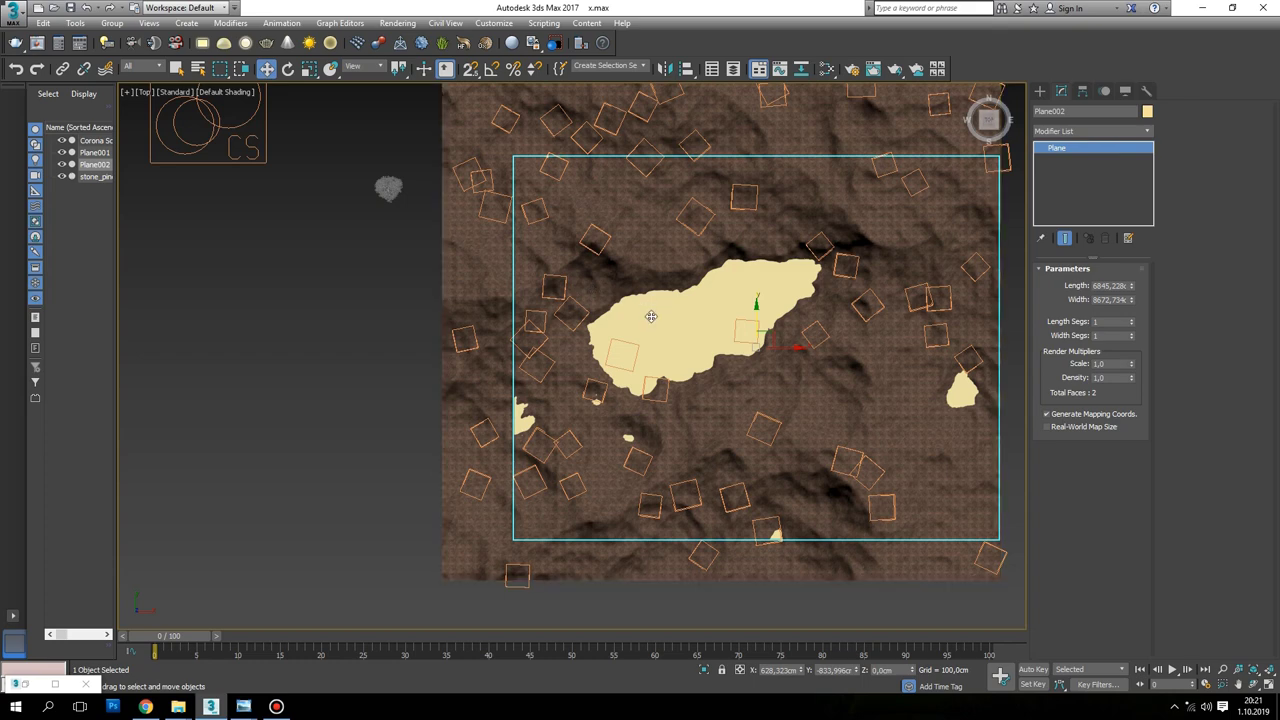
left_click(826, 68)
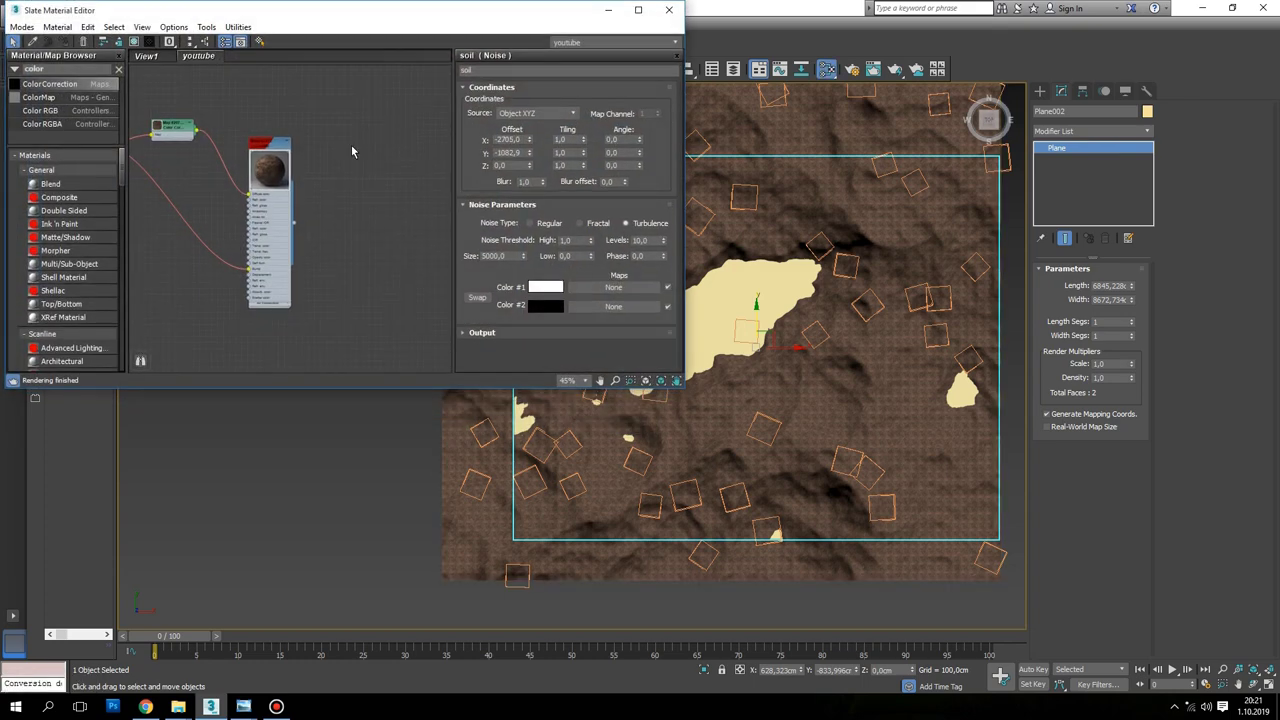
double_click(63, 66)
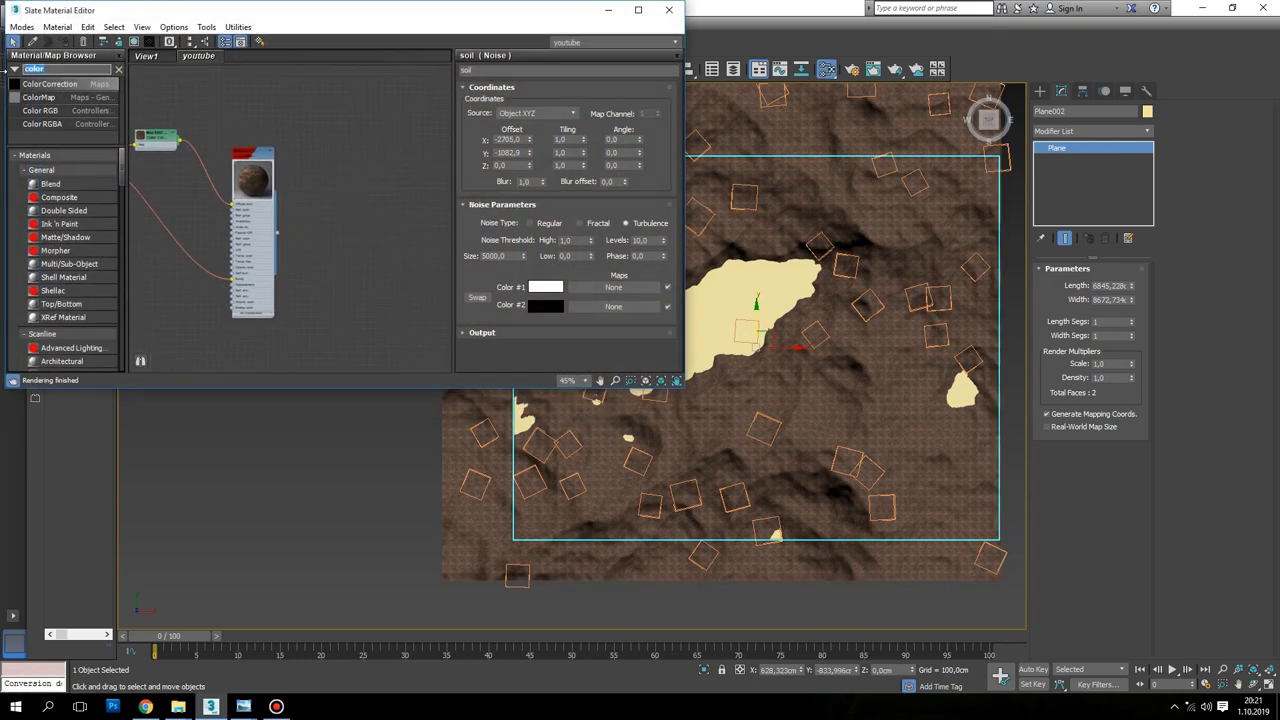
type("onamt")
left_click_drag(40, 84, 377, 176)
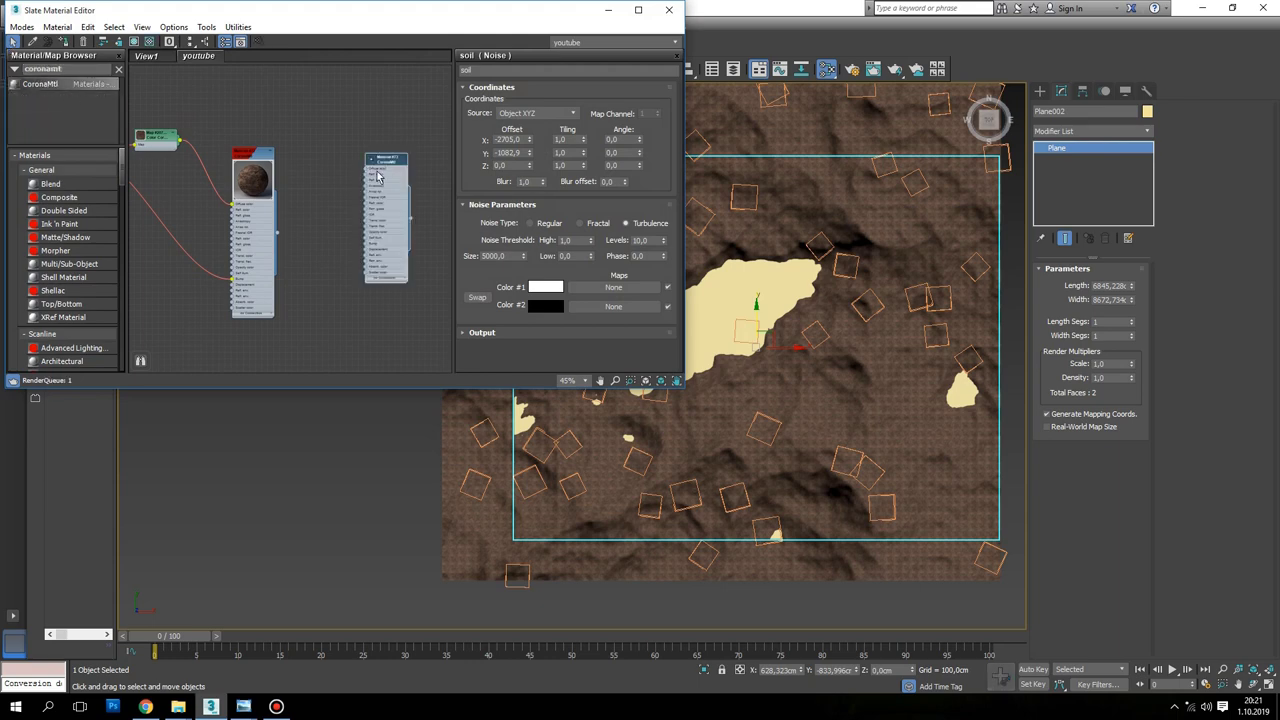
middle_click_drag(377, 176, 260, 170)
left_click_drag(260, 170, 350, 178)
double_click(354, 178)
left_click(505, 70)
type("water")
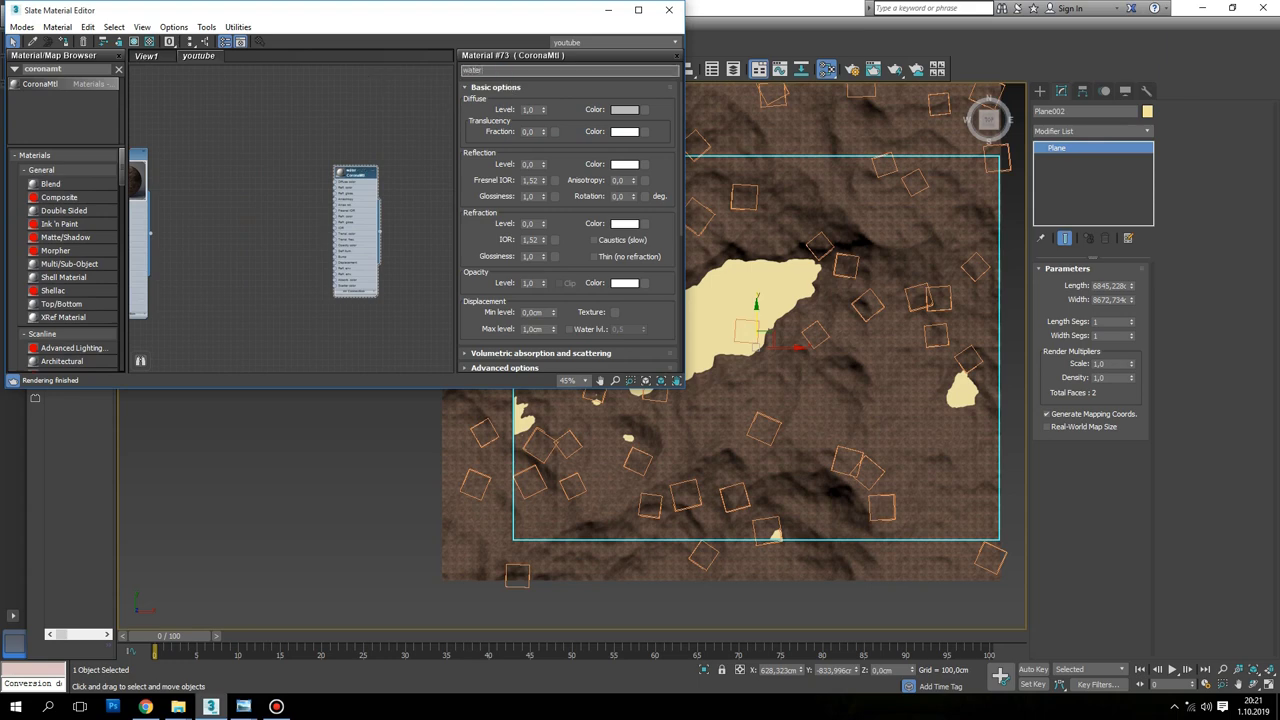
Set the water material's reflection and refraction levels to 1
scroll(349, 163, "up", 3)
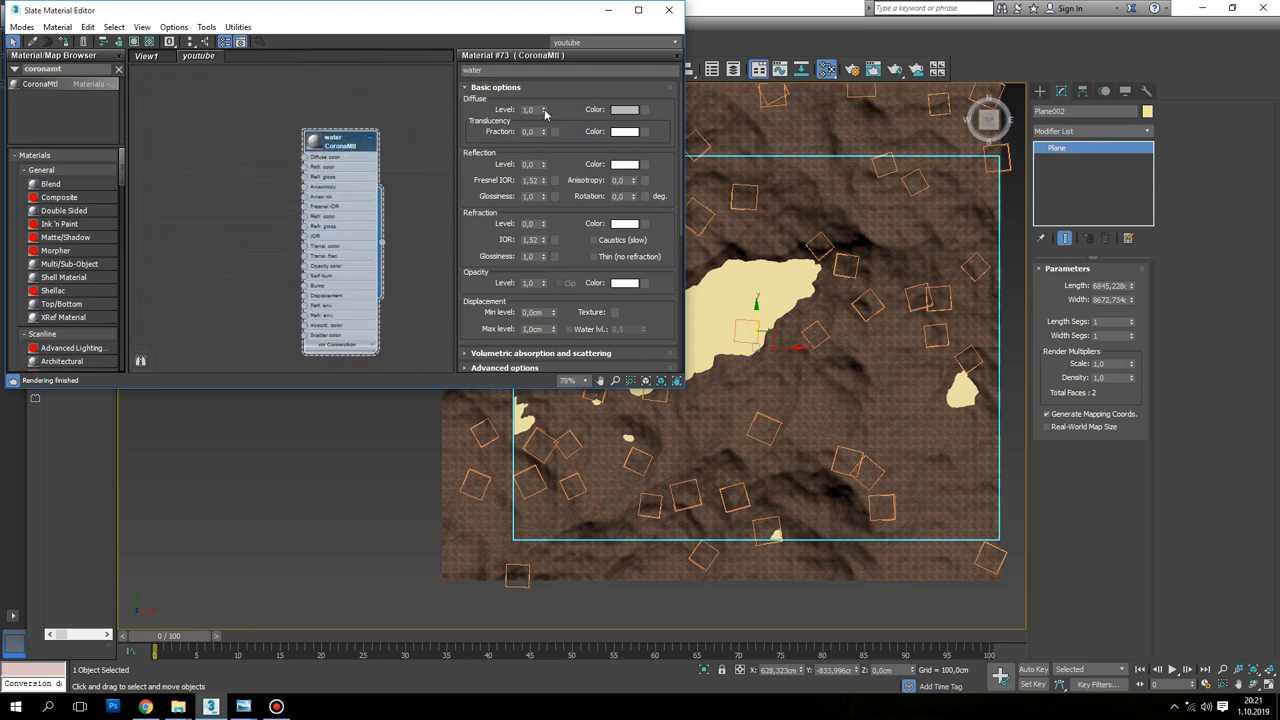
double_click(527, 164)
type("1")
double_click(537, 224)
type("1")
key("Return")
Give the water a dark green absorption colour with a 150 cm absorption distance
left_click_drag(678, 180, 681, 222)
scroll(681, 222, "down", 2)
left_click(505, 233)
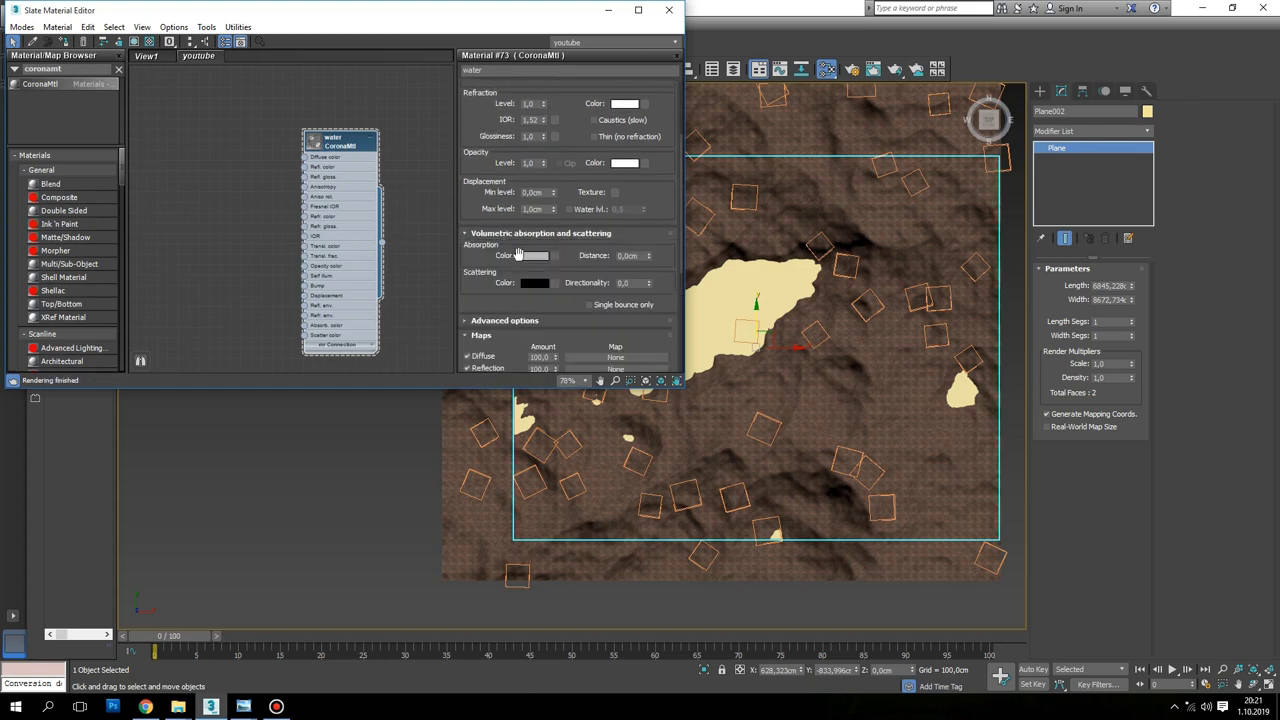
left_click(530, 258)
left_click_drag(320, 120, 305, 135)
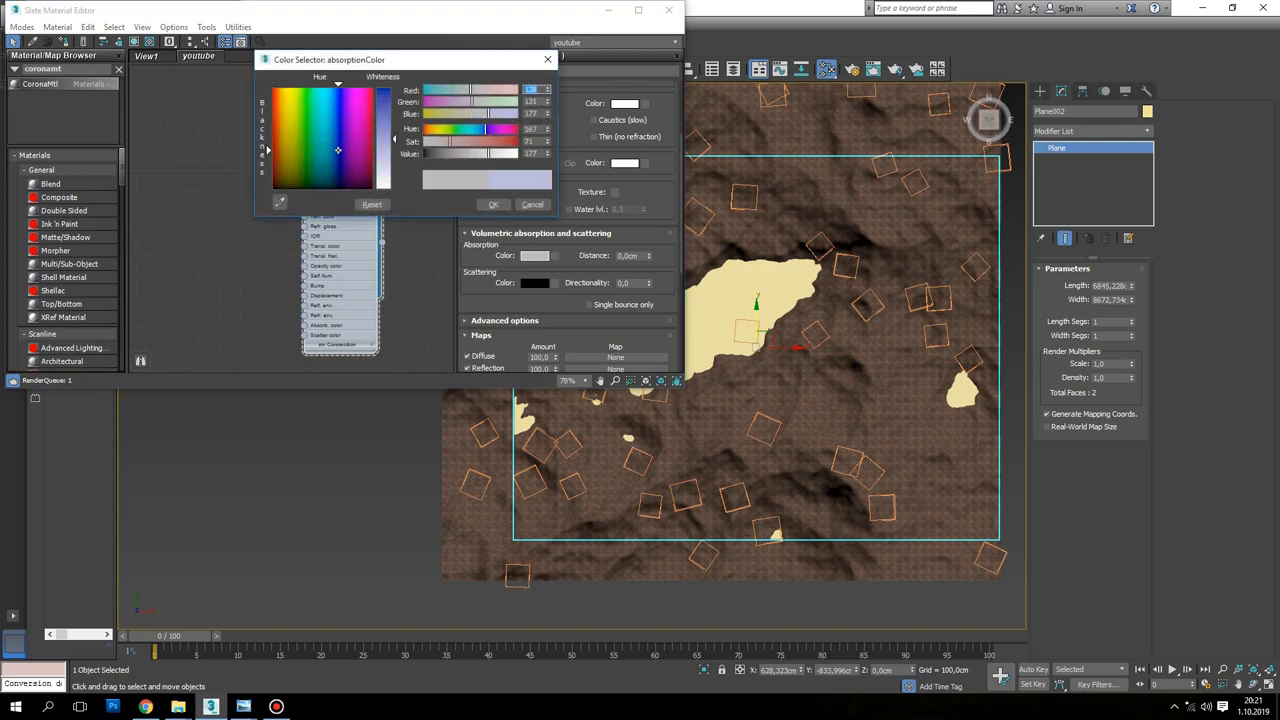
mouse_move(473, 141)
left_mouse_down()
mouse_move(501, 141)
mouse_move(451, 155)
mouse_move(451, 131)
mouse_move(459, 153)
mouse_move(444, 153)
left_mouse_up()
left_click(493, 204)
double_click(634, 255)
type("150")
key("Return")
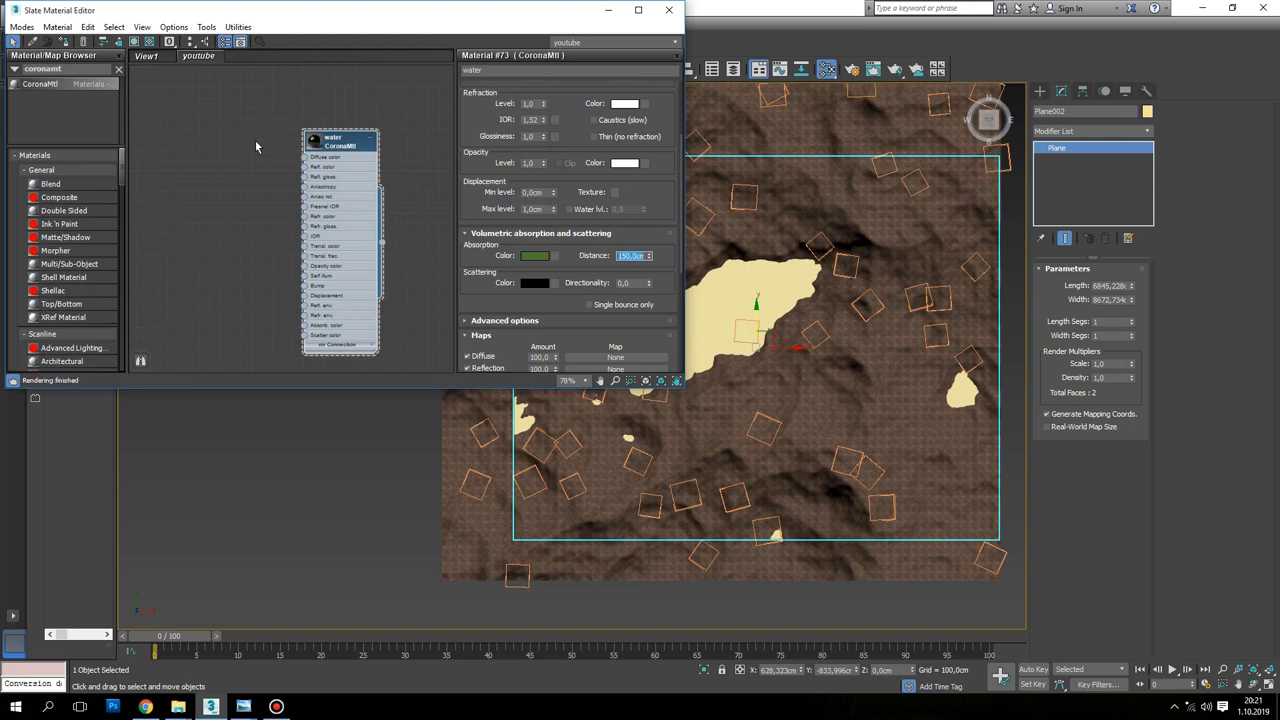
left_click(698, 282)
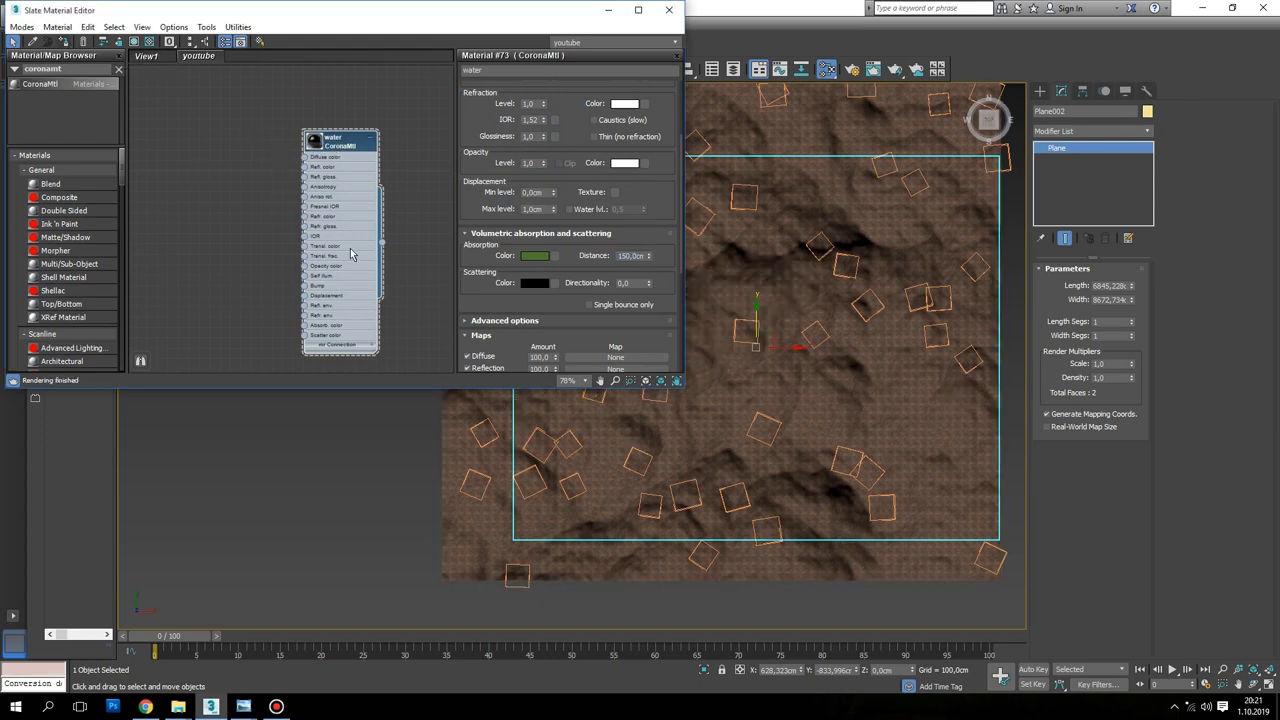
Assign the water material to Plane002 and add a Noise map to its bump input
left_click(736, 318)
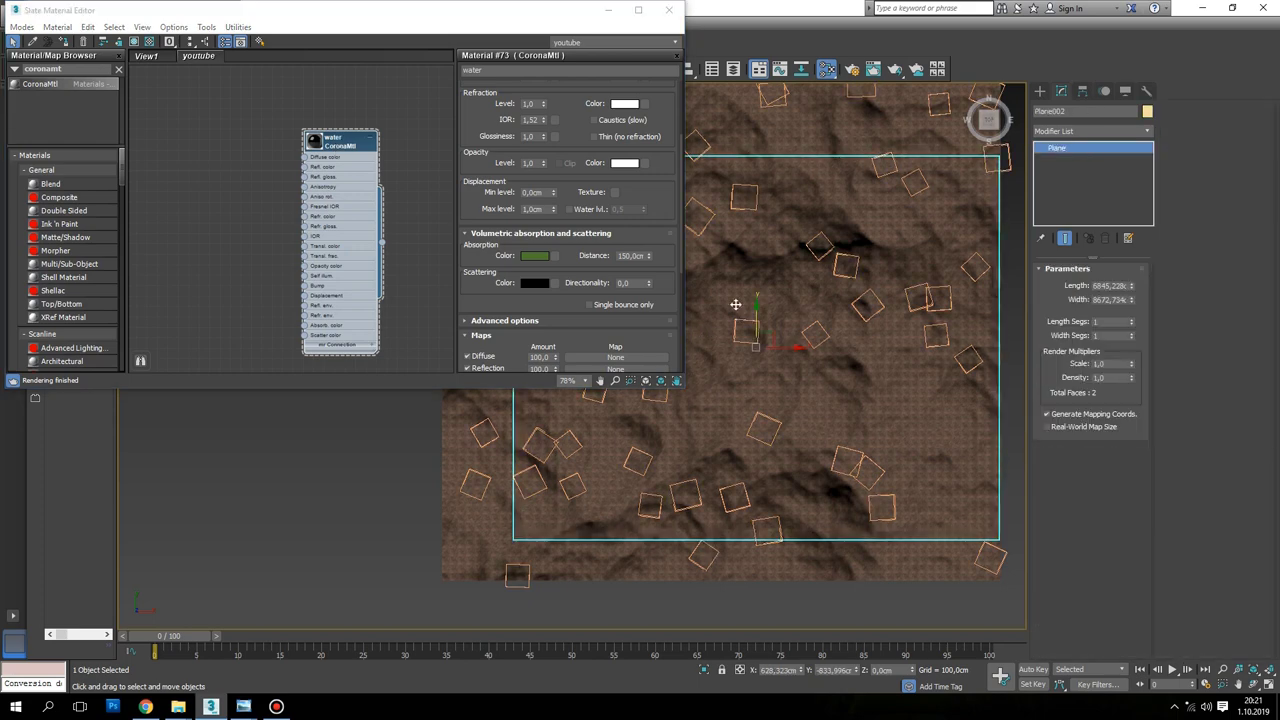
key("ctrl+x")
key("ctrl+x")
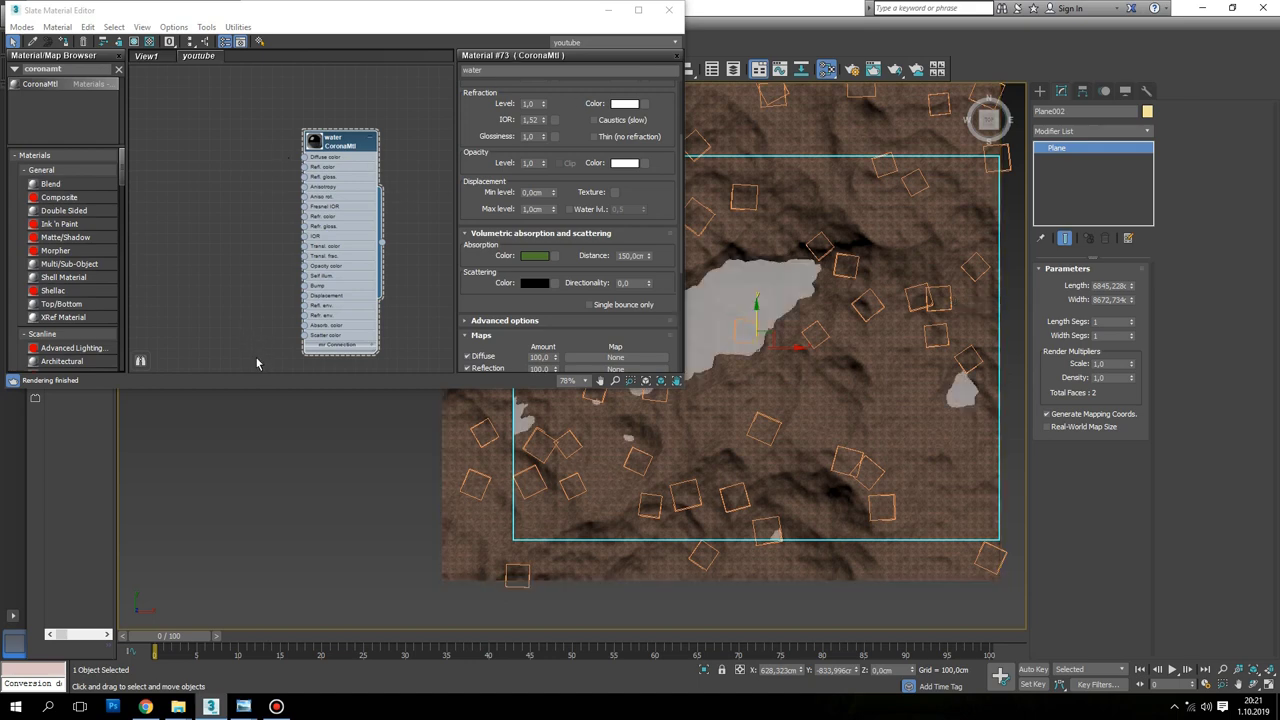
left_click_drag(307, 292, 222, 303)
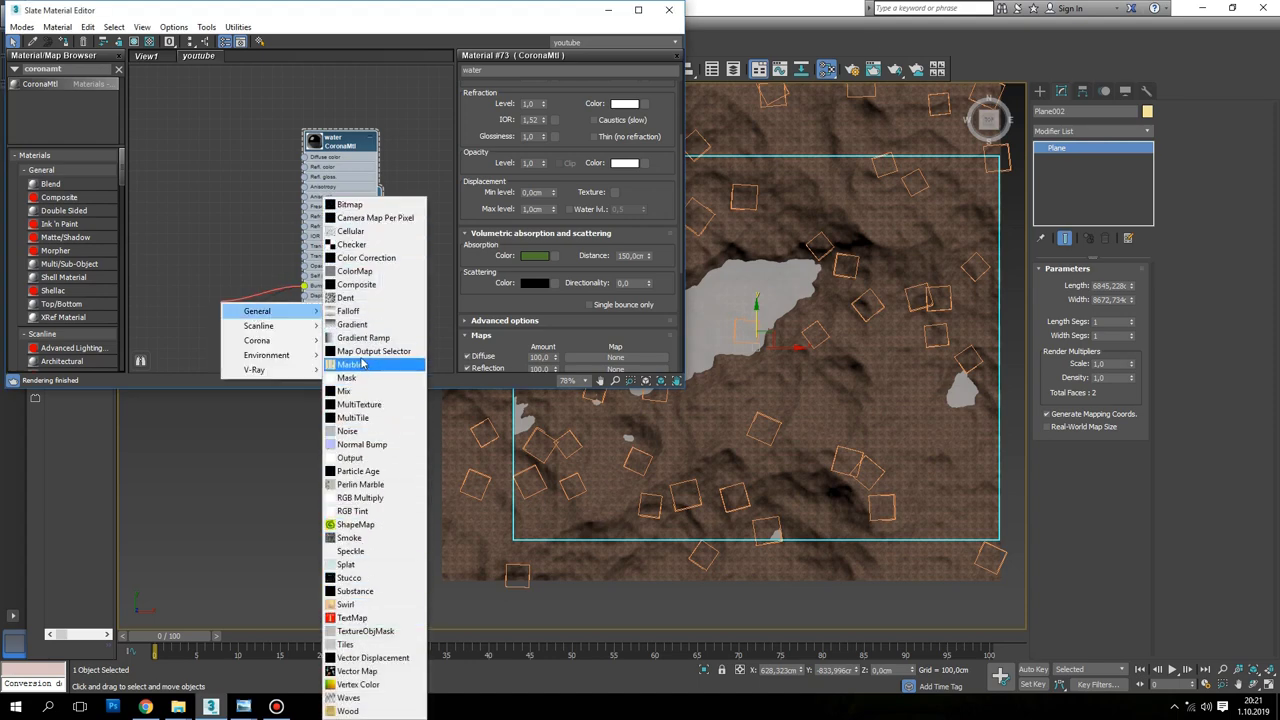
left_click(350, 431)
Set the bump Noise to Fractal type with size 50 and minimize the editor
left_click_drag(216, 301, 217, 280)
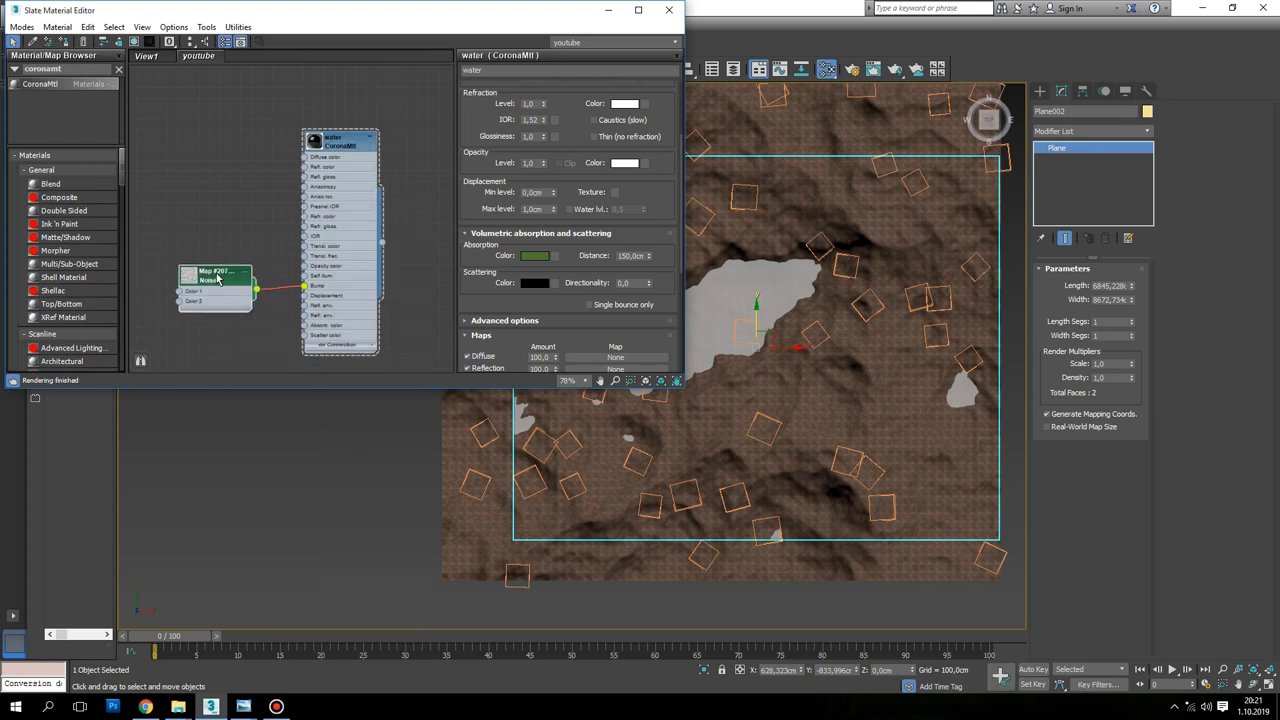
double_click(217, 280)
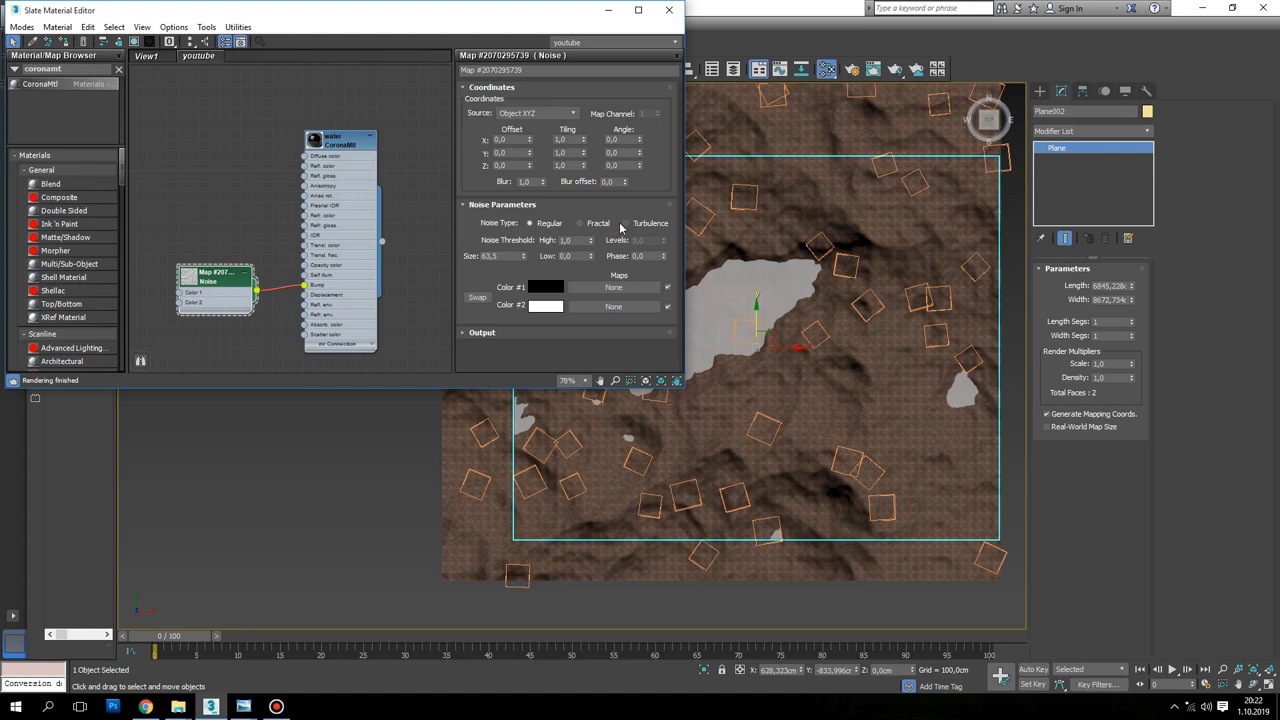
left_click(599, 228)
type("50")
key("Return")
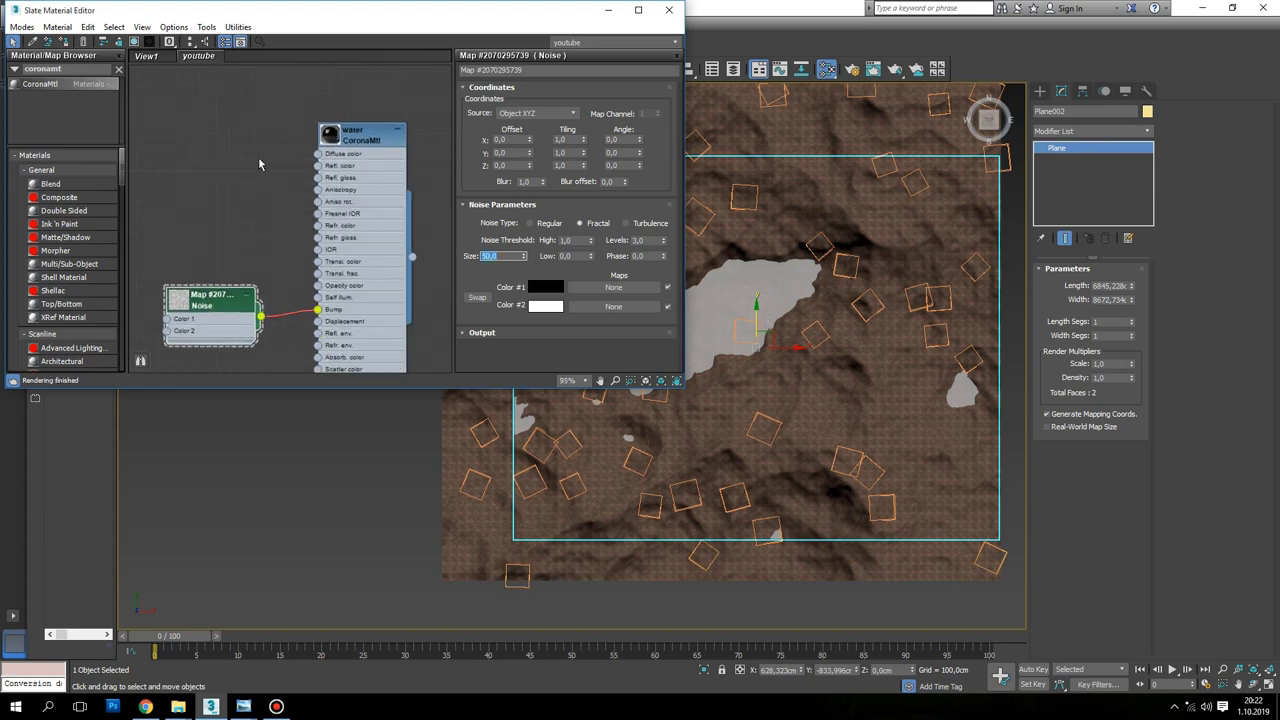
scroll(360, 195, "up", 2)
scroll(363, 190, "up", 2)
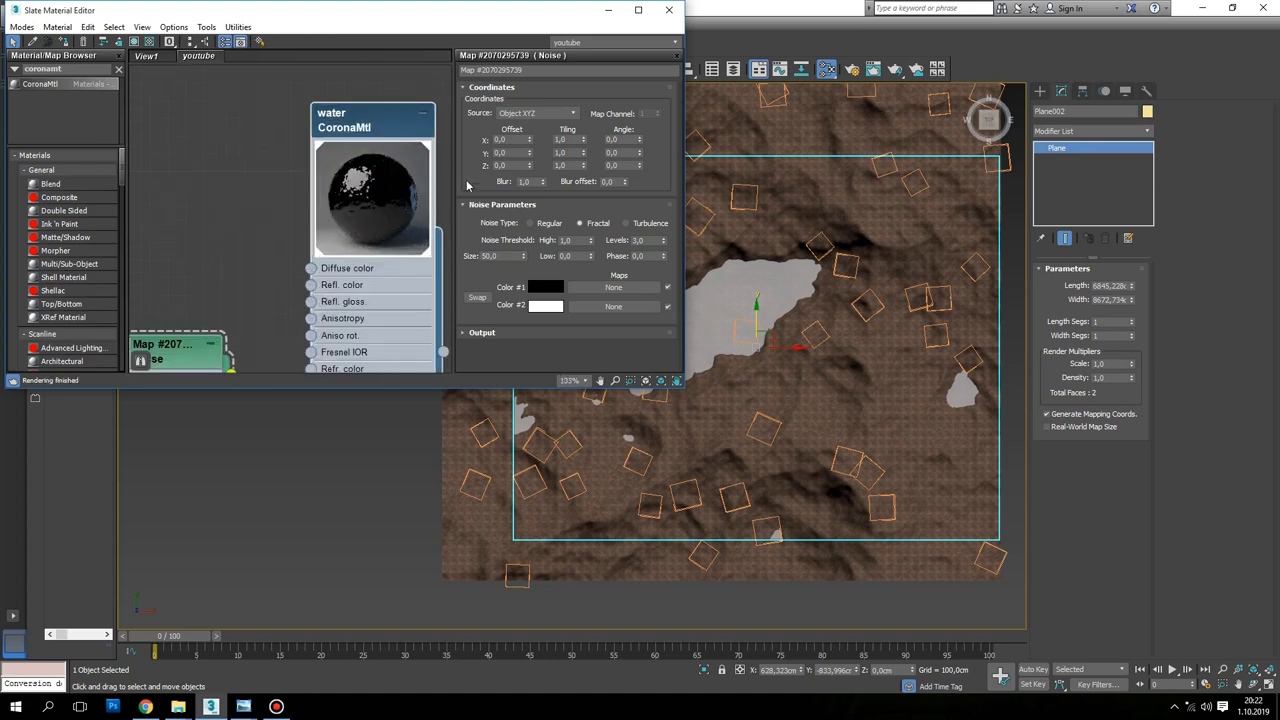
left_click(607, 10)
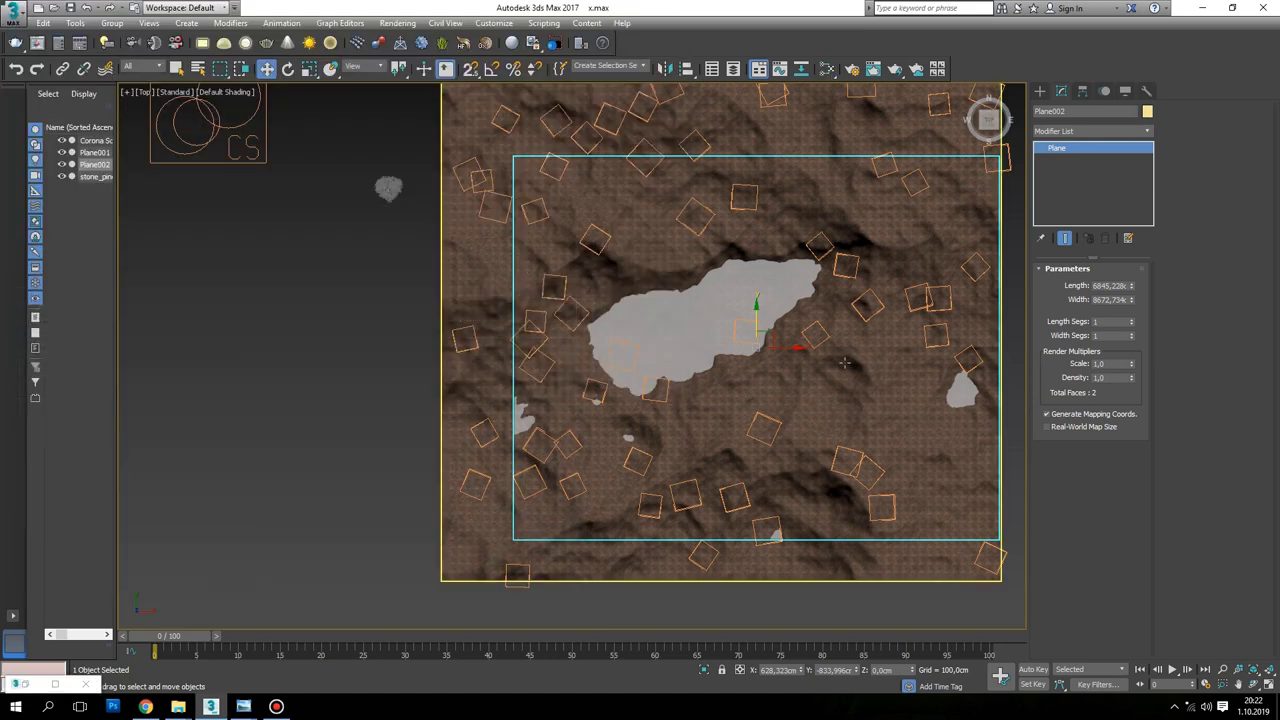
Replace the environment map with a CoronaSky map in Environment and Effects
middle_click_drag(843, 364, 837, 384)
key("8")
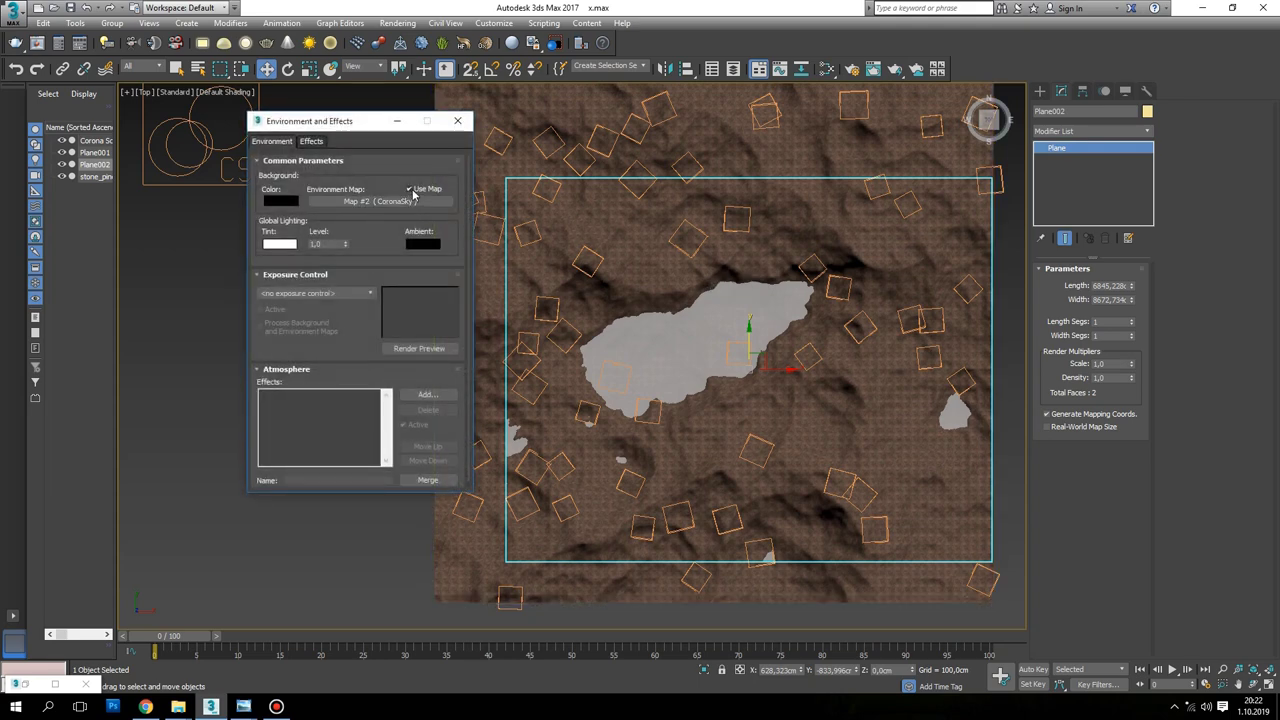
right_click(410, 201)
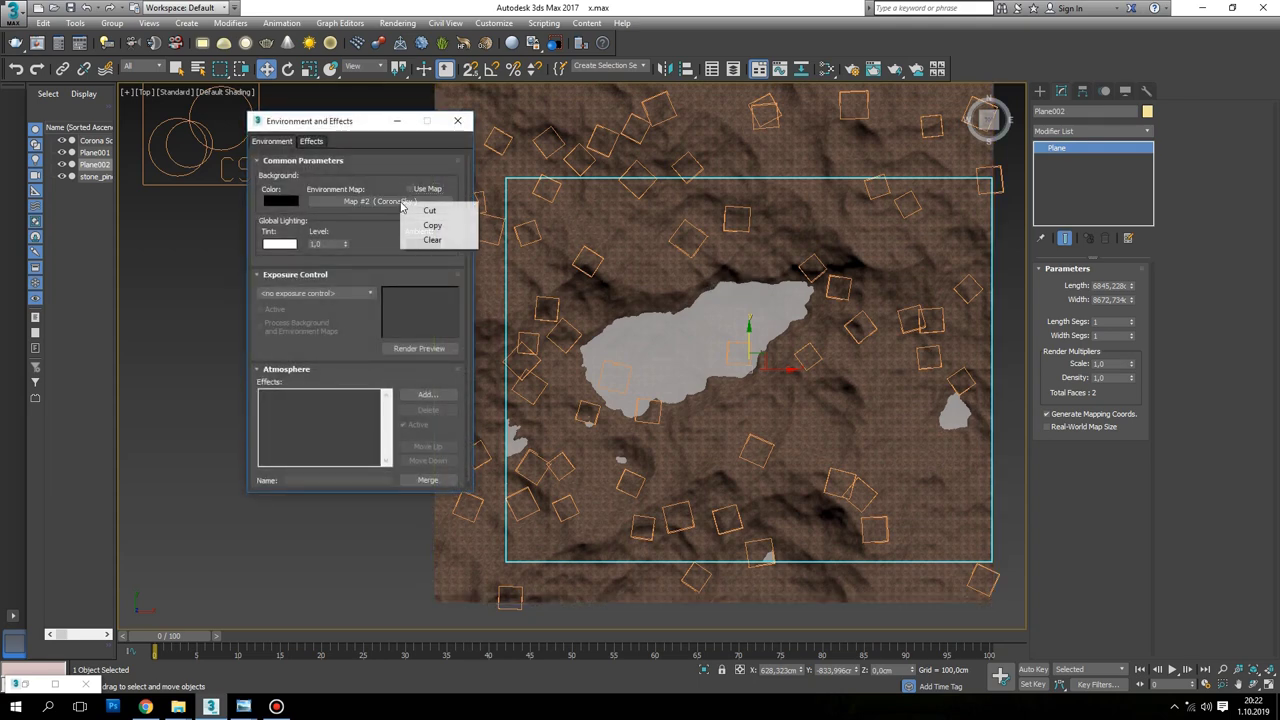
left_click(446, 238)
left_click(408, 203)
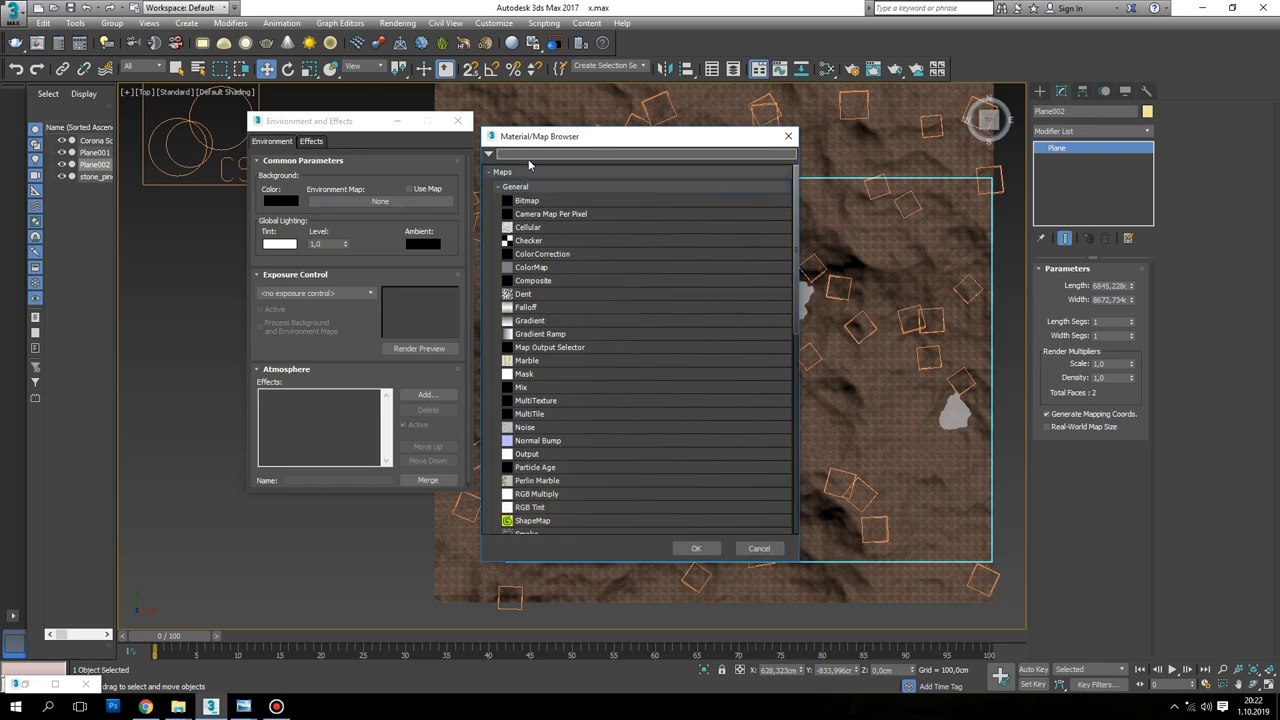
type("coro")
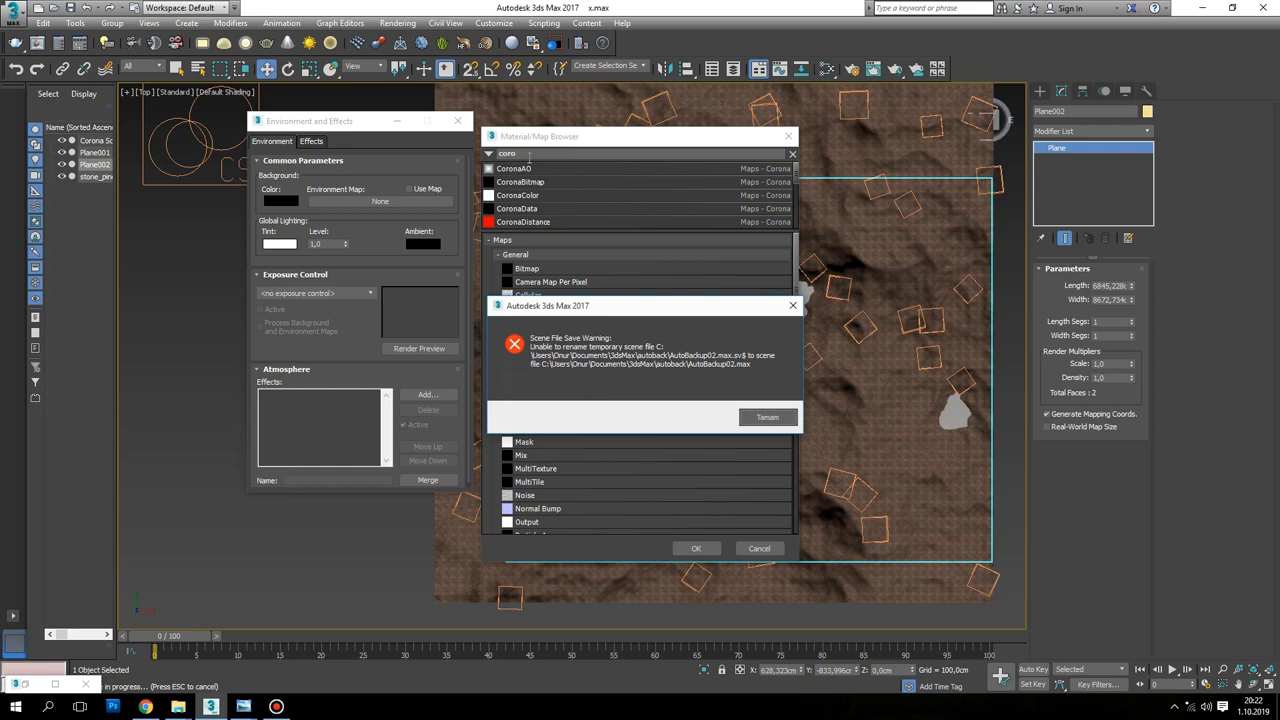
left_click(792, 307)
left_click(673, 407)
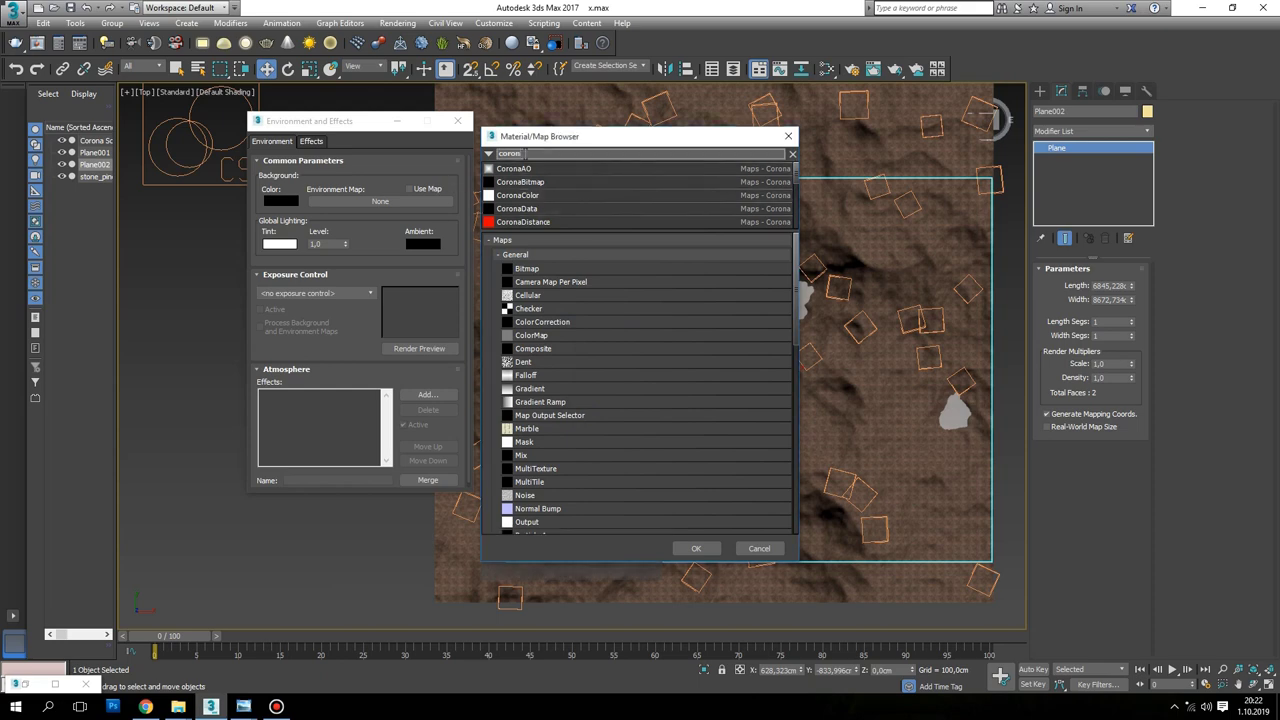
type("sky")
left_click(520, 168)
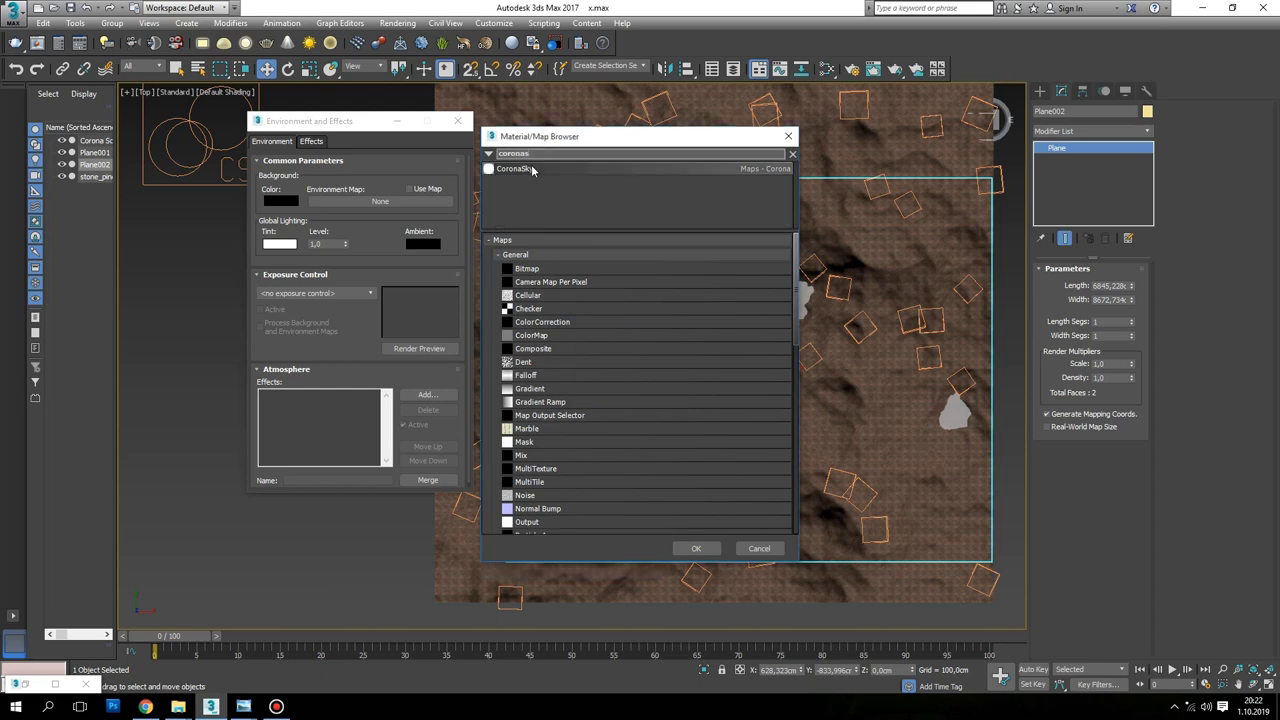
left_click(696, 548)
Add the CoronaSky environment map as a node in the Slate editor, then close both windows
key("m")
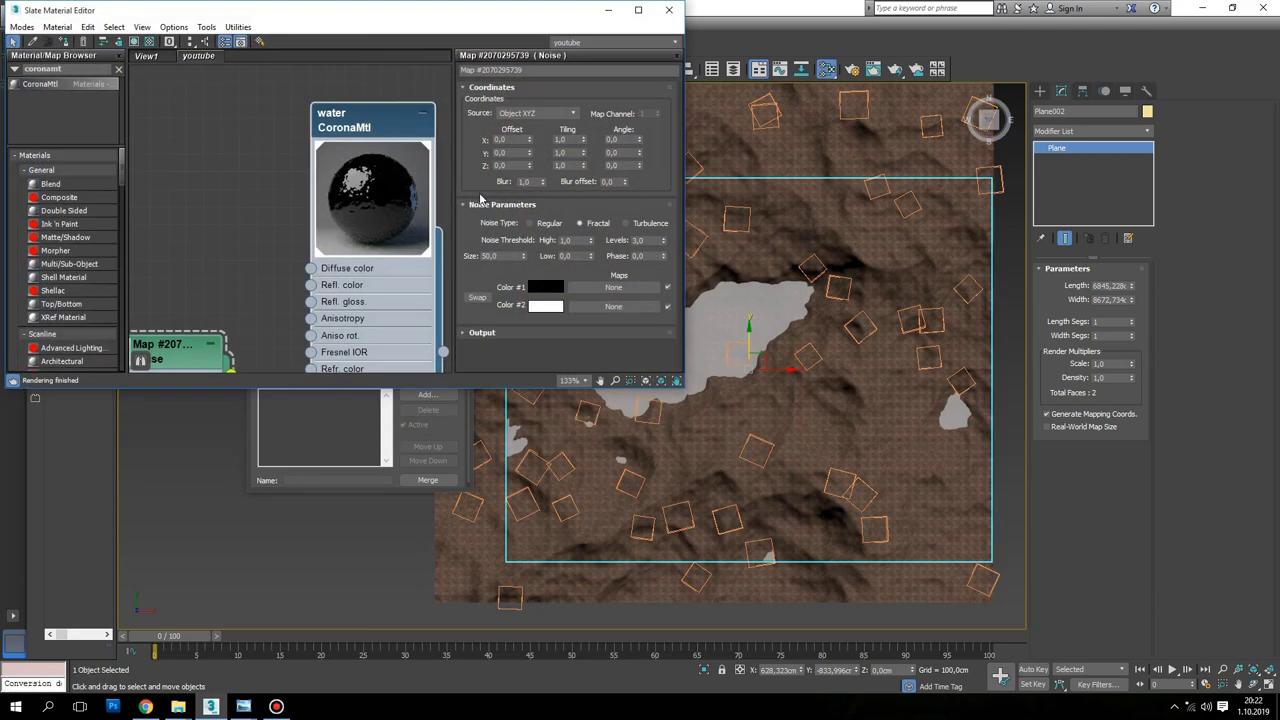
scroll(306, 140, "down", 4)
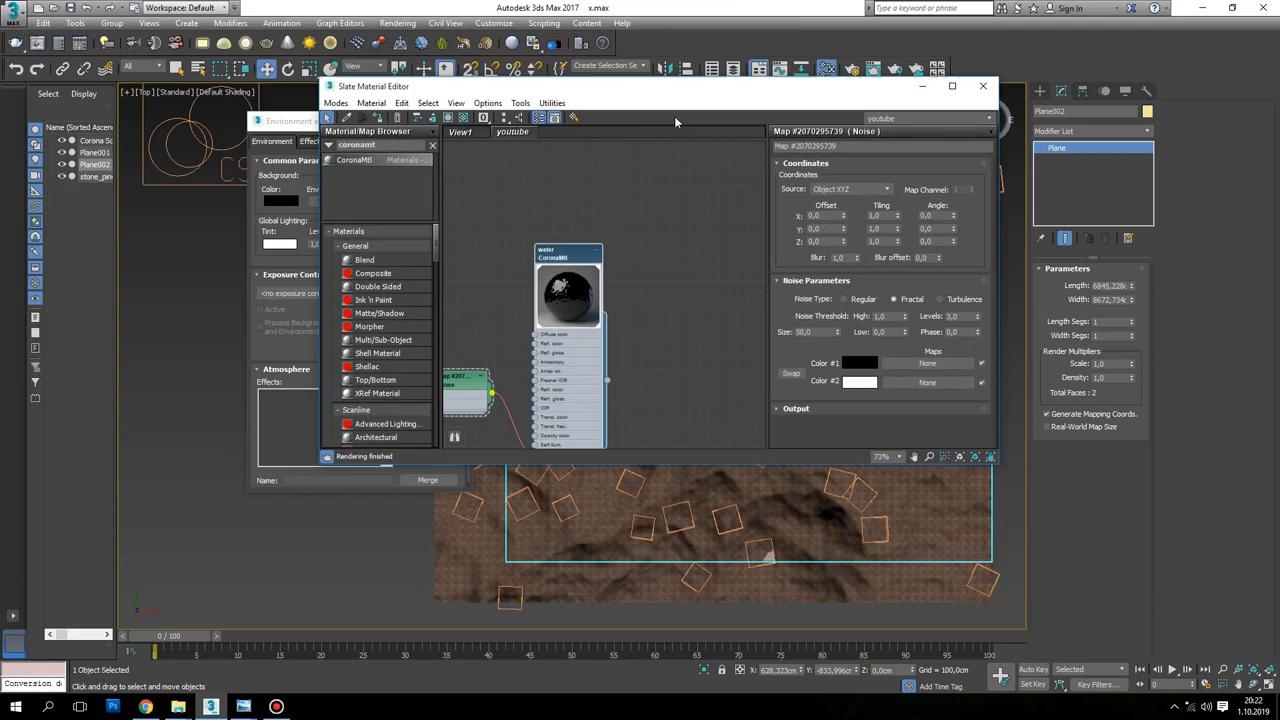
left_click_drag(210, 10, 771, 103)
left_click_drag(986, 203, 910, 278)
left_click(897, 336)
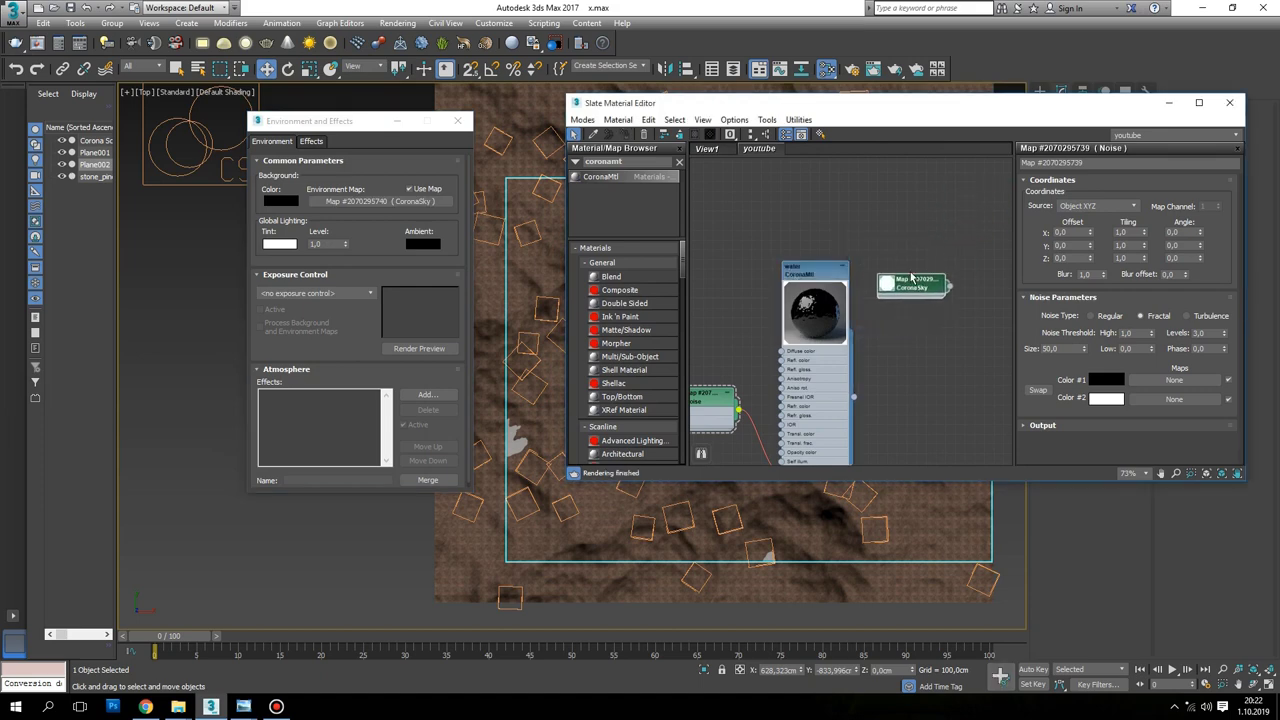
scroll(910, 278, "up", 3)
scroll(910, 278, "up", 2)
double_click(902, 263)
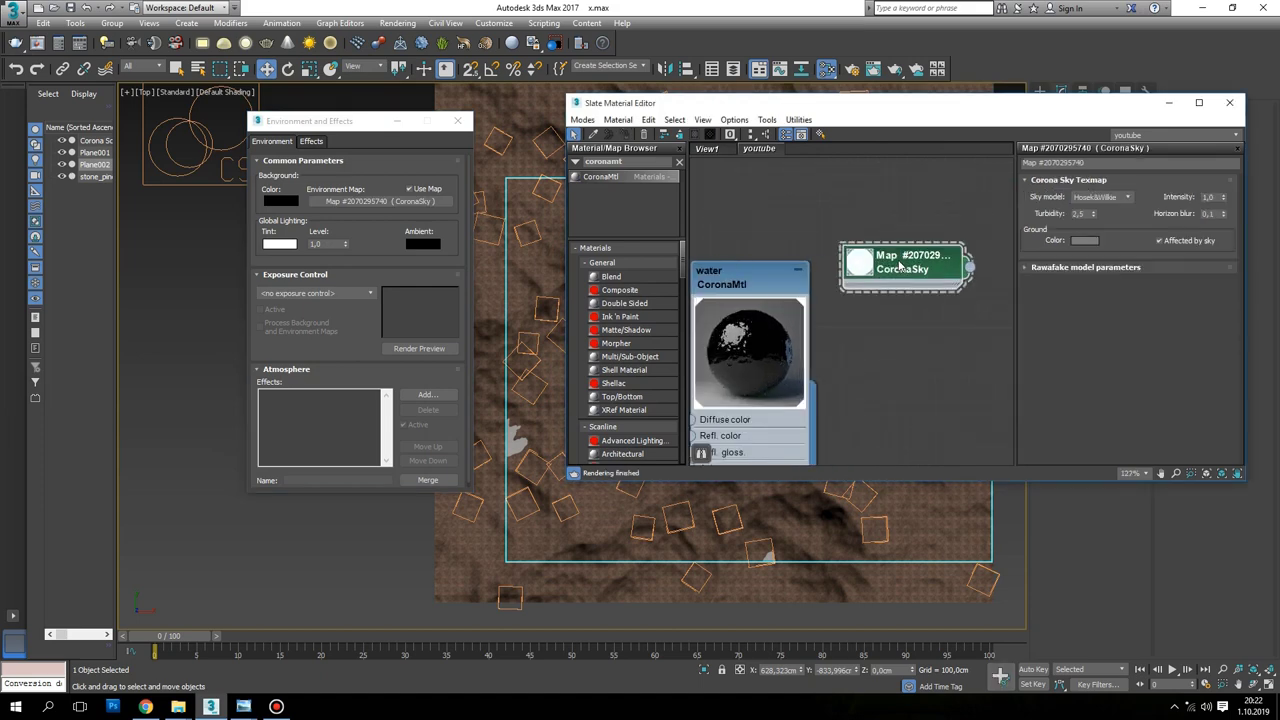
left_click(1168, 103)
left_click(397, 120)
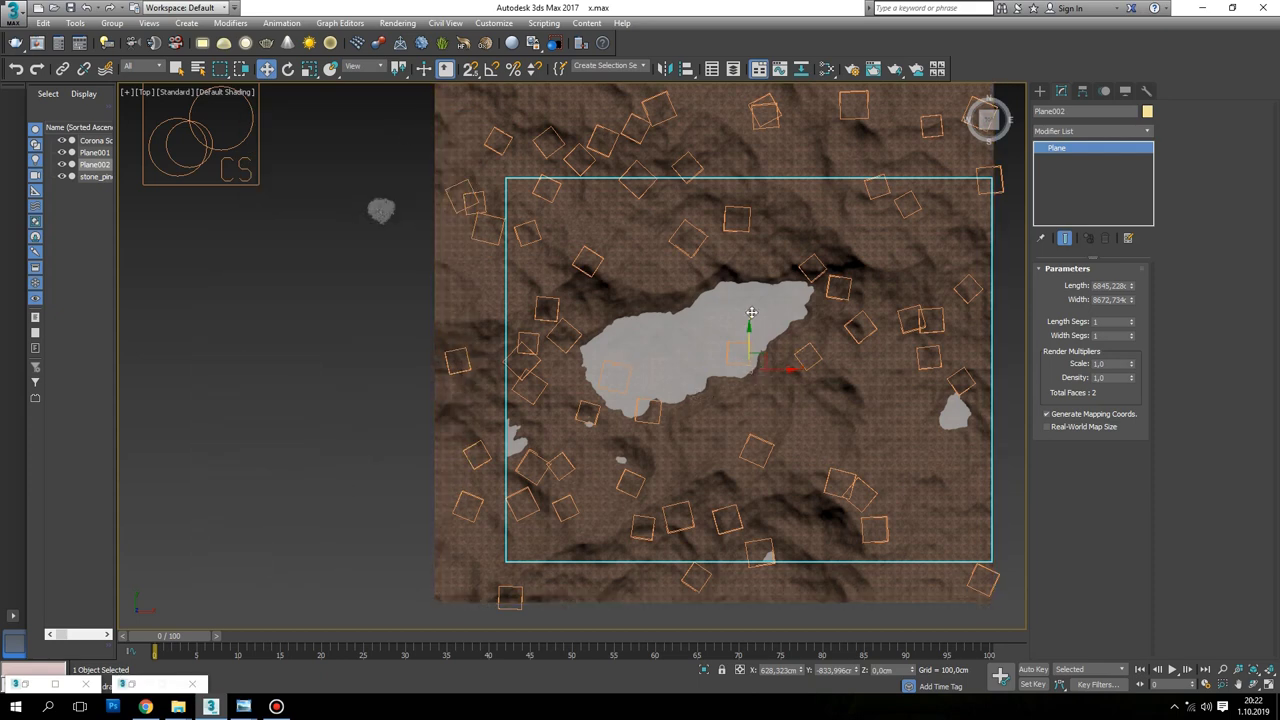
Run a quick test render from Render Setup, then leave the frame buffer
left_click(852, 69)
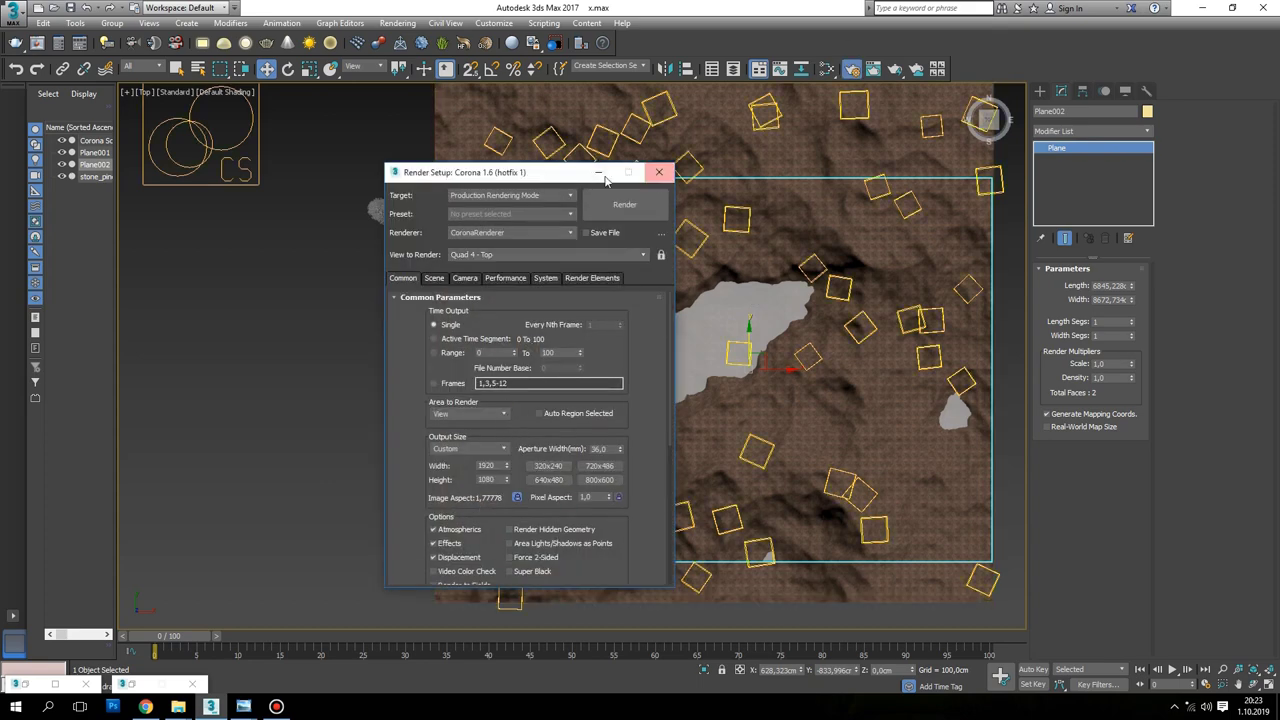
left_click(599, 173)
key("shift+q")
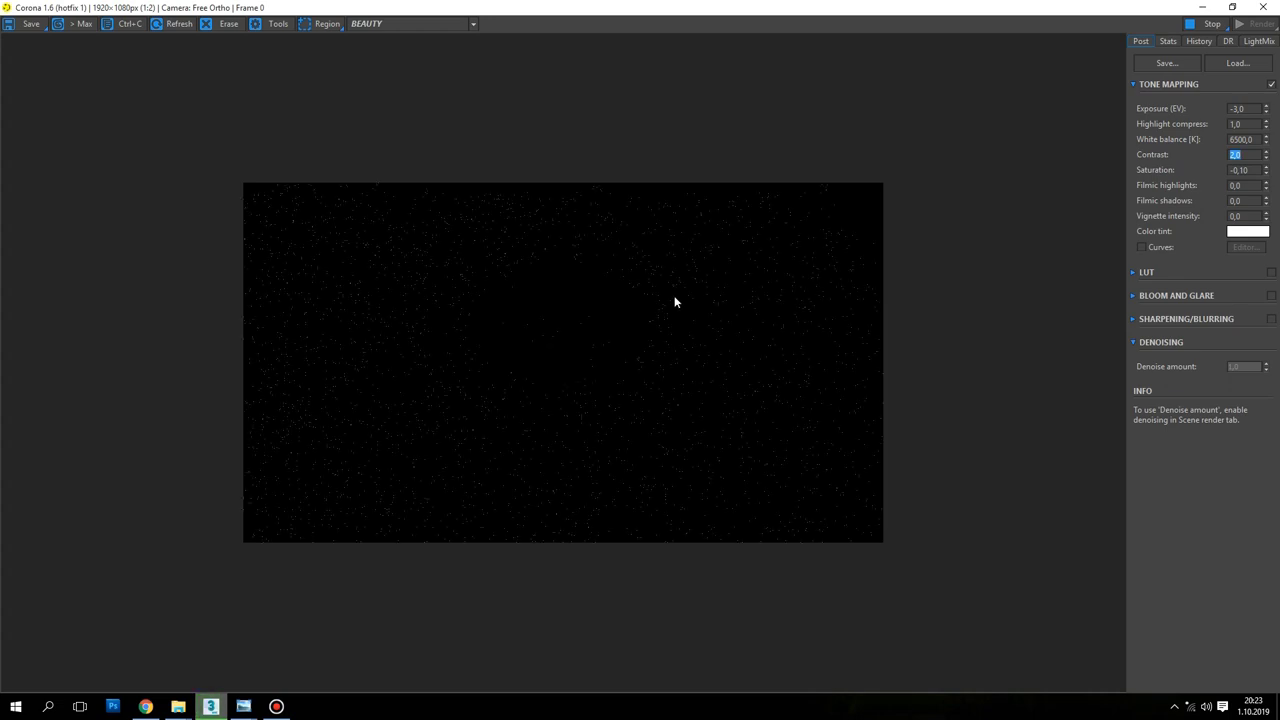
scroll(532, 296, "up", 1)
scroll(532, 296, "down", 2)
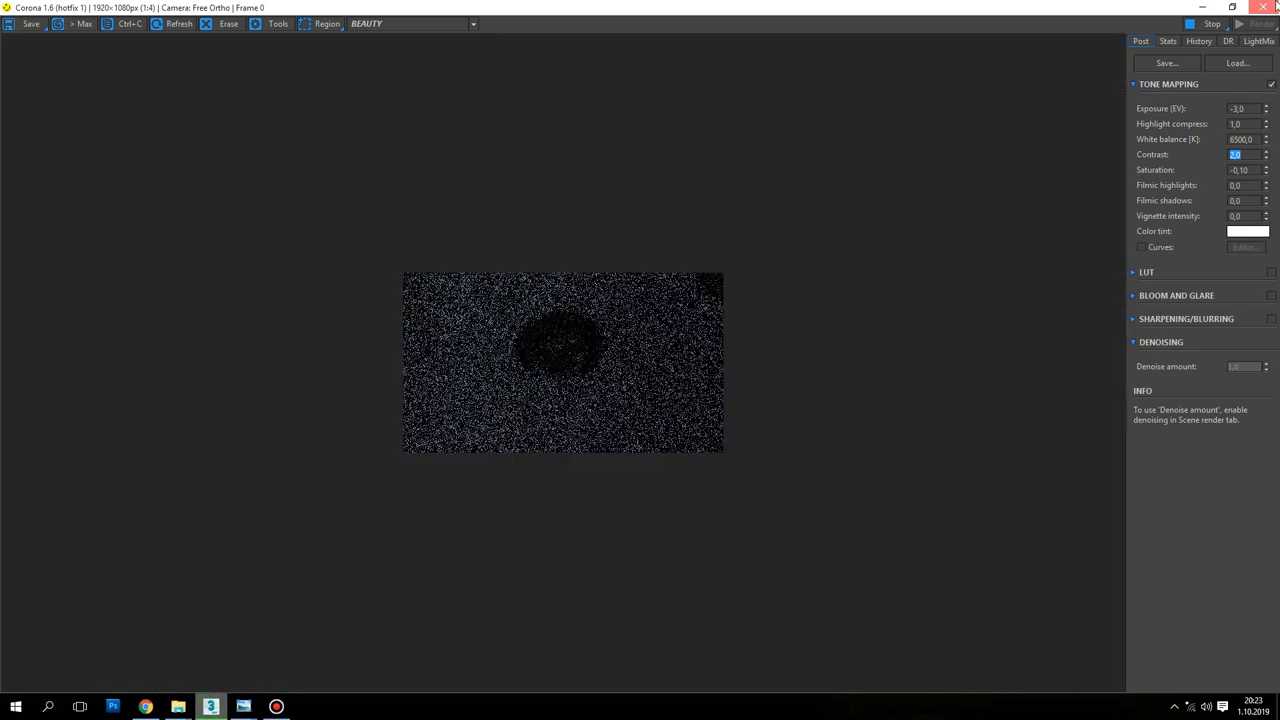
key("alt+Tab")
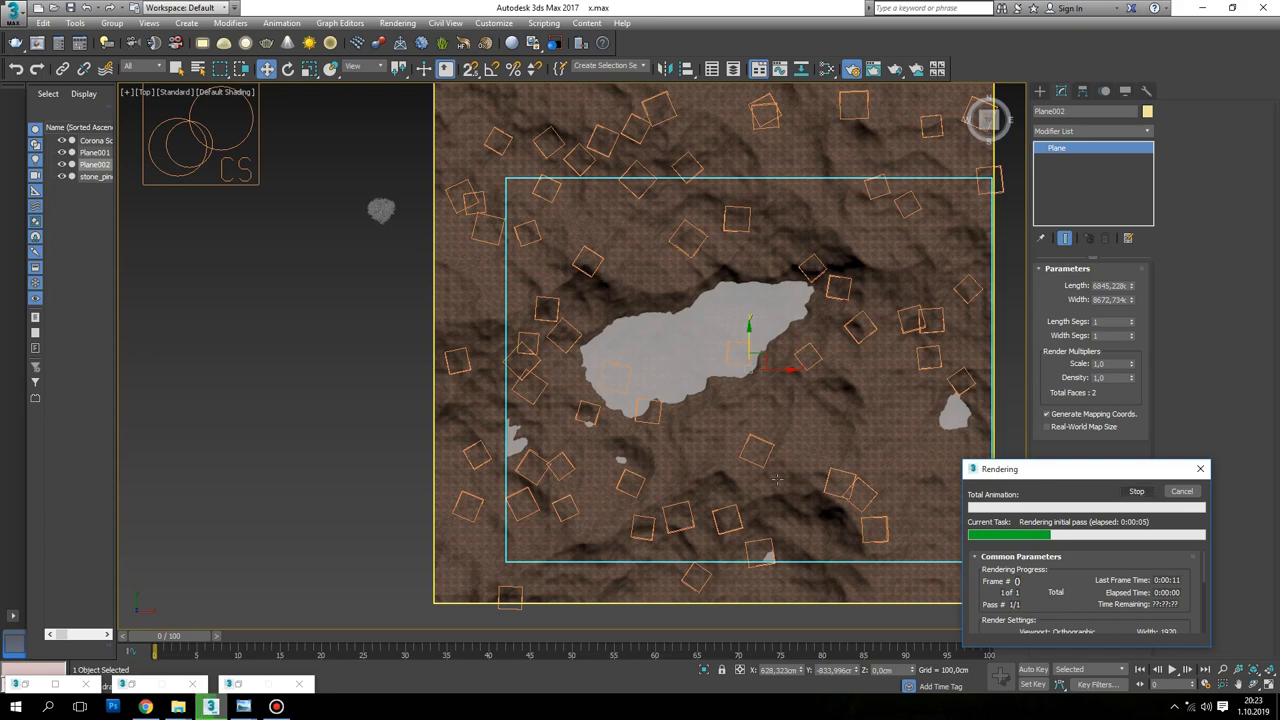
Switch to four viewports, set three to Top framing the terrain, and render again with Shift+Q
key("alt+w")
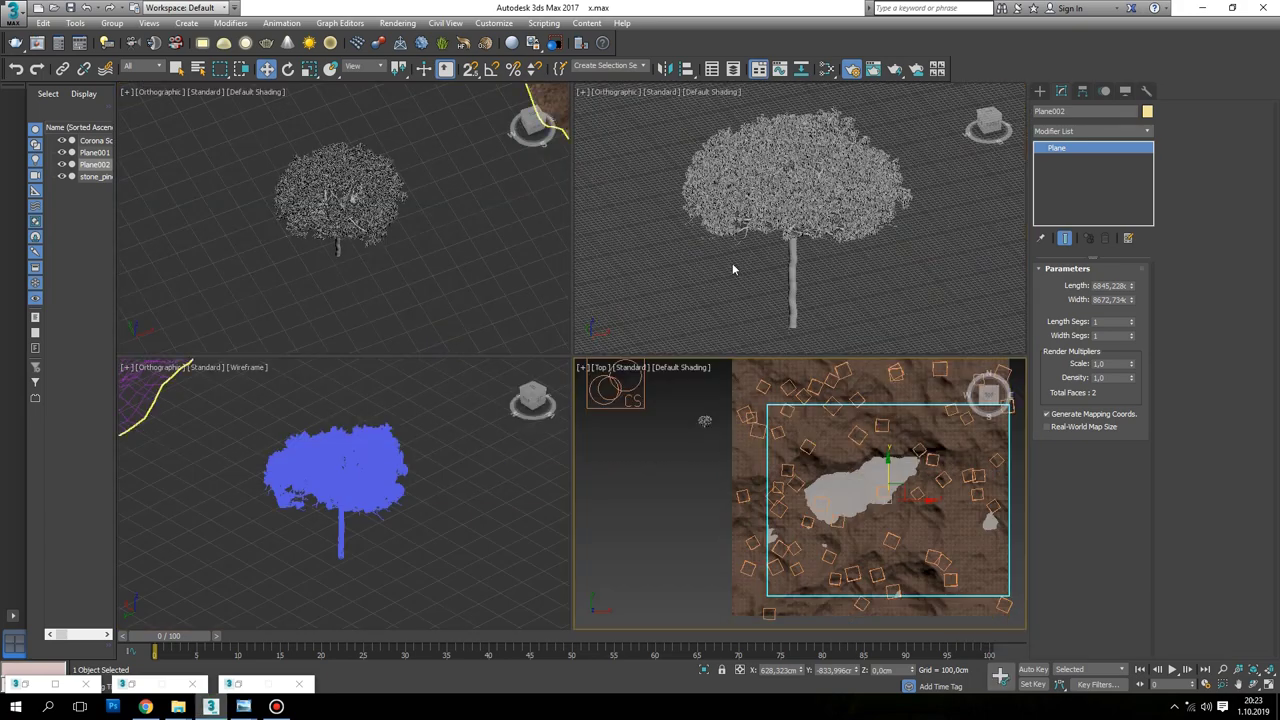
left_click(532, 122)
left_click(532, 395)
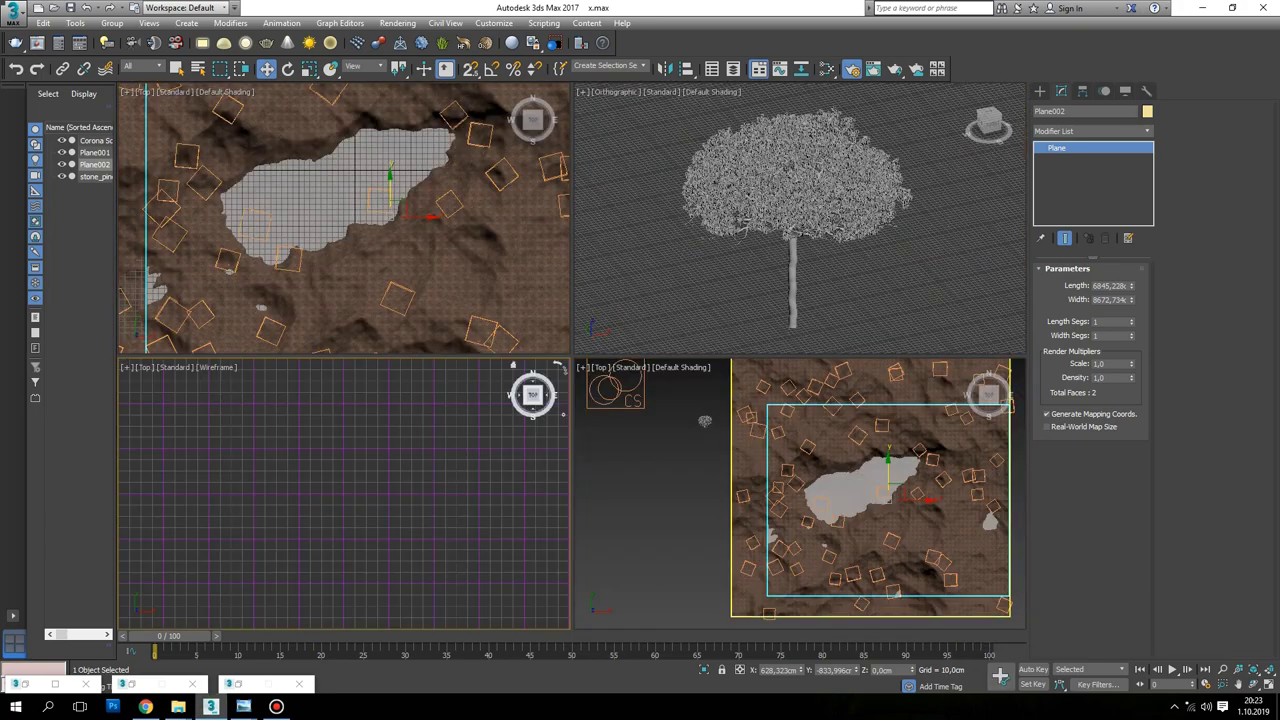
key("t")
scroll(393, 537, "down", 2)
scroll(393, 537, "down", 3)
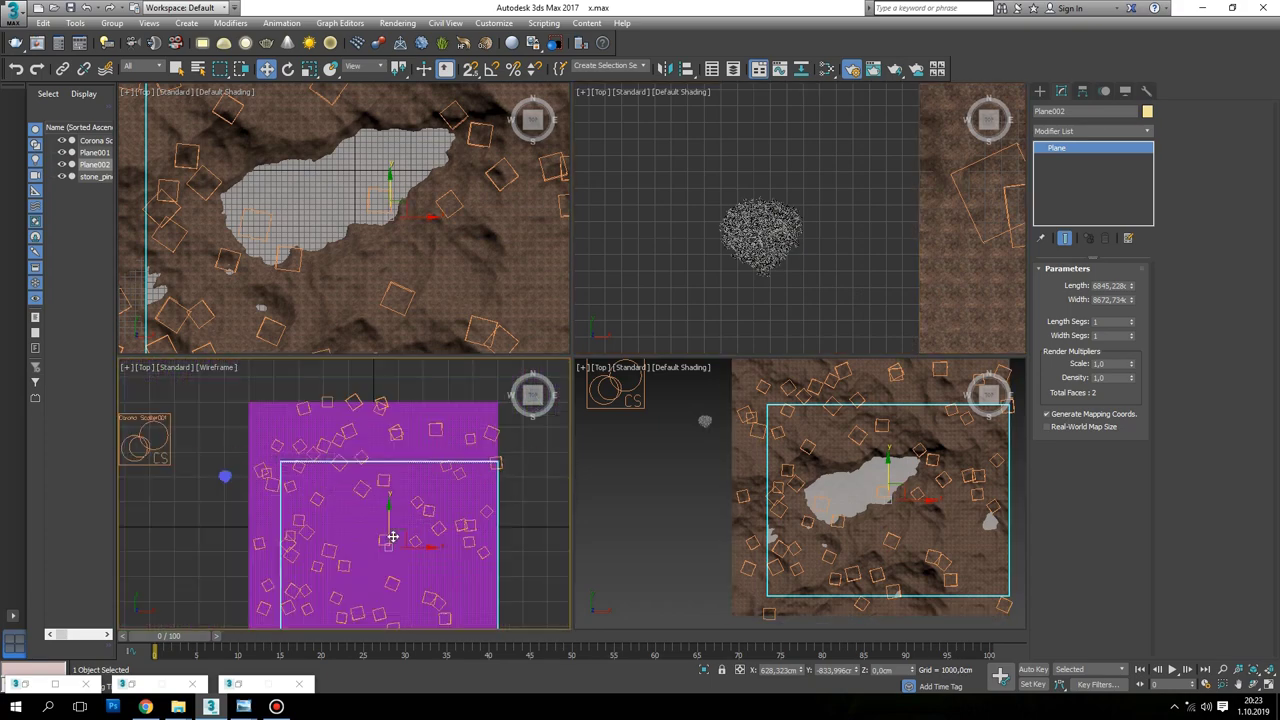
middle_click_drag(393, 537, 394, 492)
mouse_move(912, 185)
middle_mouse_down()
mouse_move(682, 185)
mouse_move(677, 146)
middle_mouse_up()
scroll(682, 185, "down", 3)
scroll(682, 185, "down", 2)
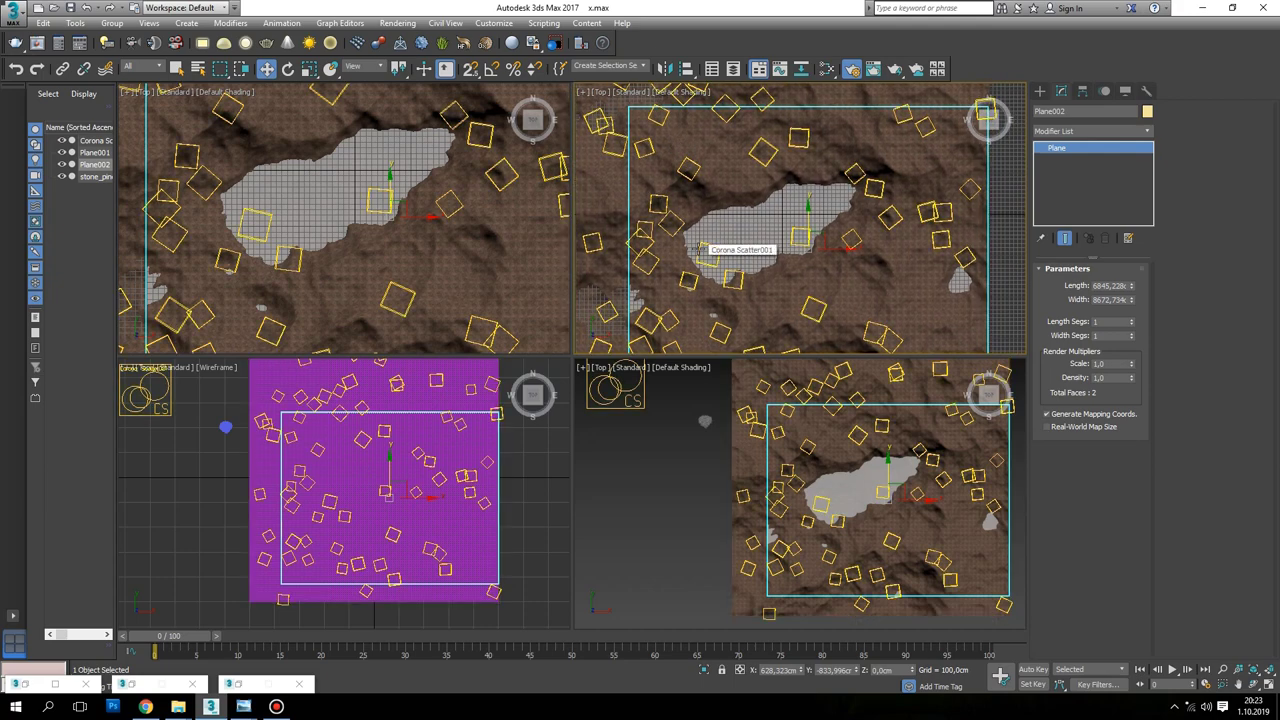
key("shift+q")
Reset exposure to 0,0 and contrast to 1,0, zooming the render in and out
right_click(1265, 112)
right_click(1267, 157)
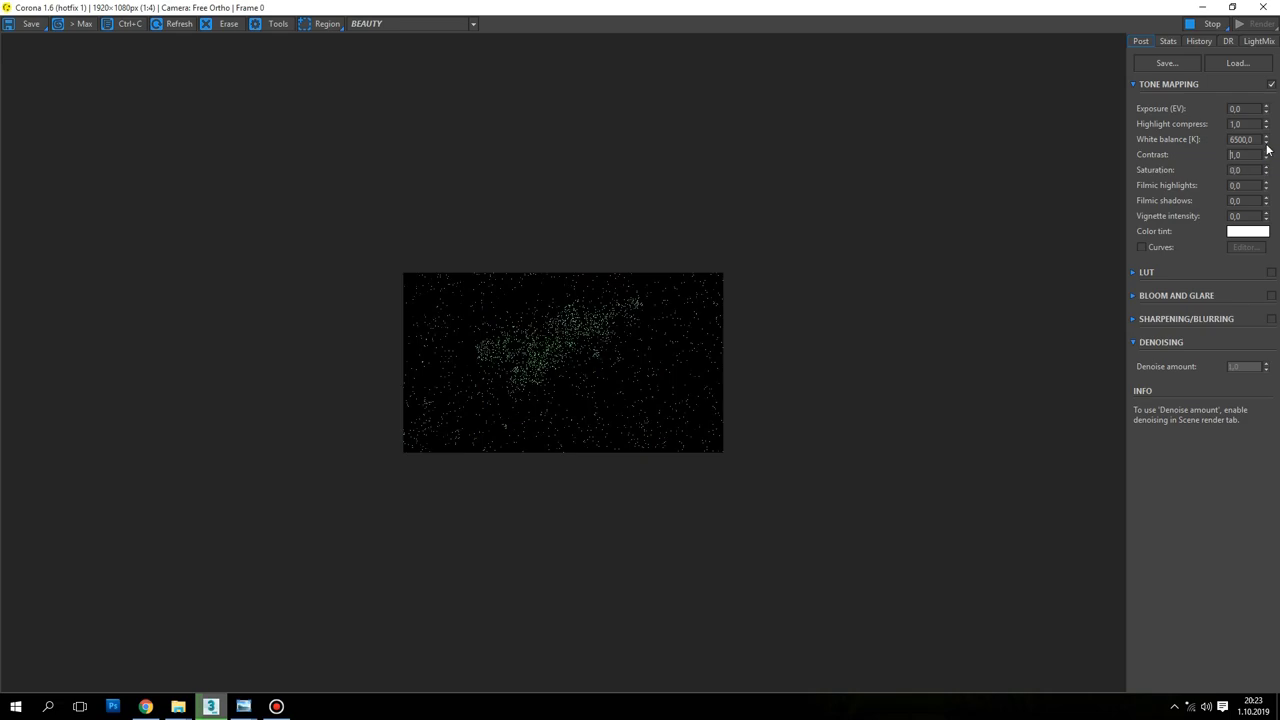
scroll(543, 328, "up", 2)
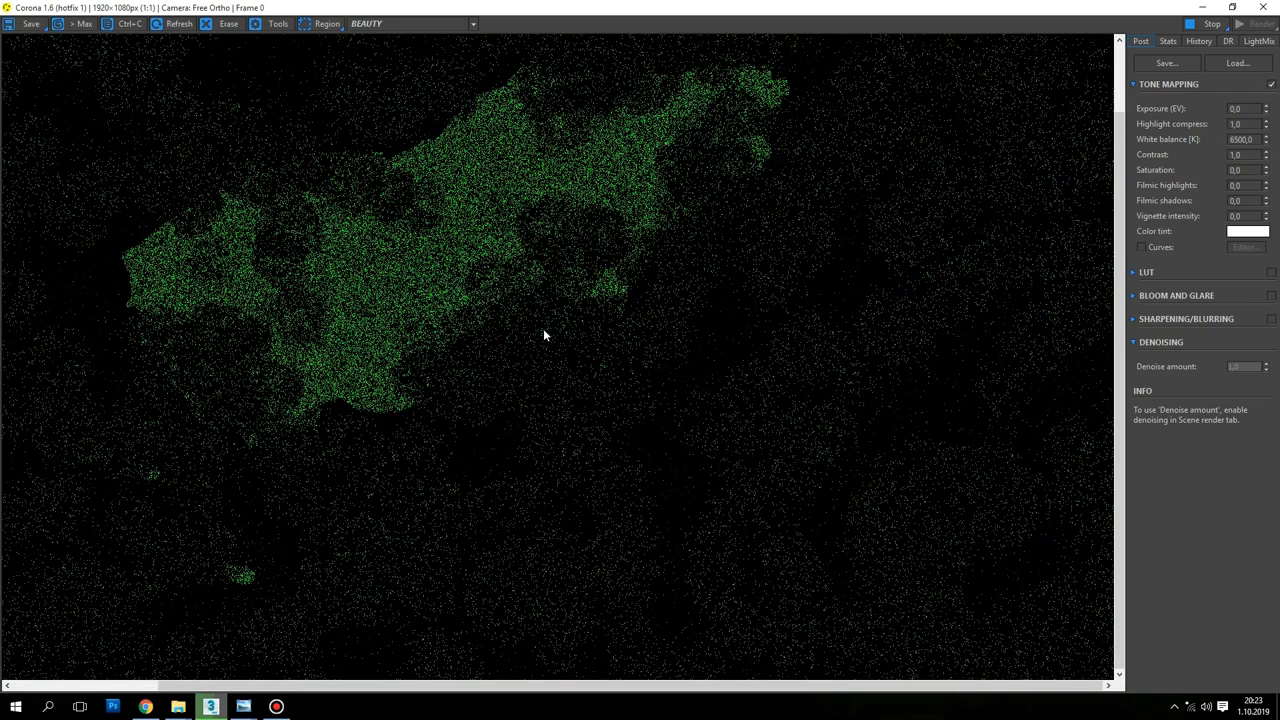
scroll(526, 287, "down", 1)
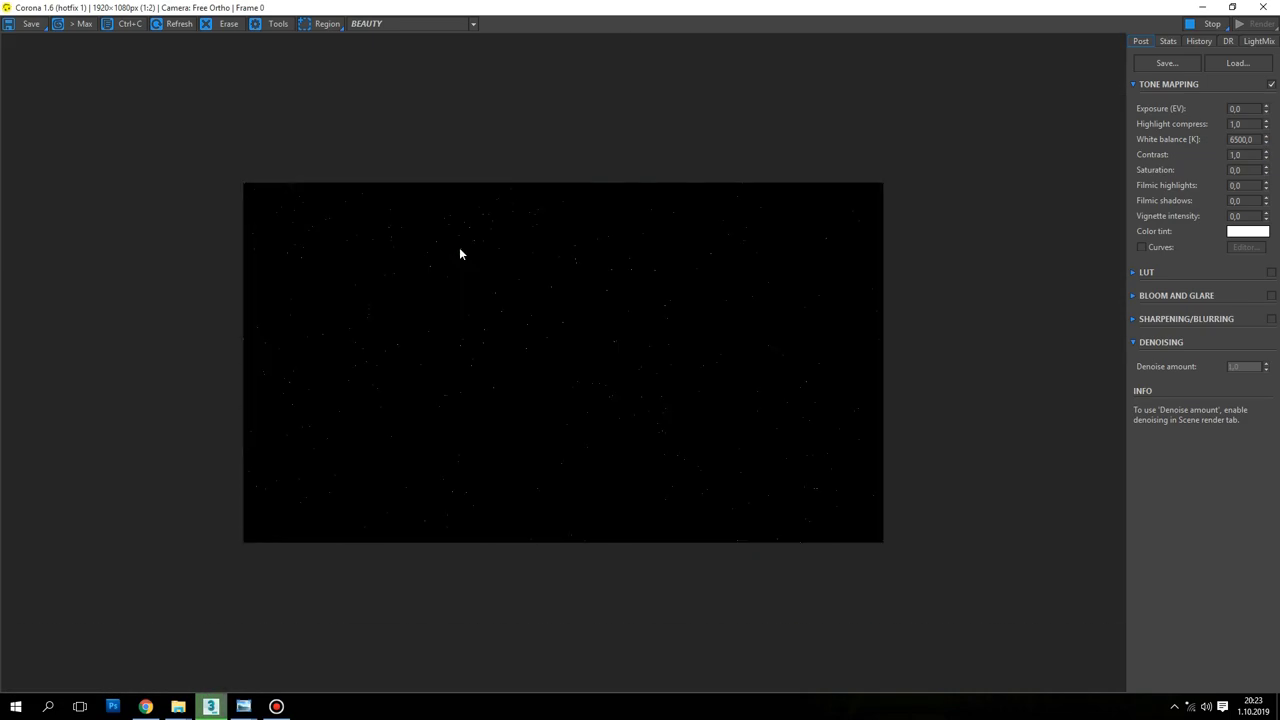
scroll(463, 256, "up", 1)
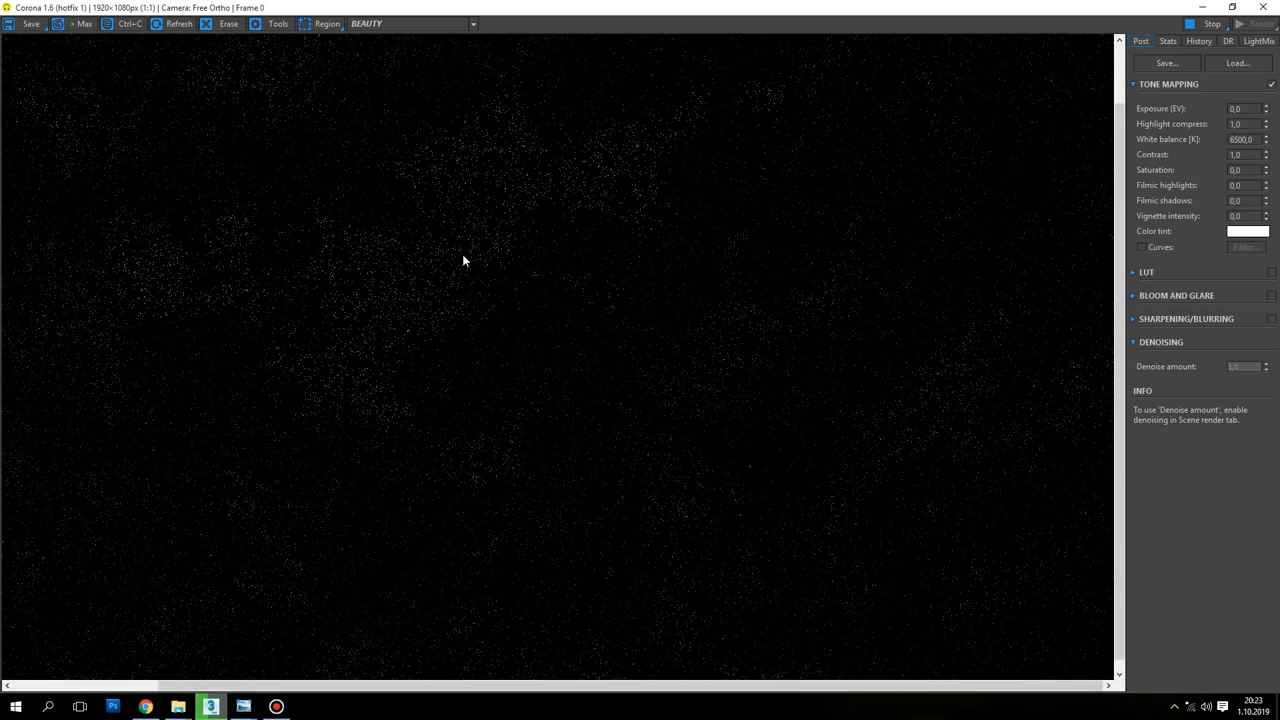
scroll(462, 260, "down", 1)
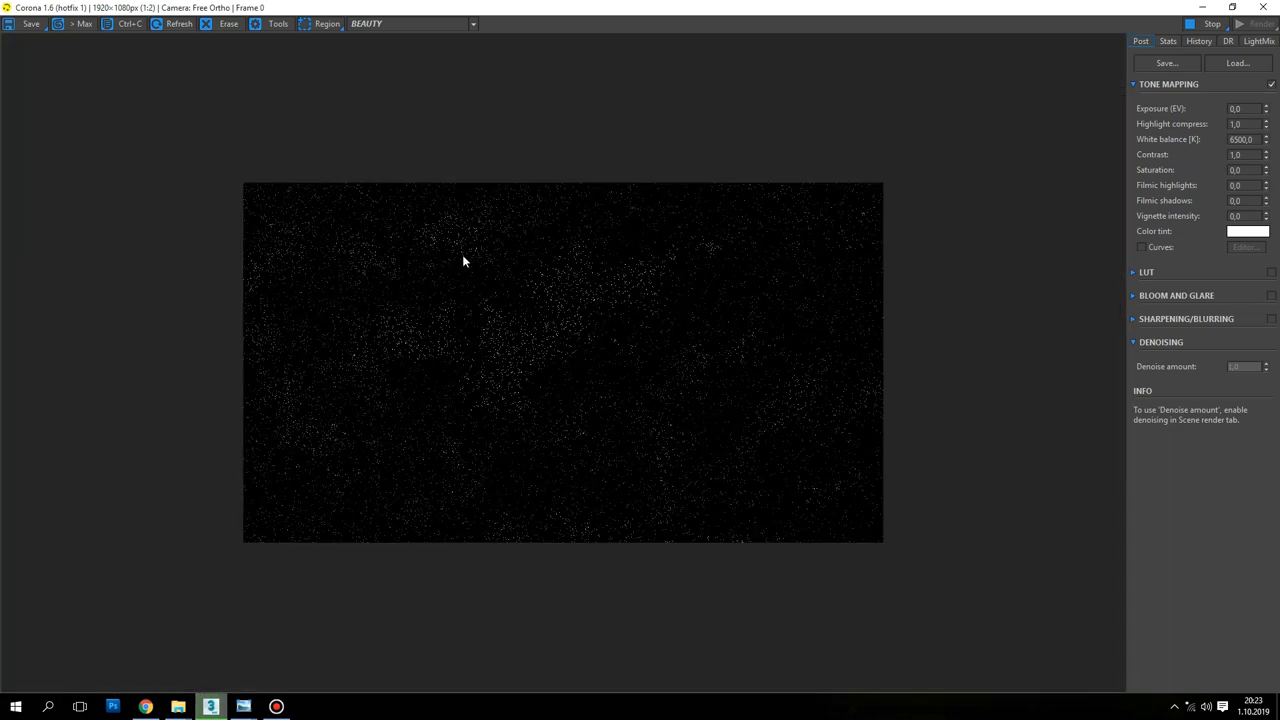
scroll(463, 258, "up", 1)
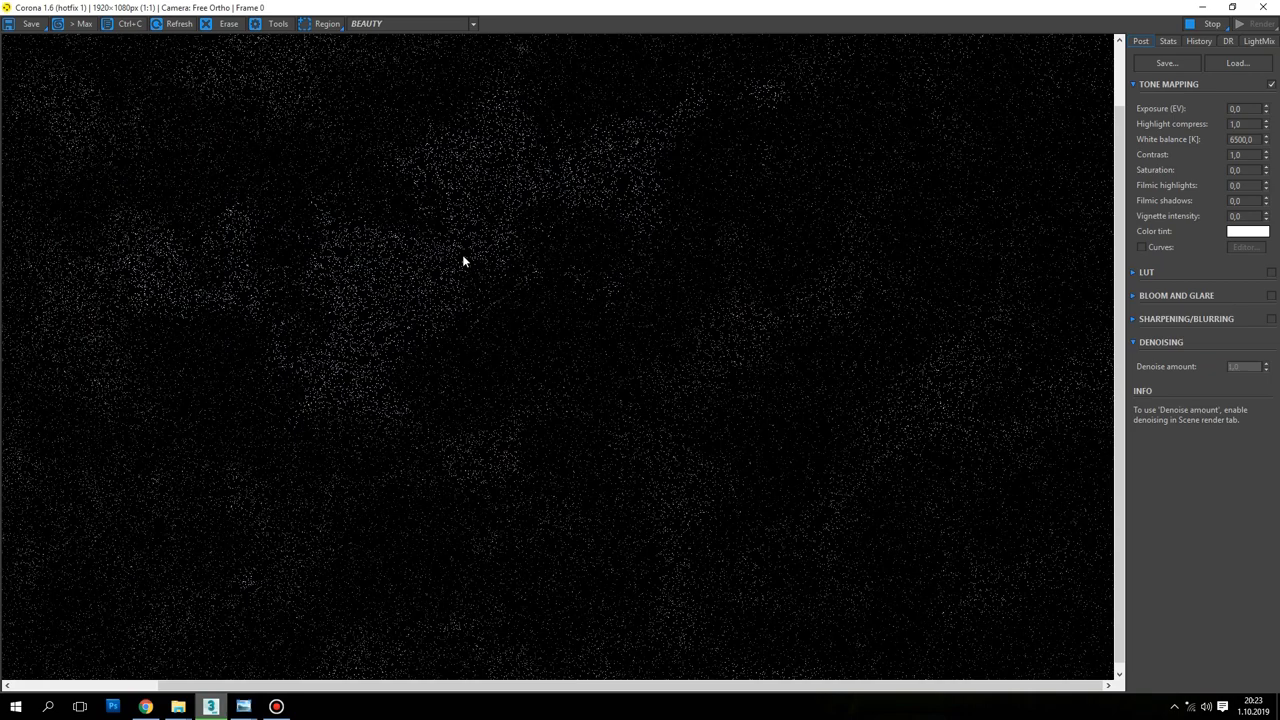
scroll(463, 258, "down", 1)
scroll(463, 258, "up", 1)
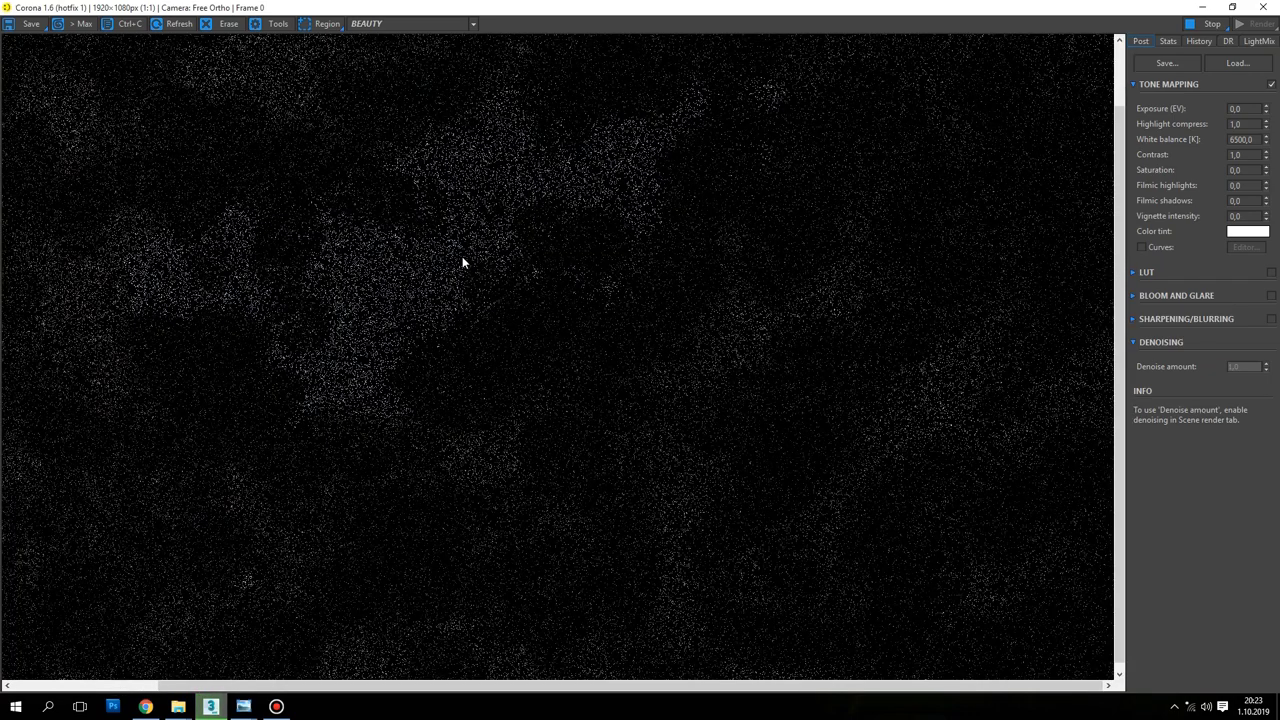
scroll(463, 258, "down", 1)
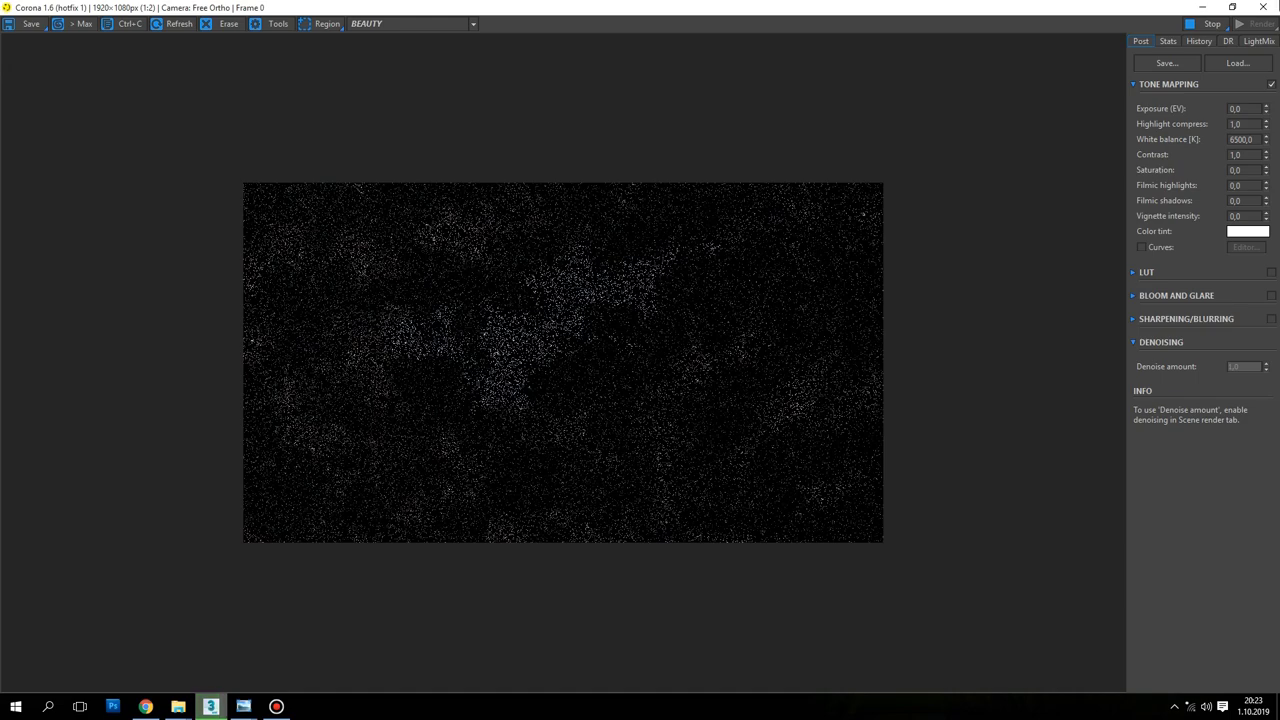
Close the render window, stop the render, and isolate Plane001 in a maximized Top view
left_click(1267, 7)
left_click(1142, 490)
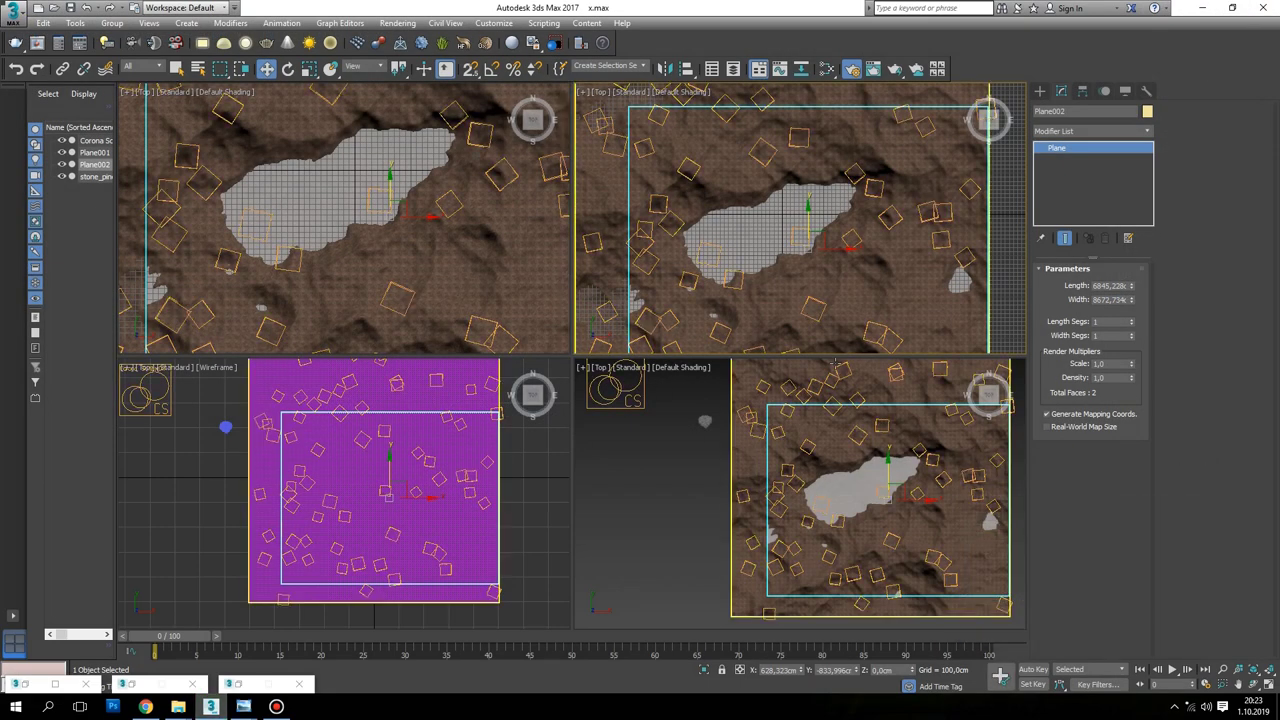
left_click(830, 438)
key("alt+w")
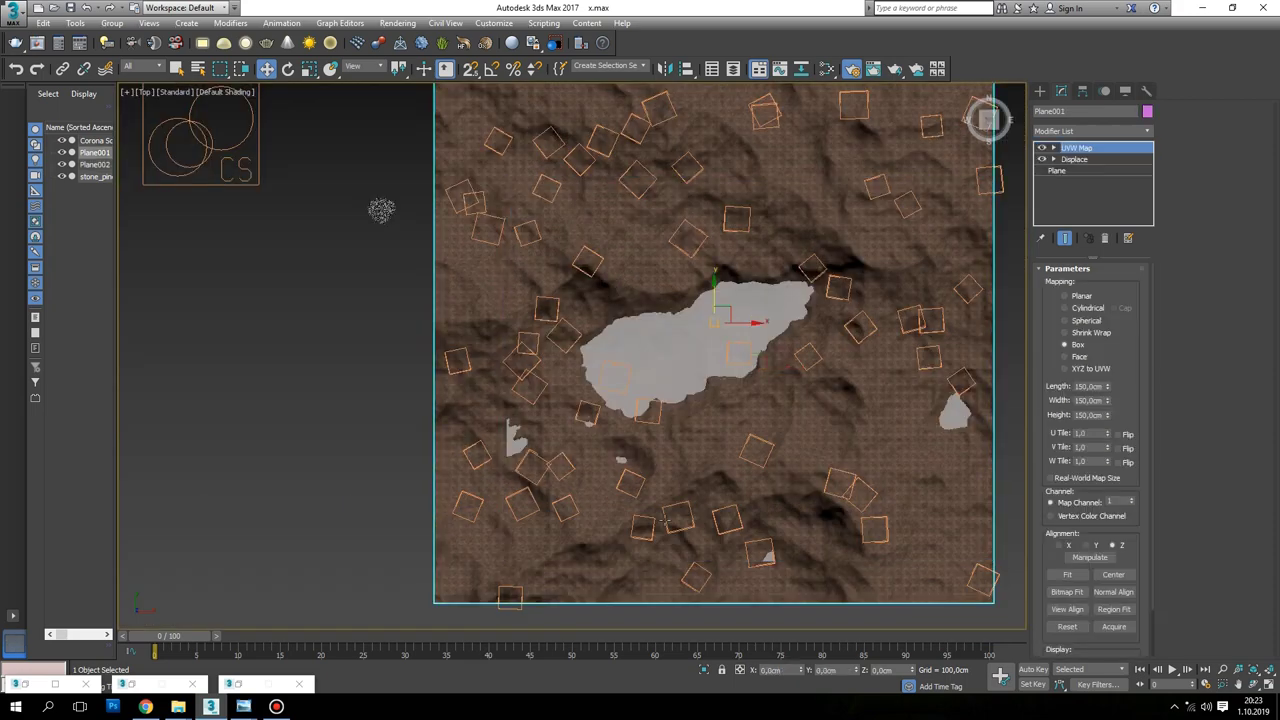
left_click(703, 670)
Reselect Plane001, tilt the view, then end isolation so all objects return
left_click(944, 466)
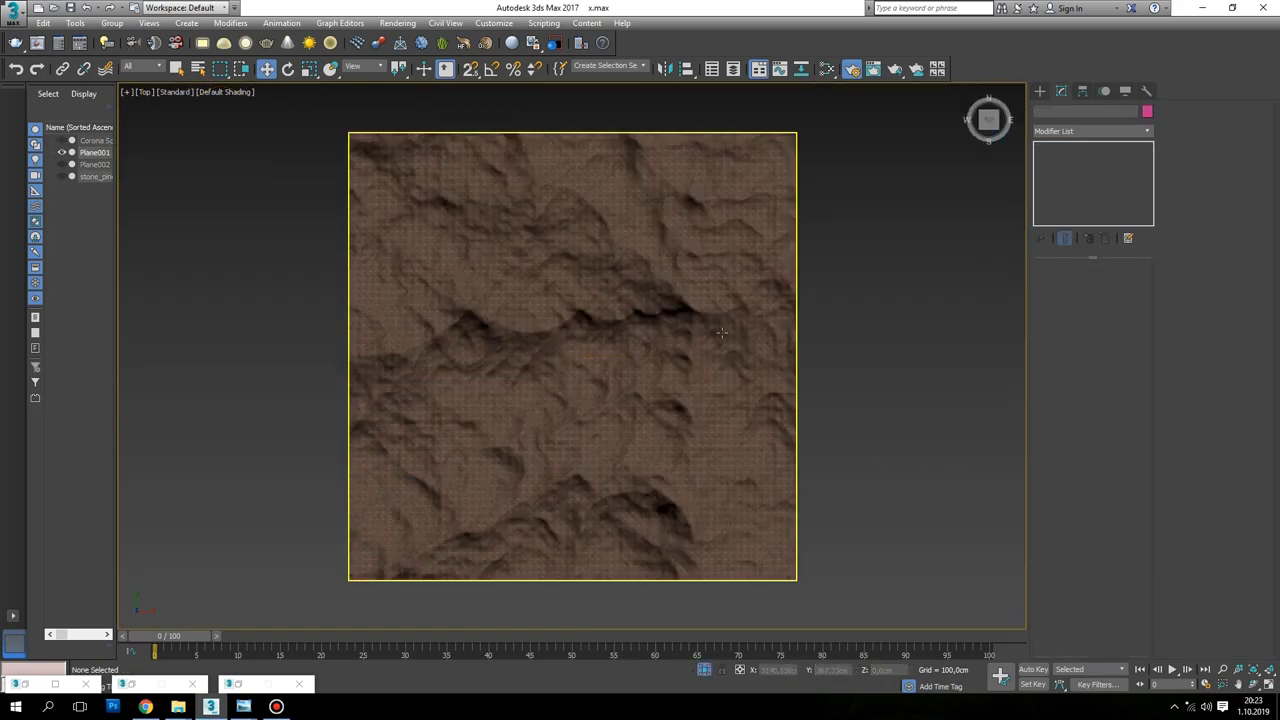
left_click(777, 179)
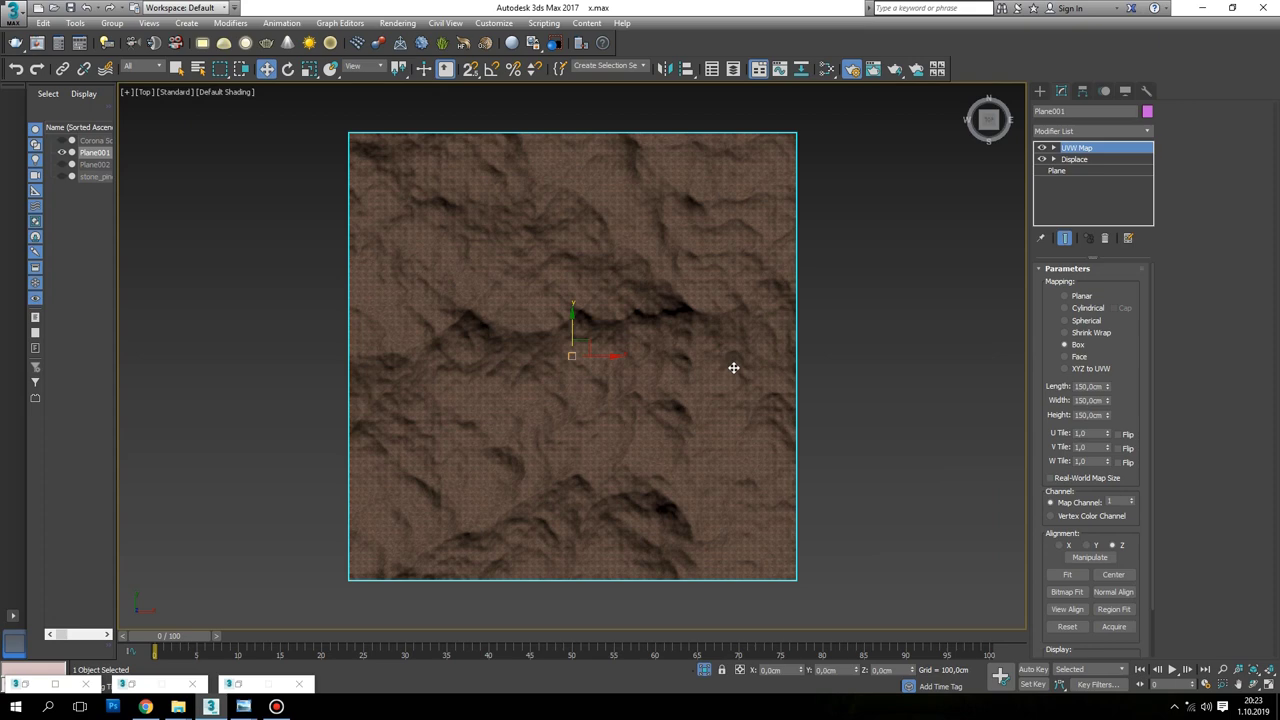
middle_click_drag(734, 366, 793, 218, "alt")
right_click(793, 218)
left_click(817, 165)
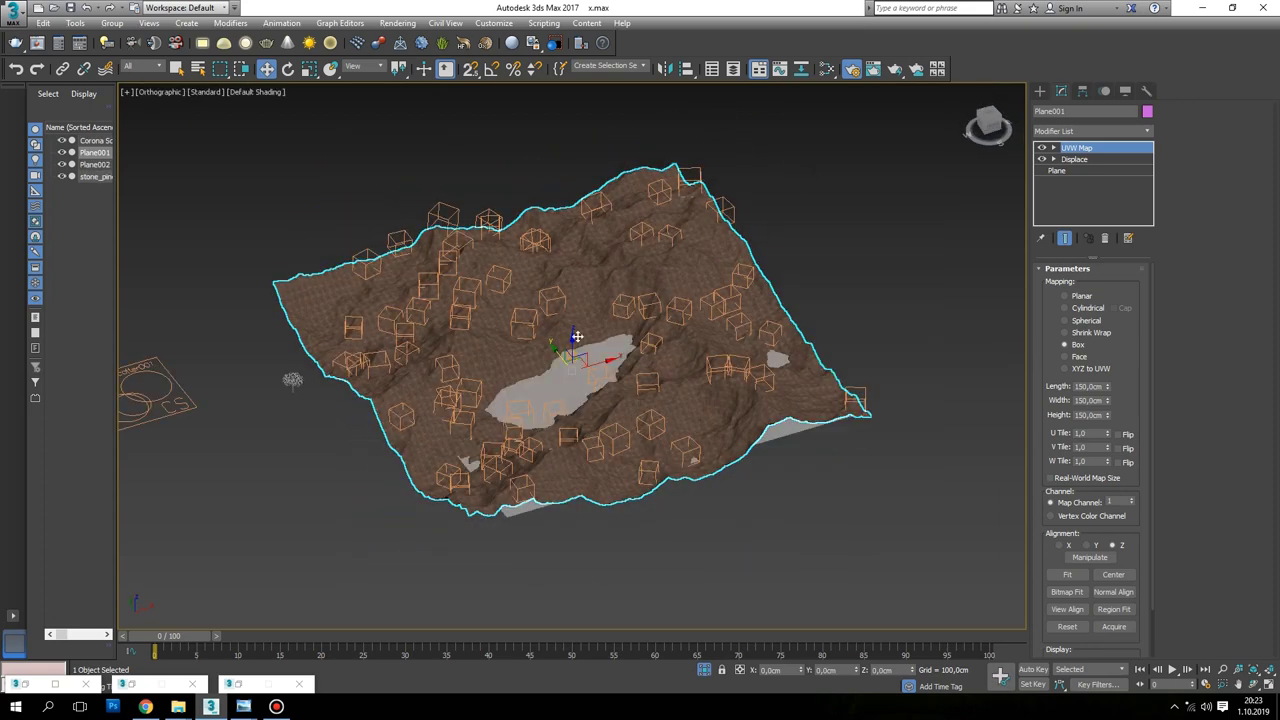
Isolate the water plane and terrain Plane001 together, zoom in, and select Plane001
left_click(553, 389)
left_click(562, 209, "ctrl")
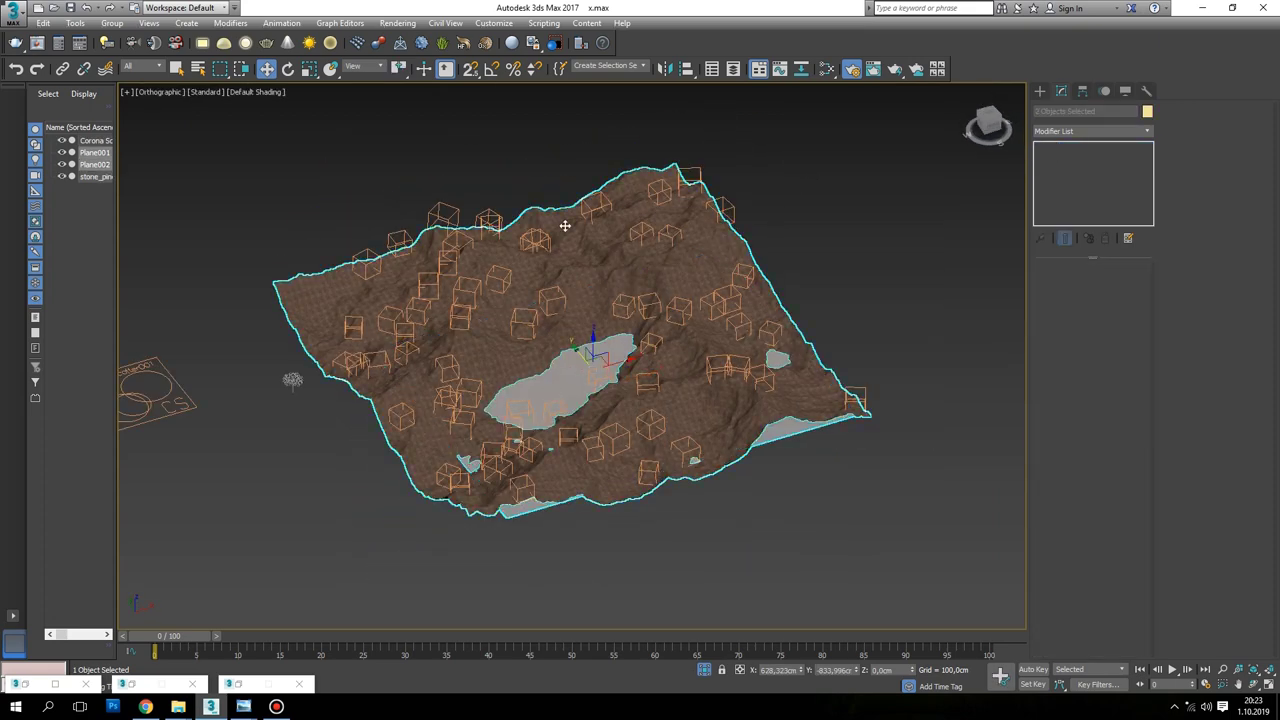
left_click(706, 669)
scroll(706, 371, "up", 5)
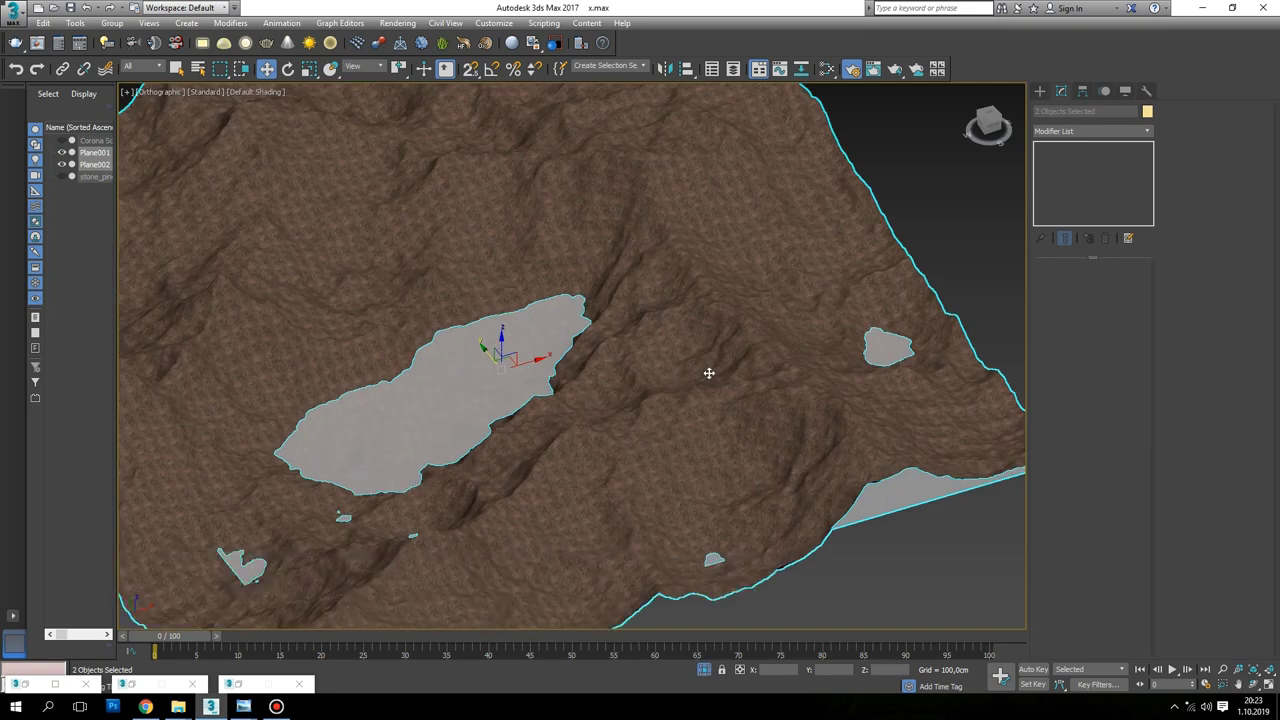
left_click(827, 333)
left_click(1058, 131)
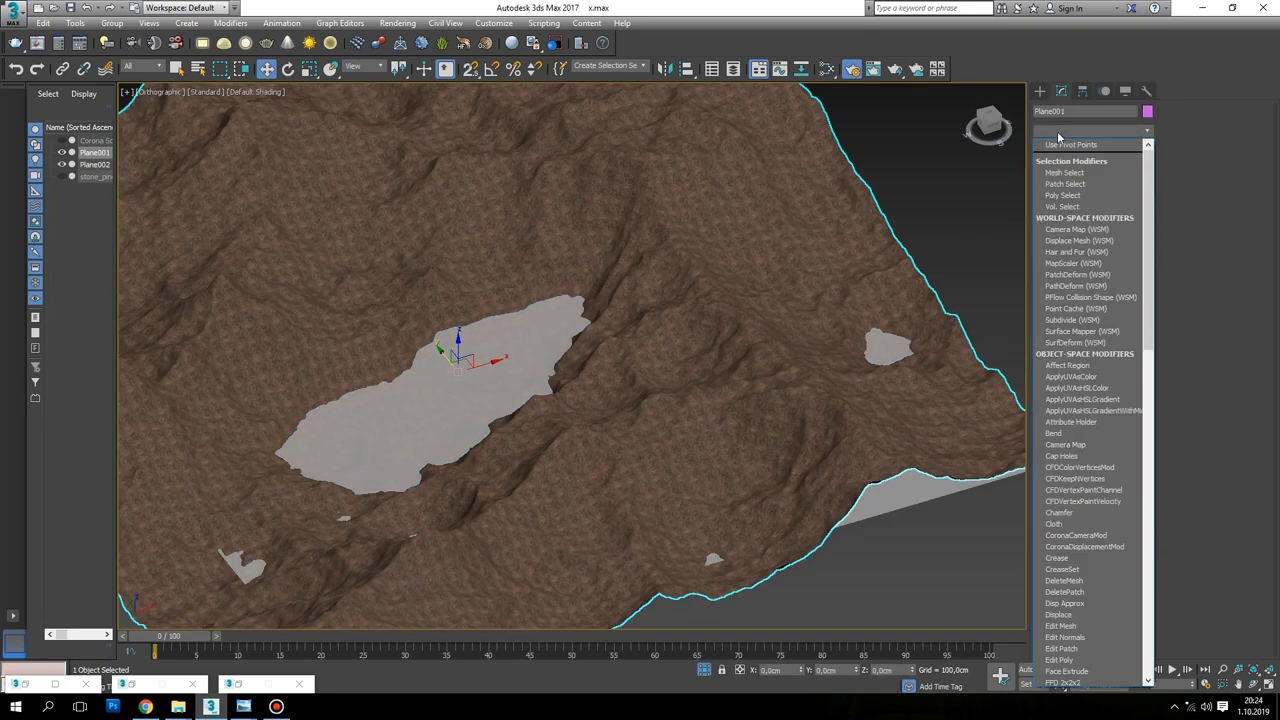
Add a VertexPaint modifier to Plane001 and flood the terrain black with Paint All
scroll(1070, 500, "down", 10)
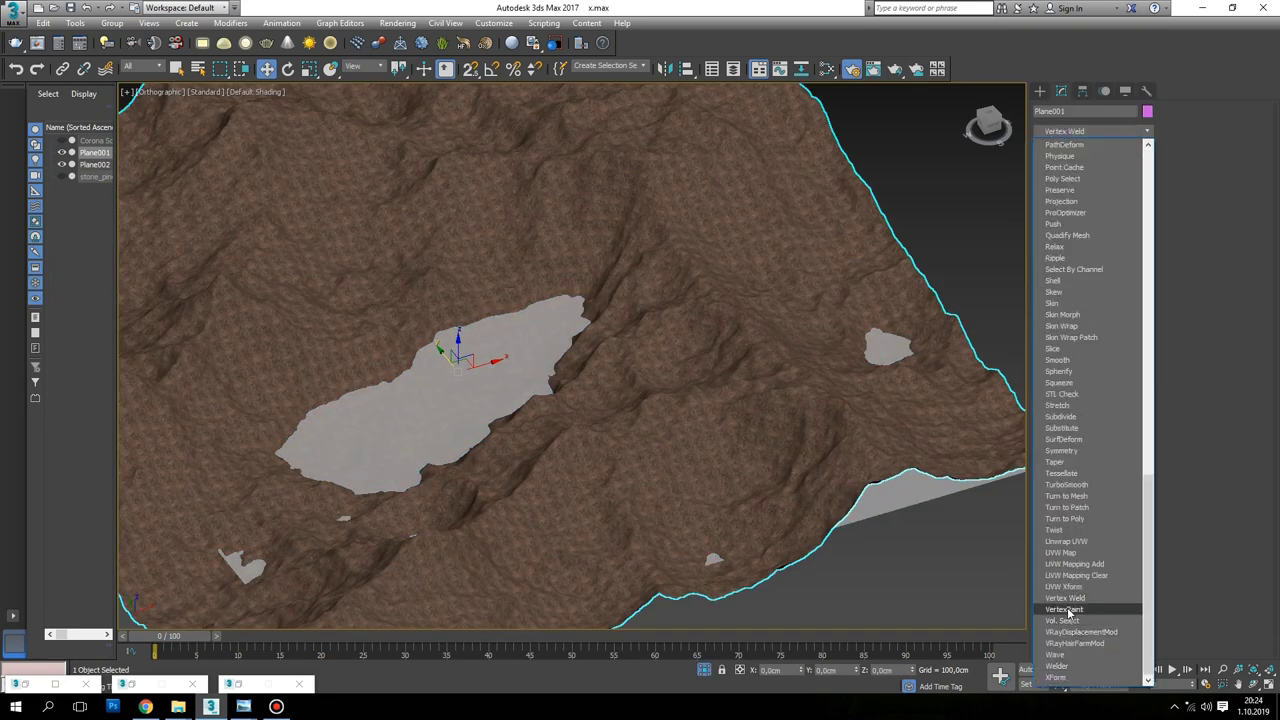
left_click(1067, 610)
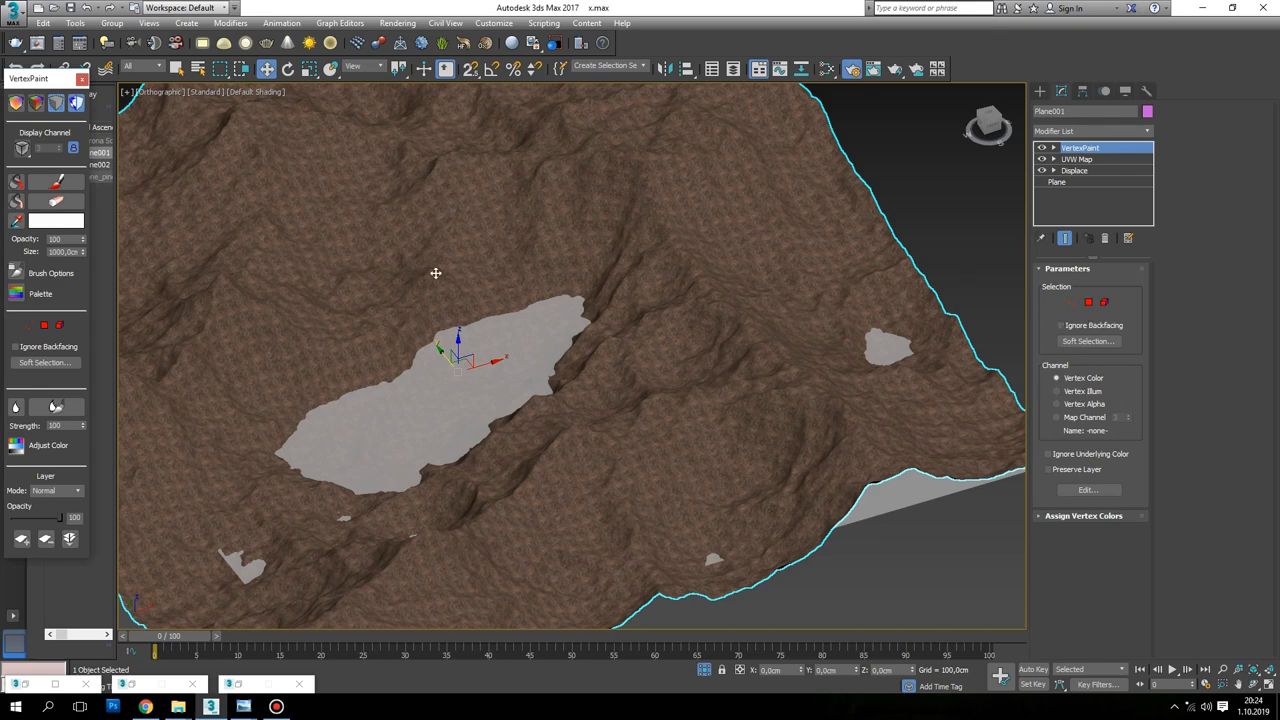
middle_click_drag(435, 272, 32, 207, "alt")
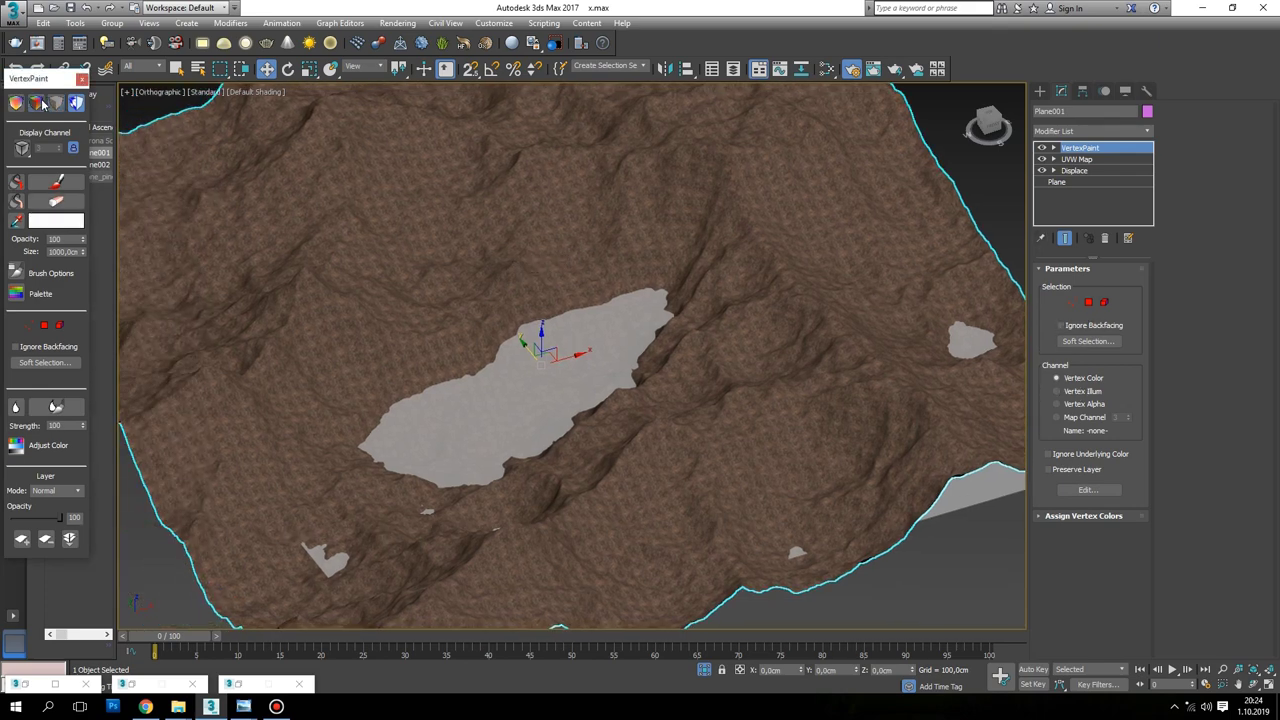
left_click(54, 222)
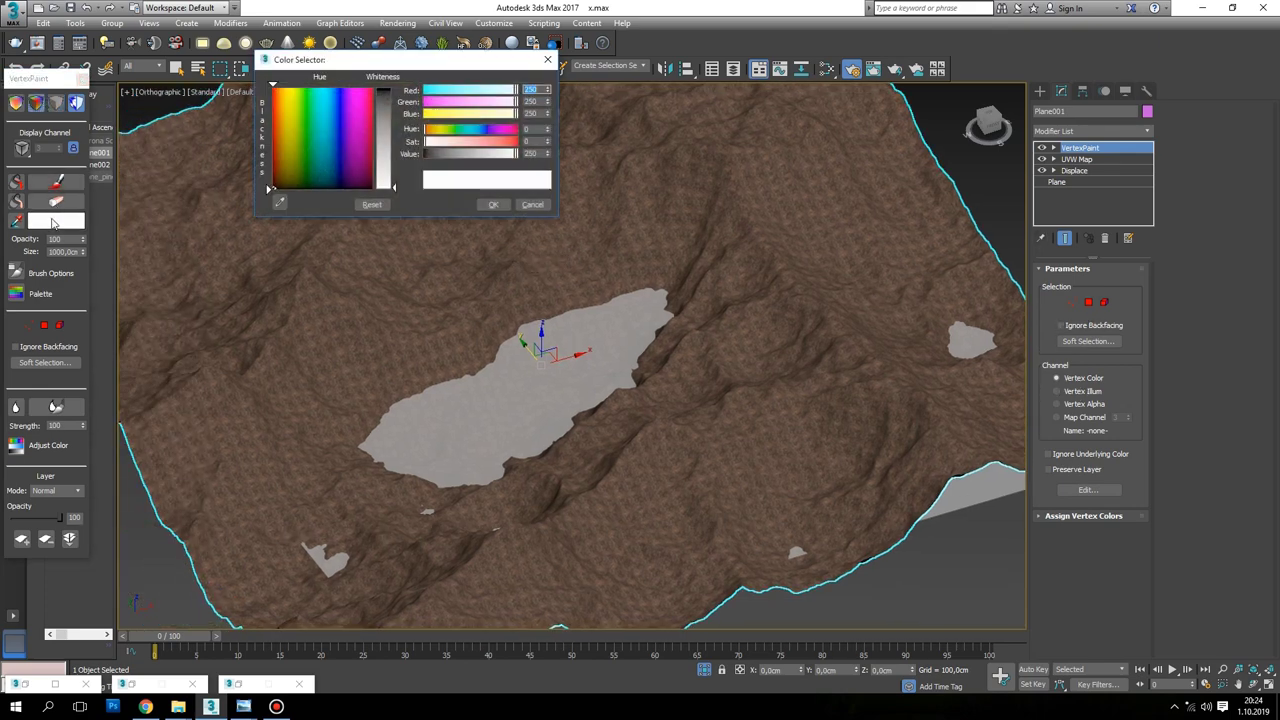
left_click_drag(354, 145, 372, 88)
left_click_drag(268, 90, 270, 188)
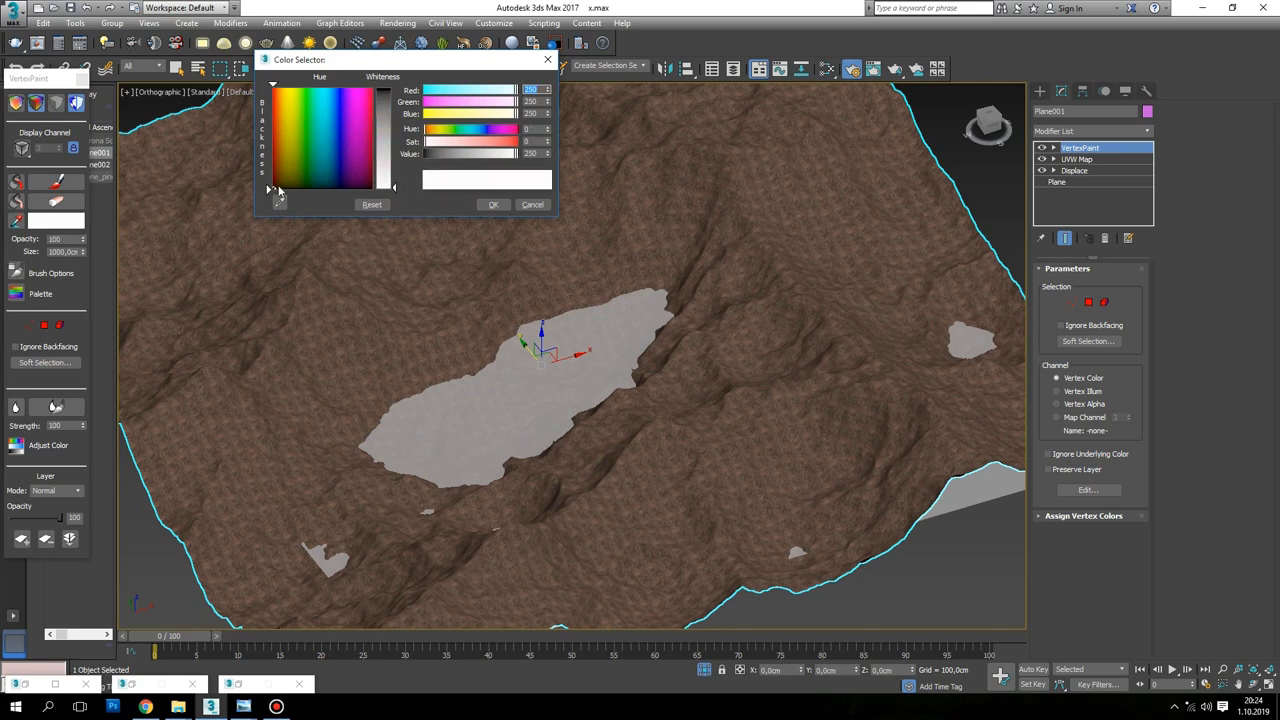
left_click(488, 204)
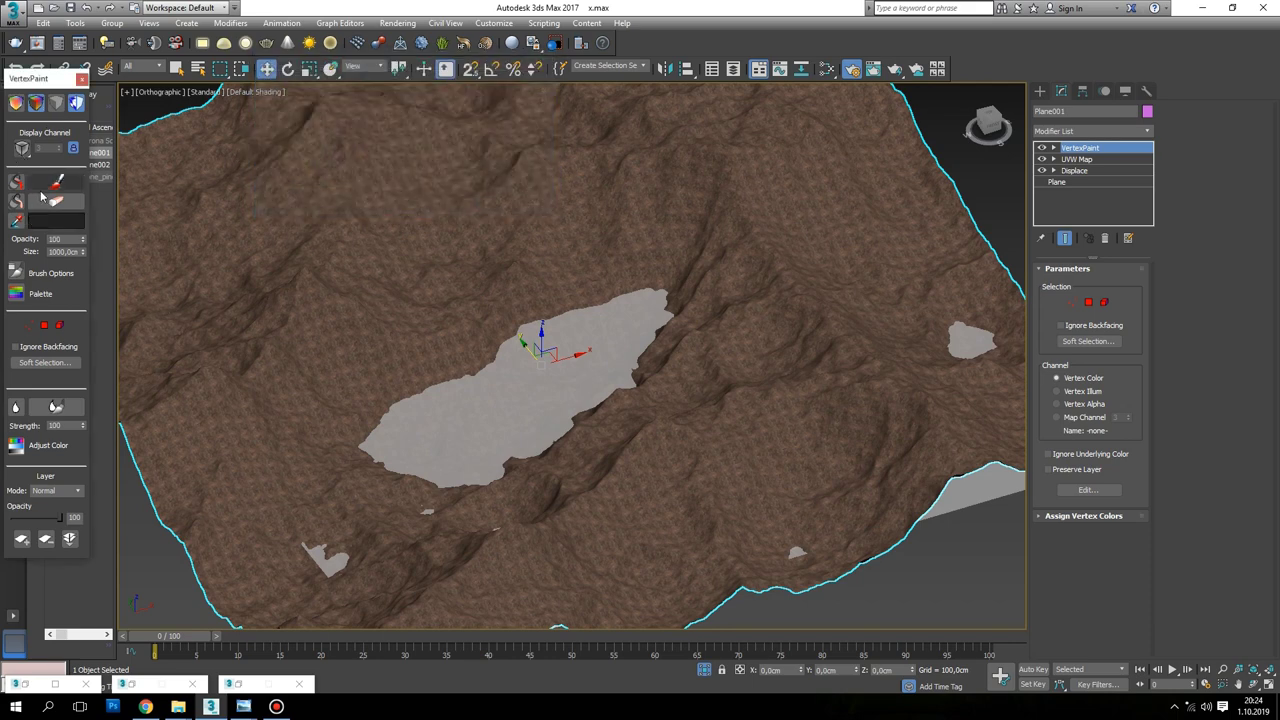
left_click(18, 182)
Orbit out and toggle the F4 wireframe overlay to check the black terrain
scroll(408, 294, "down", 5)
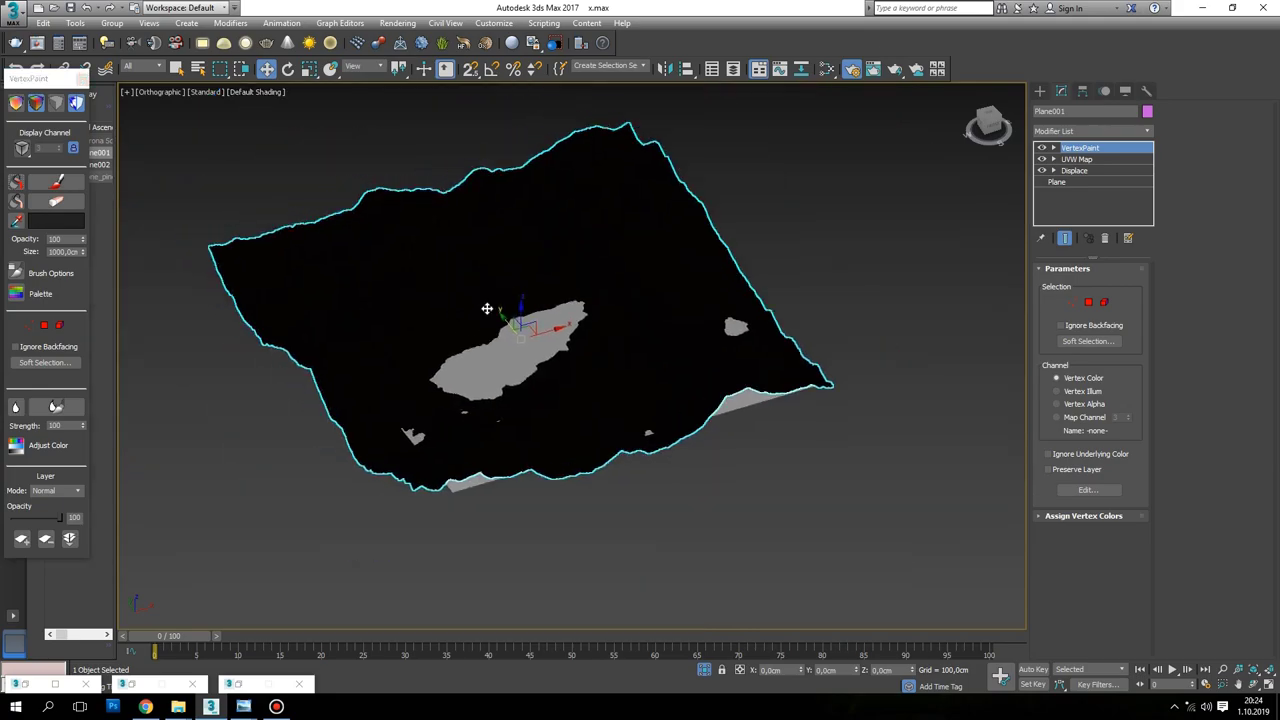
middle_click_drag(408, 294, 512, 303, "alt")
key("F4")
scroll(505, 310, "up", 4)
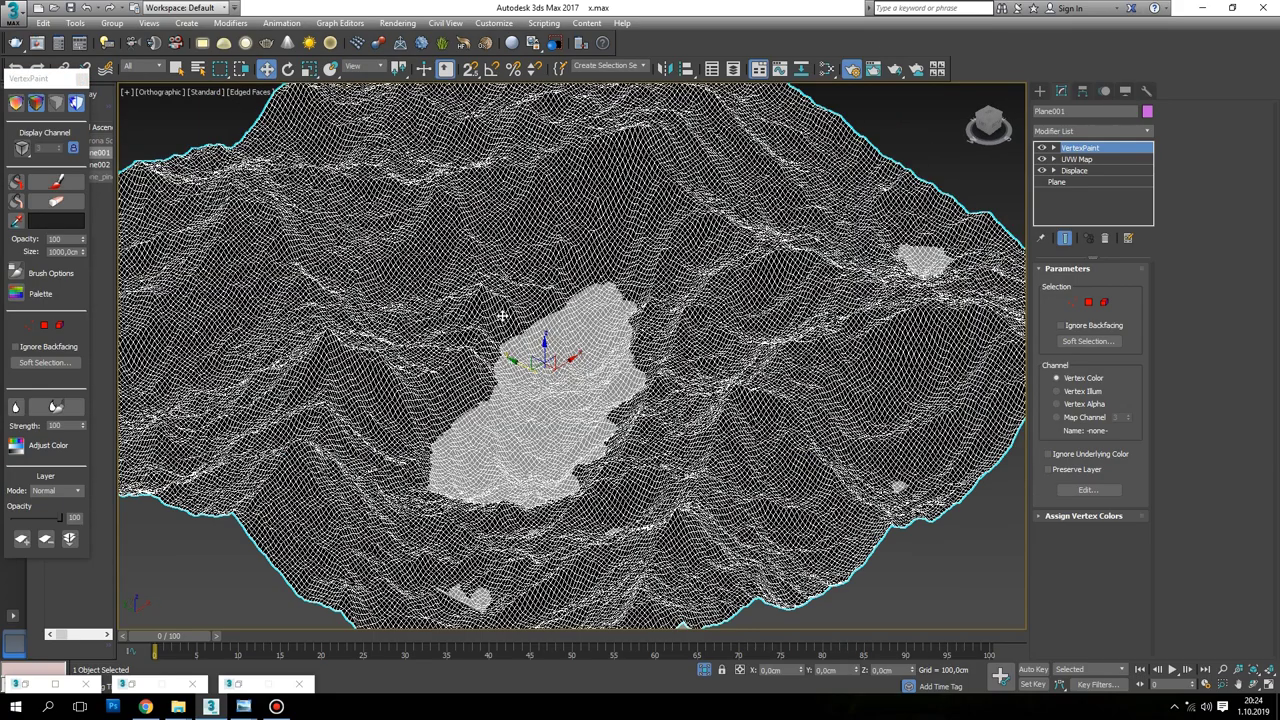
scroll(502, 316, "down", 4)
key("F4")
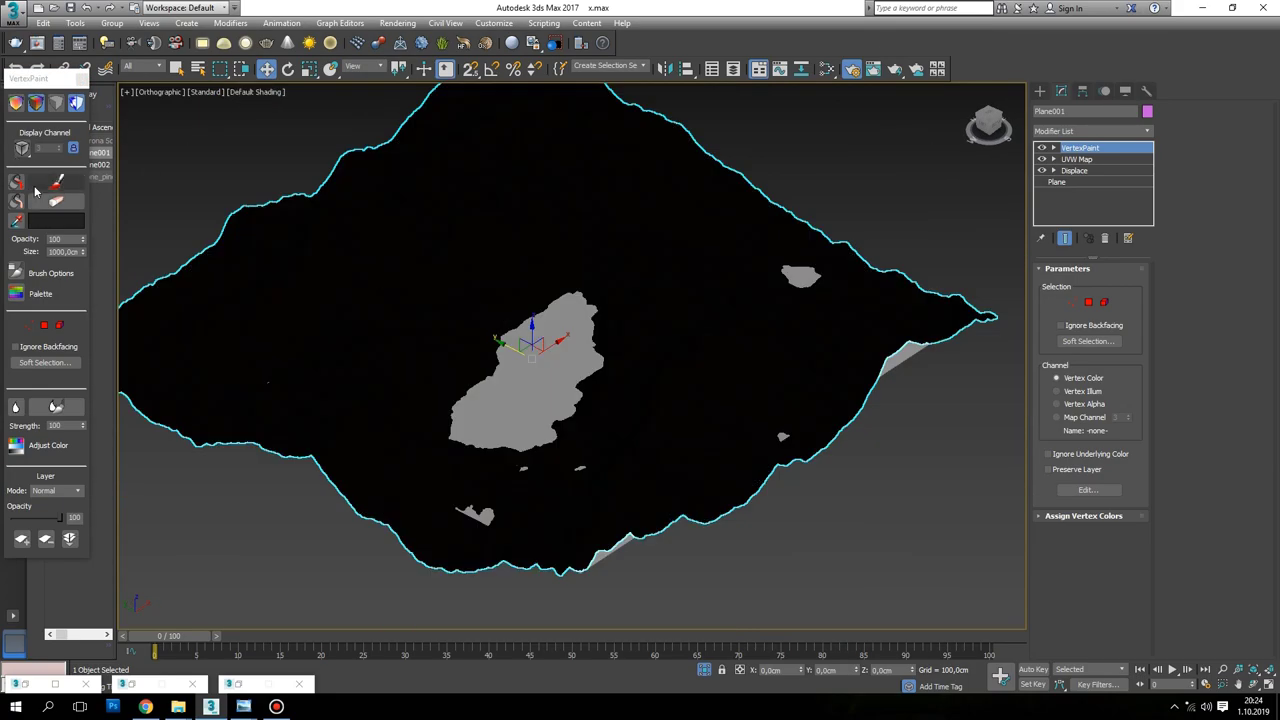
Change the VertexPaint paint colour from black to white
left_click(56, 220)
left_click_drag(464, 153, 518, 153)
left_click(493, 204)
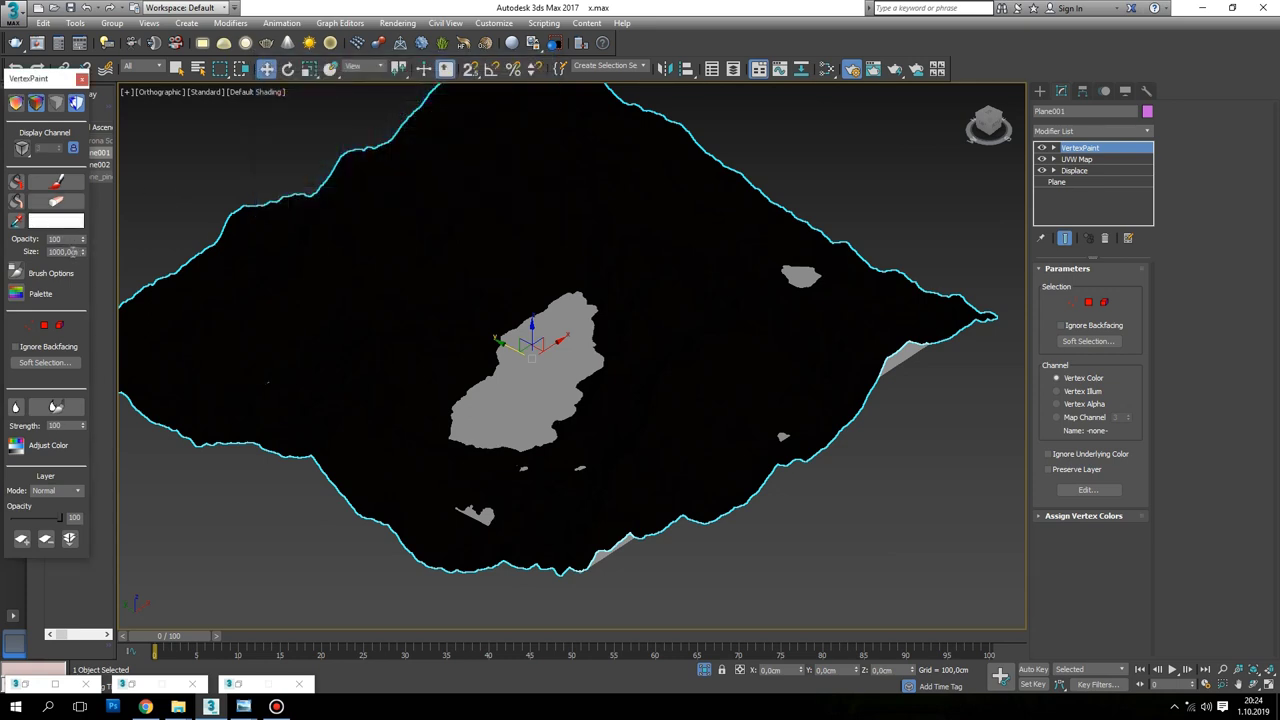
Activate the VertexPaint brush and try test strokes beside the lake, undoing them
left_click(56, 181)
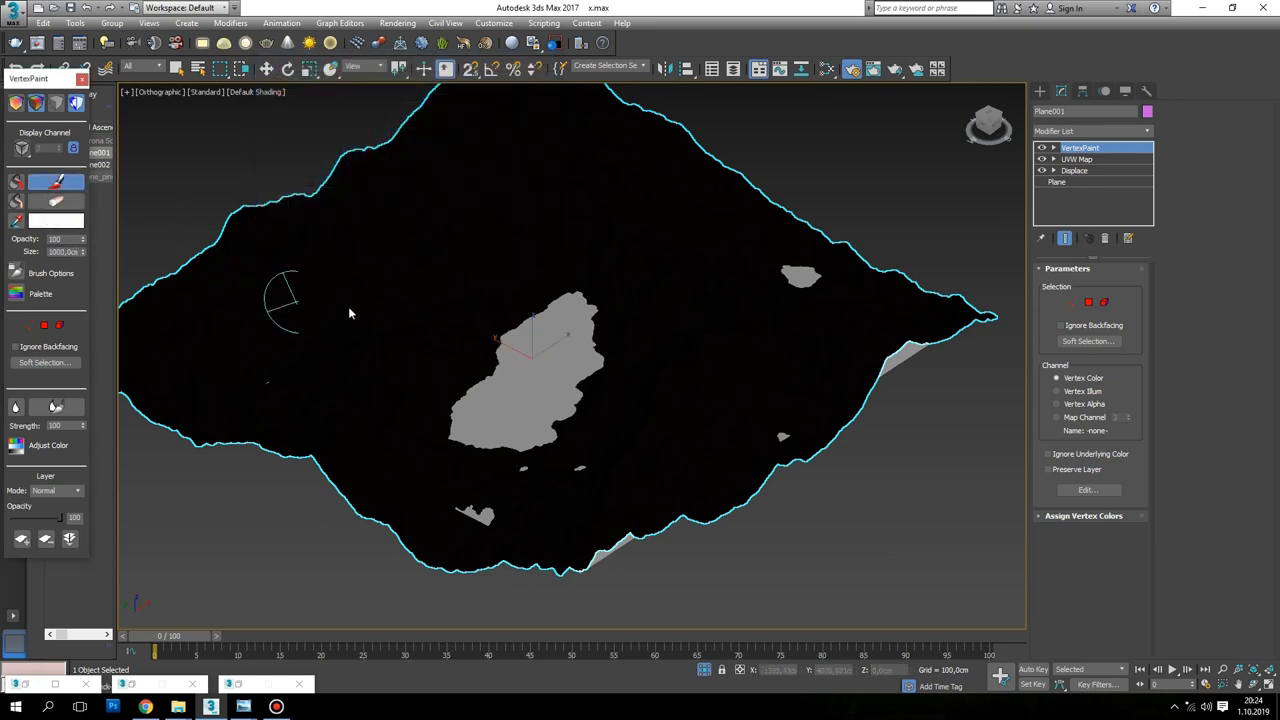
mouse_move(434, 366)
left_mouse_down()
mouse_move(411, 402)
mouse_move(480, 344)
left_mouse_up()
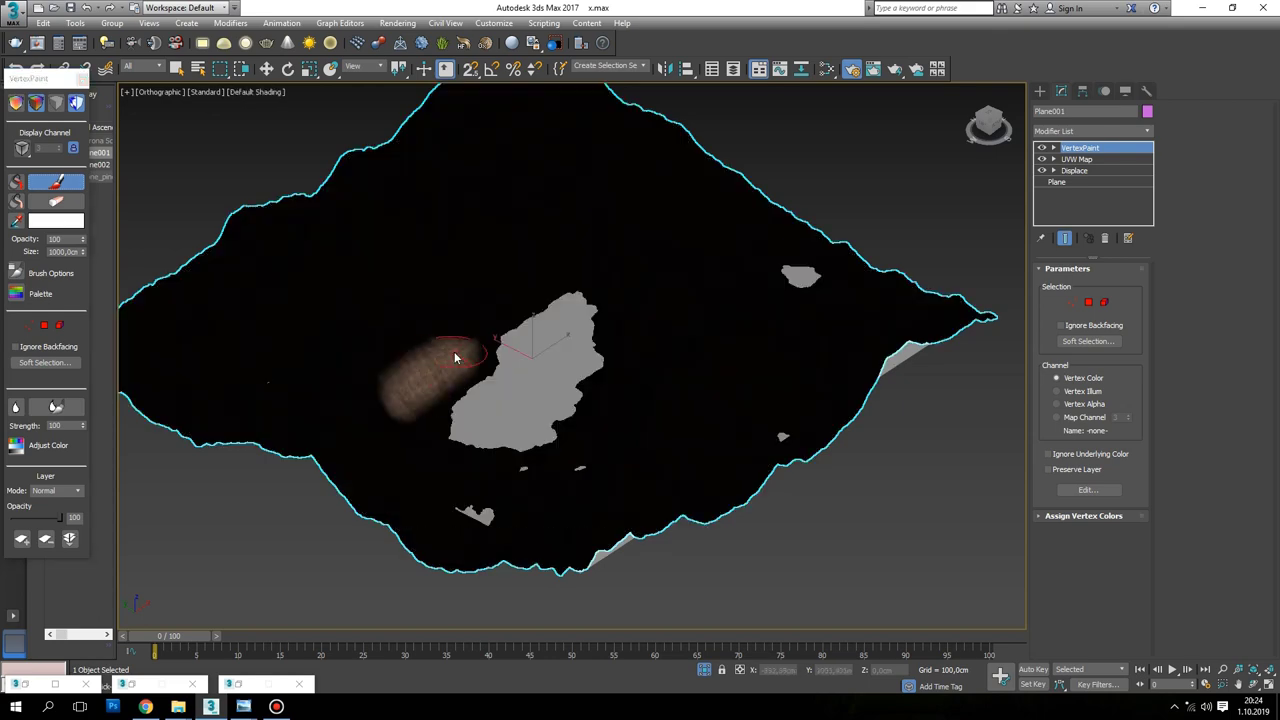
key("ctrl+z")
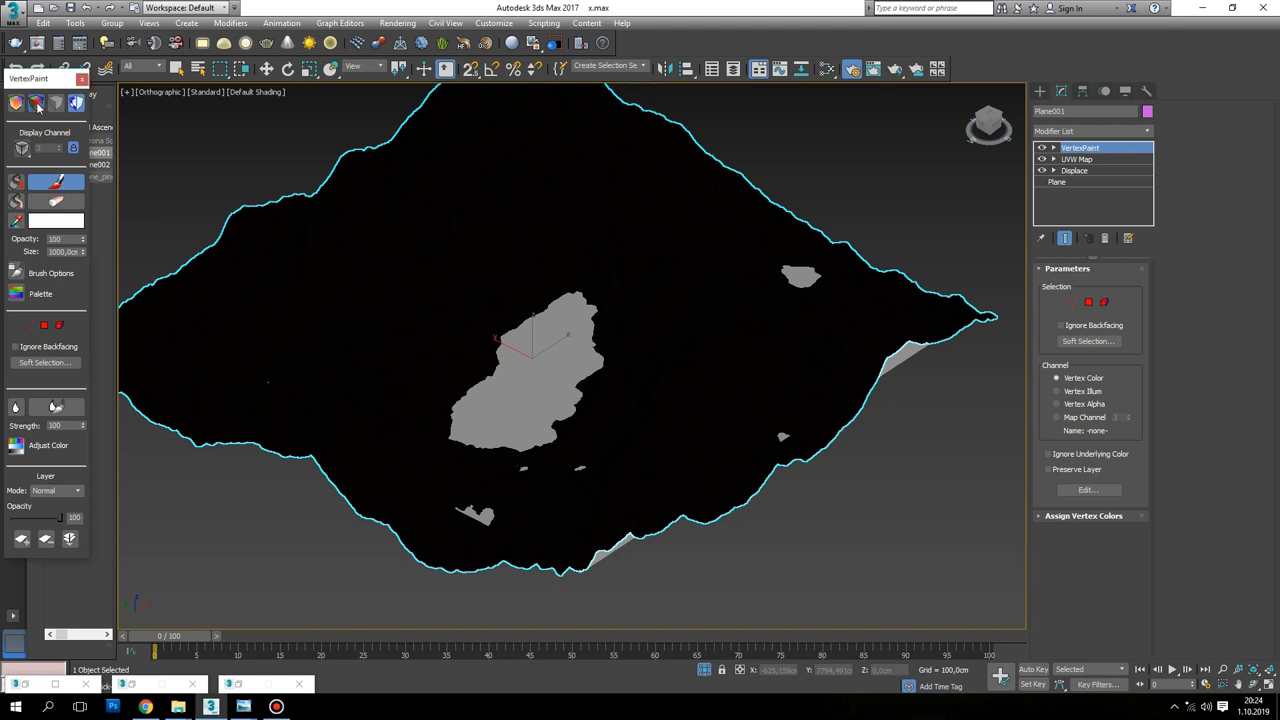
left_click_drag(400, 388, 460, 318)
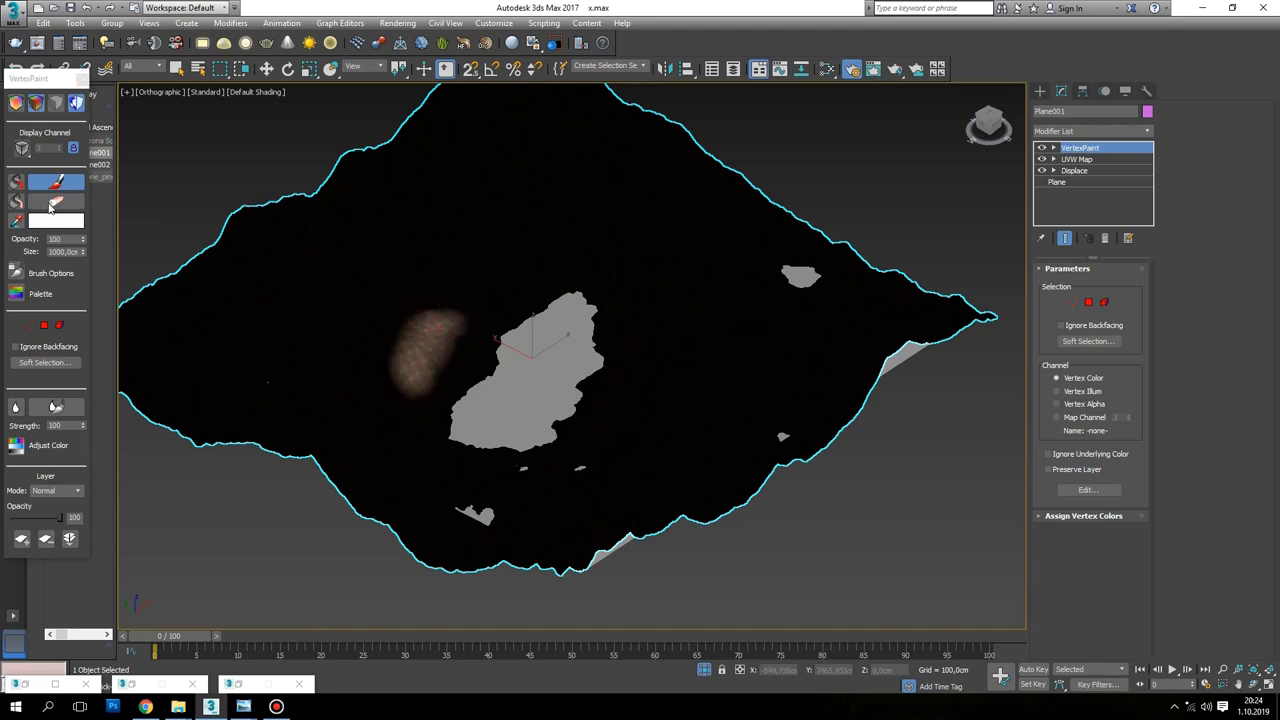
key("ctrl+z")
left_click(56, 103)
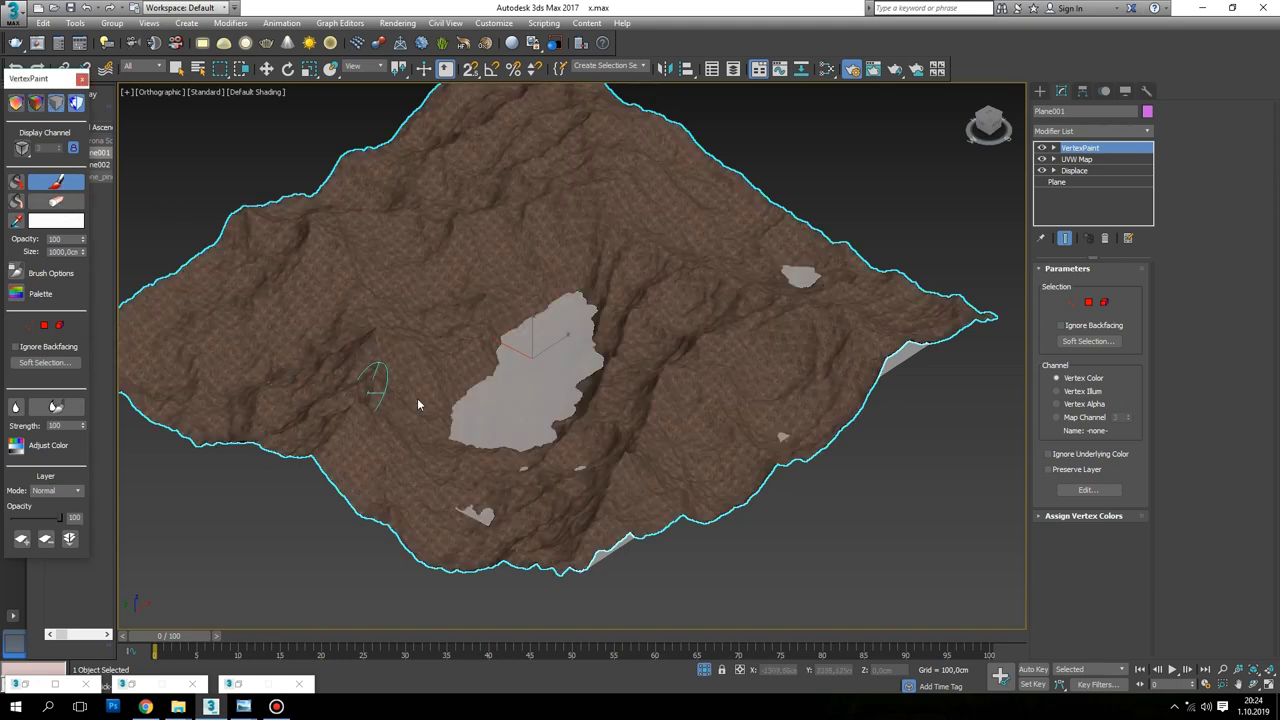
left_click(16, 103)
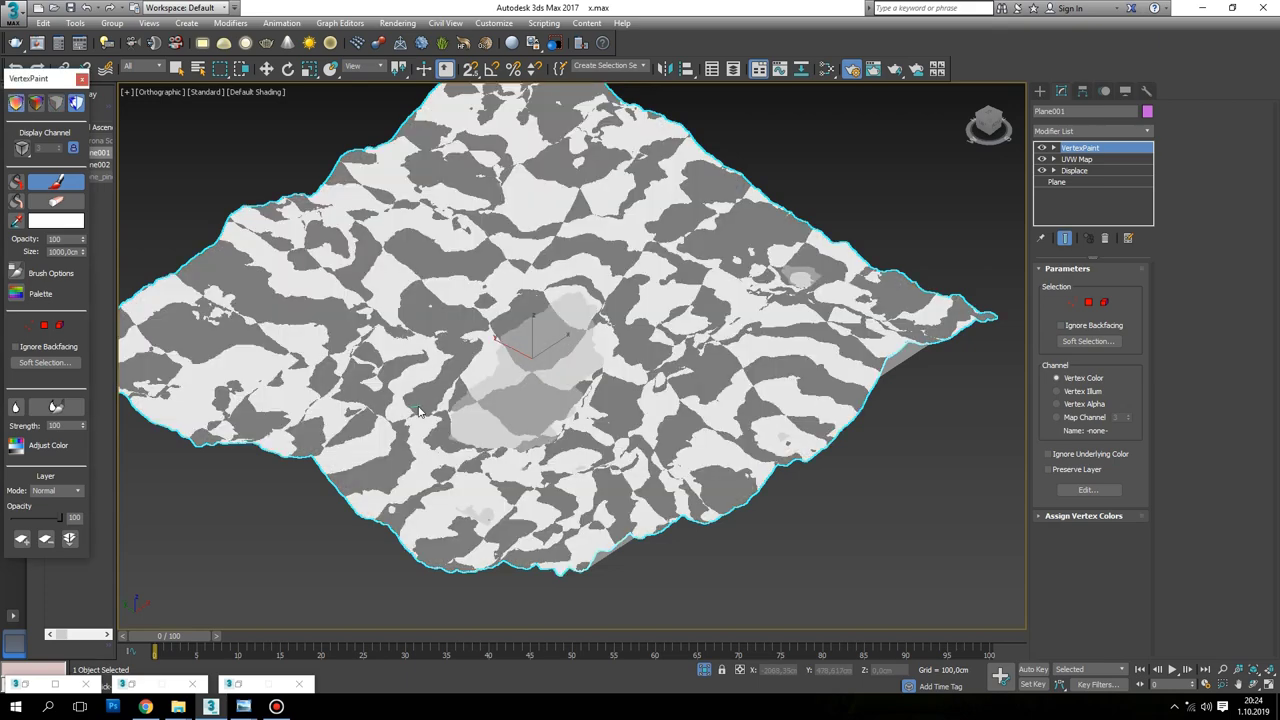
Paint a white patch left of the lake, switching between vertex-colour and shaded display
left_click_drag(395, 402, 480, 322)
key("ctrl+z")
left_click(36, 103)
mouse_move(415, 395)
left_mouse_down()
mouse_move(440, 313)
mouse_move(464, 297)
left_mouse_up()
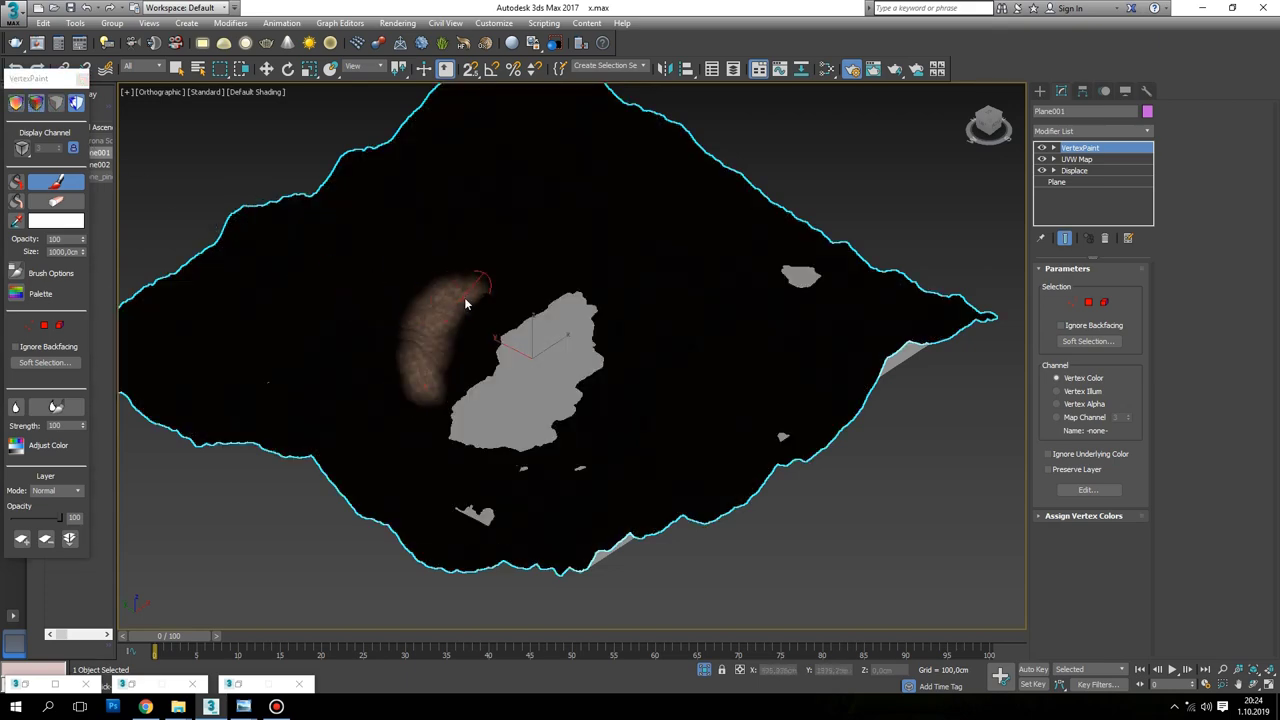
left_click(56, 103)
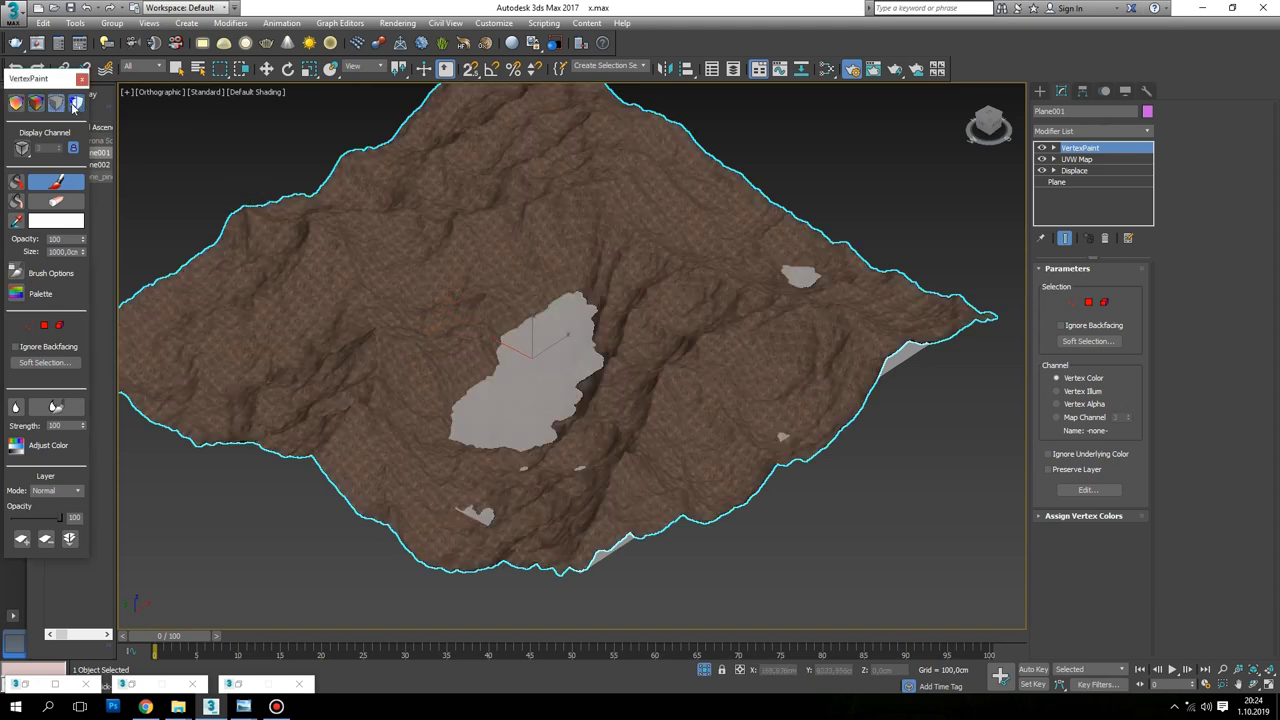
left_click(75, 103)
left_click_drag(416, 397, 469, 354)
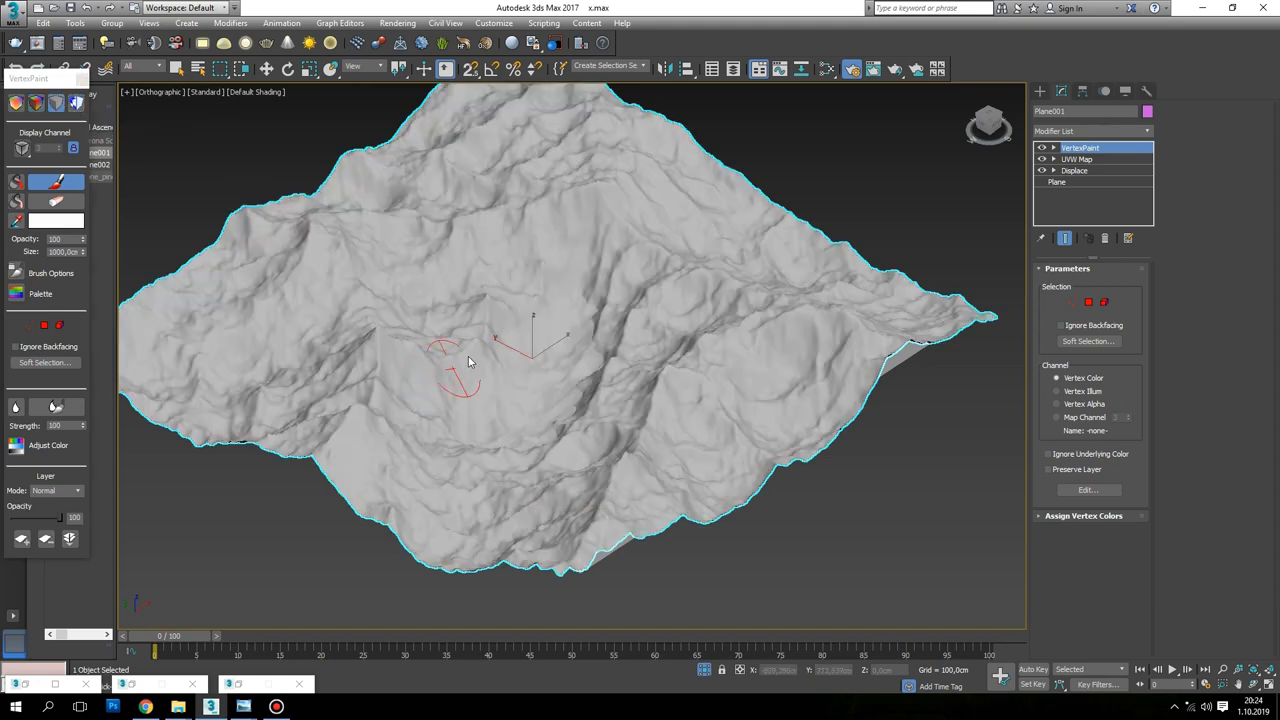
left_click(38, 105)
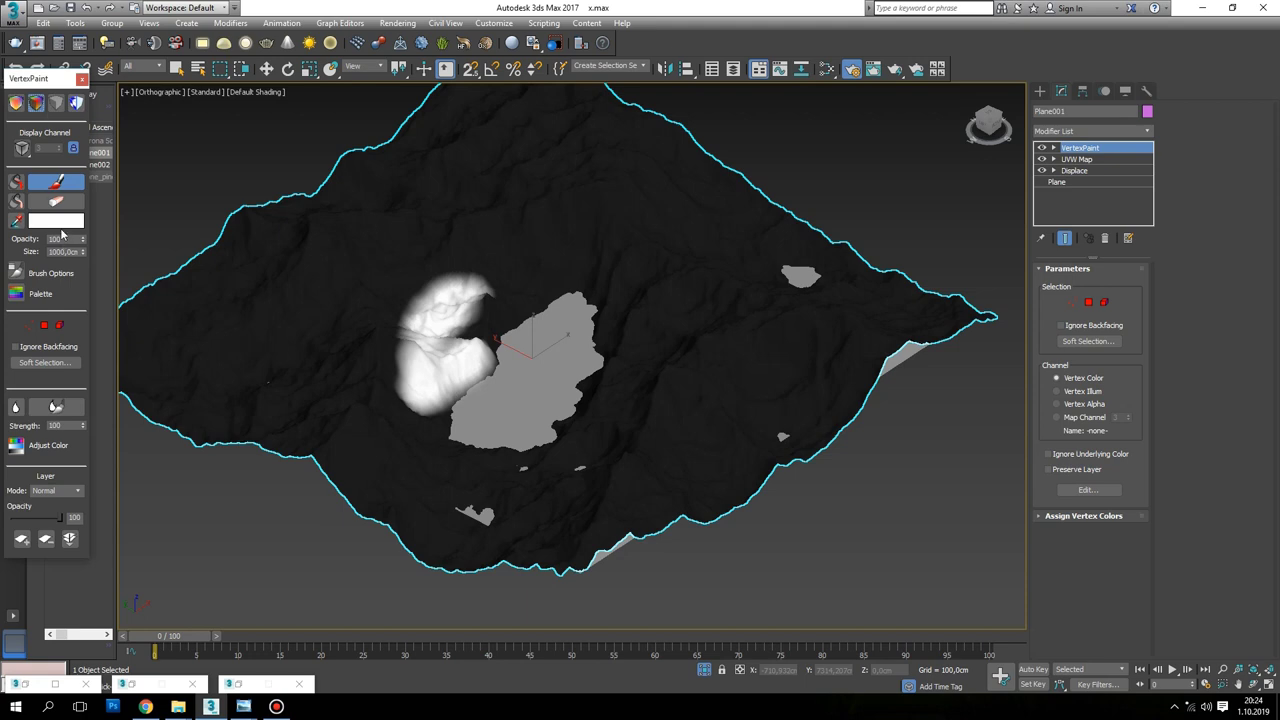
Paint broad white bands around the lake and redo the lower ring stroke
left_click(59, 226)
left_click(492, 205)
mouse_move(414, 375)
left_mouse_down()
mouse_move(505, 290)
mouse_move(571, 266)
mouse_move(609, 271)
mouse_move(636, 355)
mouse_move(587, 469)
mouse_move(606, 500)
mouse_move(650, 508)
mouse_move(672, 445)
mouse_move(705, 432)
mouse_move(712, 378)
mouse_move(685, 265)
mouse_move(618, 210)
mouse_move(537, 209)
mouse_move(437, 237)
mouse_move(395, 268)
mouse_move(265, 312)
mouse_move(268, 360)
mouse_move(358, 488)
mouse_move(321, 325)
mouse_move(372, 290)
mouse_move(378, 425)
mouse_move(415, 500)
mouse_move(443, 527)
mouse_move(418, 470)
mouse_move(500, 478)
mouse_move(462, 460)
mouse_move(557, 537)
mouse_move(514, 545)
mouse_move(600, 529)
mouse_move(545, 490)
mouse_move(670, 430)
left_mouse_up()
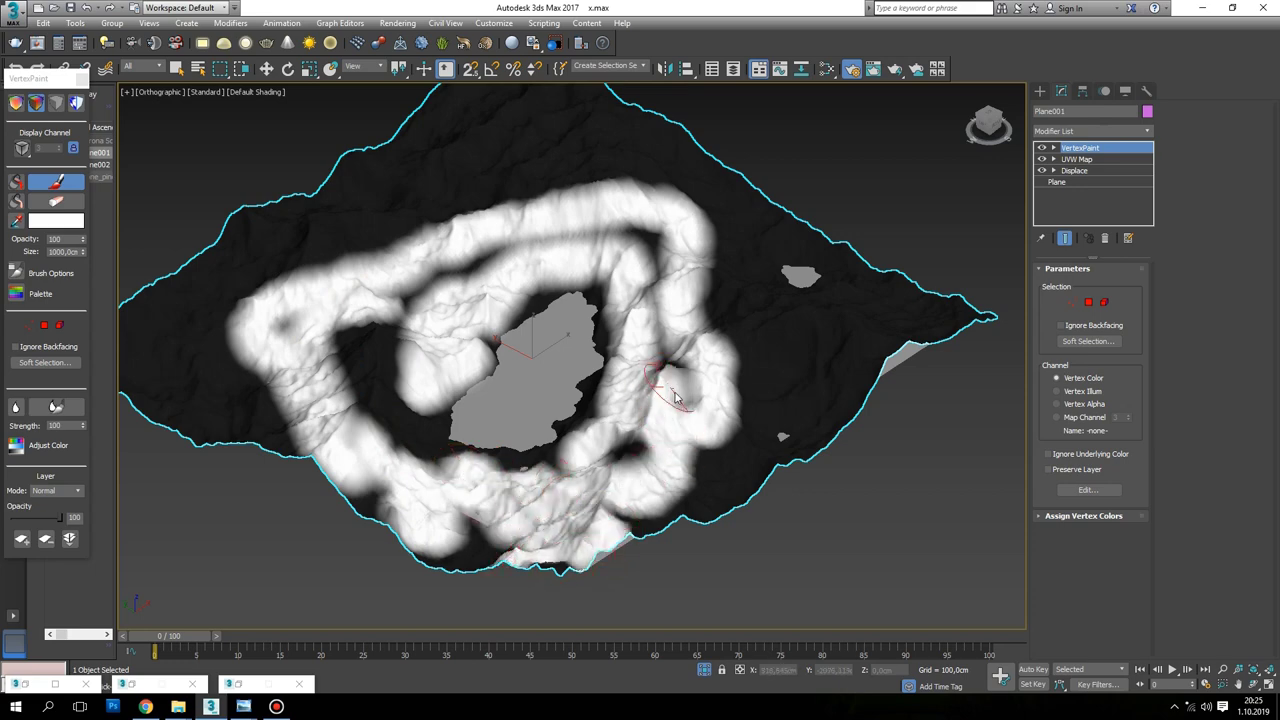
key("ctrl+z")
mouse_move(700, 432)
left_mouse_down()
mouse_move(570, 500)
mouse_move(380, 451)
mouse_move(374, 514)
mouse_move(603, 543)
mouse_move(400, 495)
mouse_move(135, 345)
left_mouse_up()
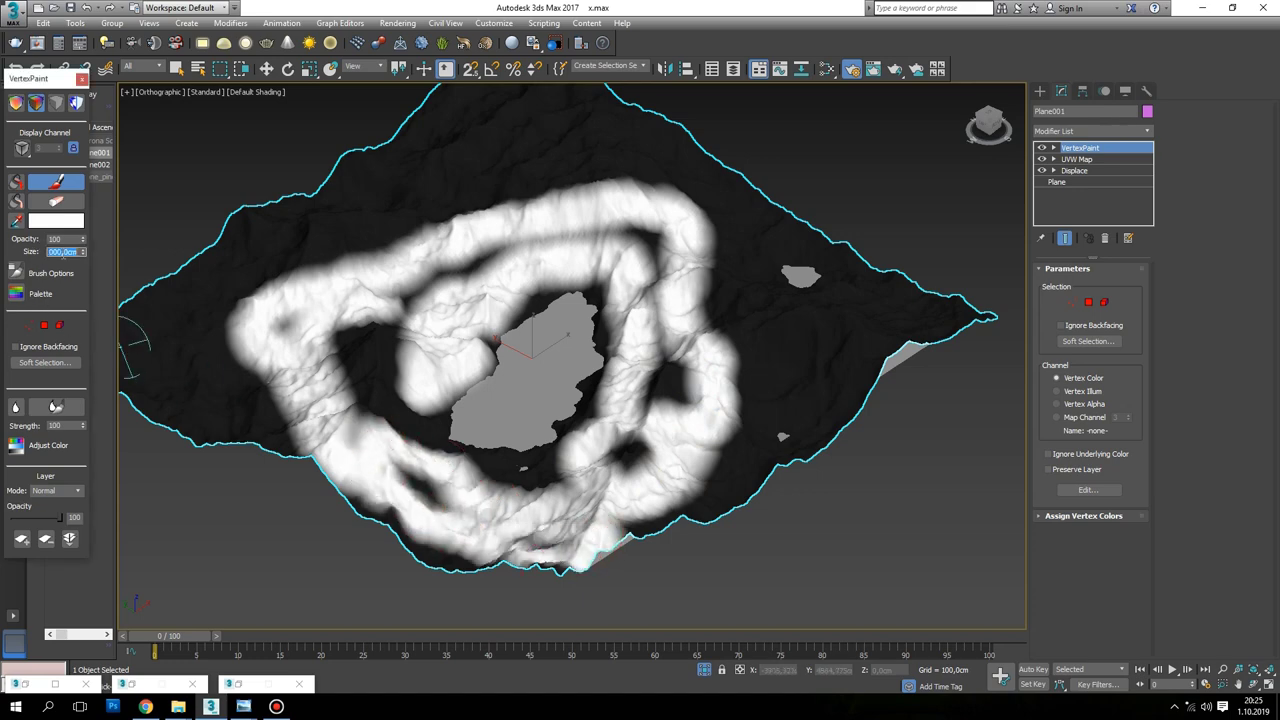
Paint white along the left and upper edges and centre-left terrain with the 1500 cm brush
mouse_move(250, 405)
left_mouse_down()
mouse_move(200, 388)
mouse_move(145, 335)
mouse_move(253, 215)
left_mouse_up()
mouse_move(283, 285)
left_mouse_down()
mouse_move(772, 218)
mouse_move(732, 370)
mouse_move(467, 186)
mouse_move(403, 350)
left_mouse_up()
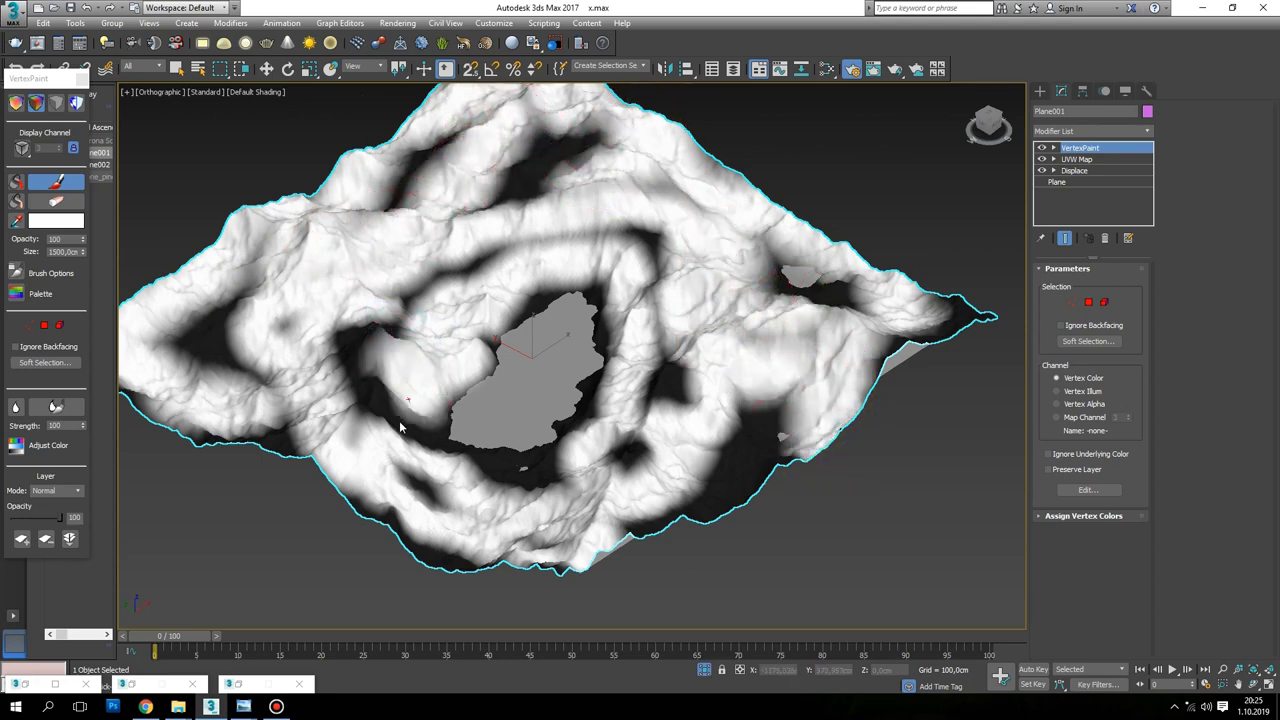
left_click_drag(403, 350, 525, 490)
scroll(502, 511, "up", 5)
scroll(502, 511, "down", 5)
mouse_move(686, 423)
middle_mouse_down("alt")
mouse_move(808, 343)
mouse_move(713, 377)
mouse_move(711, 396)
mouse_move(980, 249)
middle_mouse_up("alt")
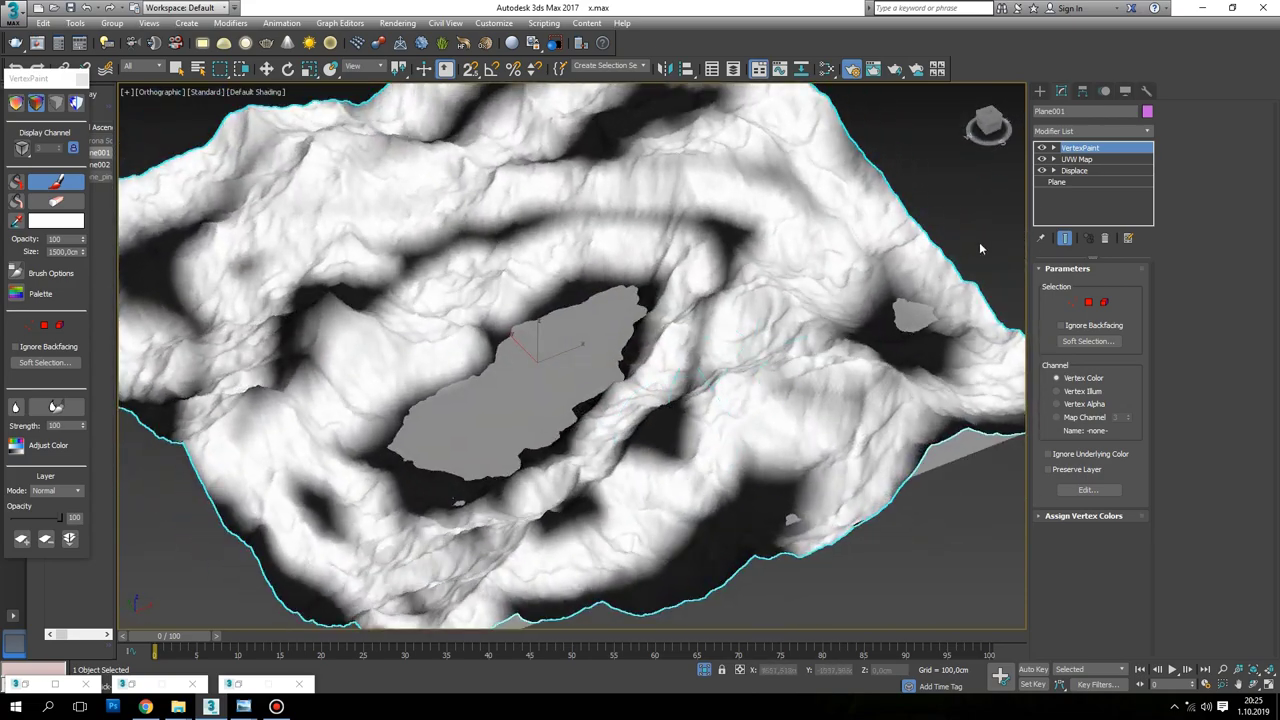
left_click(1040, 96)
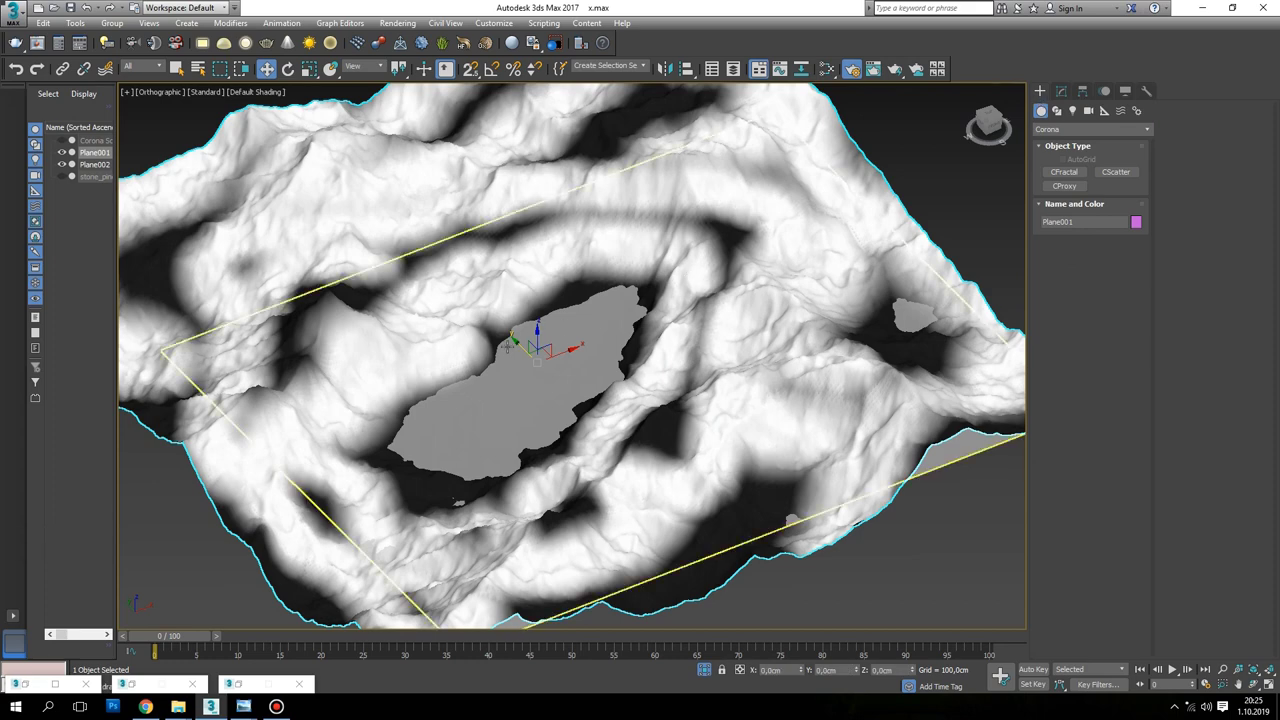
Open the Slate Material Editor and add a Vertex Color map node found by searching 'ver'
key("m")
double_click(645, 161)
type("ver")
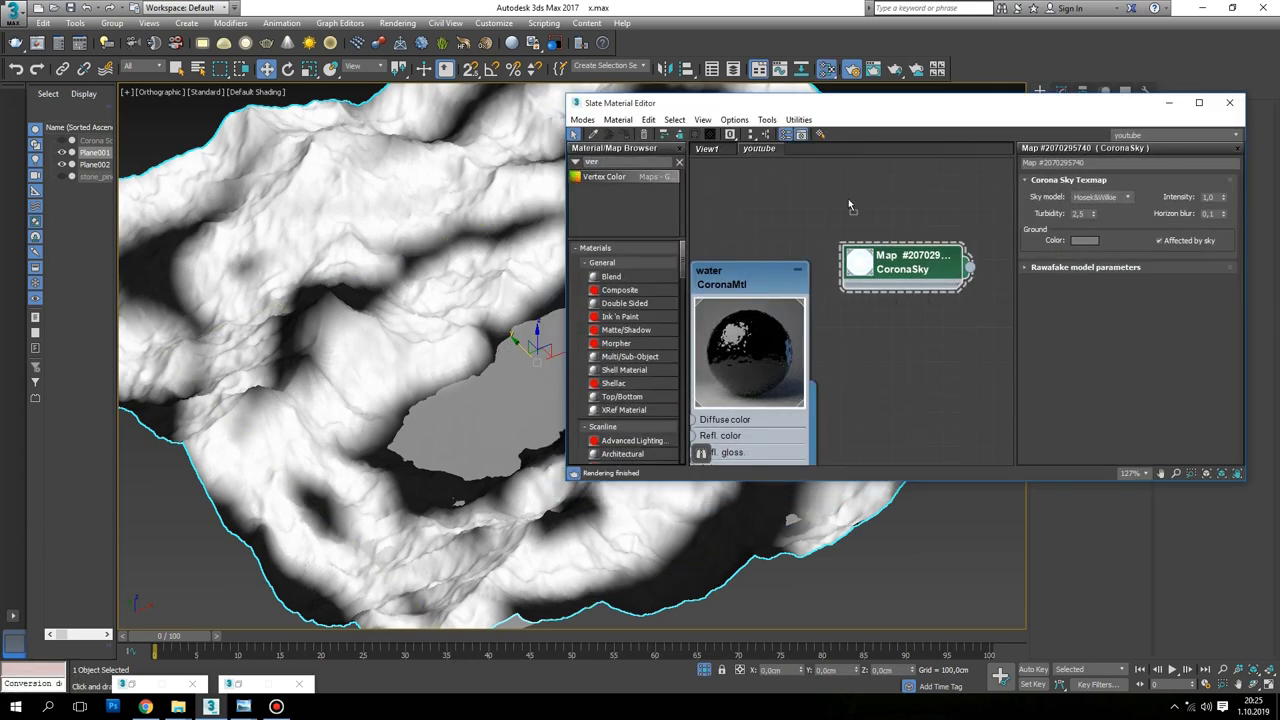
left_click_drag(641, 180, 810, 195)
left_click_drag(838, 105, 320, 120)
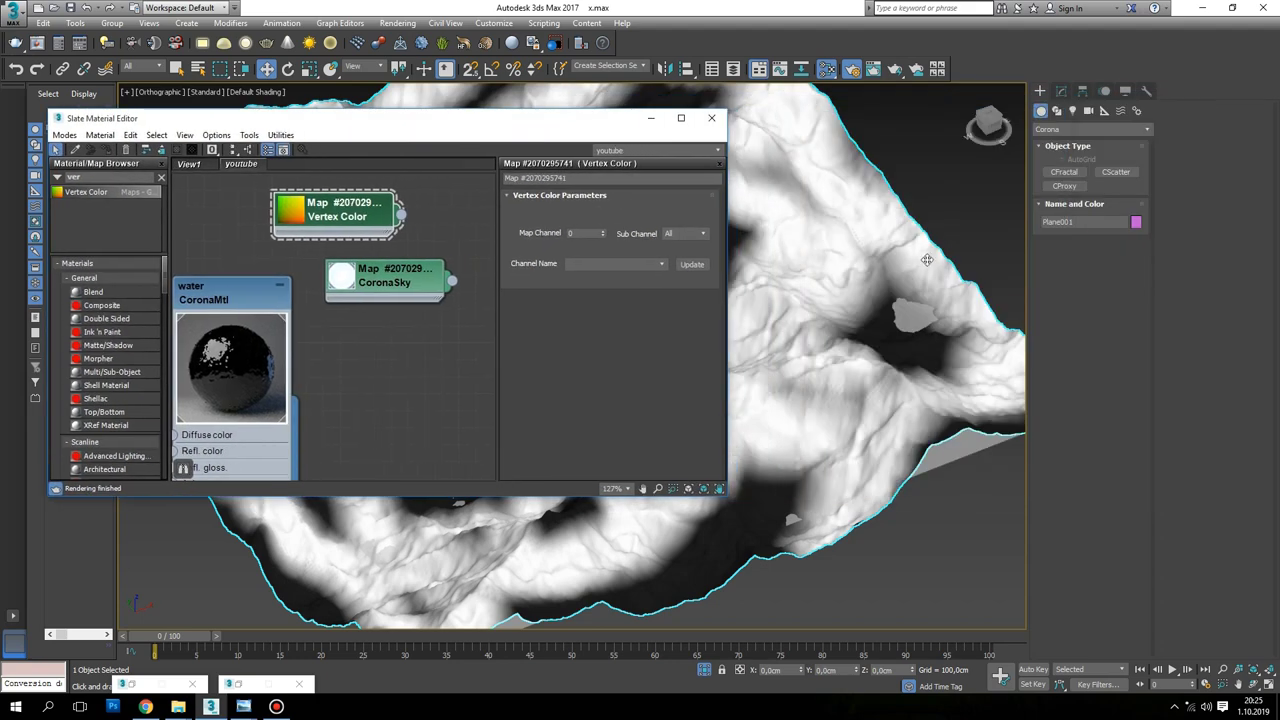
Check the terrain's modifier stack, selecting UVW Map, then return to VertexPaint
left_click(1062, 92)
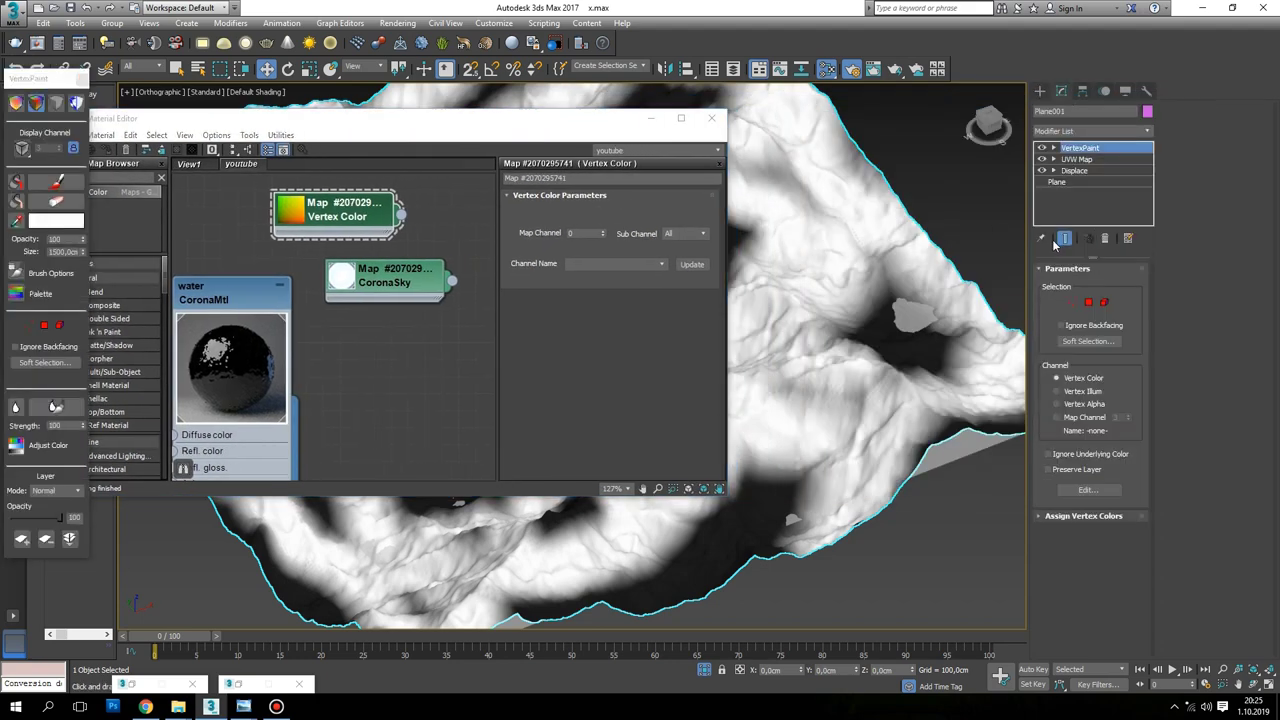
left_click(1077, 159)
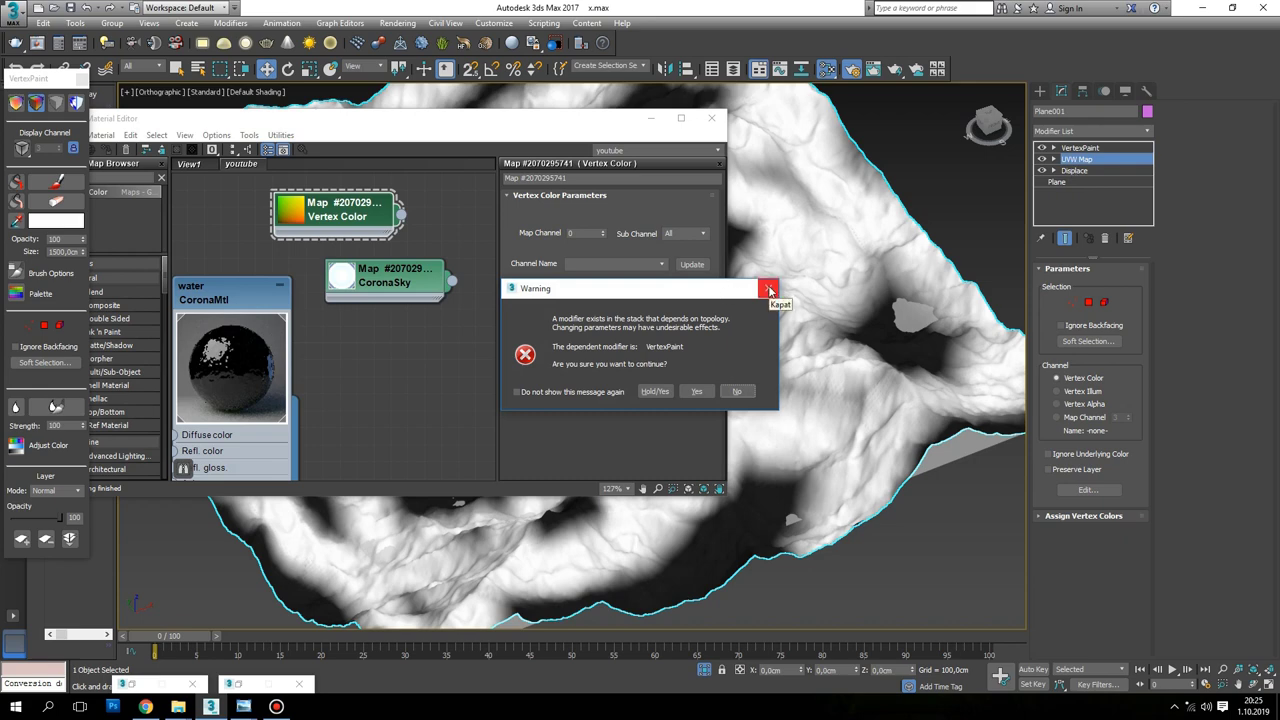
left_click(769, 290)
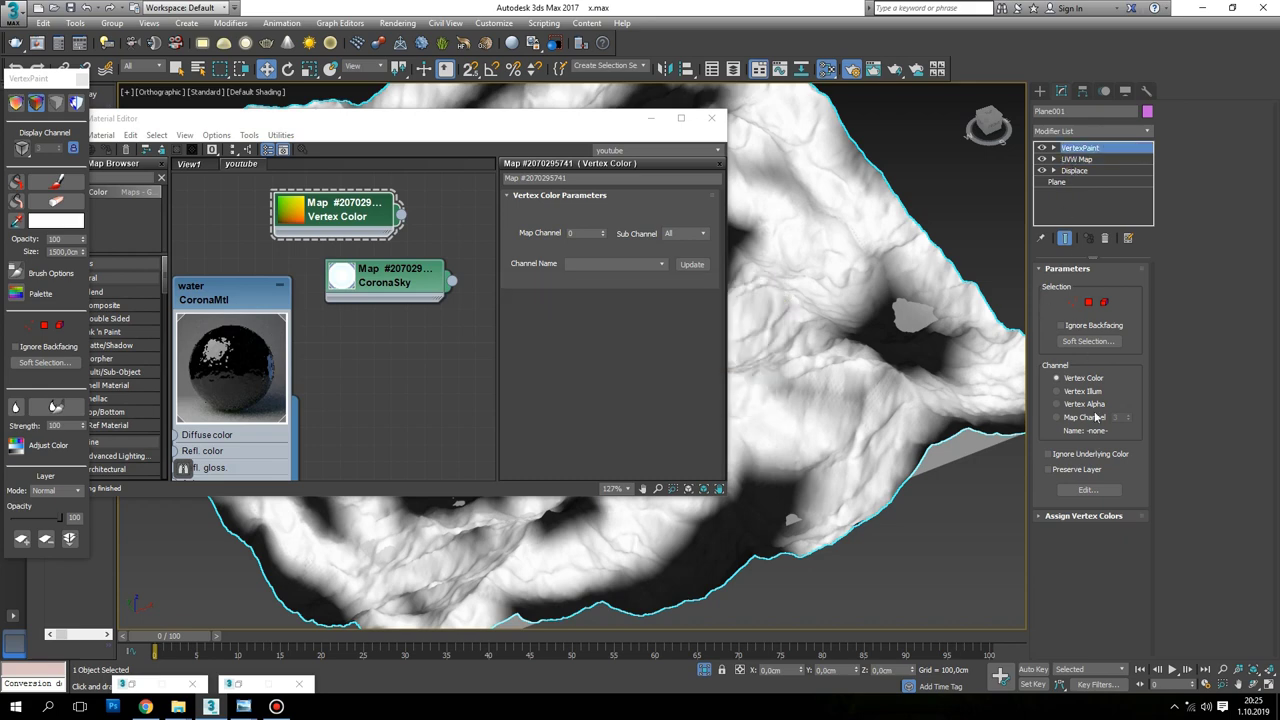
left_click(1075, 149)
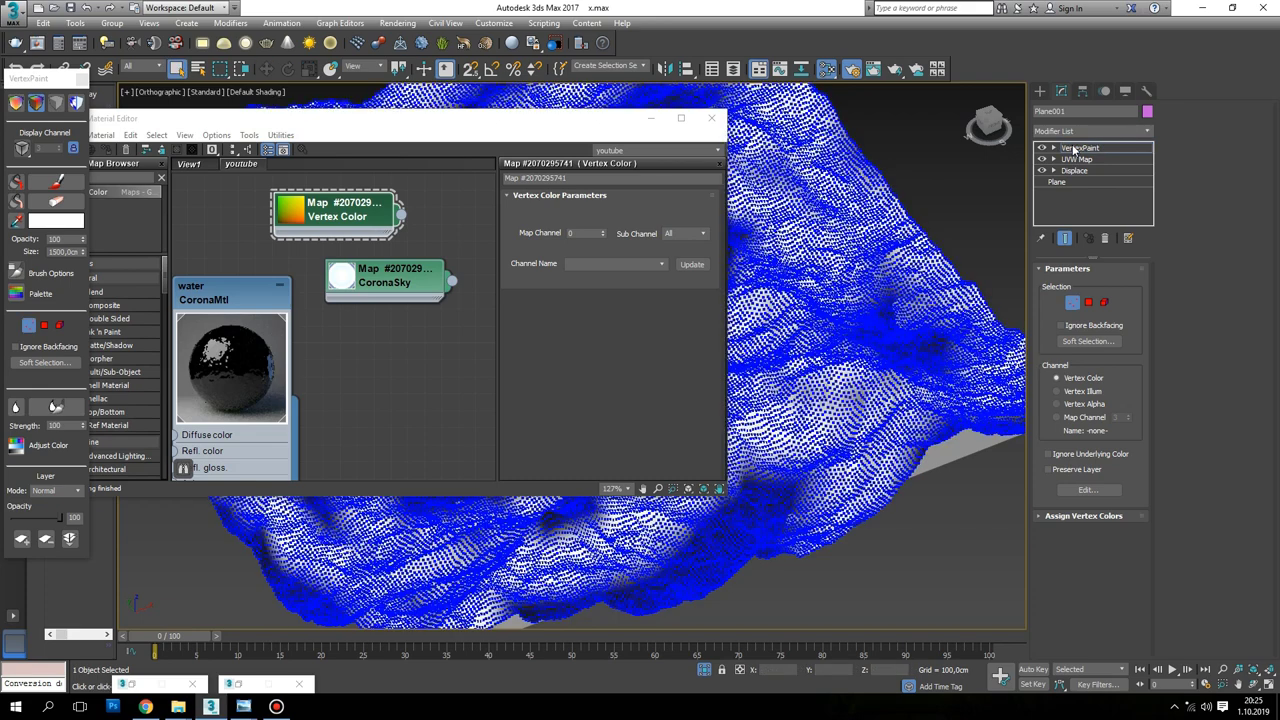
left_click(1073, 302)
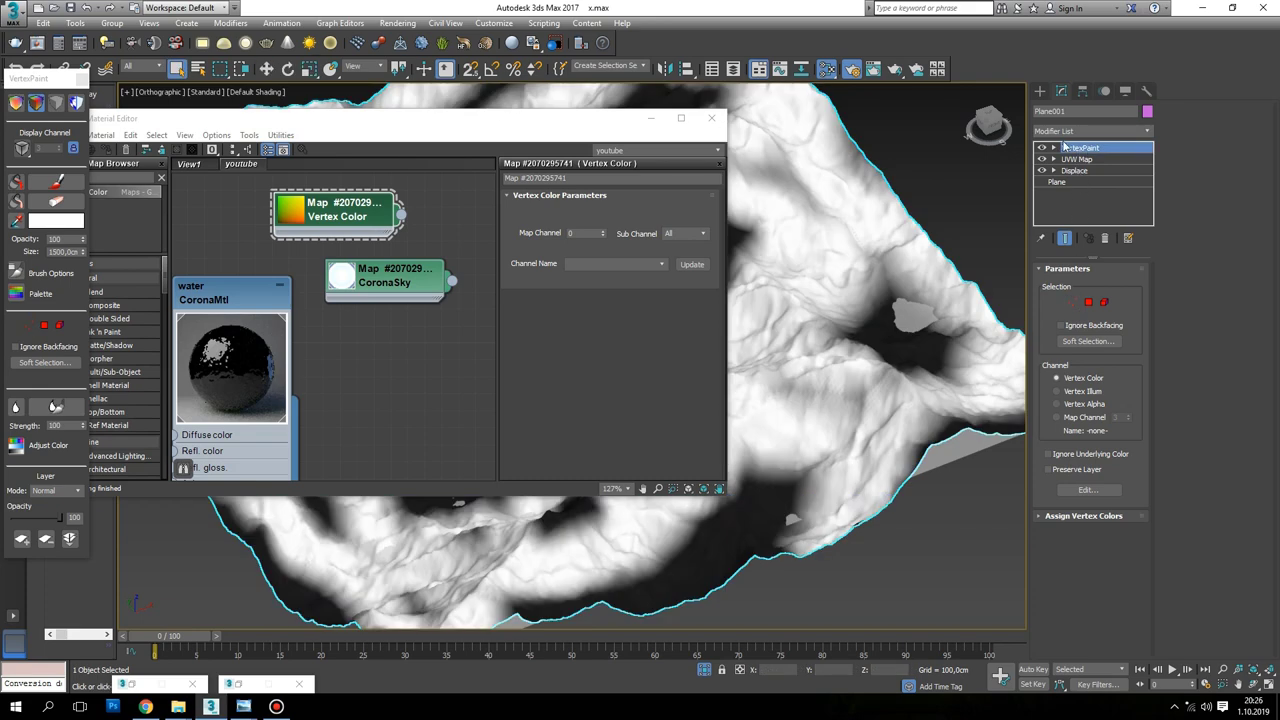
Reposition the material editor and close the VertexPaint toolbox
scroll(346, 318, "down", 2)
scroll(346, 336, "down", 2)
scroll(346, 361, "down", 1)
scroll(346, 361, "down", 2)
left_click_drag(540, 118, 912, 211)
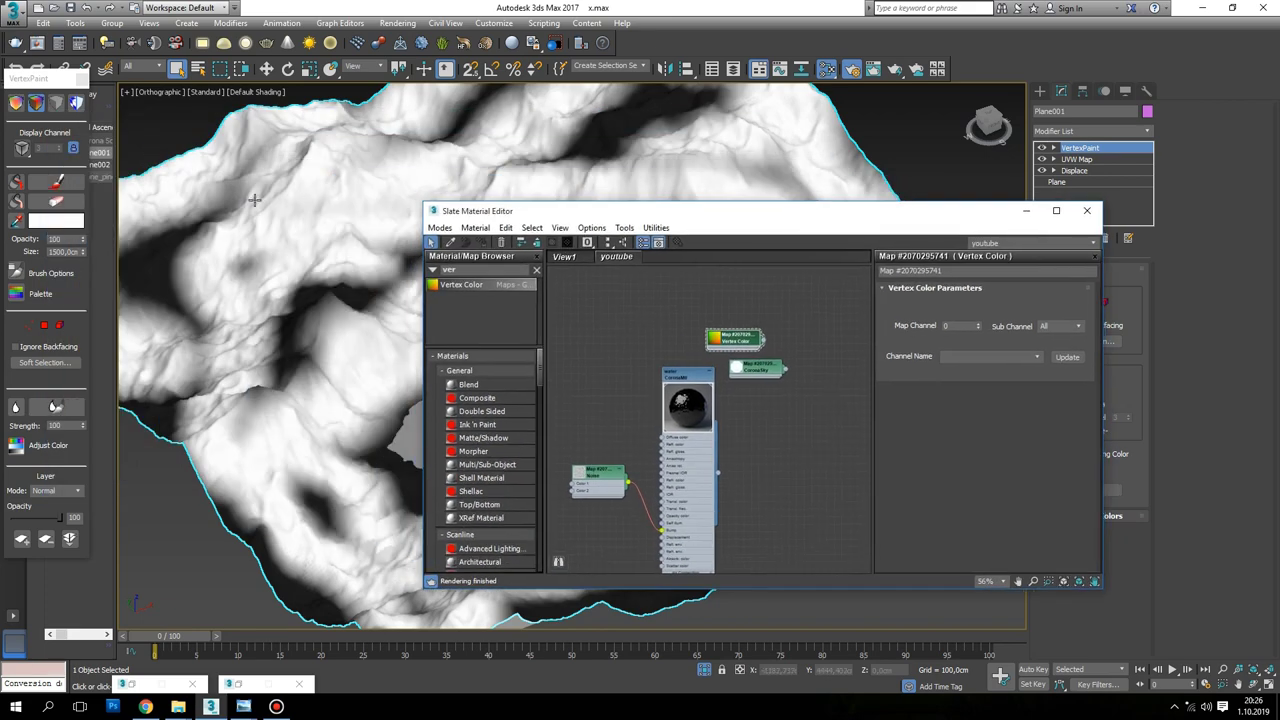
scroll(250, 183, "down", 3)
left_click(82, 78)
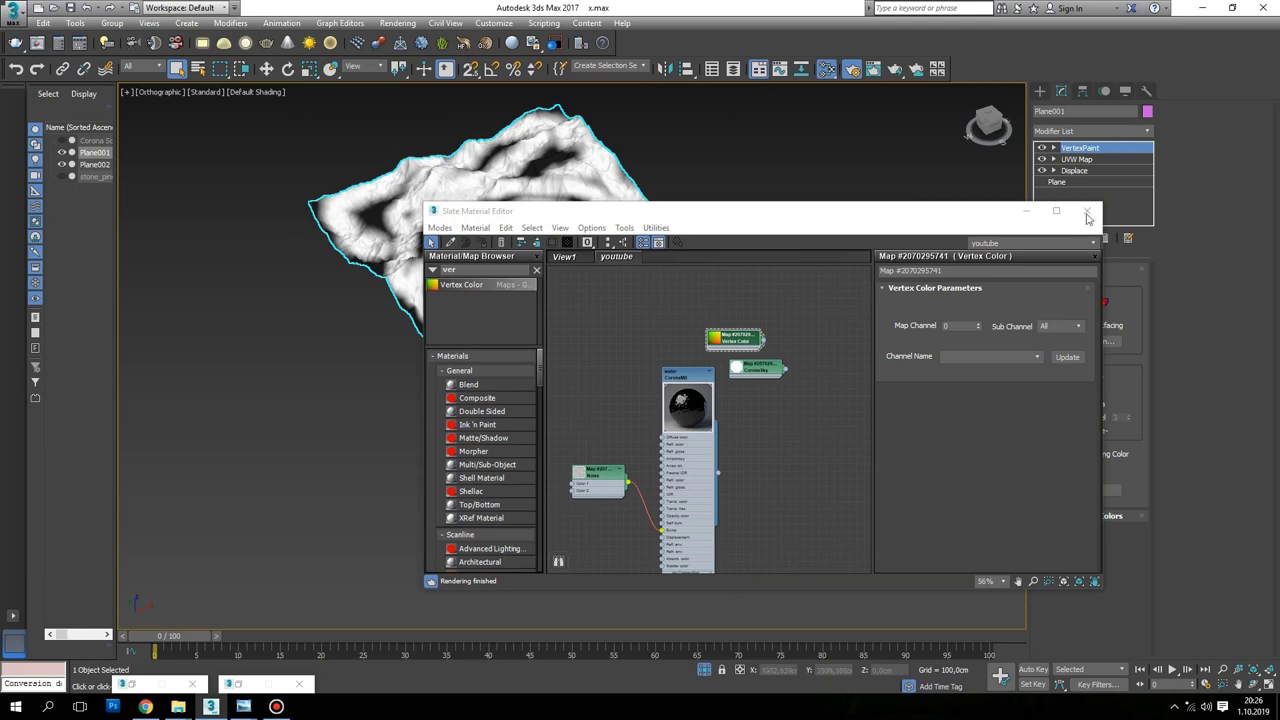
Unhide all scattered objects and move the material editor to the left side
left_click(1040, 91)
mouse_move(622, 212)
left_mouse_down()
mouse_move(622, 373)
mouse_move(412, 406)
left_mouse_up()
middle_click_drag(572, 270, 704, 158, "alt")
right_click(704, 158)
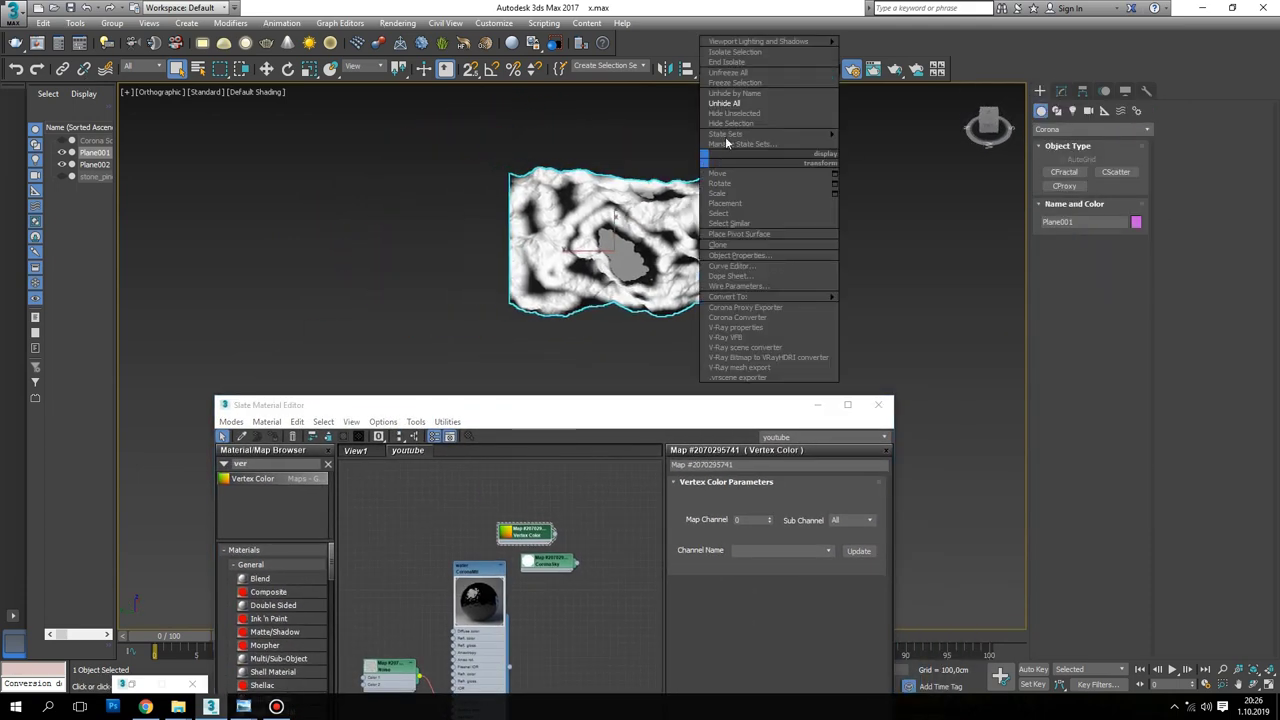
left_click(724, 103)
left_click_drag(556, 406, 945, 185)
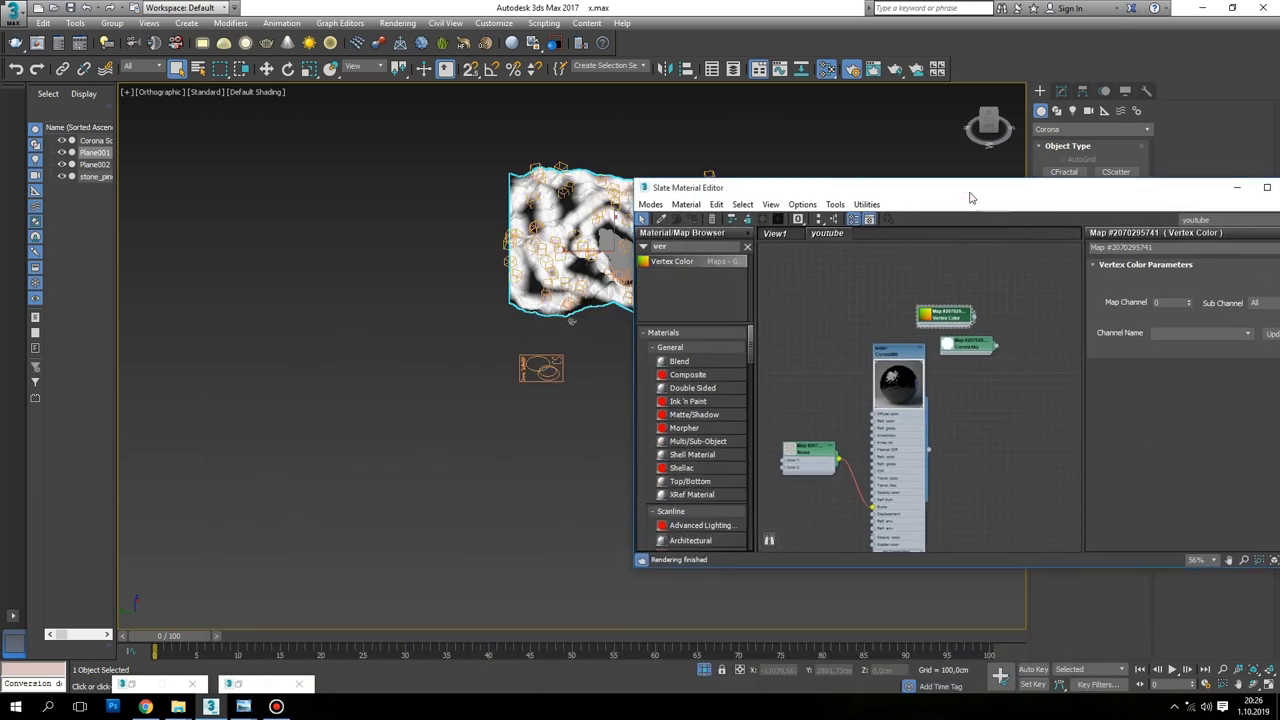
left_click(993, 175)
mouse_move(1067, 182)
left_mouse_down()
mouse_move(463, 182)
mouse_move(513, 178)
left_mouse_up()
Wire the Vertex Color map into the CoronaScatter Map slot as an instance
left_click(1061, 91)
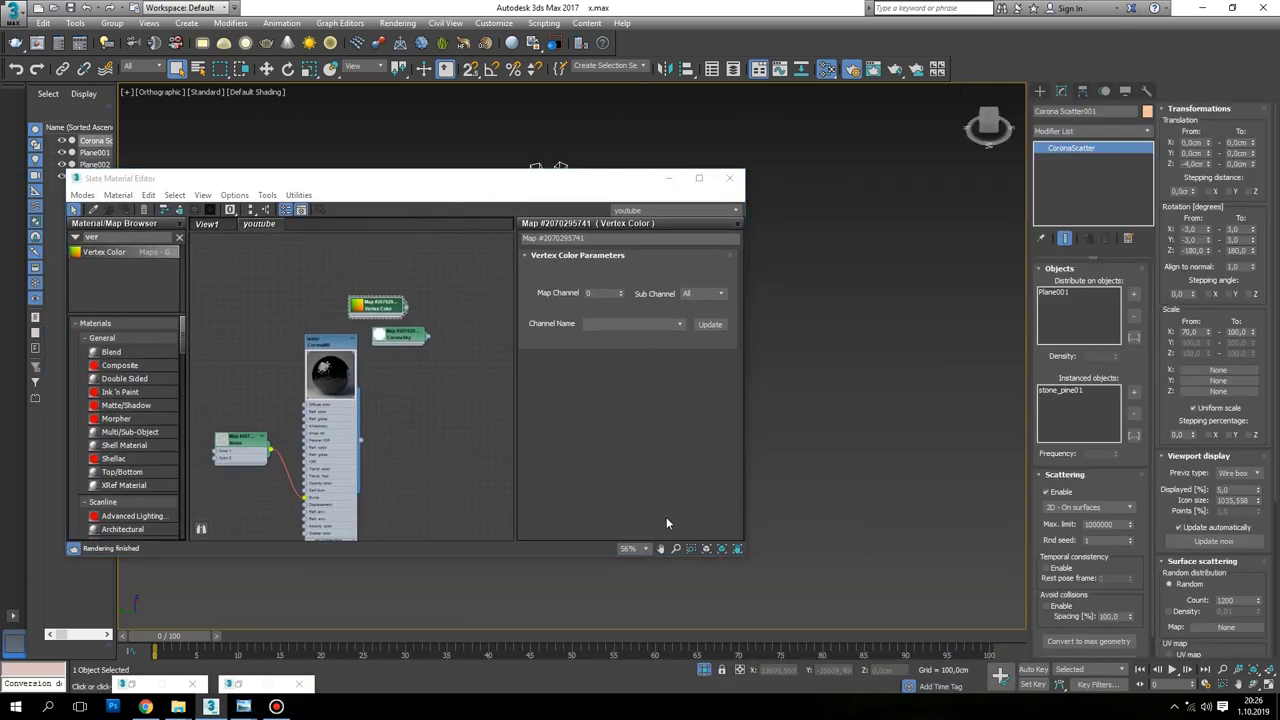
mouse_move(405, 310)
left_mouse_down()
mouse_move(1248, 648)
mouse_move(1240, 628)
left_mouse_up()
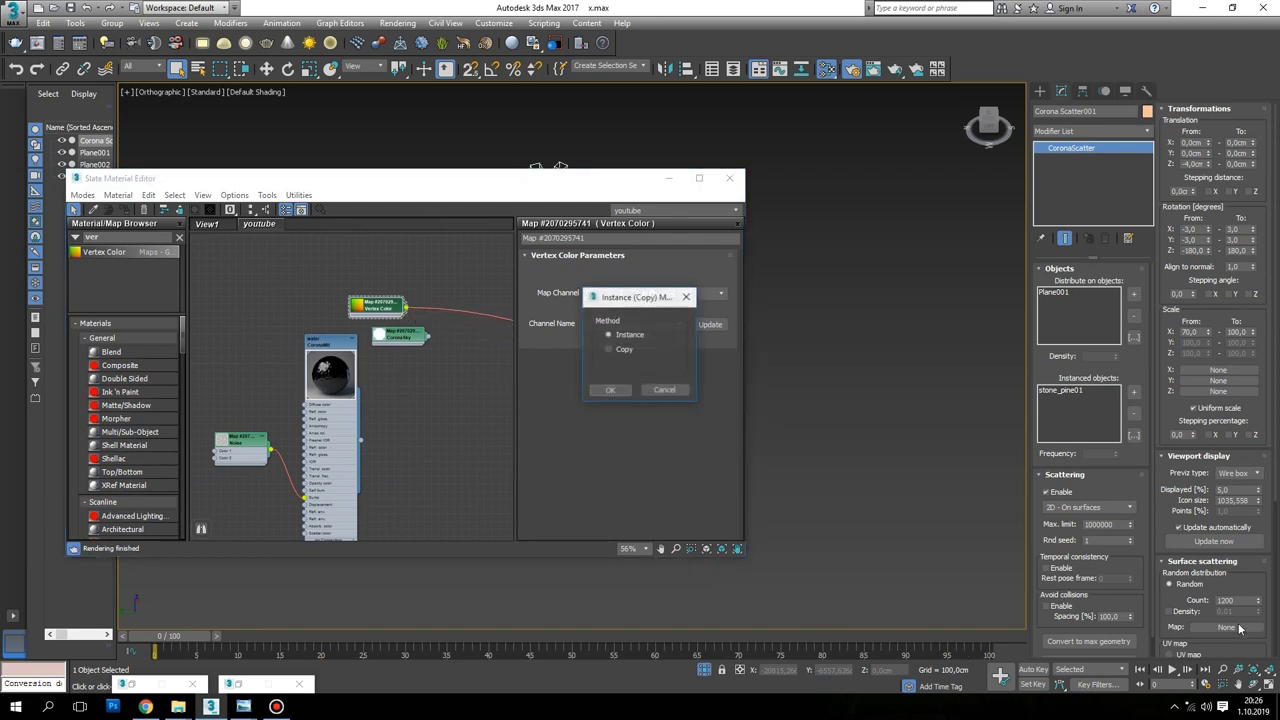
left_click(609, 390)
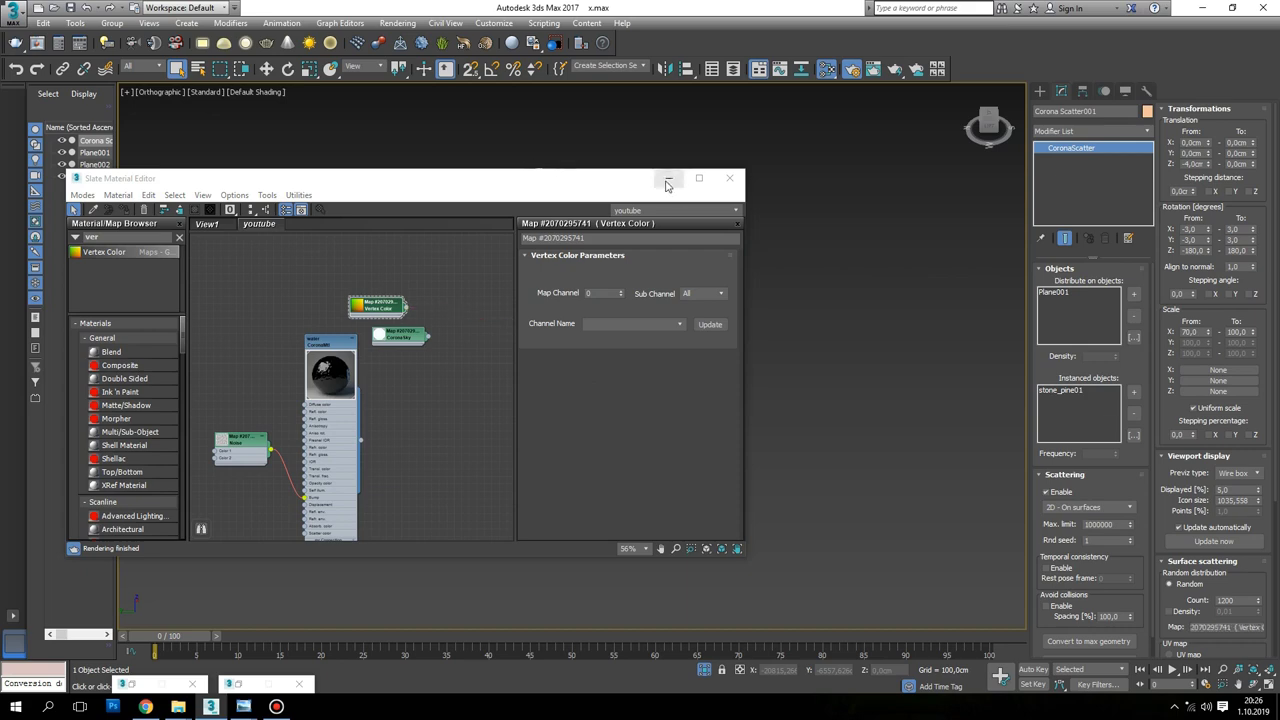
left_click(669, 178)
Orbit to the scattered terrain and select Plane001 to reopen its VertexPaint
middle_click_drag(730, 273, 721, 224, "alt")
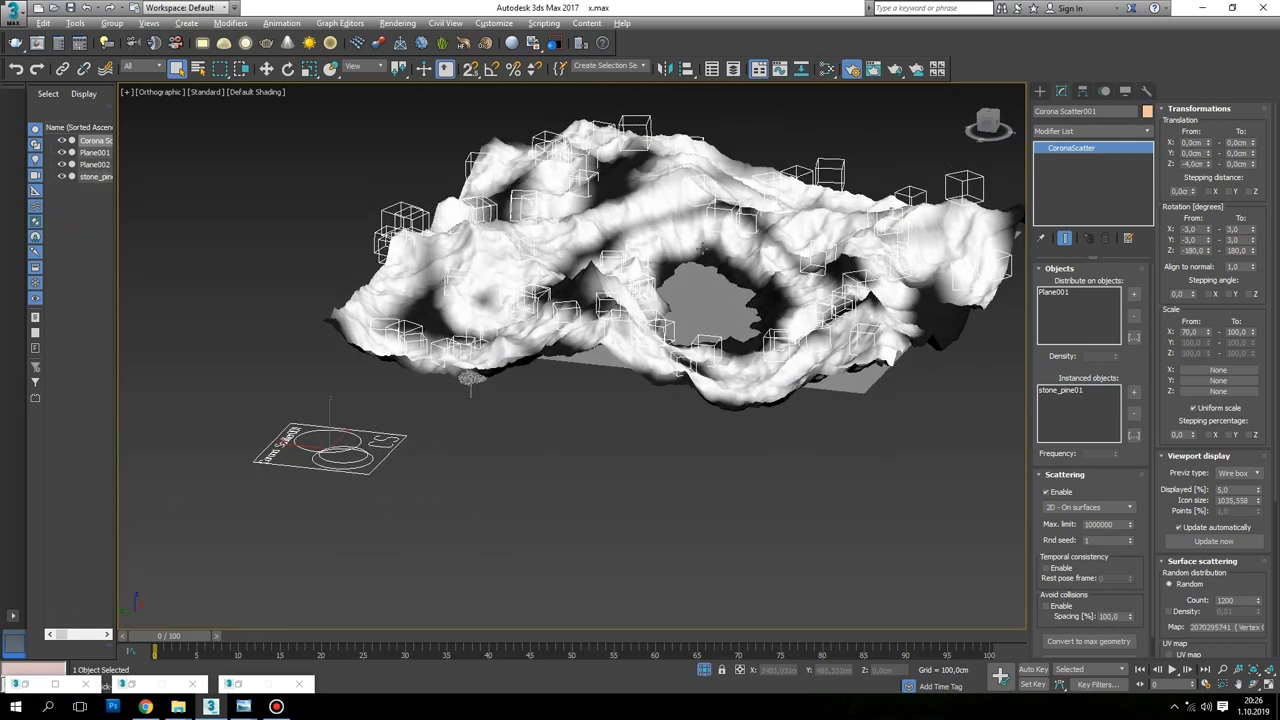
left_click(689, 234)
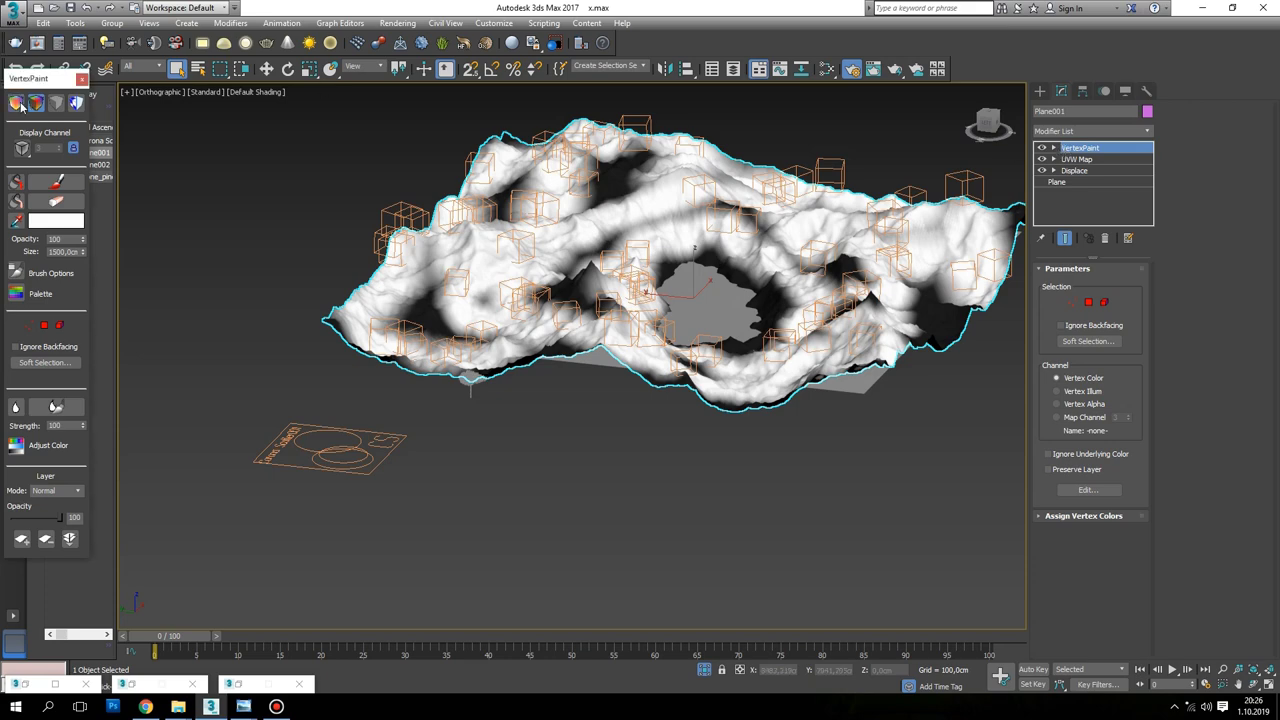
left_click(38, 104)
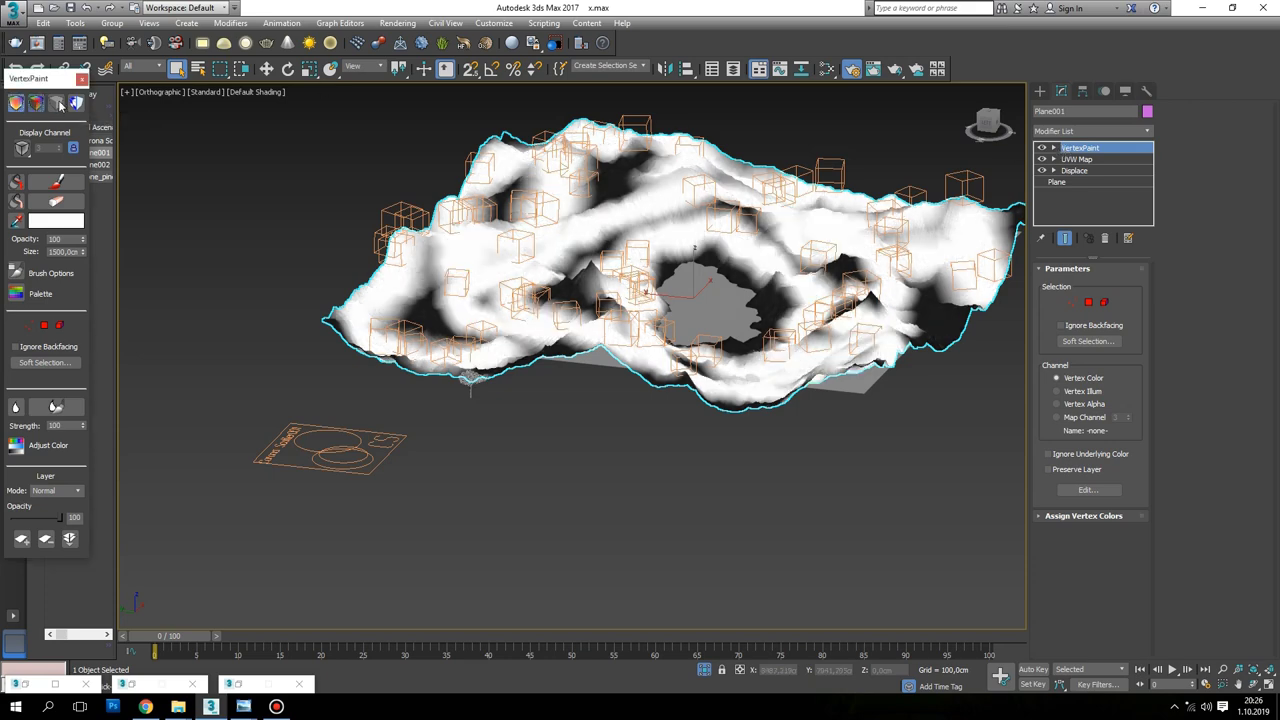
Cycle the VertexPaint display modes and close the toolbox, returning to grey shading
left_click(56, 105)
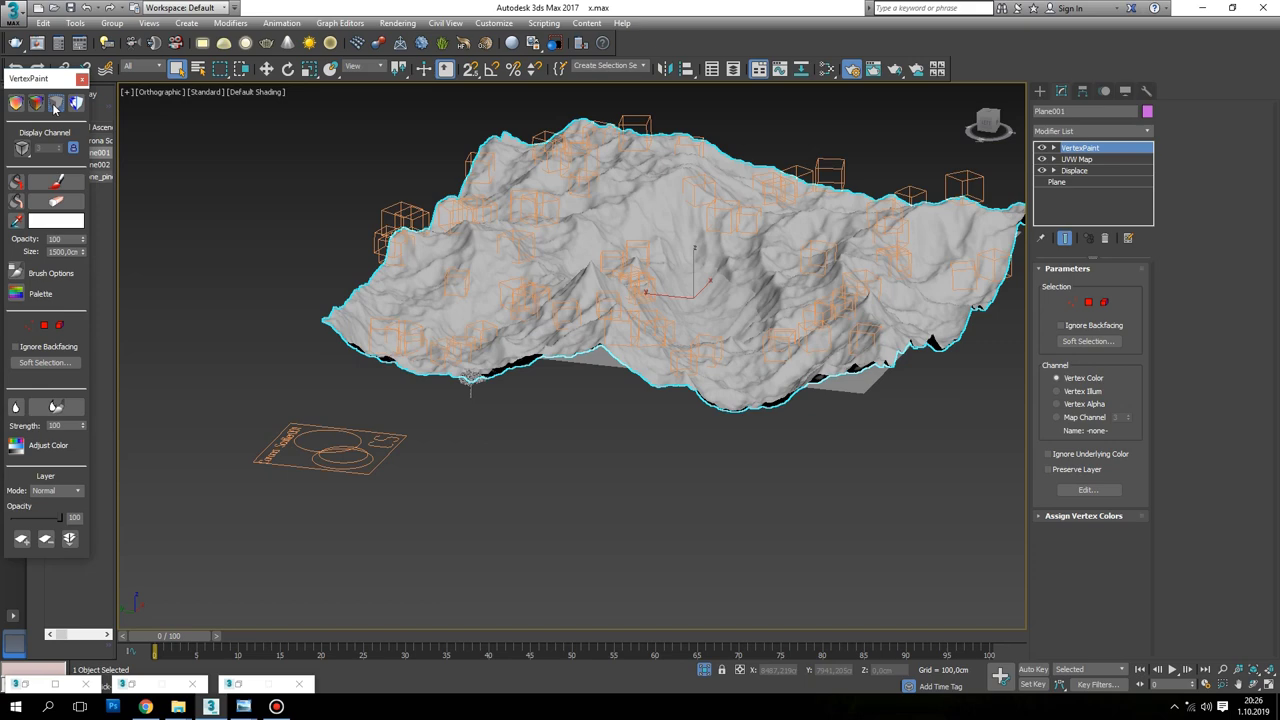
left_click(75, 105)
left_click(56, 104)
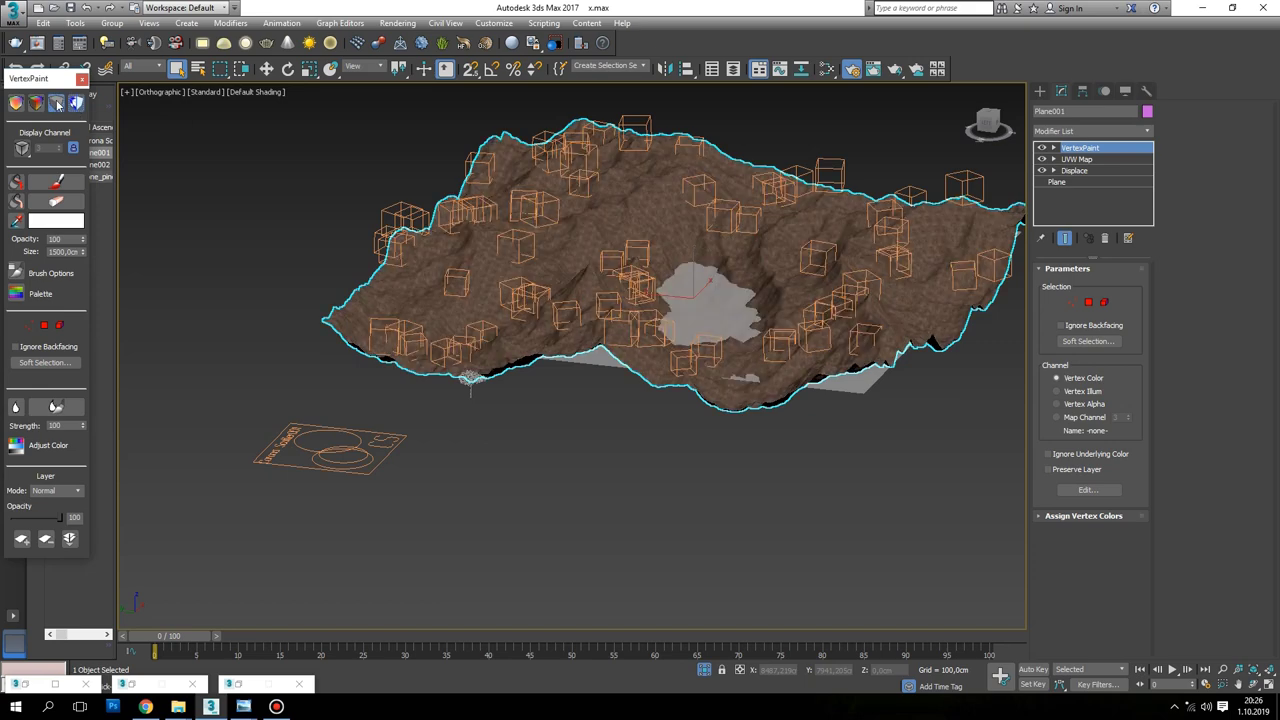
left_click(75, 105)
left_click(81, 78)
Orbit the terrain, then switch to a Top view framed with zoom extents
scroll(758, 340, "up", 5)
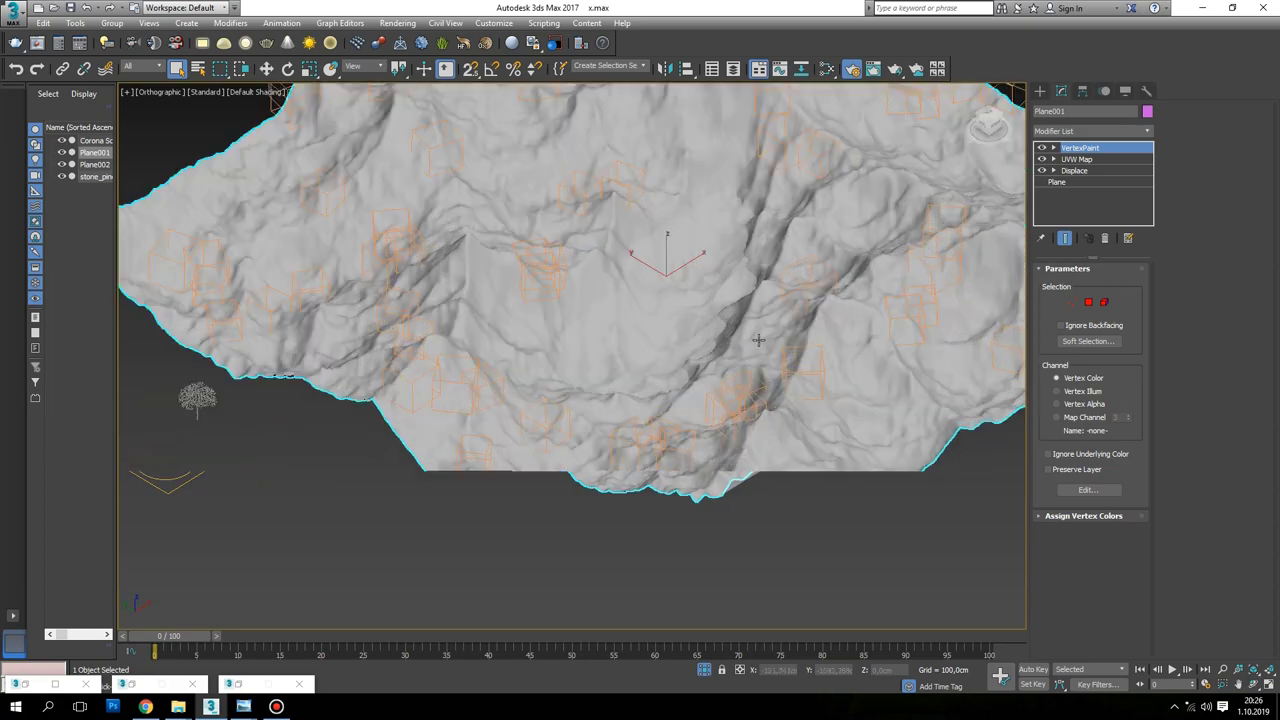
middle_click_drag(758, 340, 998, 187, "alt")
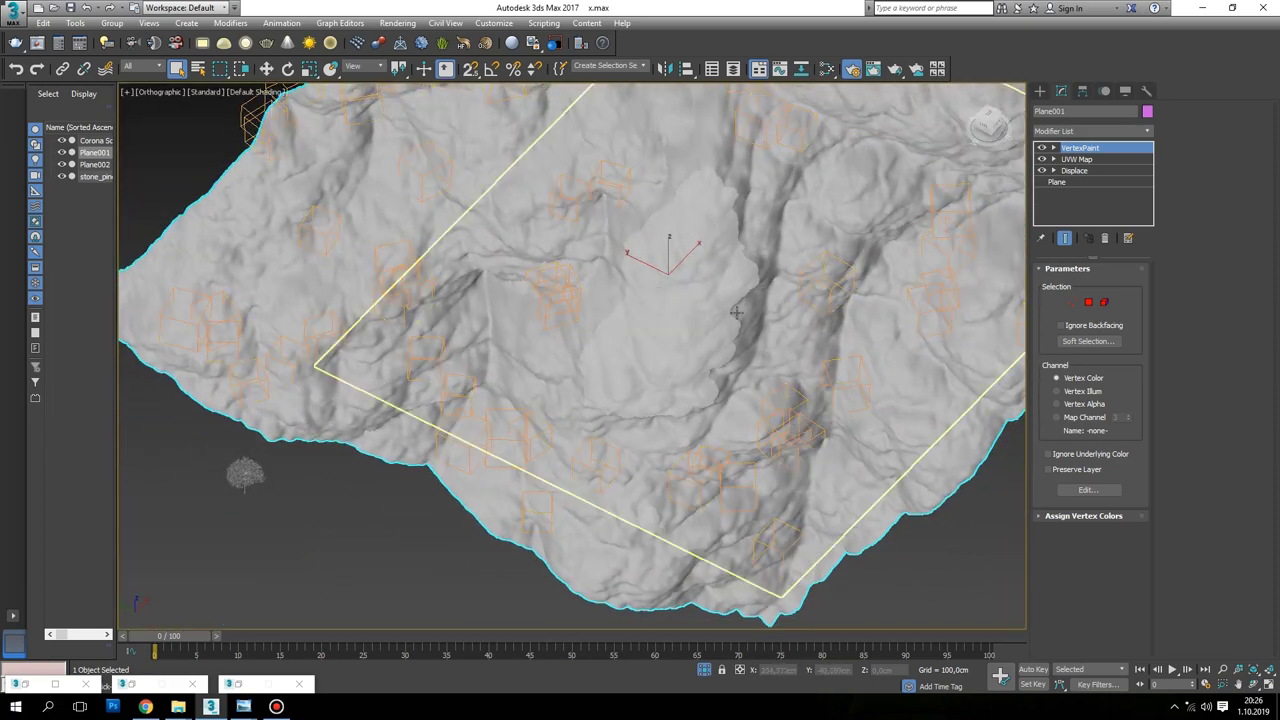
key("t")
key("z")
left_click(1040, 91)
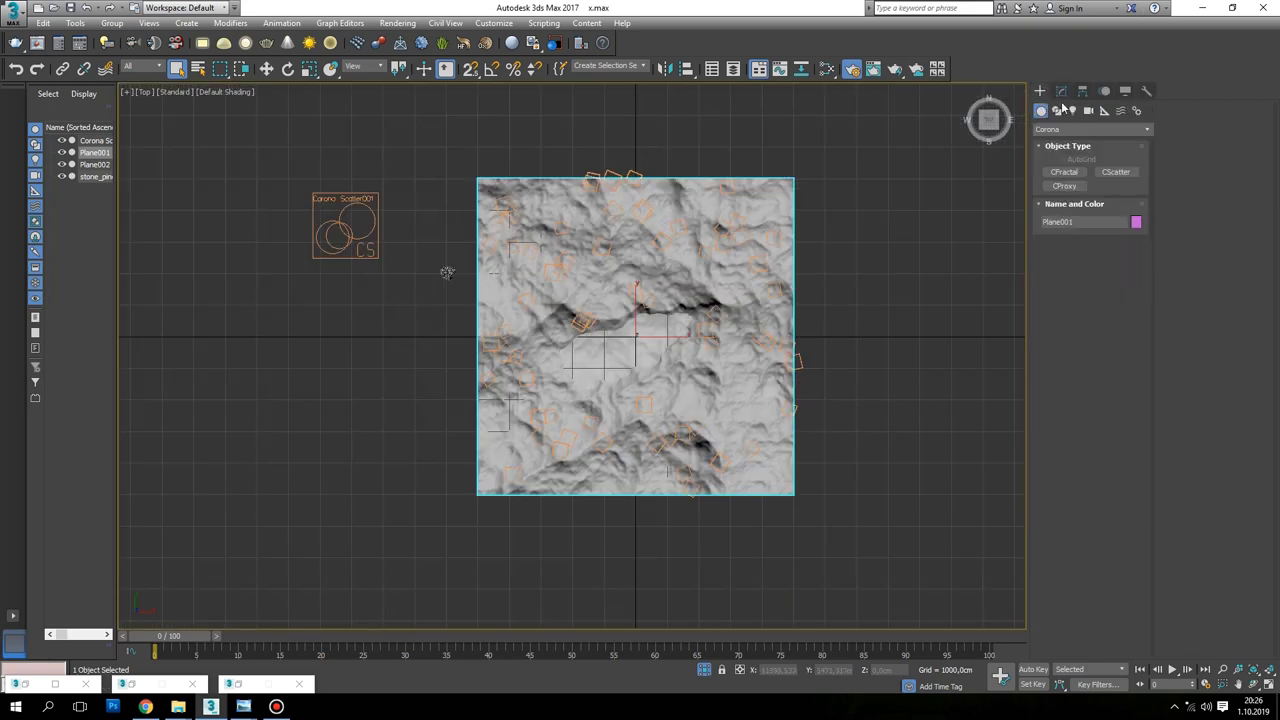
Create a target camera below the terrain aimed at its centre and look through it
left_click(1089, 111)
left_click(1116, 172)
left_click_drag(526, 520, 601, 377)
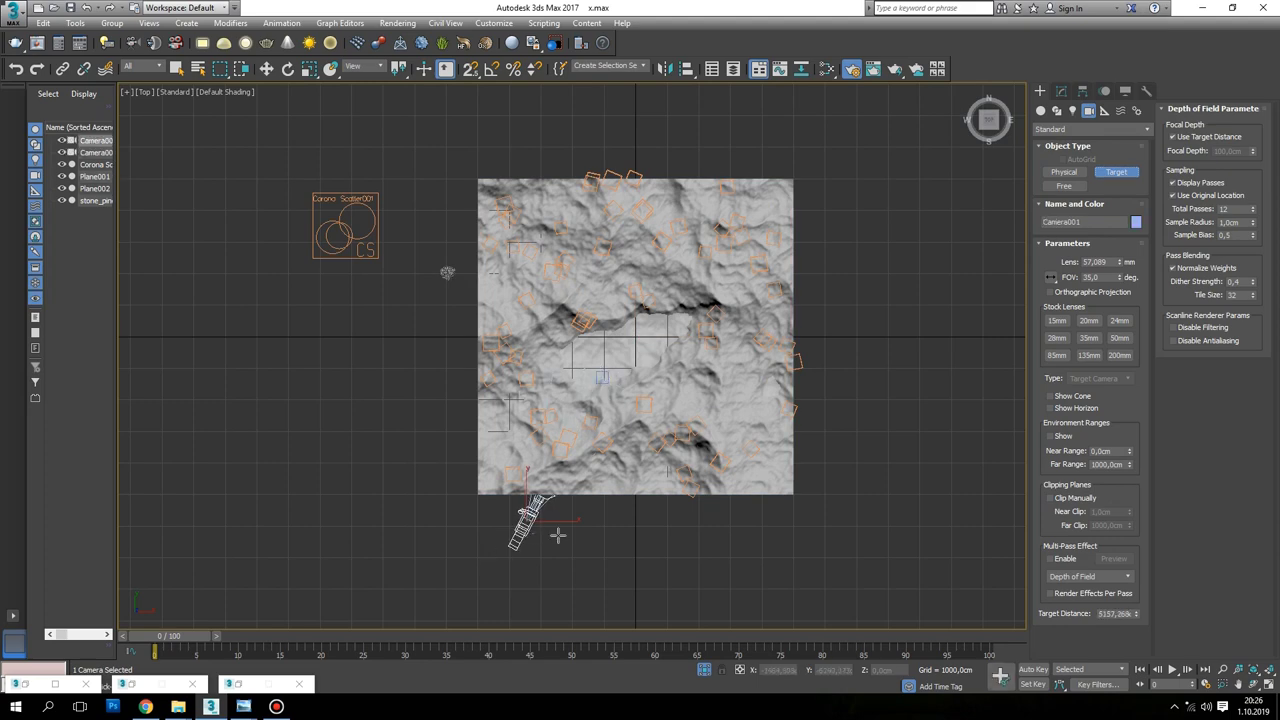
key("c")
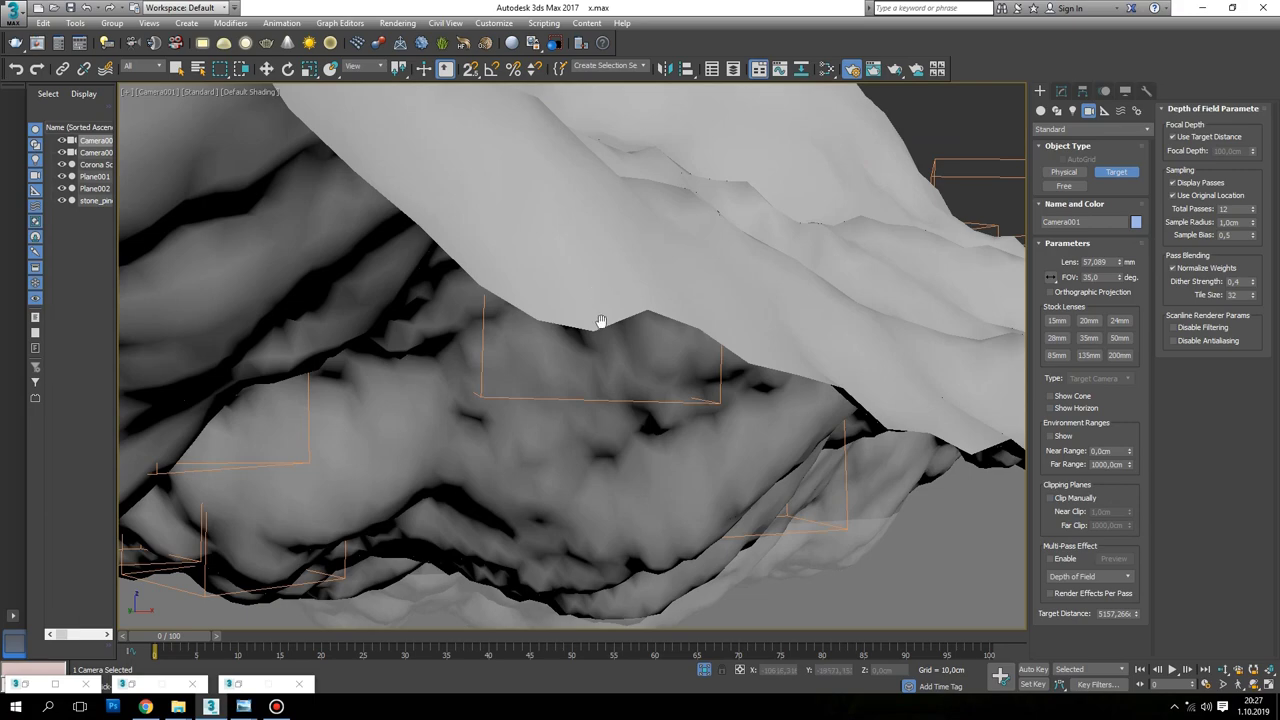
Pan, dolly and orbit the camera to frame a close view of the terrain surface
mouse_move(600, 320)
middle_mouse_down()
mouse_move(667, 466)
mouse_move(900, 560)
middle_mouse_up()
left_click(1250, 688)
left_click_drag(749, 497, 597, 414)
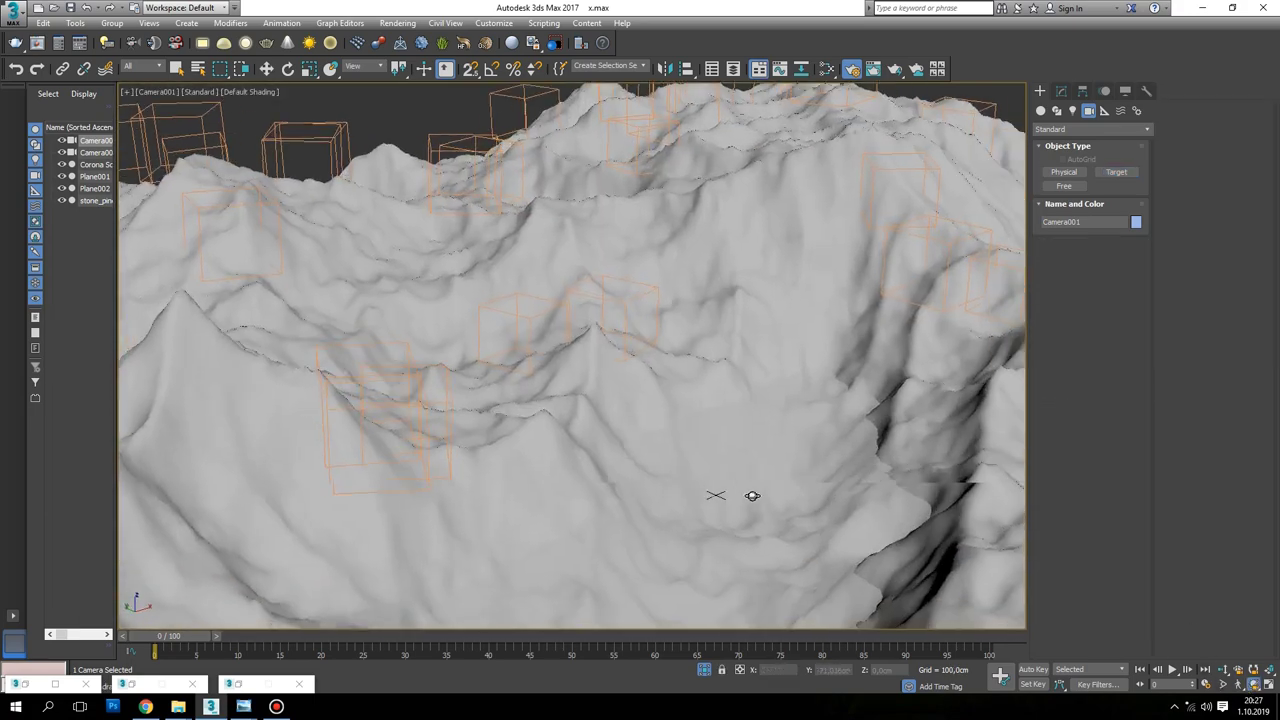
left_click(597, 414)
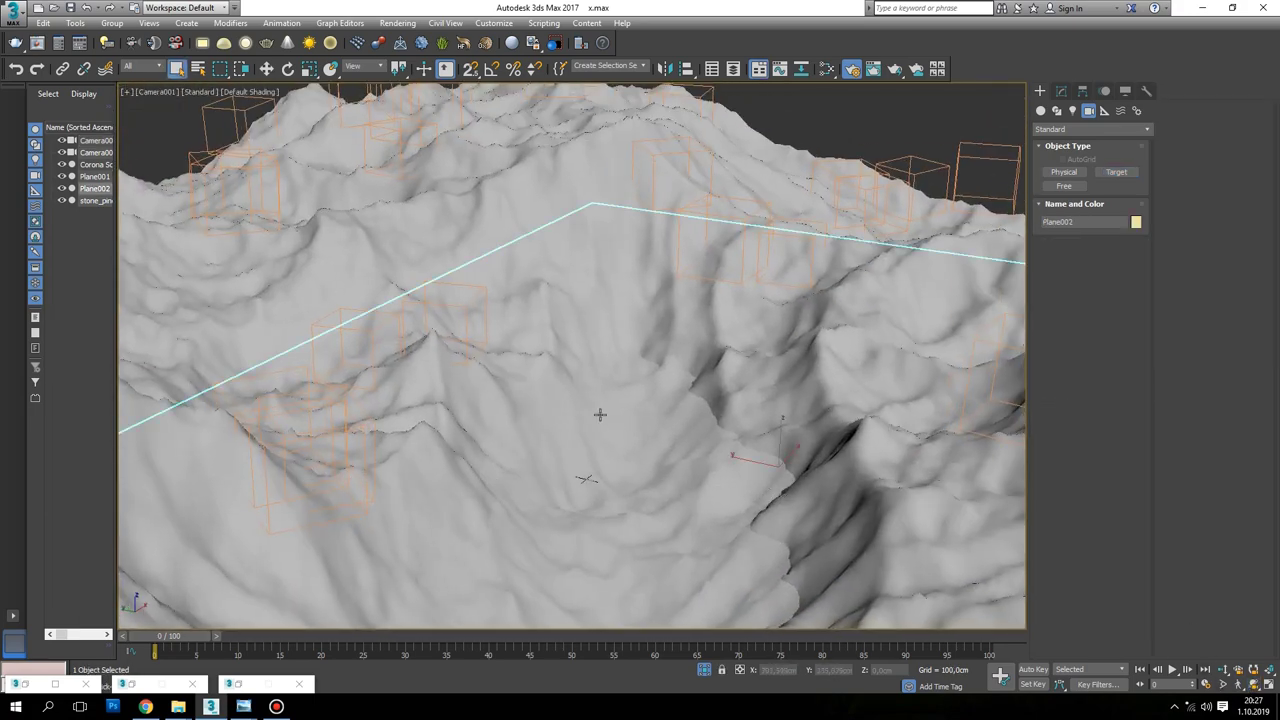
middle_click_drag(620, 423, 612, 241)
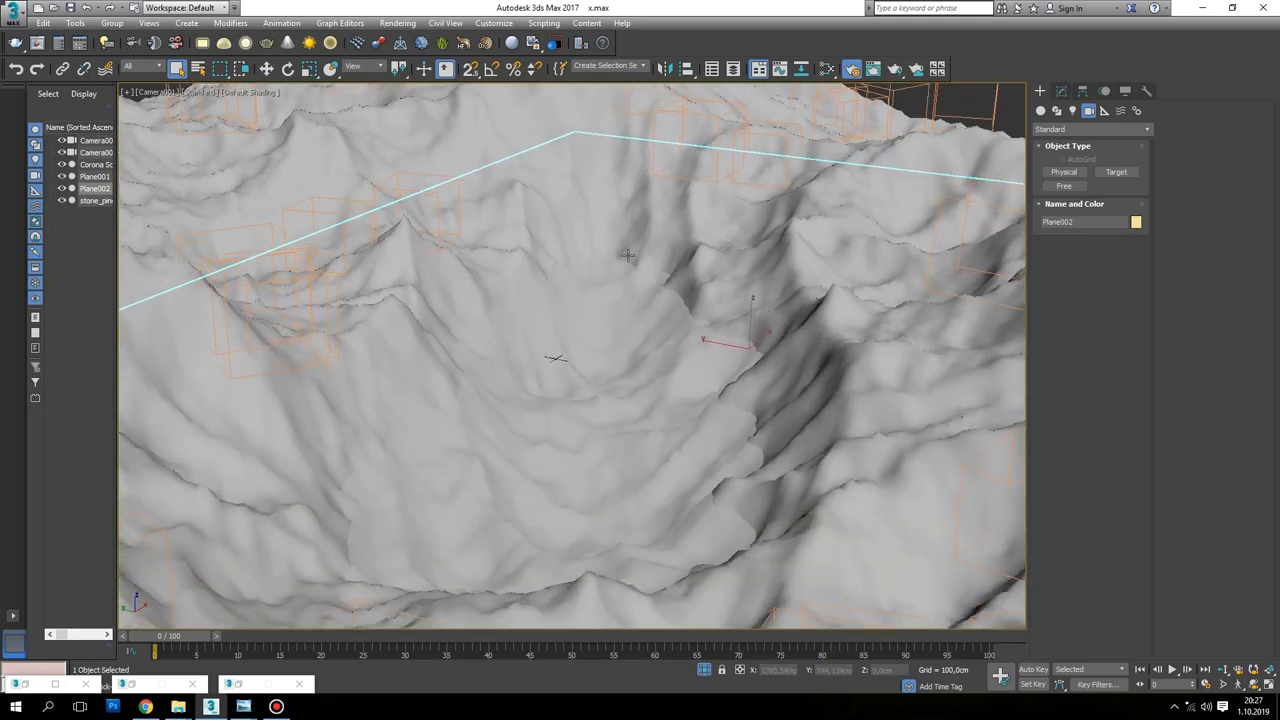
mouse_move(800, 491)
middle_mouse_down("alt")
mouse_move(680, 444)
mouse_move(823, 451)
mouse_move(541, 371)
middle_mouse_up("alt")
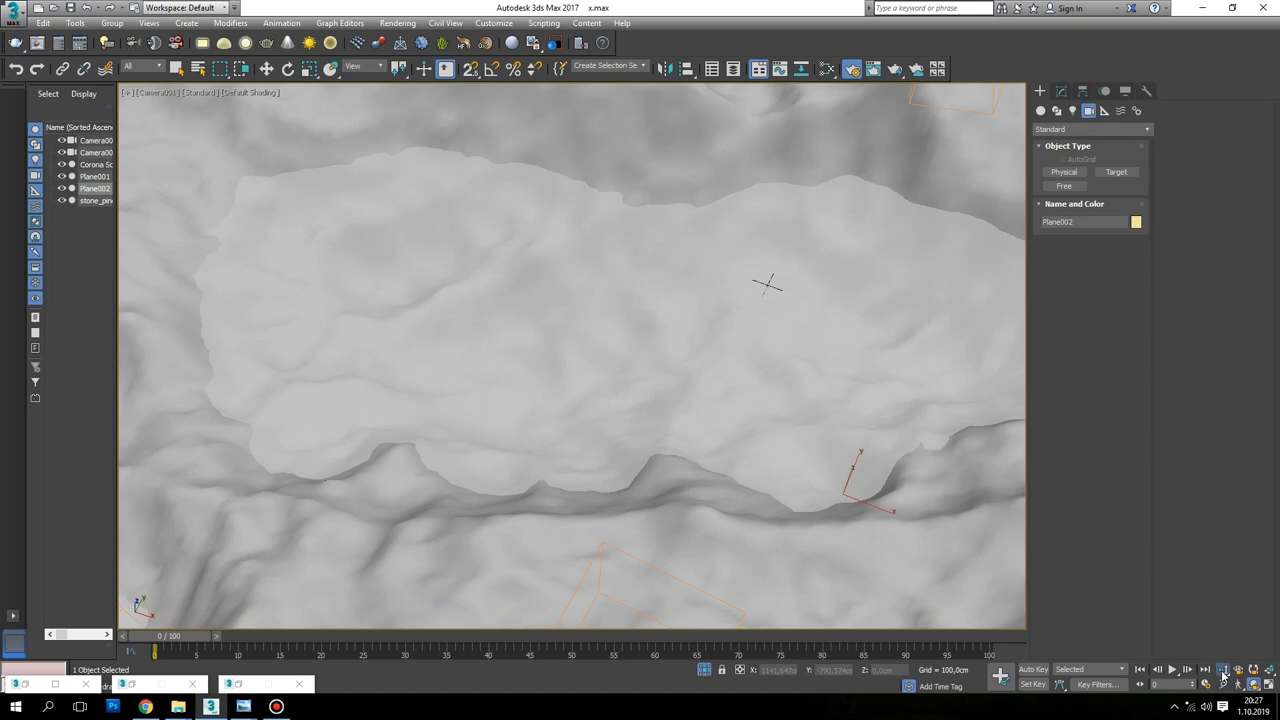
left_click(1223, 670)
mouse_move(654, 374)
left_mouse_down()
mouse_move(641, 386)
mouse_move(632, 366)
mouse_move(656, 385)
left_mouse_up()
right_click(656, 385)
Select terrain Plane001 and switch the viewport to a Top view
left_click(740, 453)
left_click(1061, 91)
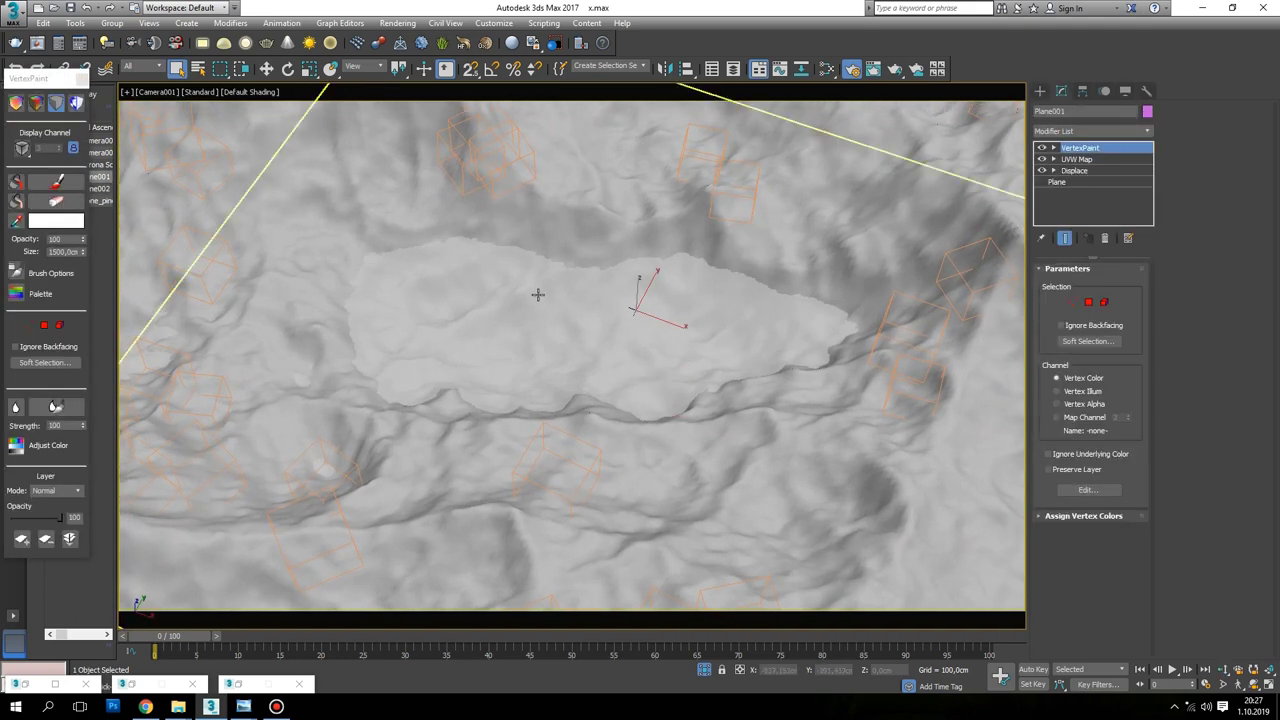
key("t")
left_click(1039, 91)
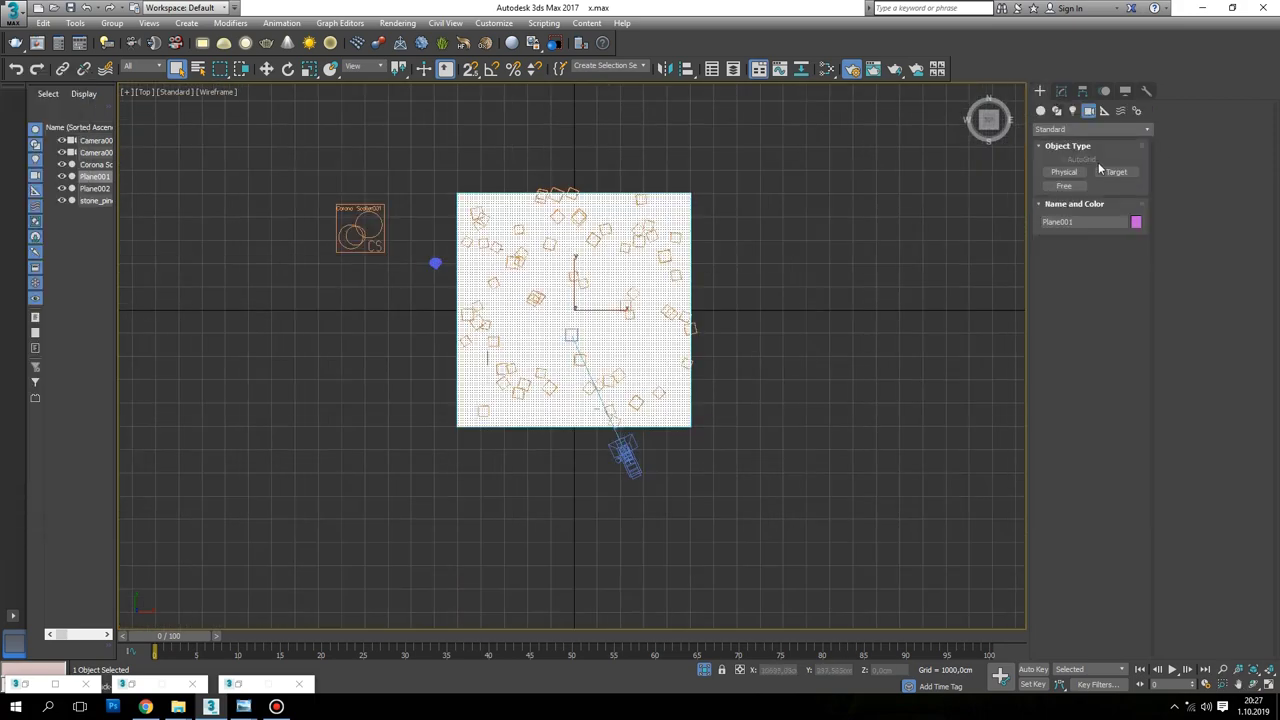
Place a CoronaSun targeting the terrain centre from the lower left, then return to Camera view
left_click(1073, 110)
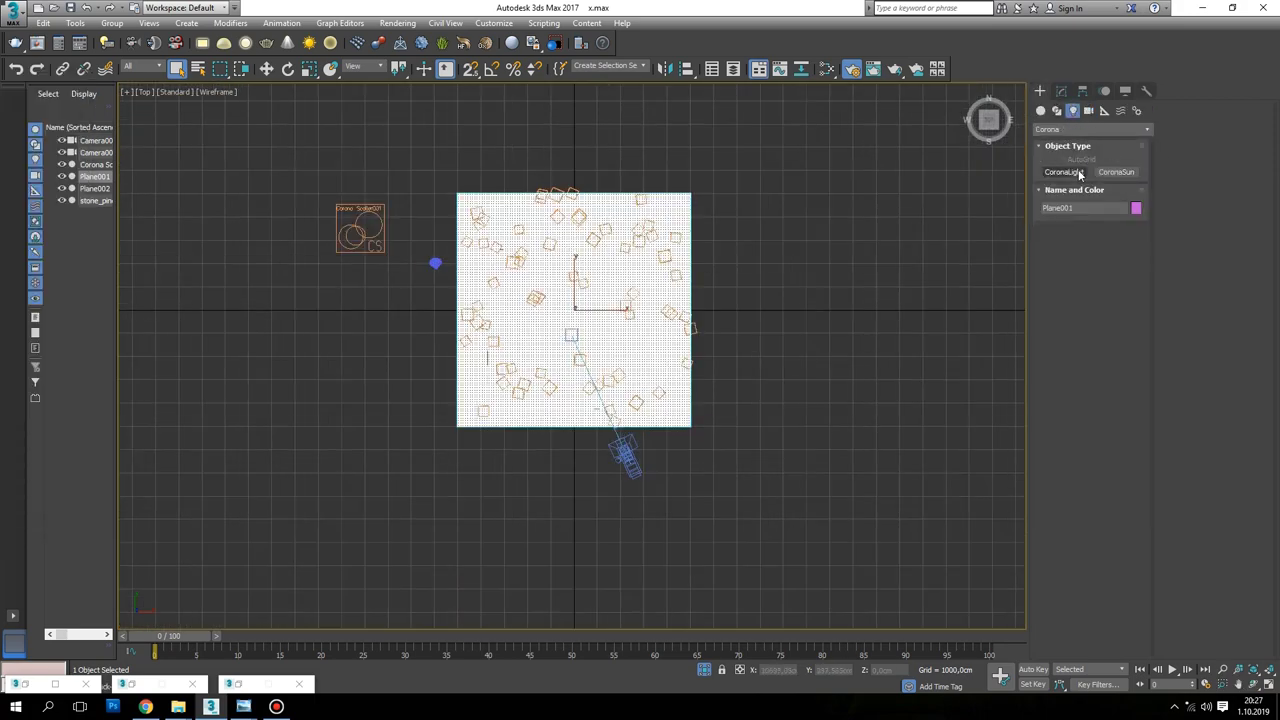
left_click(1116, 172)
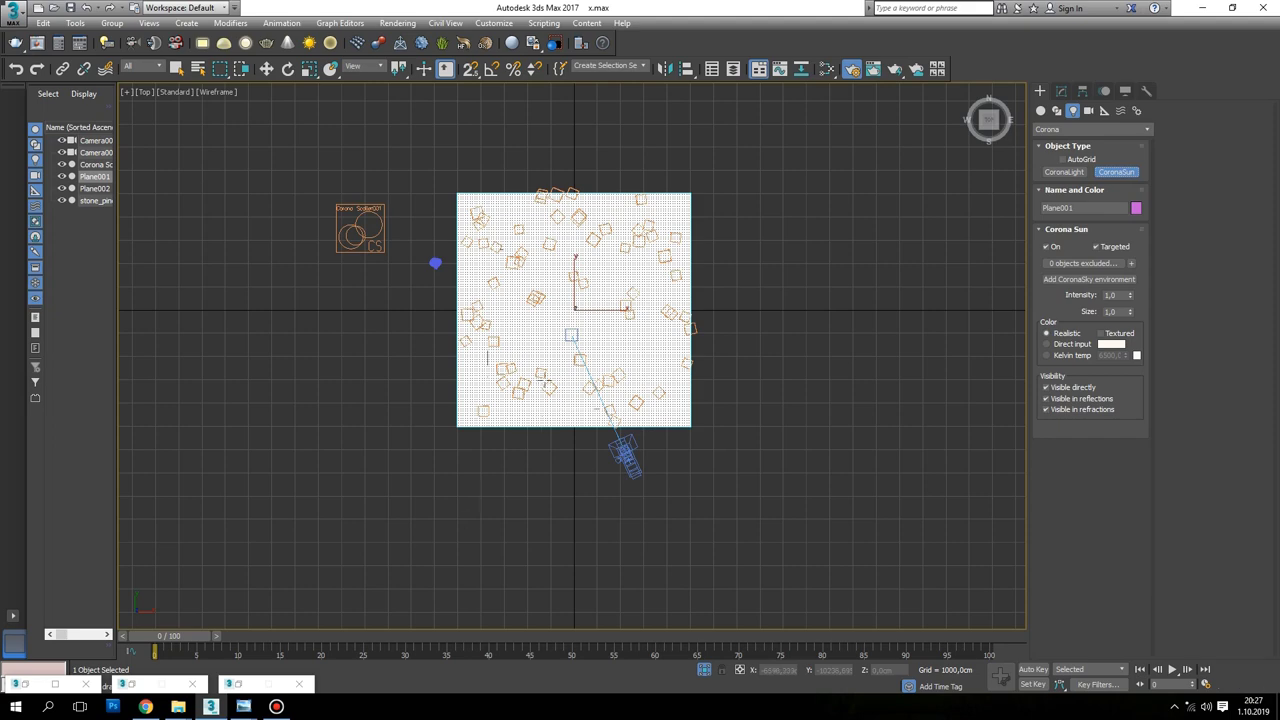
left_click_drag(565, 330, 423, 545)
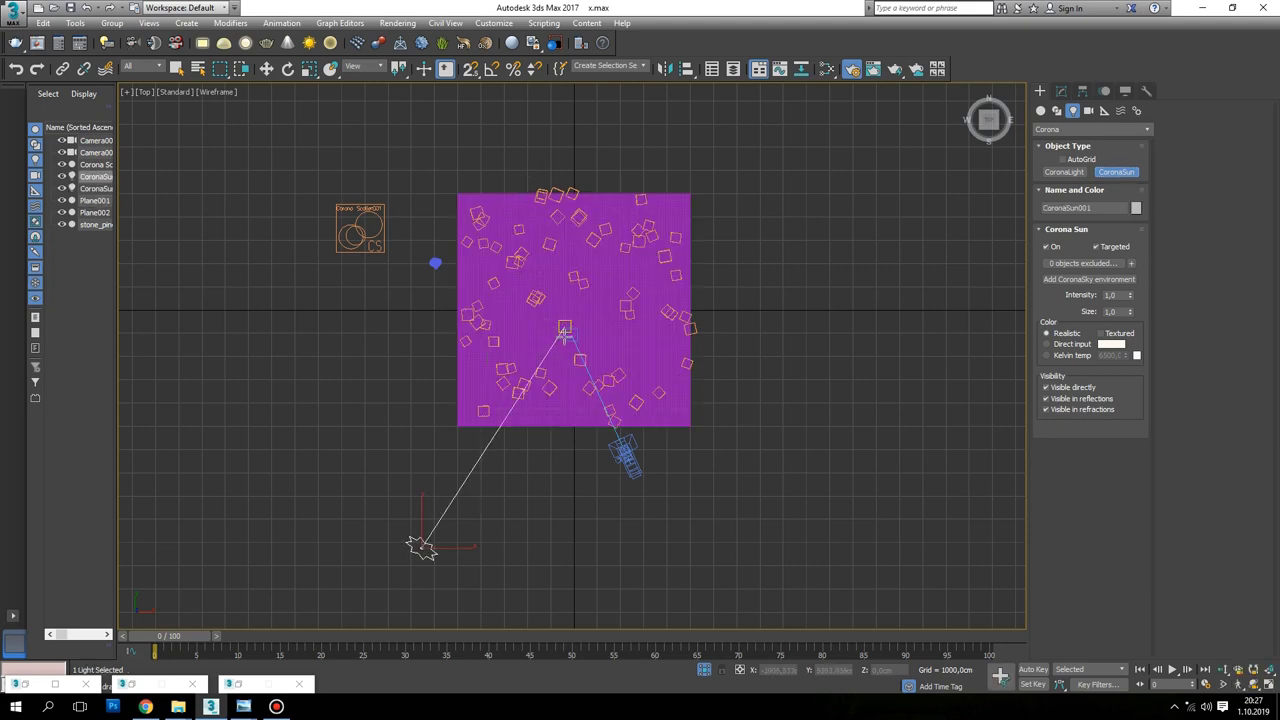
middle_click_drag(423, 545, 615, 265, "alt")
key("w")
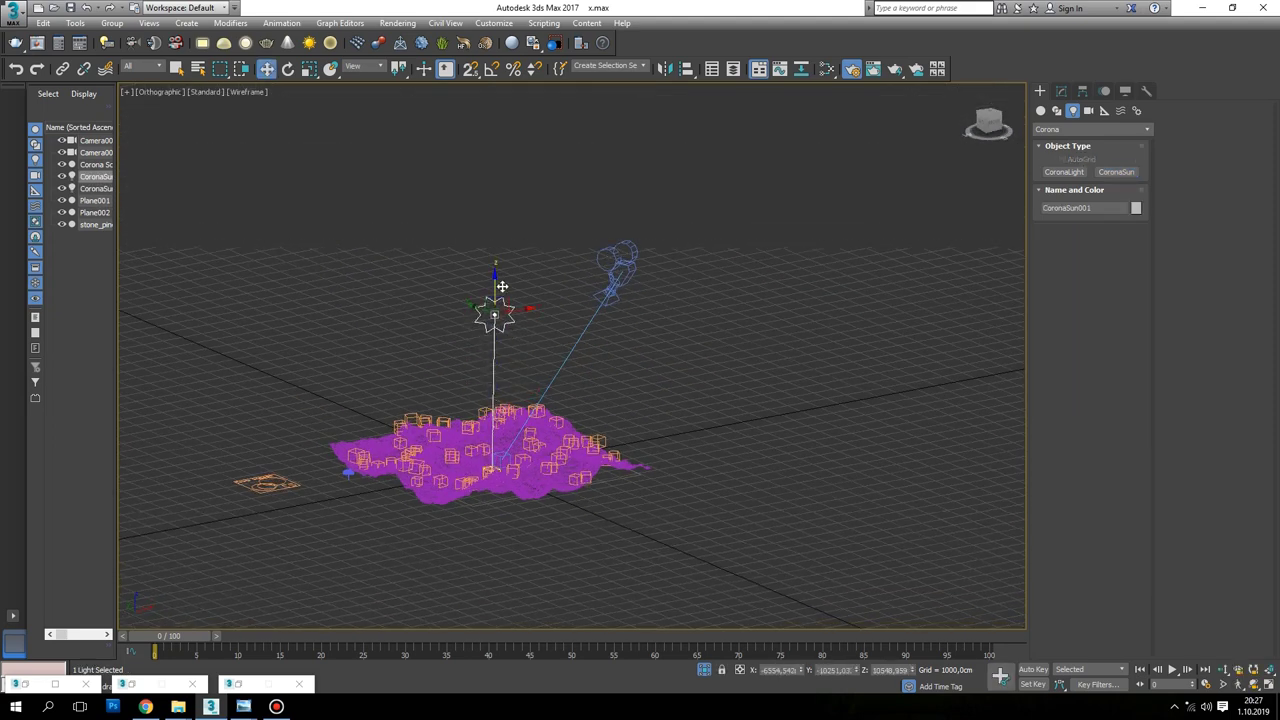
key("c")
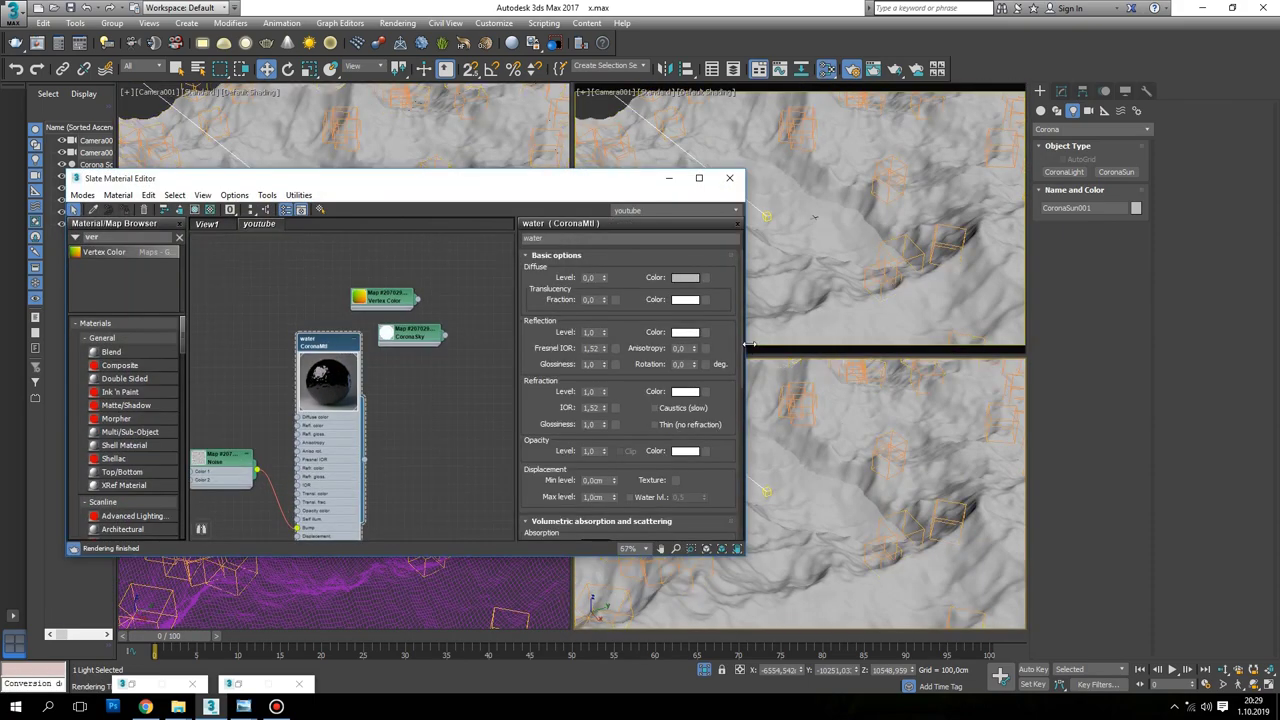
Set the material's absorption distance to 50 cm
scroll(697, 311, "down", 2)
scroll(697, 311, "down", 2)
scroll(697, 311, "down", 1)
double_click(692, 307)
type("50")
key("Return")
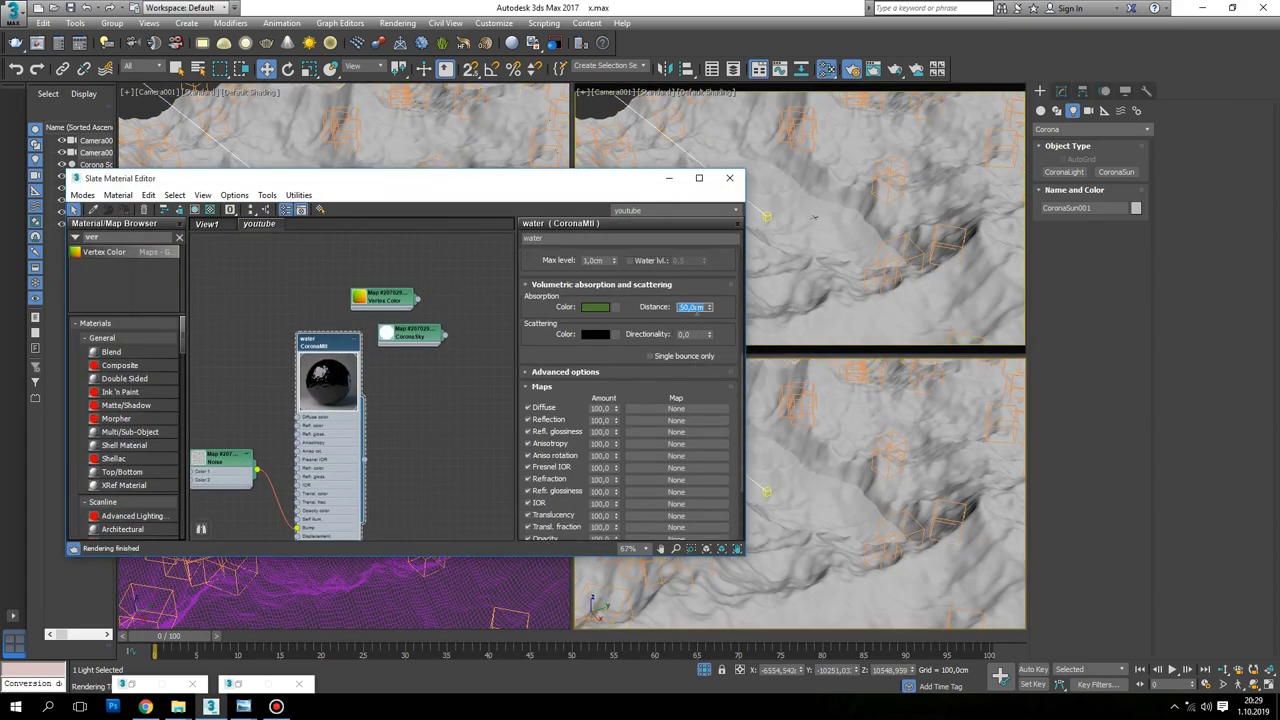
Close the material editor and orbit the camera to reframe the terrain
left_click(668, 178)
left_click(1256, 686)
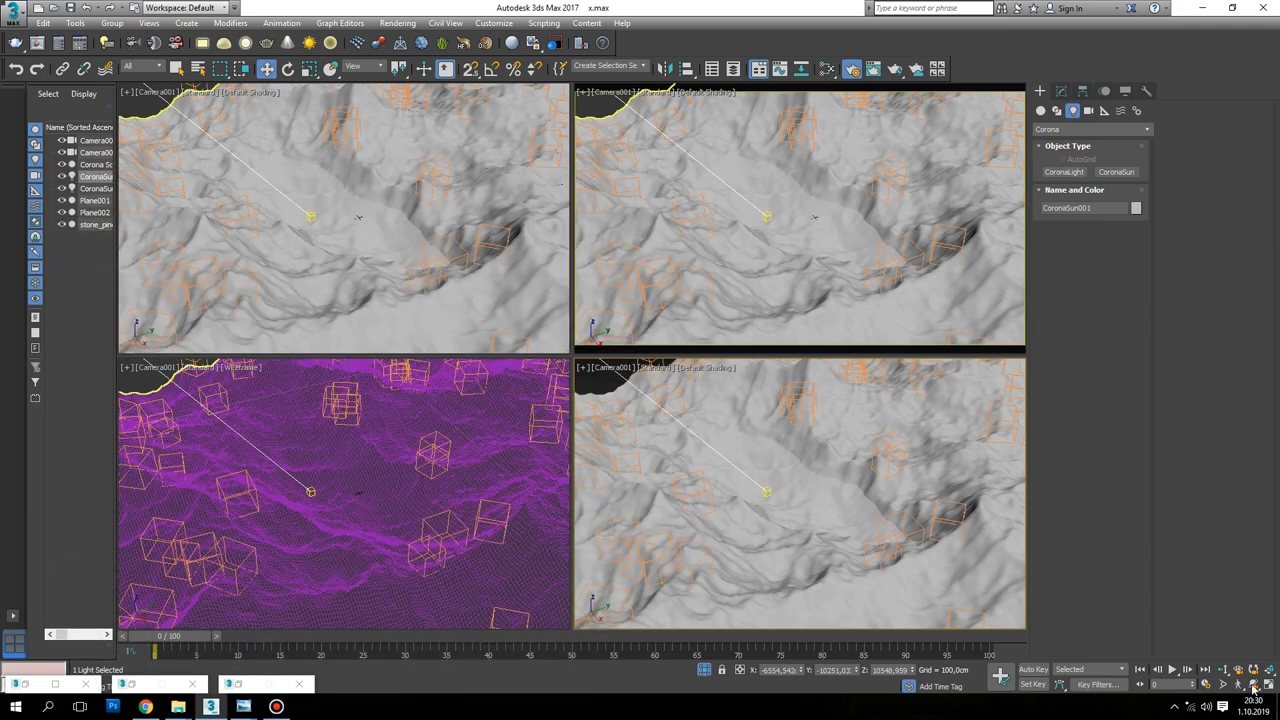
mouse_move(854, 449)
left_mouse_down()
mouse_move(820, 451)
mouse_move(858, 457)
mouse_move(837, 409)
mouse_move(846, 457)
left_mouse_up()
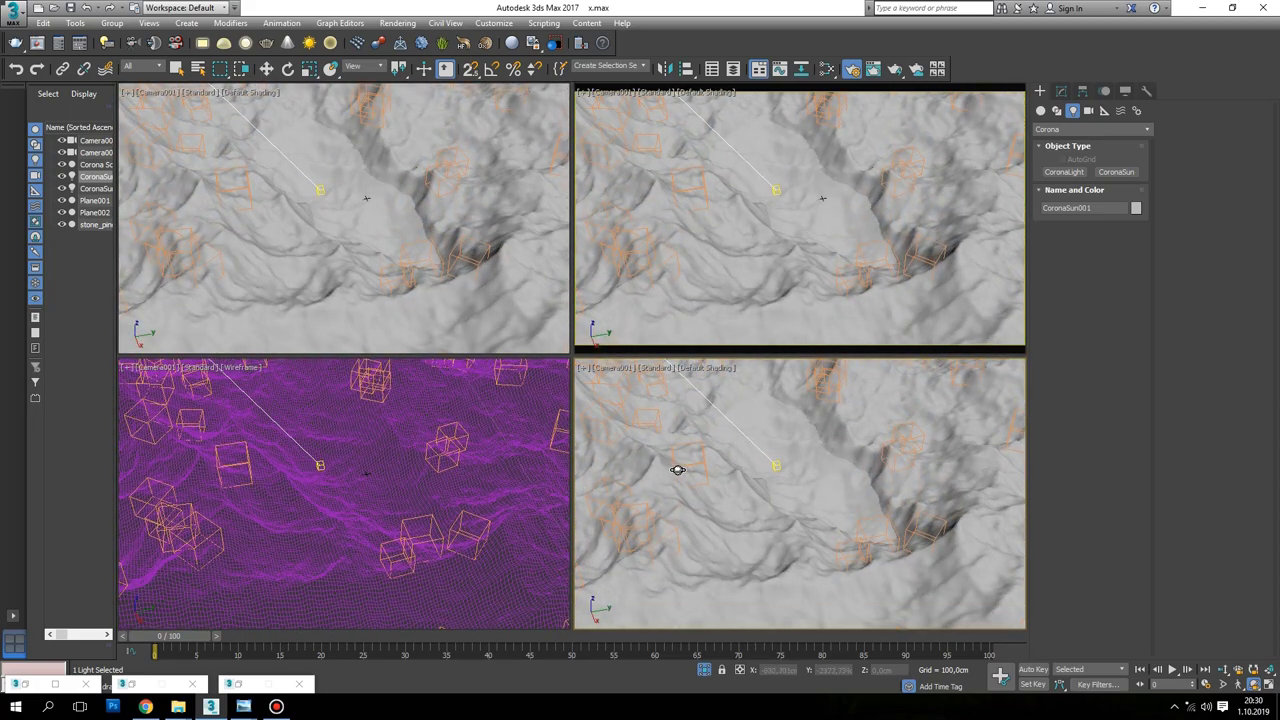
Review the terrain material and its color correction map settings in the material editor
key("m")
scroll(300, 360, "down", 2)
scroll(310, 350, "down", 2)
scroll(320, 340, "up", 4)
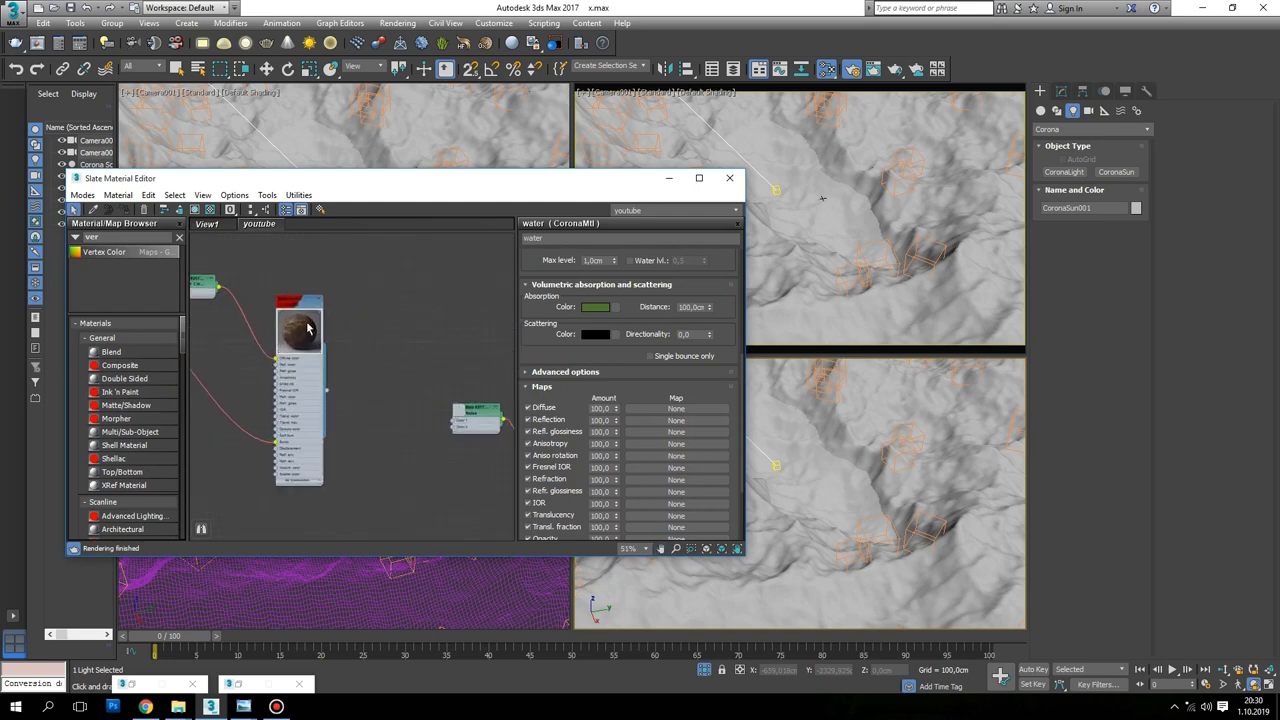
double_click(303, 300)
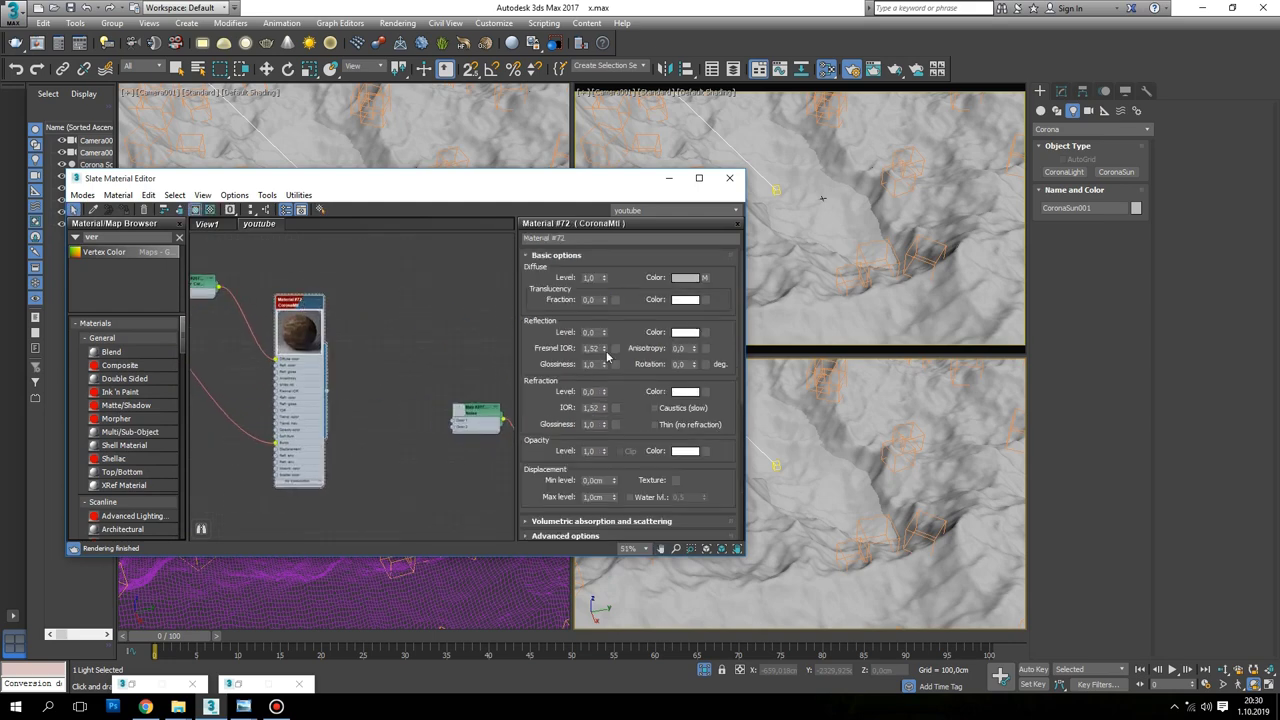
double_click(204, 288)
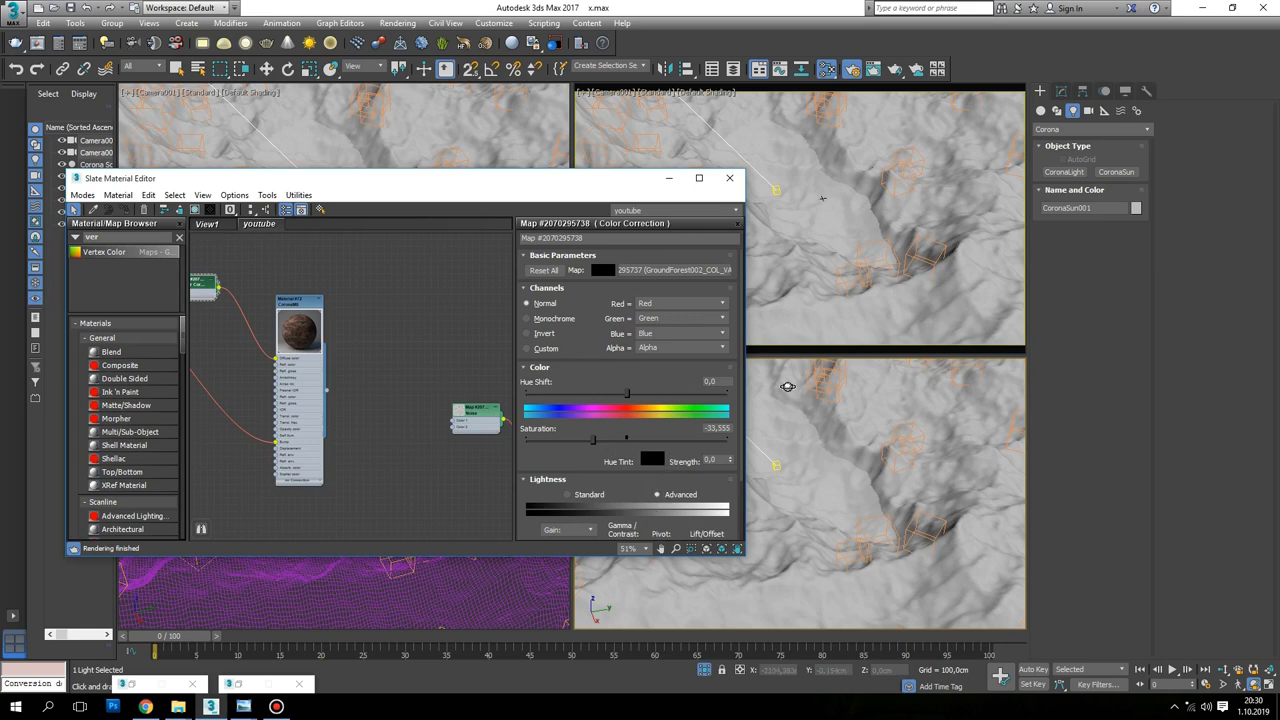
scroll(637, 485, "down", 2)
scroll(637, 485, "down", 2)
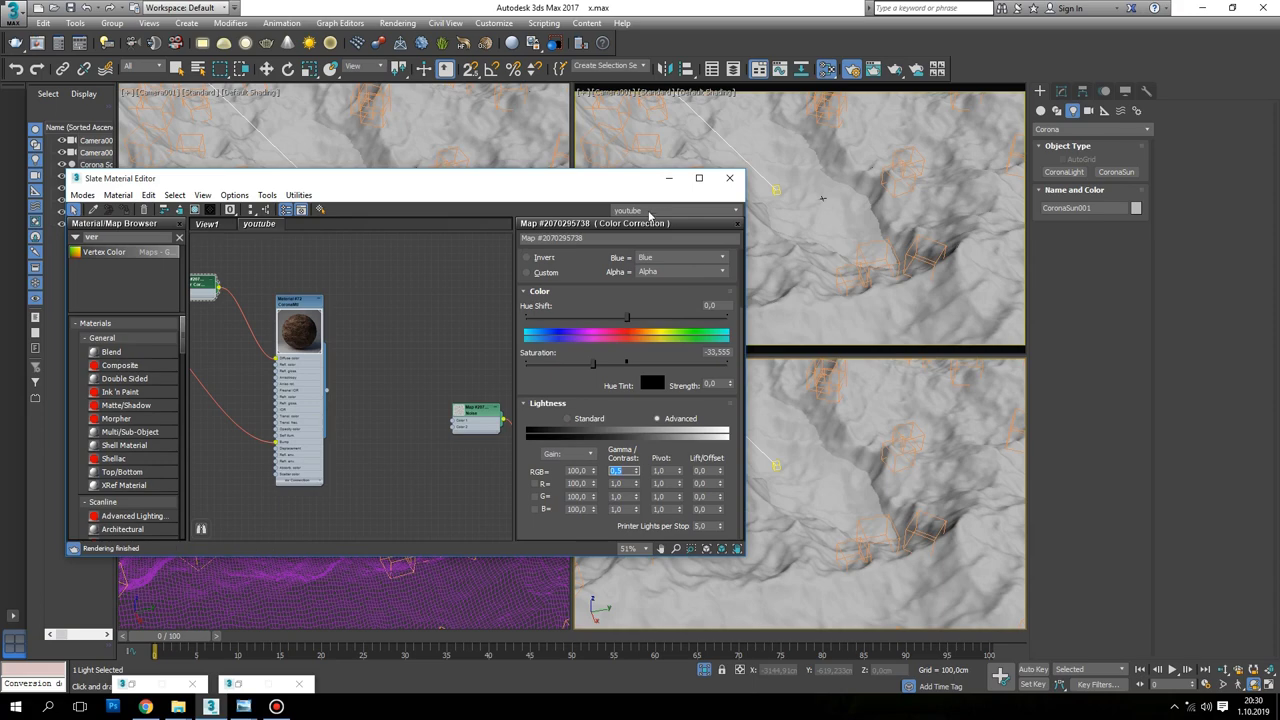
Maximize the Camera001 view, select Plane001 and switch to the Move tool
left_click(668, 178)
key("alt+w")
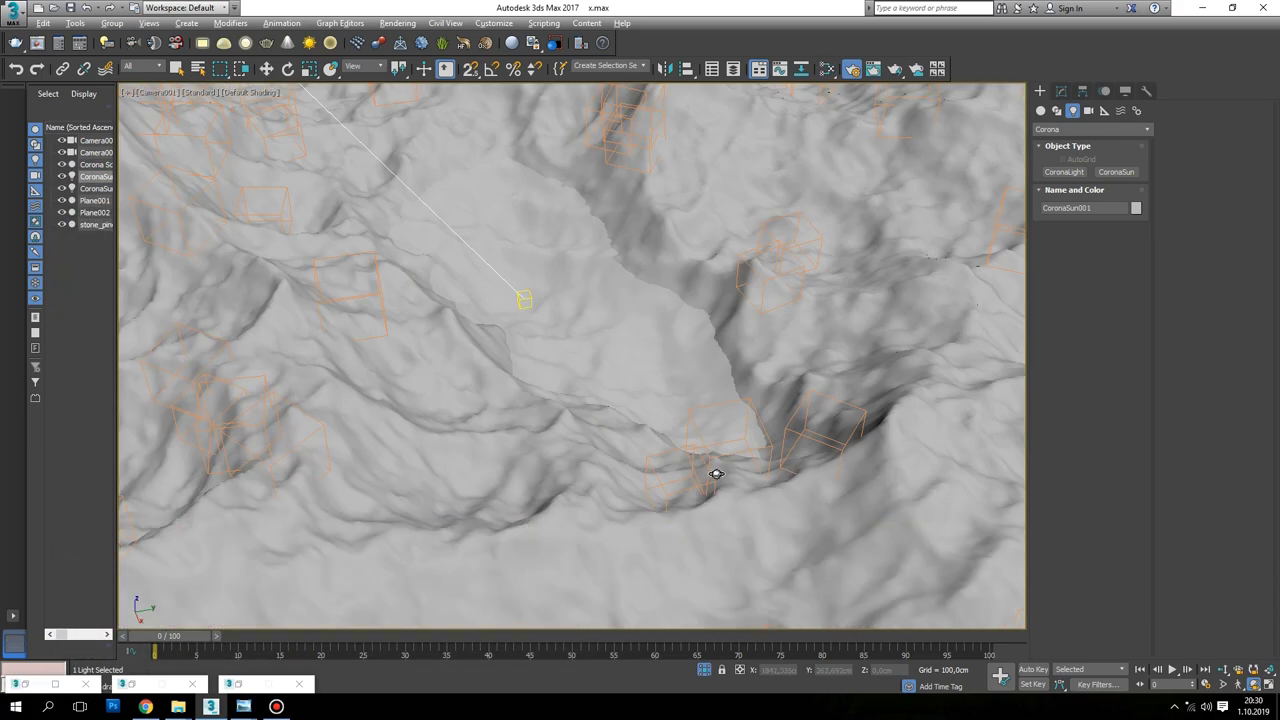
key("w")
left_click(566, 451)
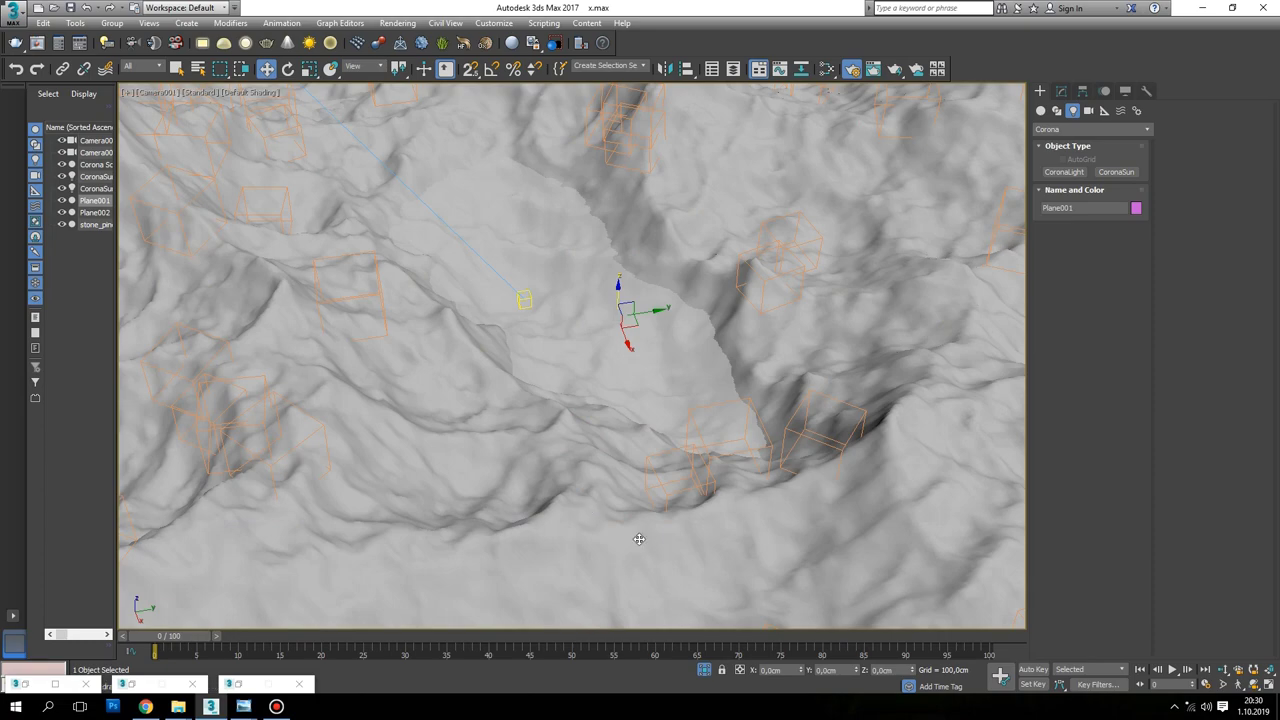
Switch to a Perspective view and isolate the terrain
key("p")
scroll(639, 539, "down", 5)
middle_click_drag(639, 539, 691, 537, "alt")
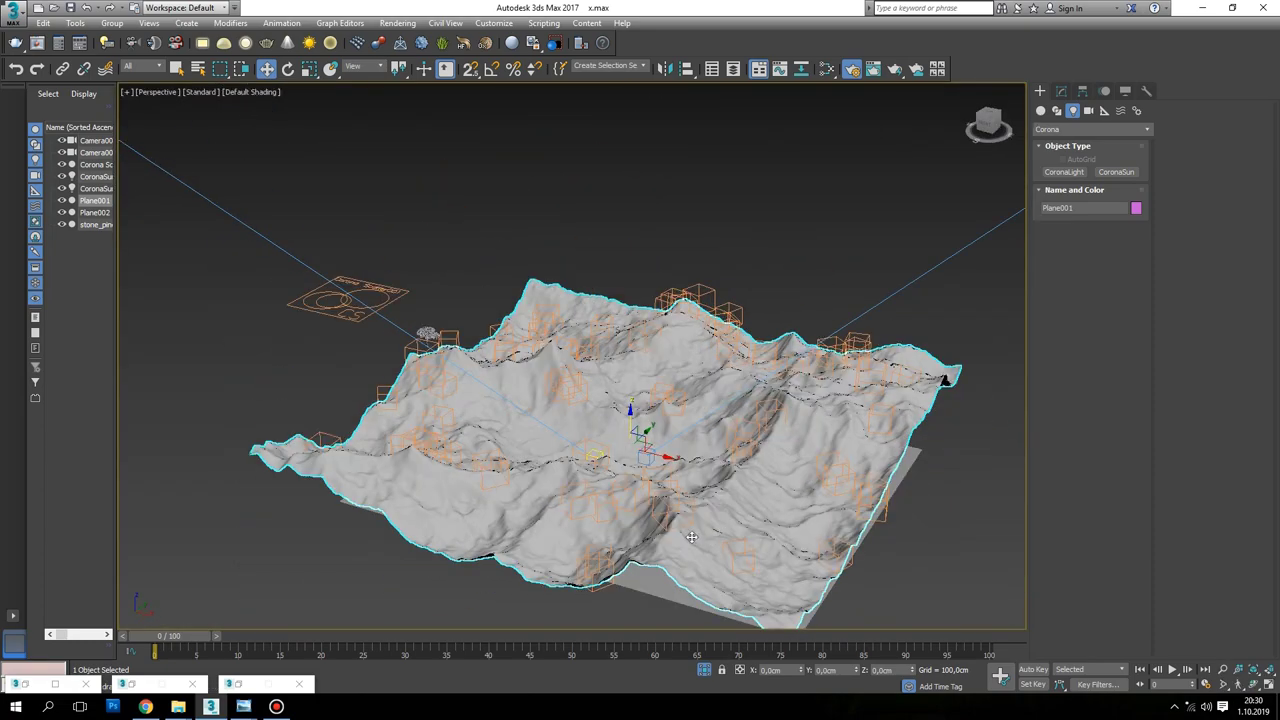
left_click(703, 671)
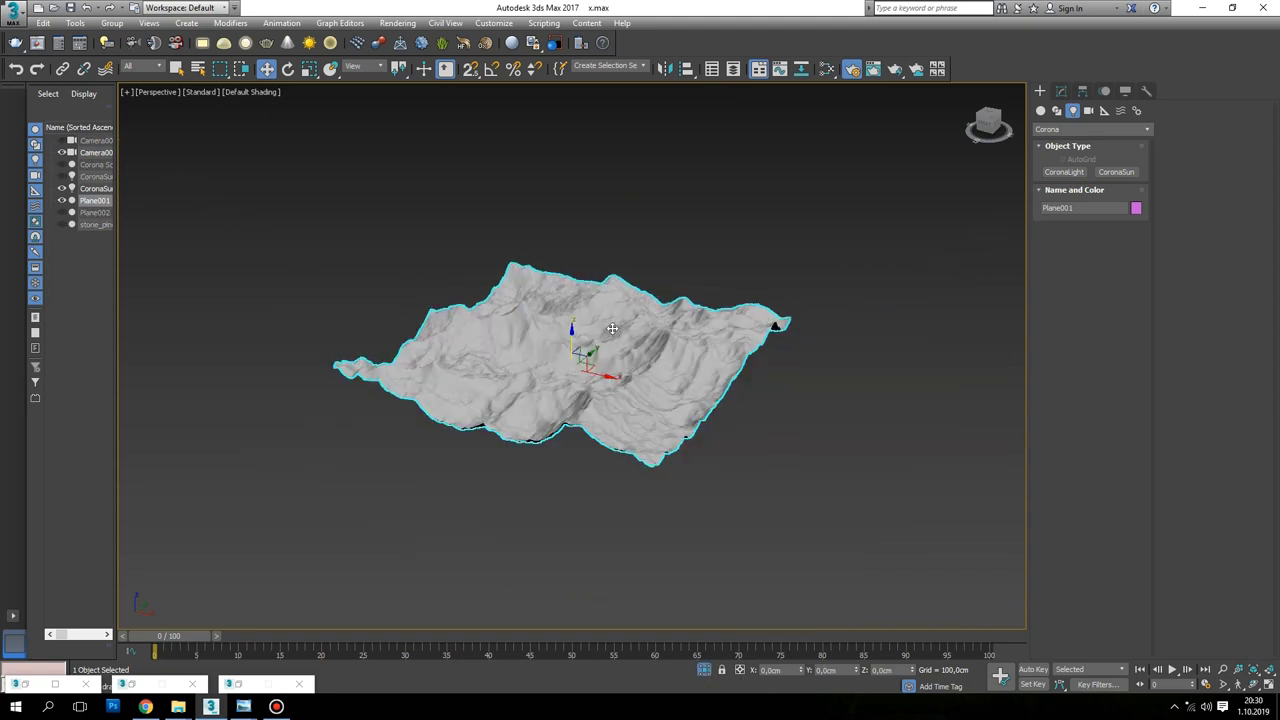
Clone the terrain as Plane003 and delete the copy's UVW Map modifier
key("ctrl+v")
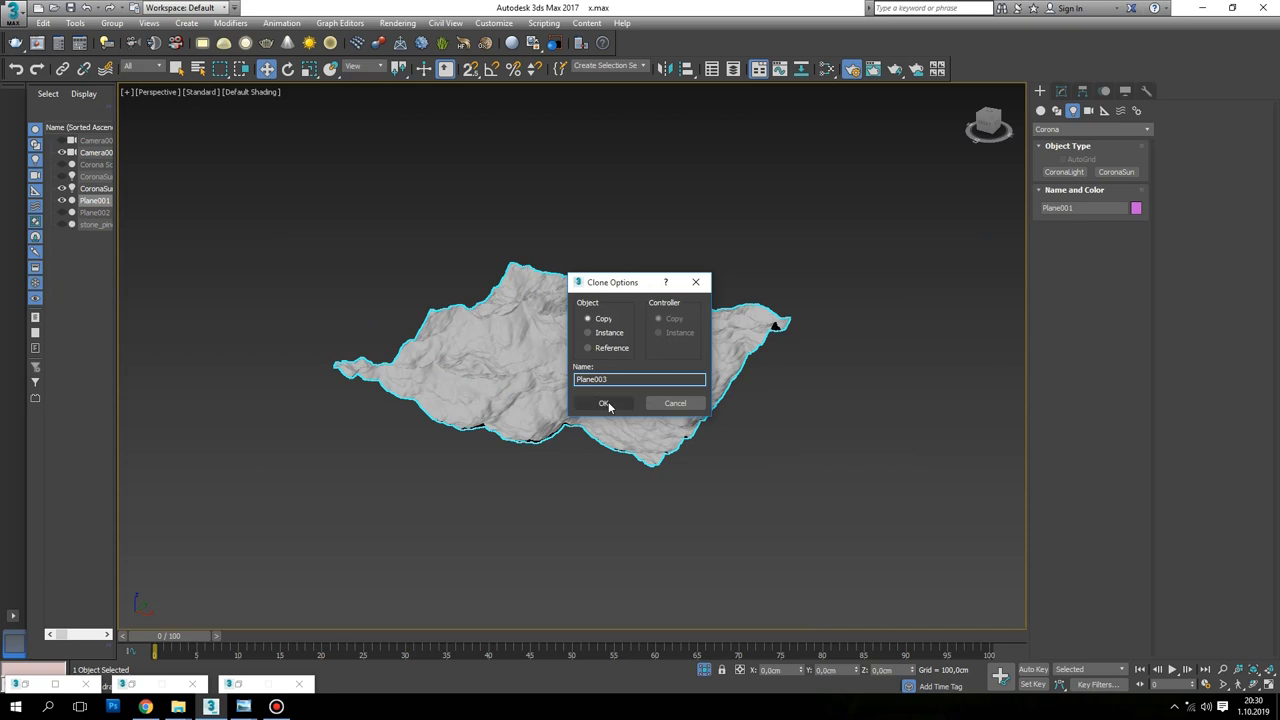
left_click(604, 403)
left_click(1063, 92)
right_click(1075, 150)
left_click(1077, 150)
right_click(1077, 150)
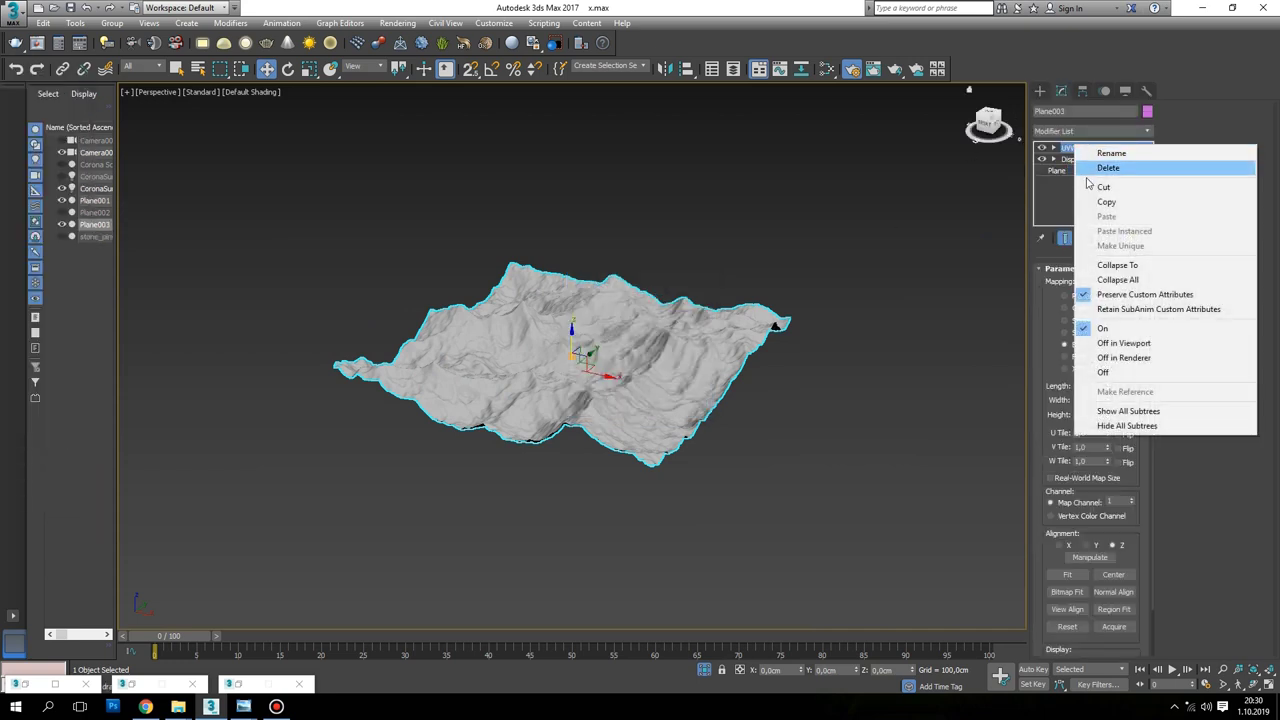
left_click(1085, 165)
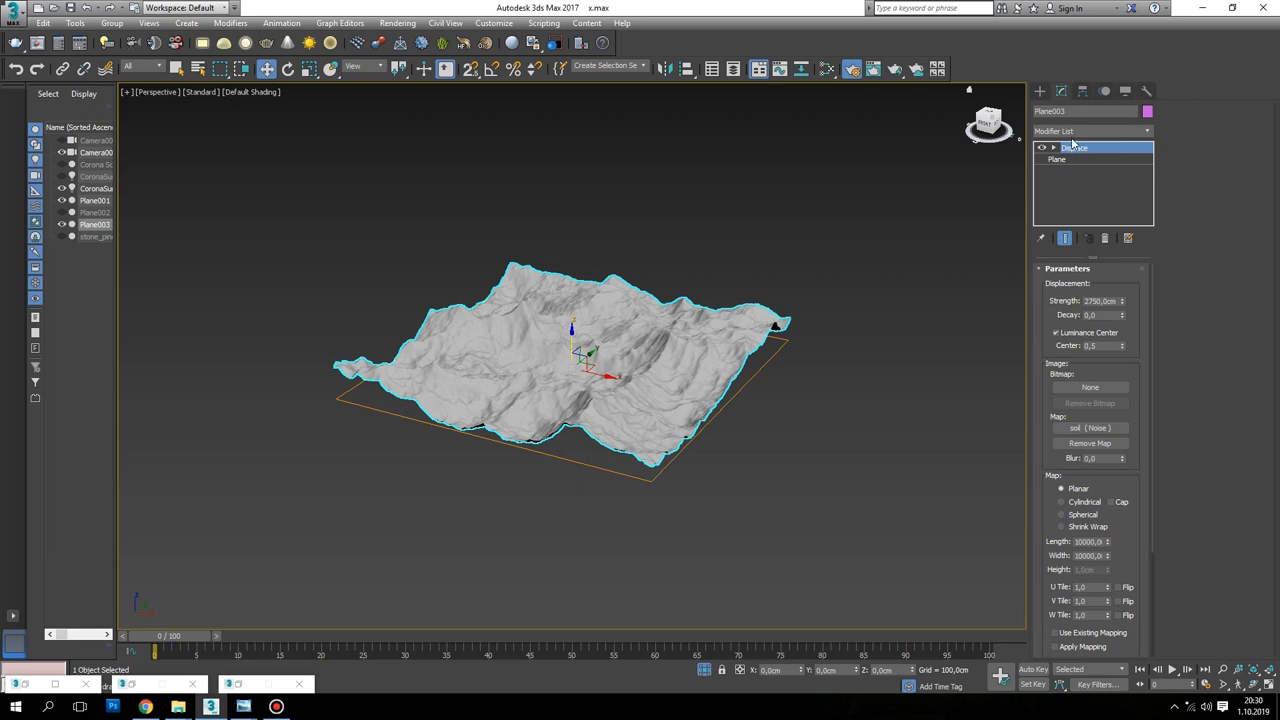
Convert Plane003 to an Editable Poly
right_click(693, 309)
mouse_move(760, 444)
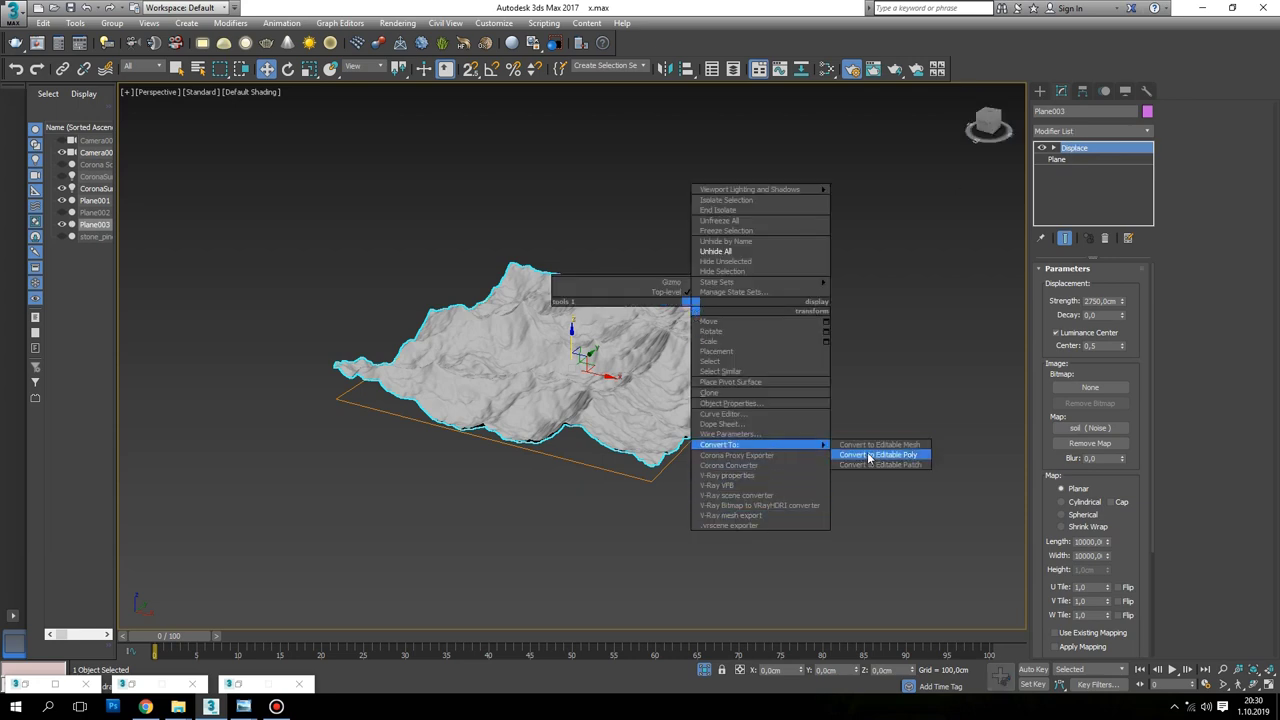
left_click(869, 455)
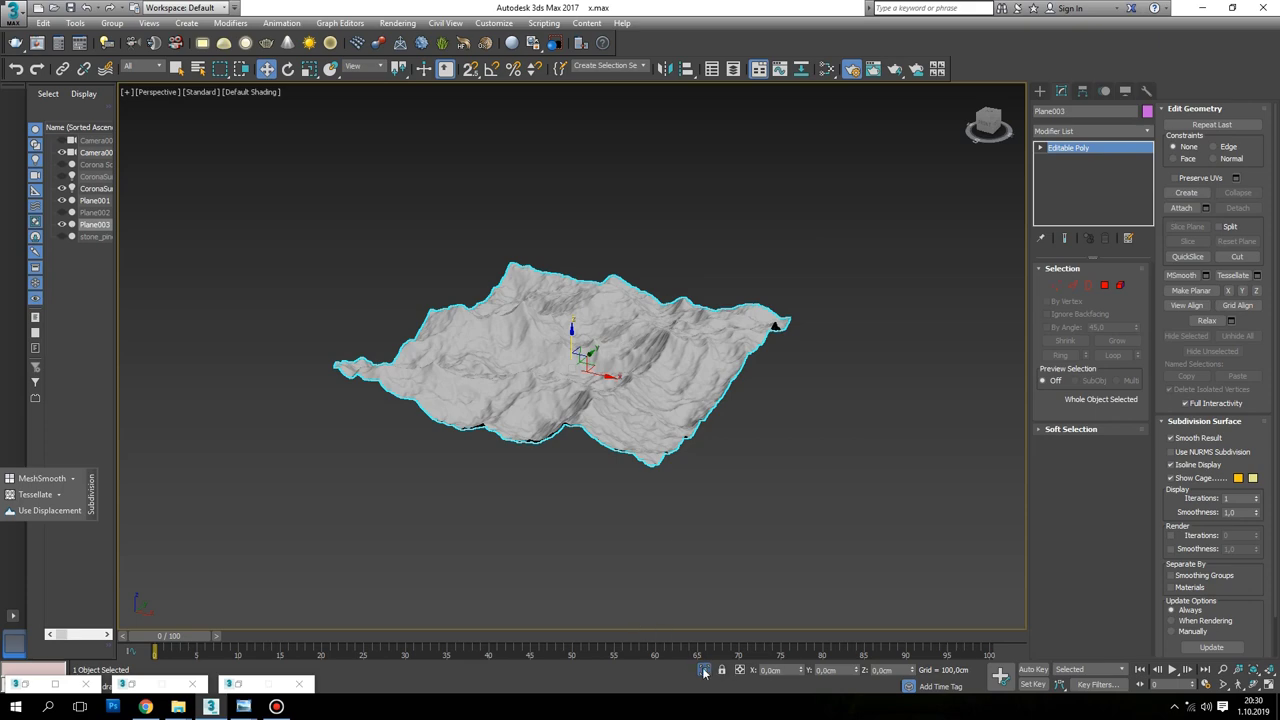
scroll(654, 362, "up", 5)
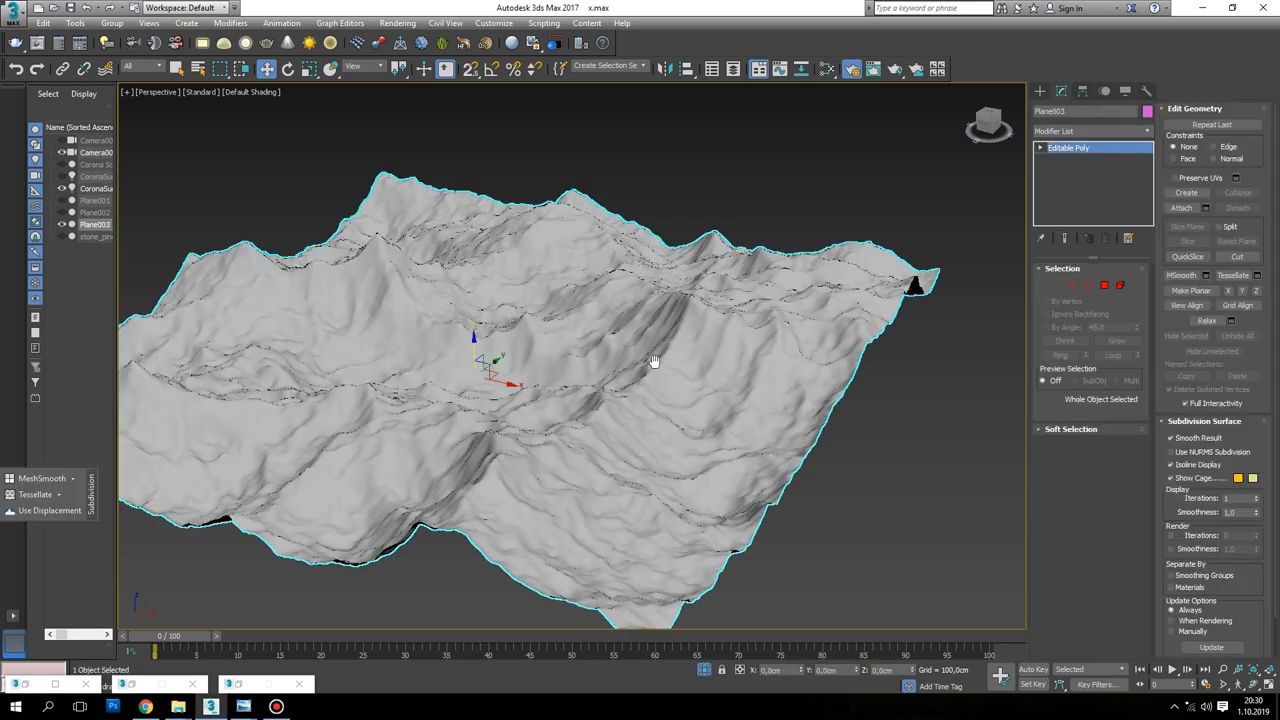
scroll(654, 362, "down", 4)
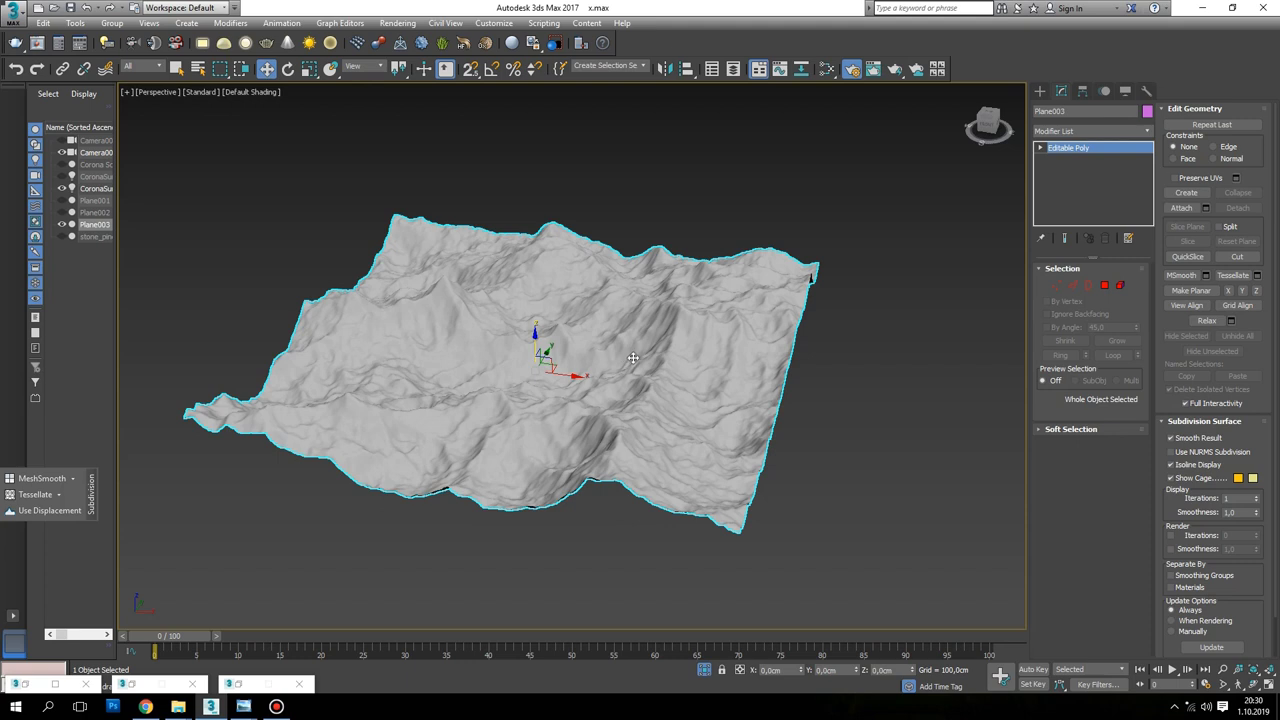
Add TurboSmooth with 2 iterations to Plane003 and view it in wireframe
left_click(1092, 131)
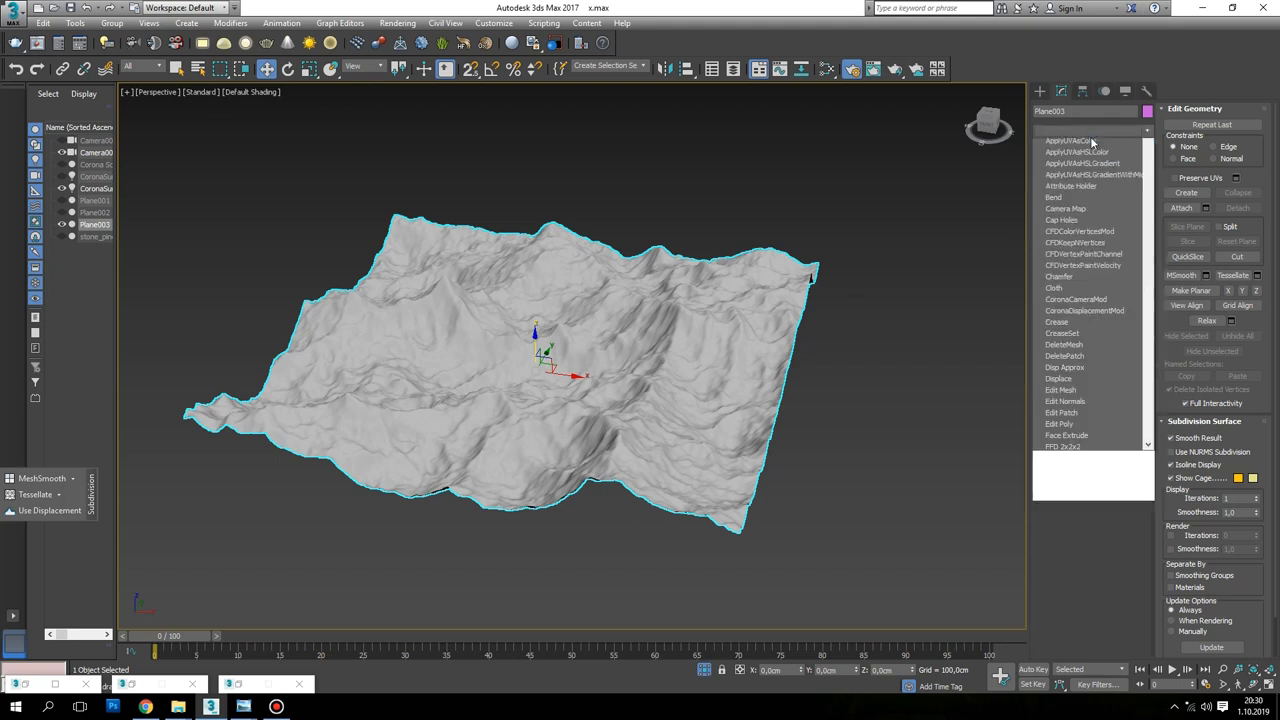
scroll(1080, 350, "down", 5)
scroll(1075, 450, "down", 5)
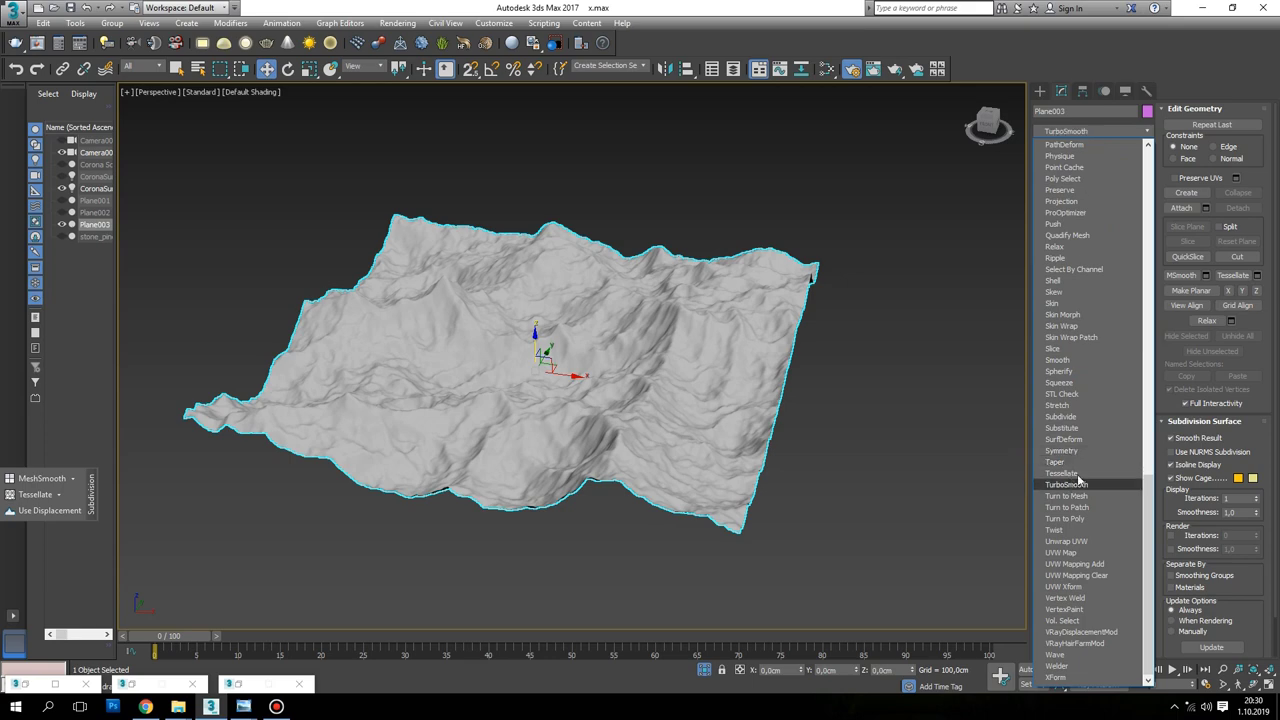
left_click(1066, 484)
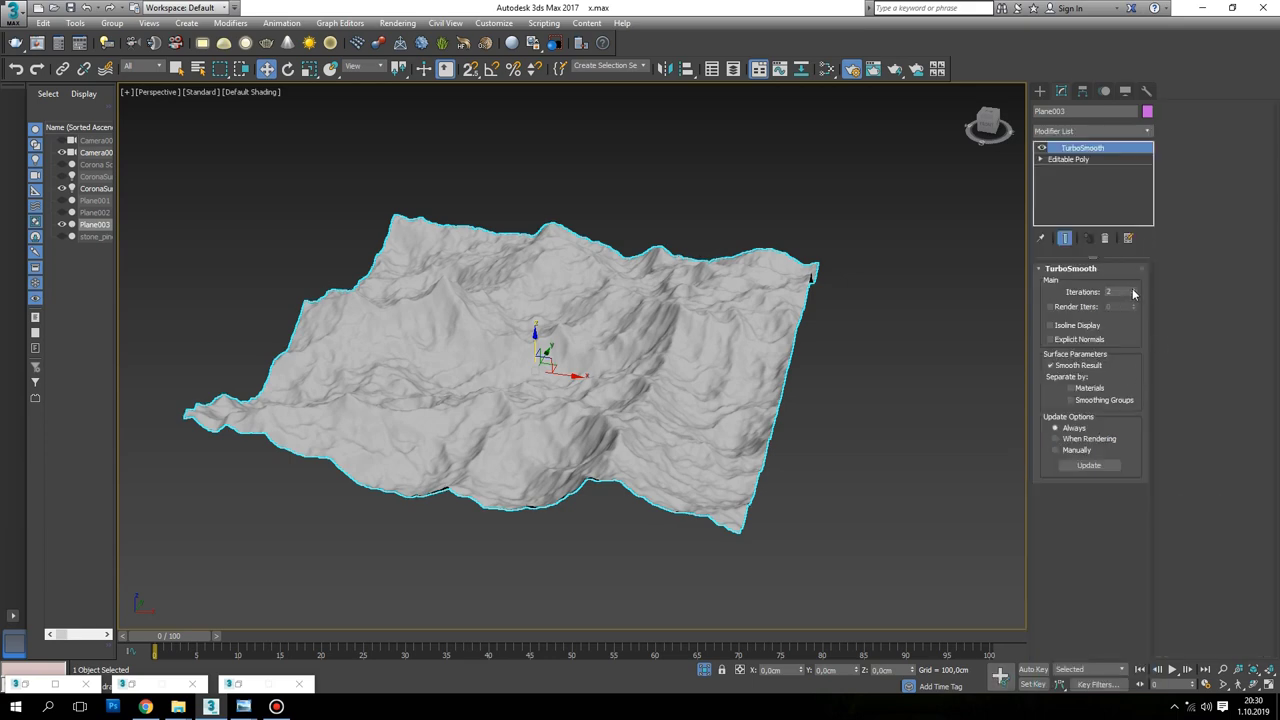
left_click(918, 269)
key("F3")
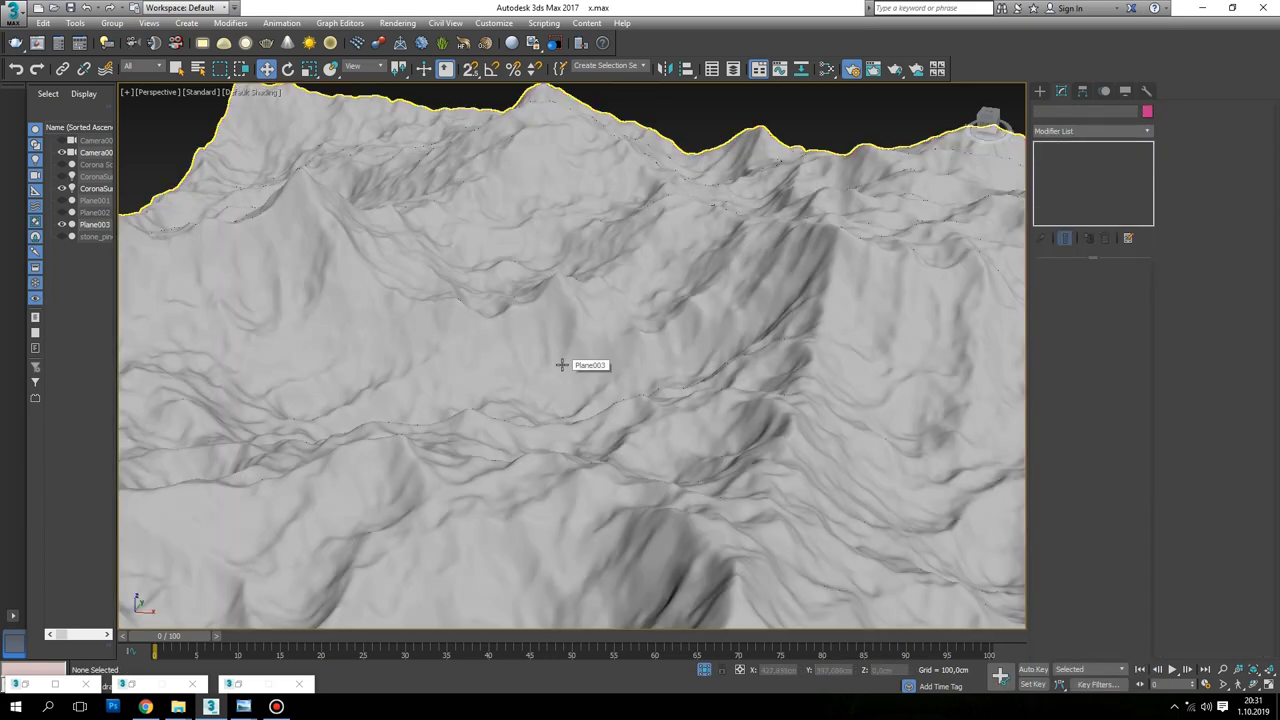
Show the terrain shaded with edged faces
key("F3")
scroll(563, 370, "down", 5)
scroll(563, 372, "up", 5)
key("F3")
key("F4")
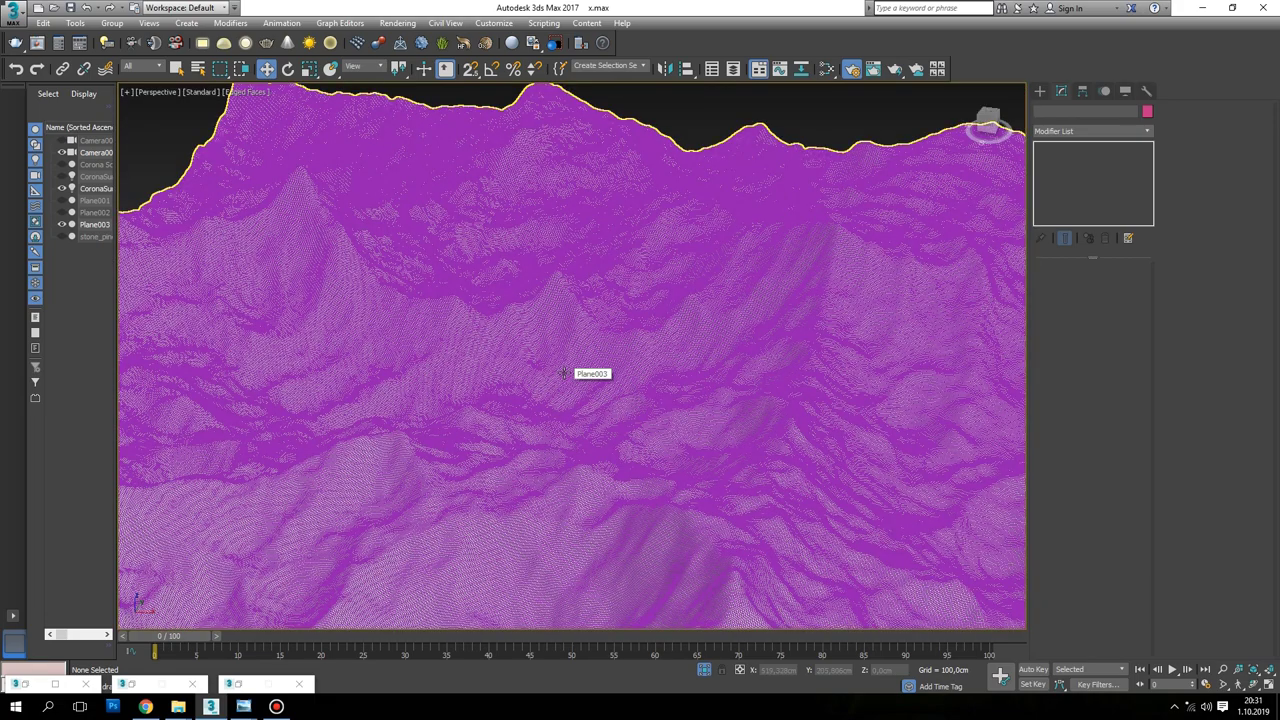
Add a Cellular map node in the Slate Material Editor
key("m")
scroll(351, 351, "up", 3)
scroll(366, 423, "up", 3)
left_click(110, 237)
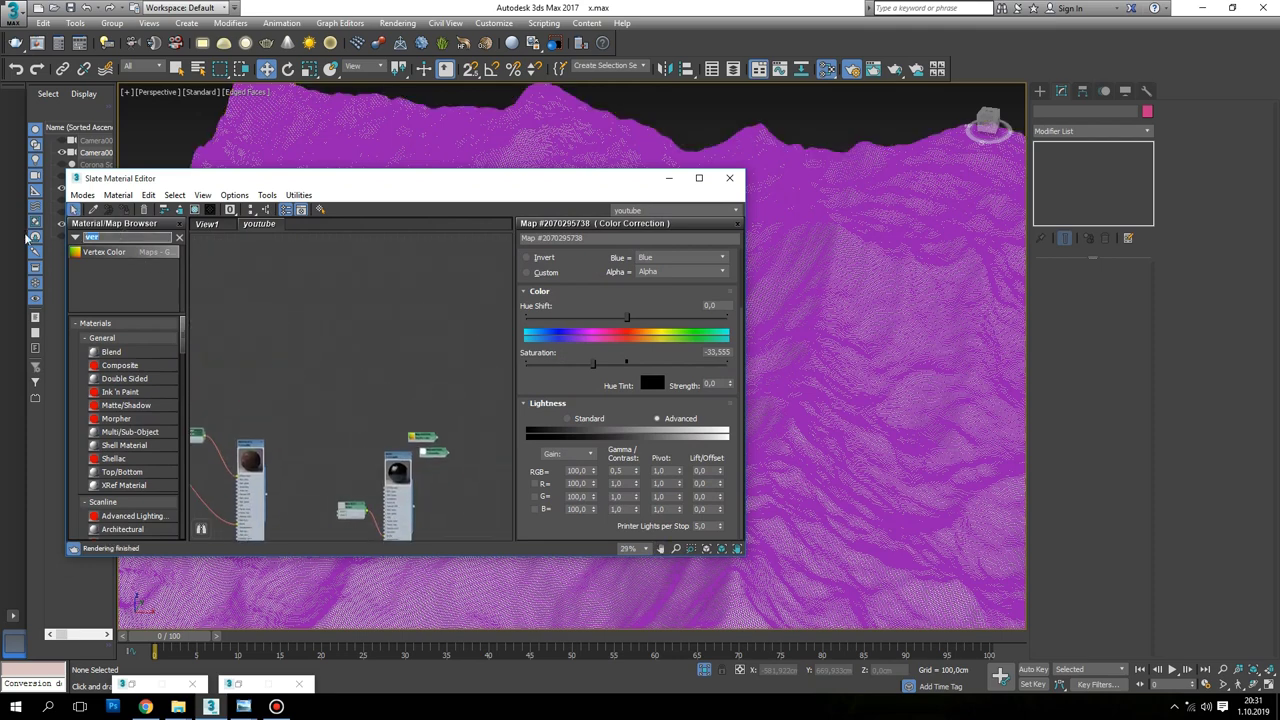
type("cell")
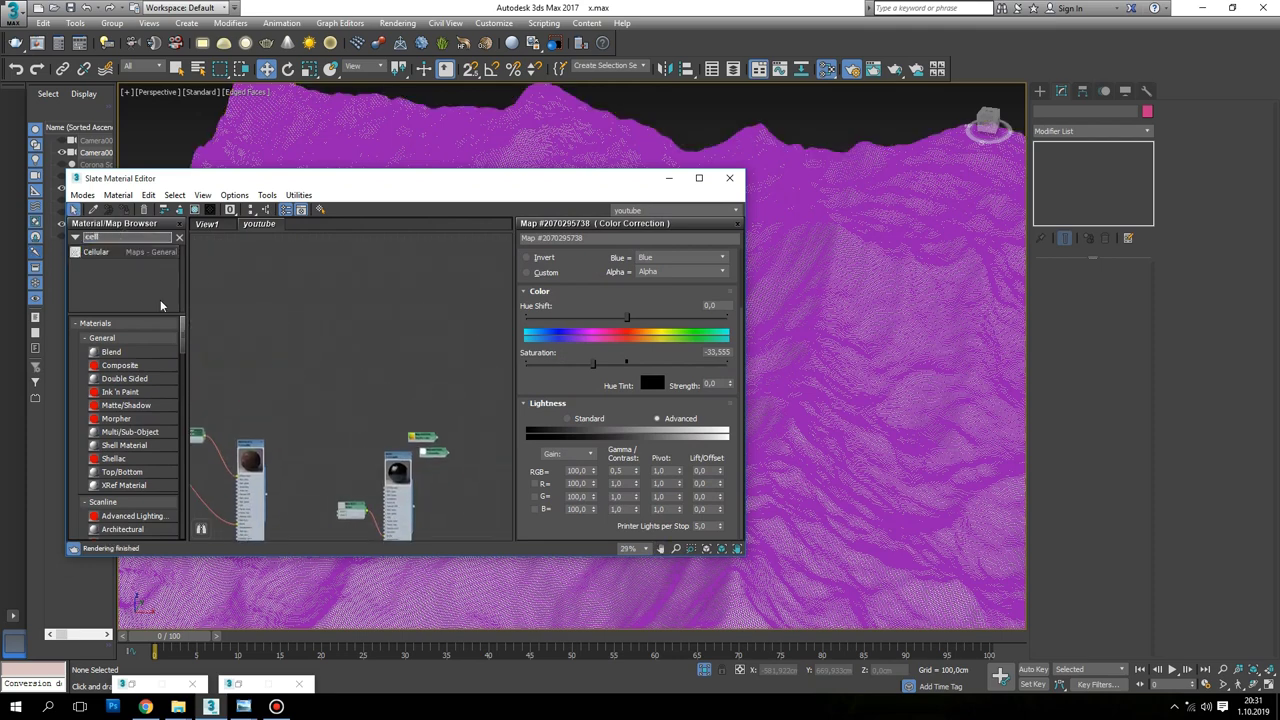
left_click_drag(96, 252, 340, 307)
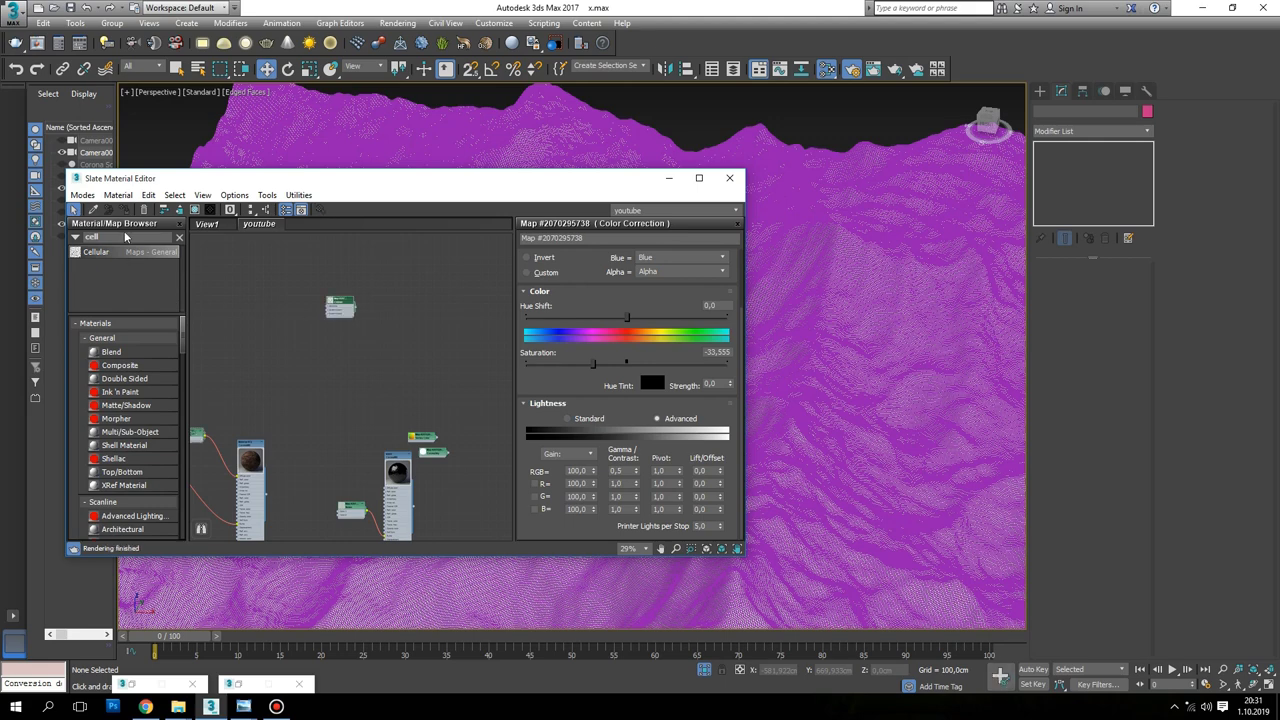
Add an Output map node and wire Cellular into its Map input
type("out")
left_click_drag(95, 252, 405, 320)
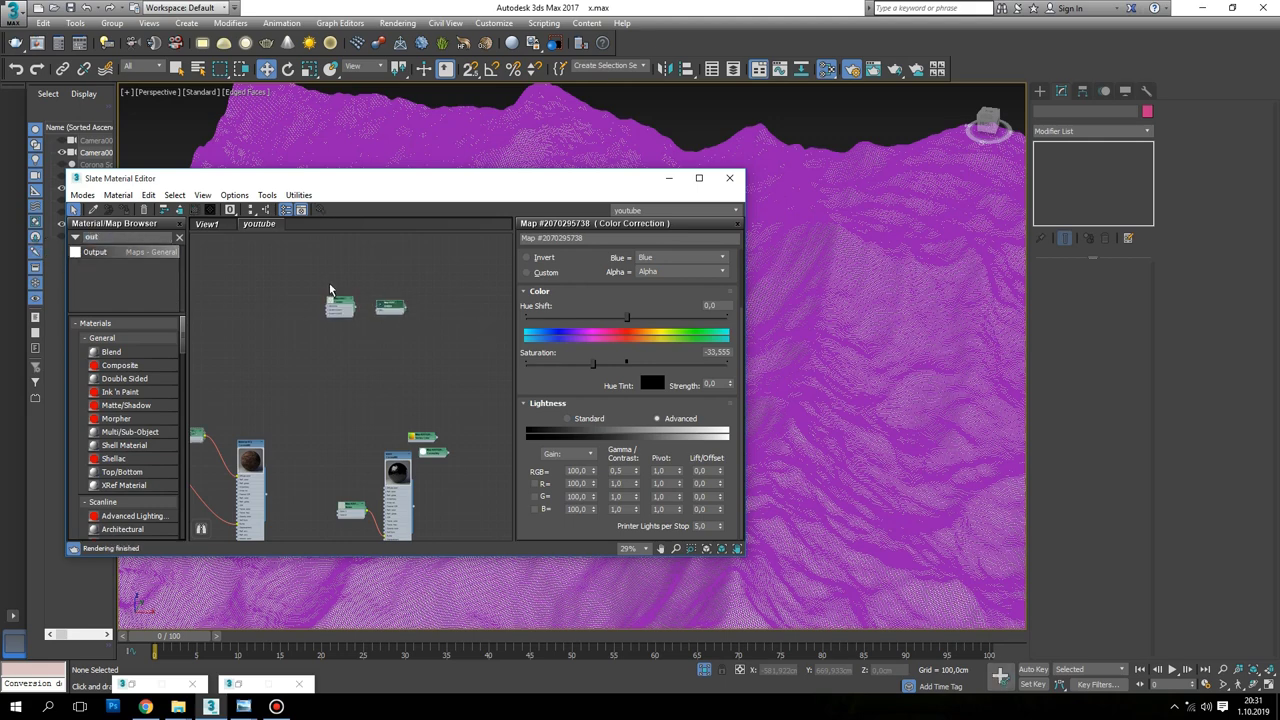
scroll(350, 317, "up", 3)
scroll(350, 317, "up", 3)
left_click_drag(287, 374, 354, 384)
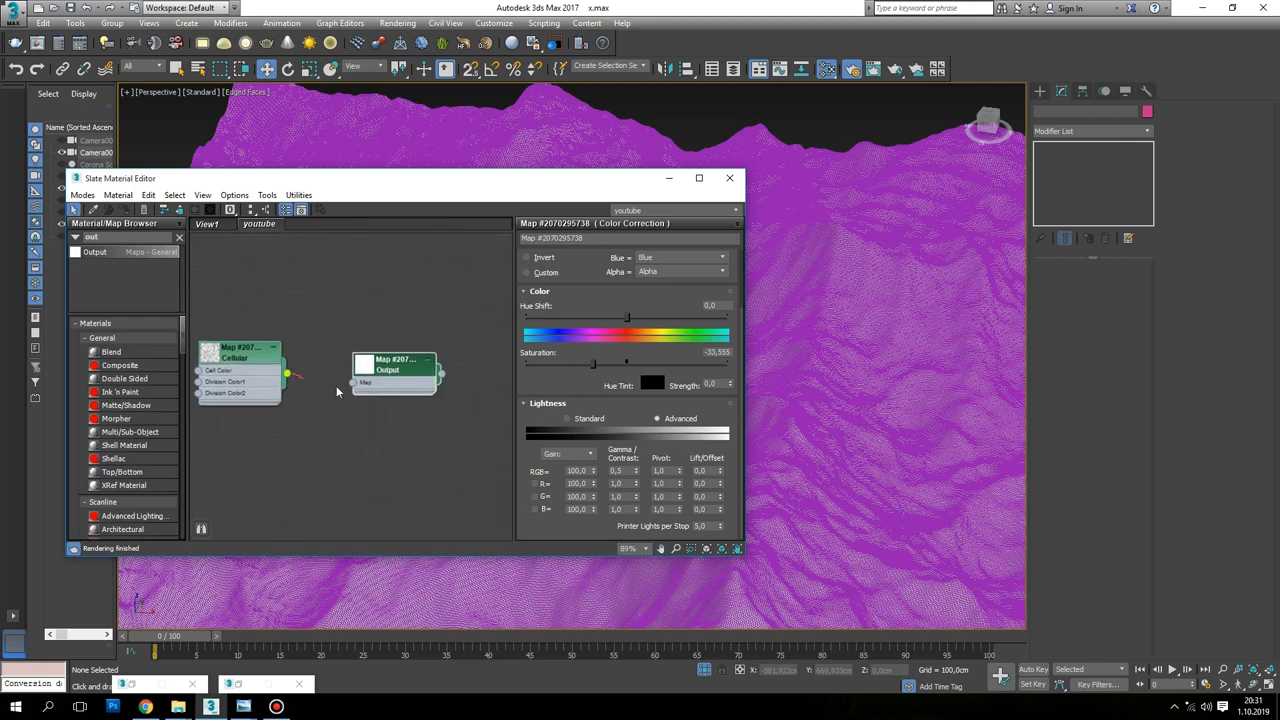
double_click(419, 365)
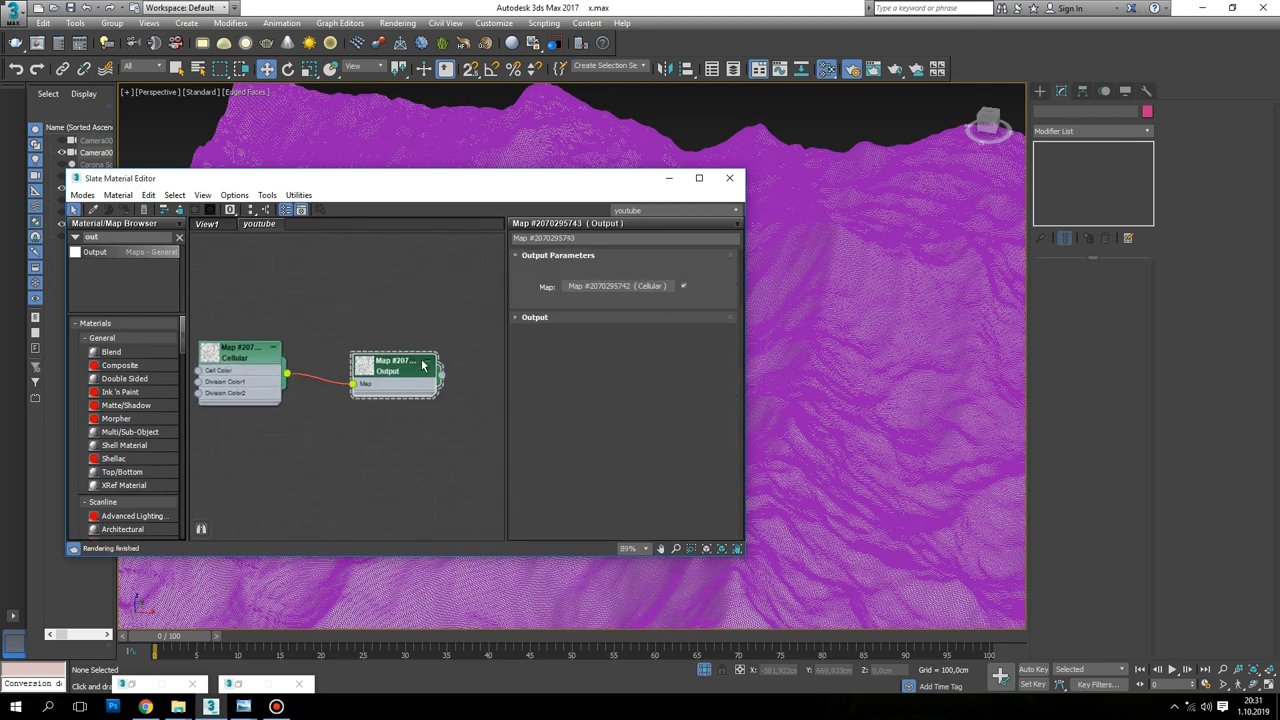
left_click(1090, 132)
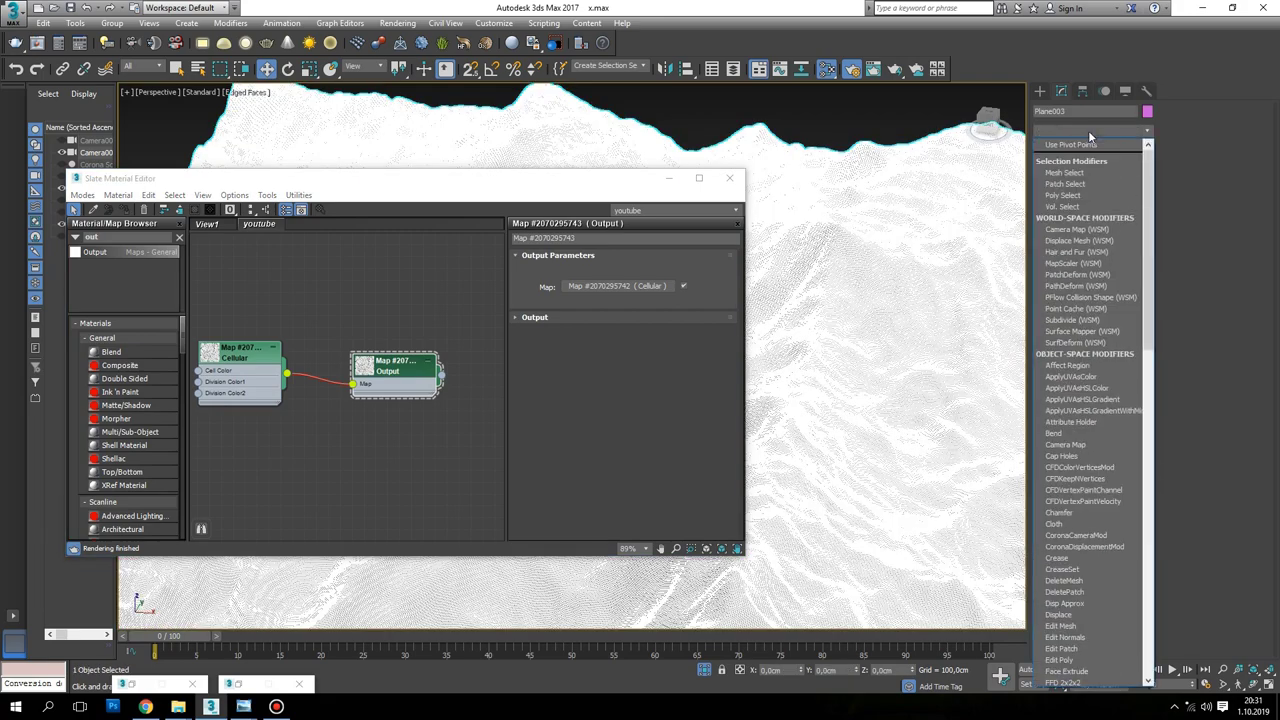
Add a Displace modifier to Plane003 using the Output map as an instance
key("d")
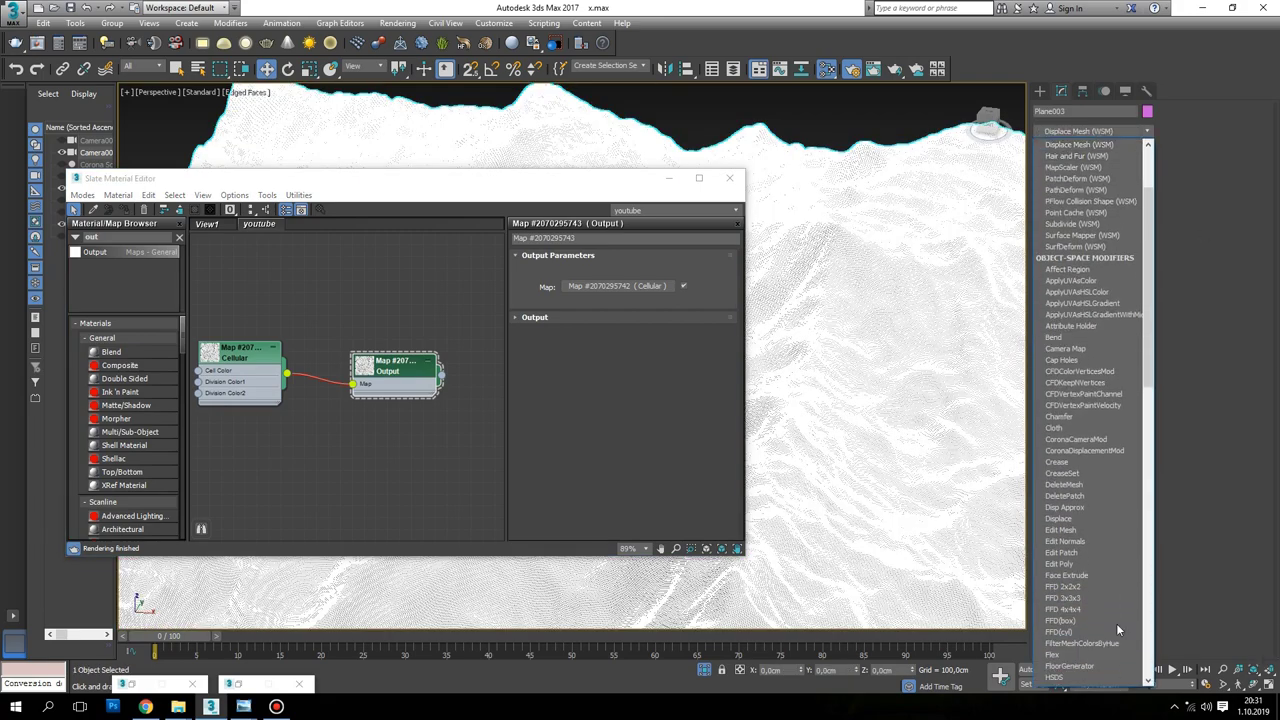
left_click(1062, 518)
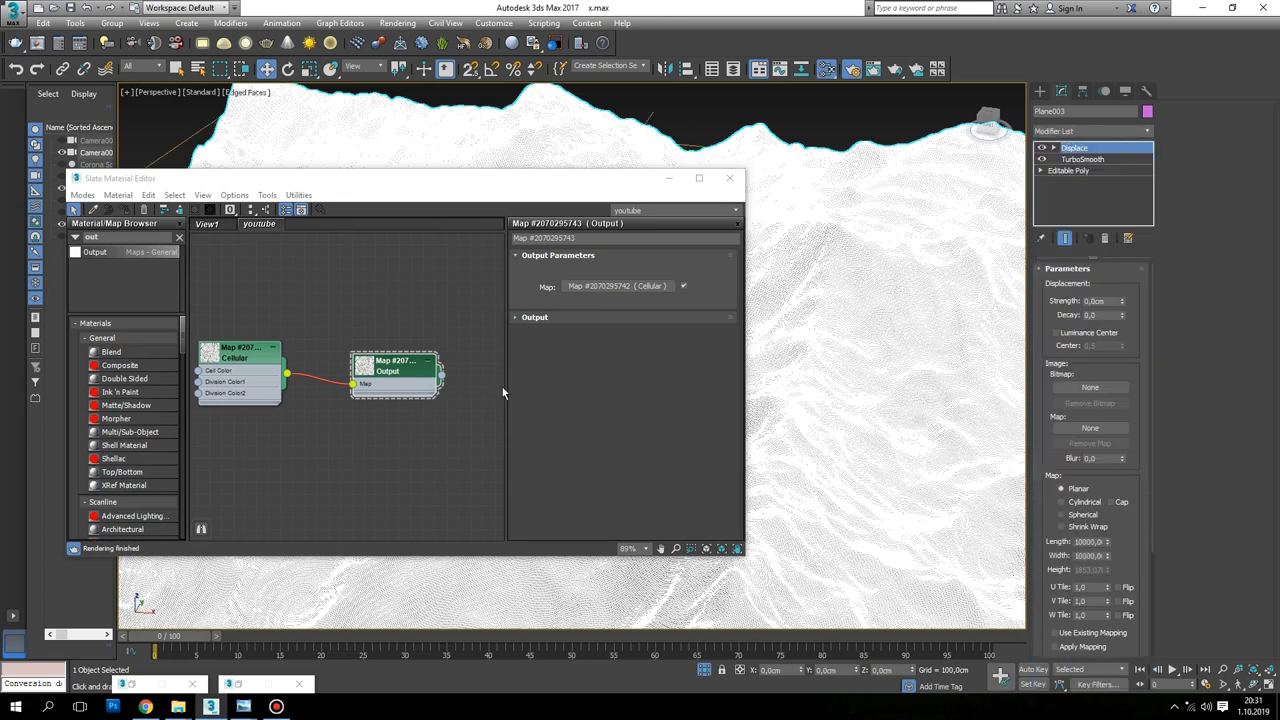
left_click_drag(440, 377, 1093, 428)
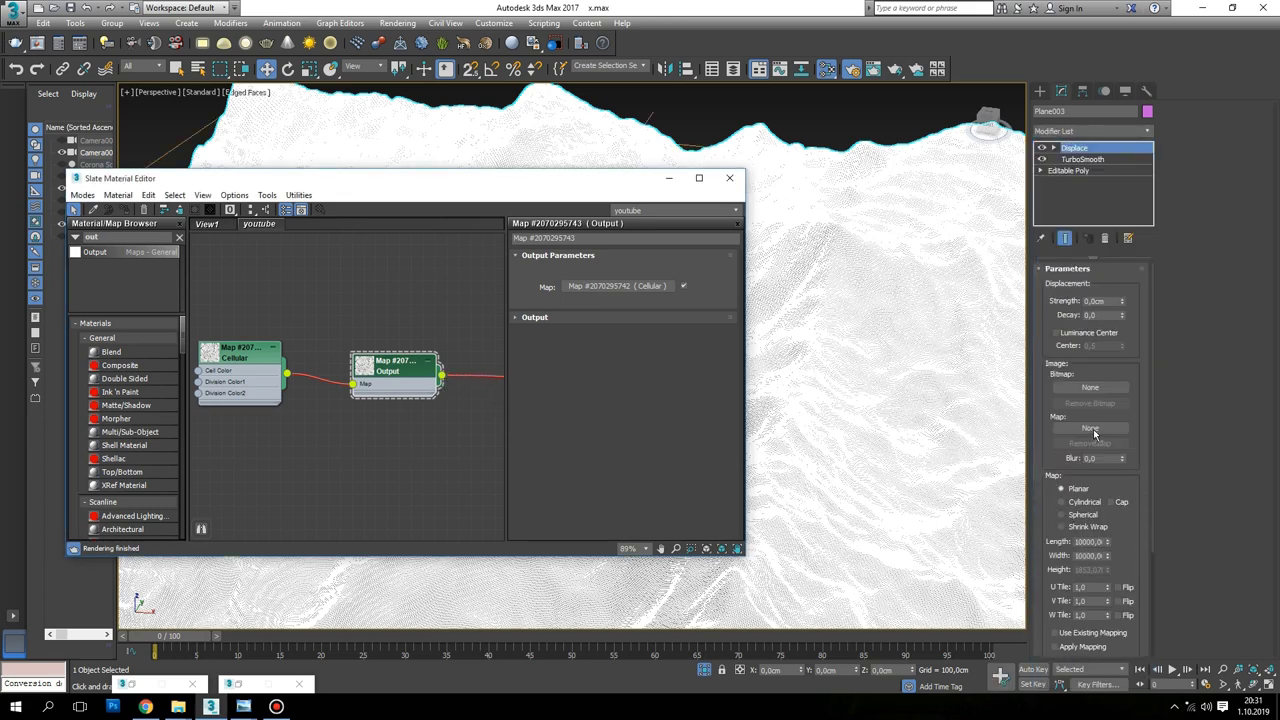
left_click(609, 390)
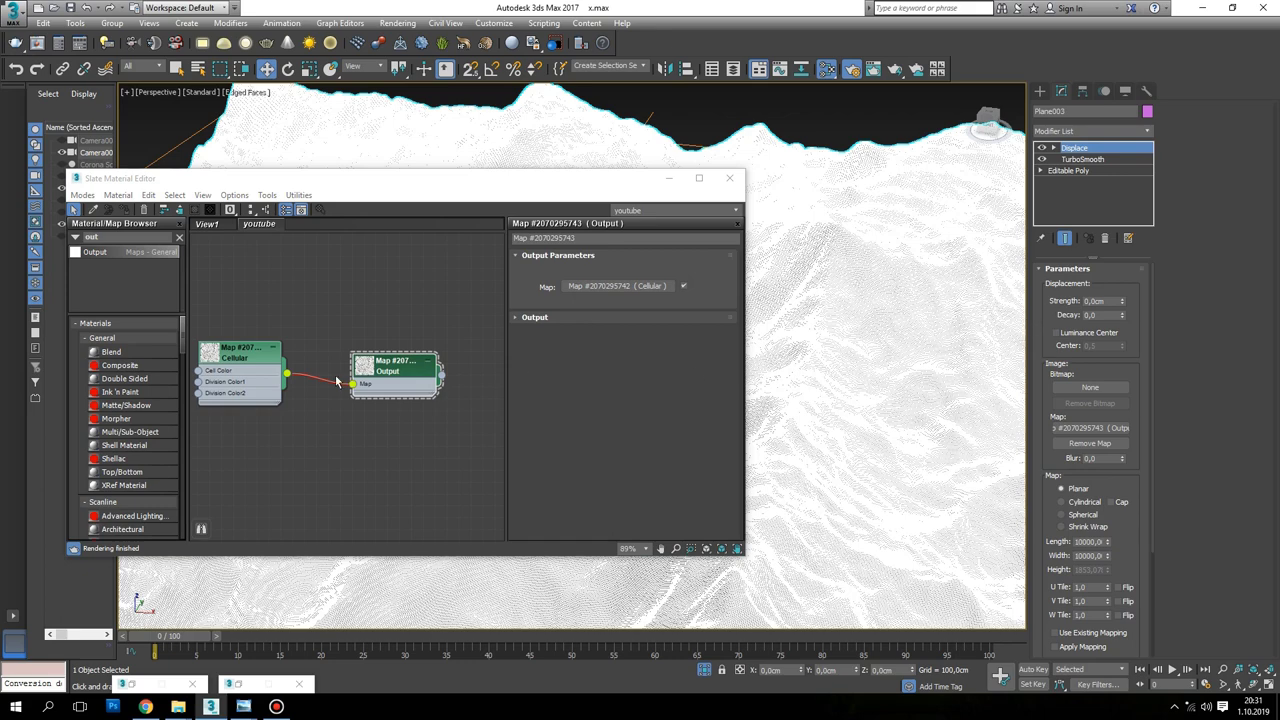
Set Cellular to fractal Chips with size 1000, 10 iterations and spread 1
double_click(227, 357)
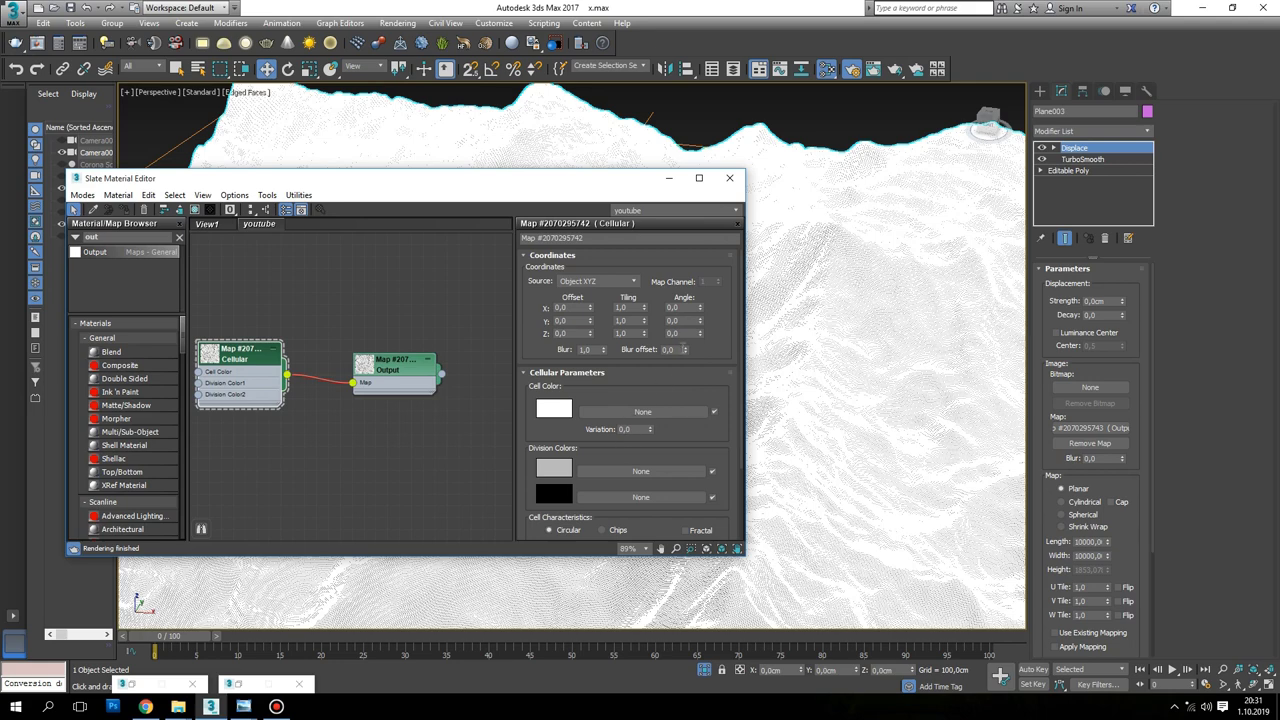
scroll(632, 420, "down", 3)
scroll(630, 423, "down", 1)
left_click(615, 434)
left_click(697, 430)
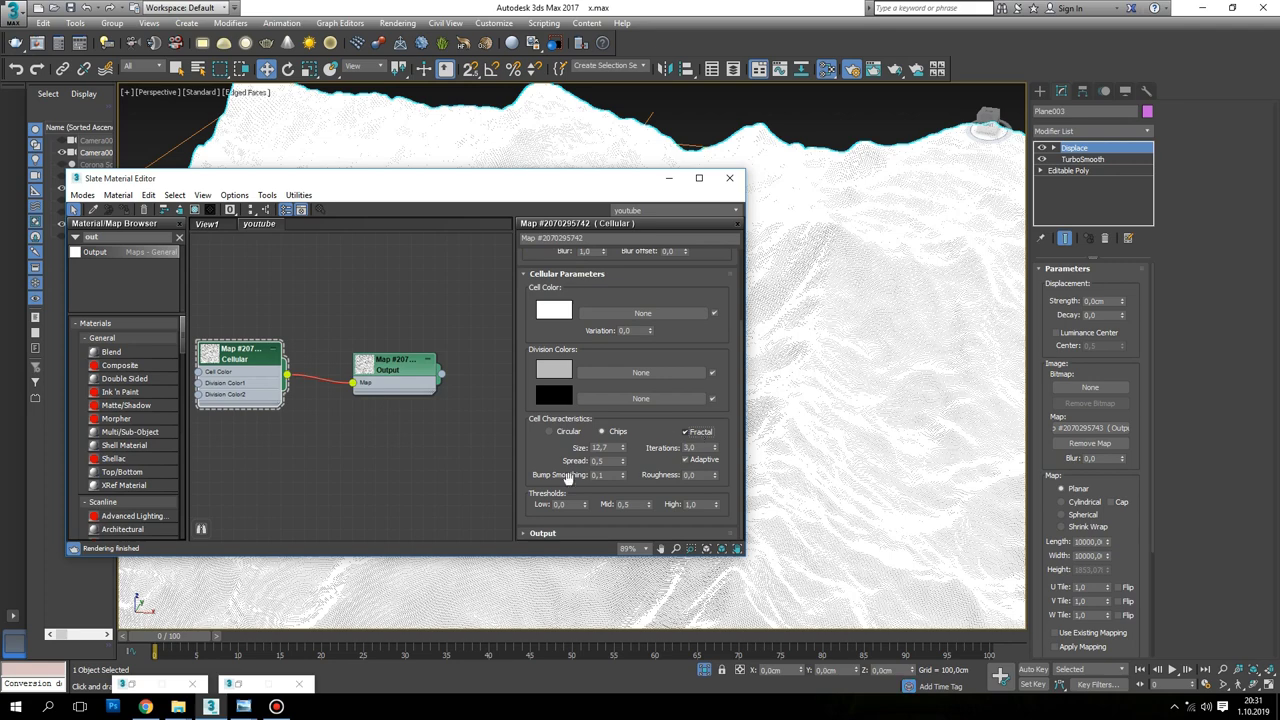
double_click(613, 448)
type("1")
double_click(686, 448)
type("1")
double_click(603, 461)
type("1")
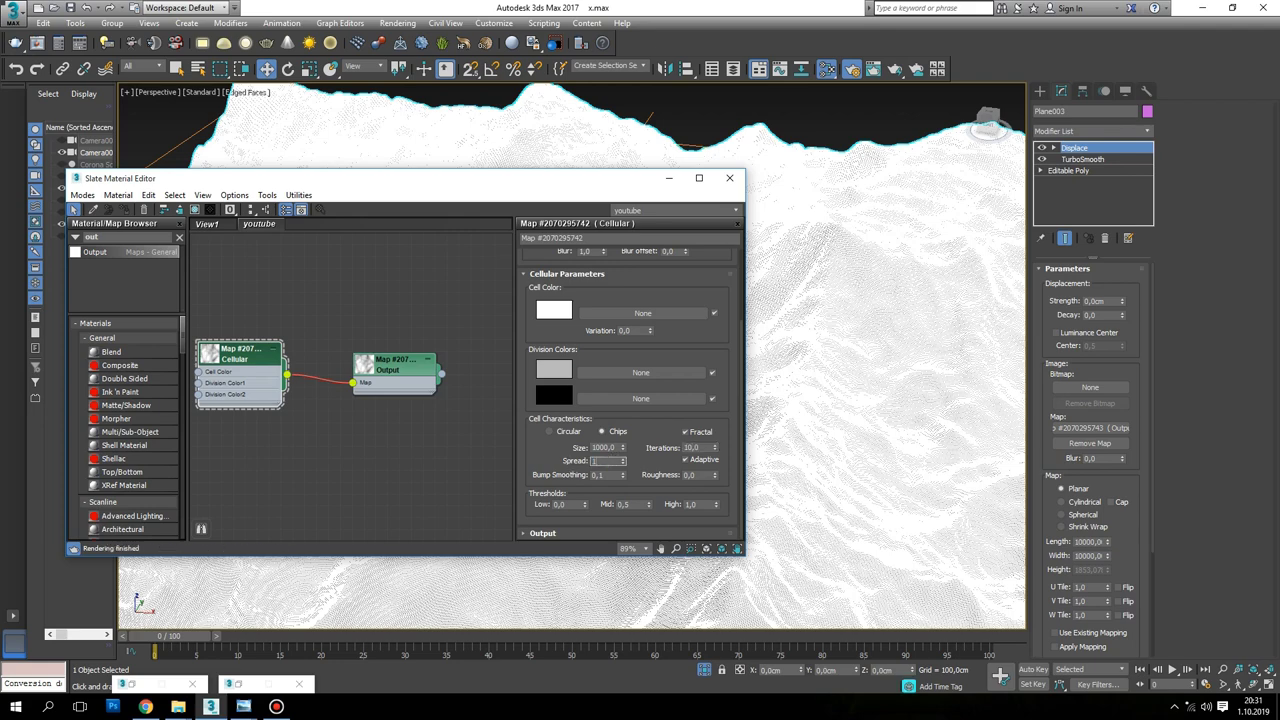
key("Return")
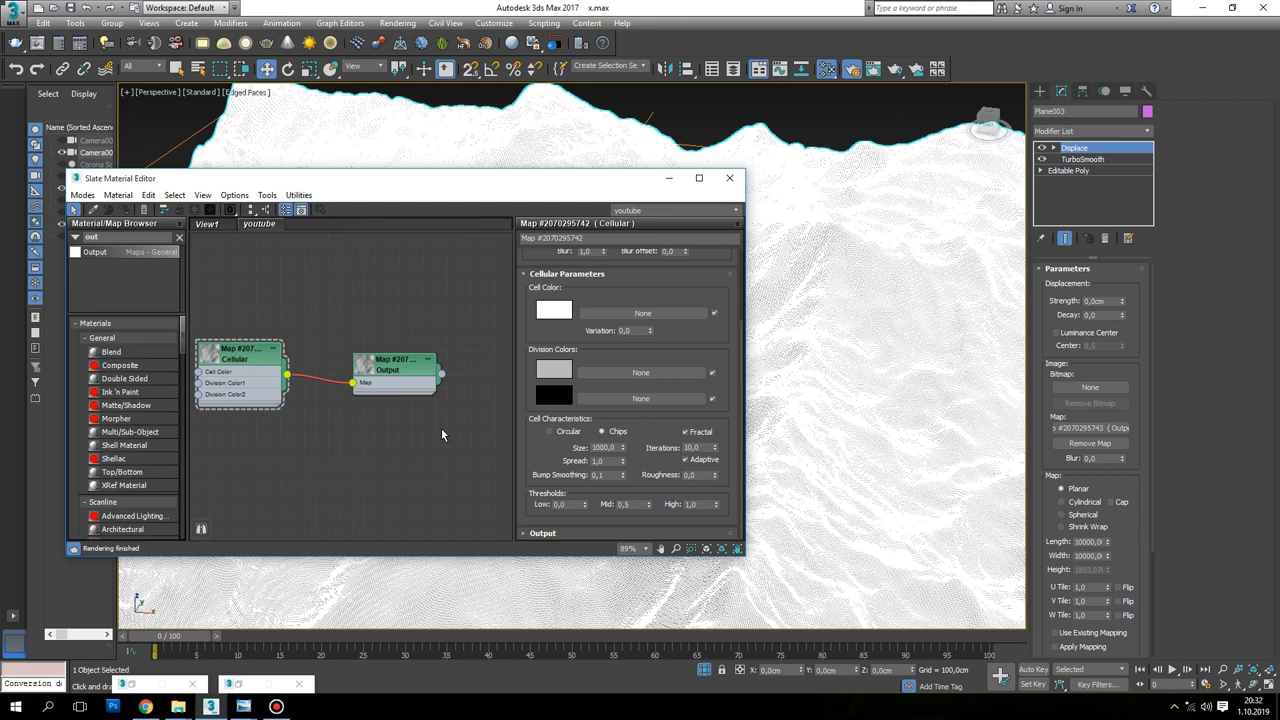
double_click(1112, 301)
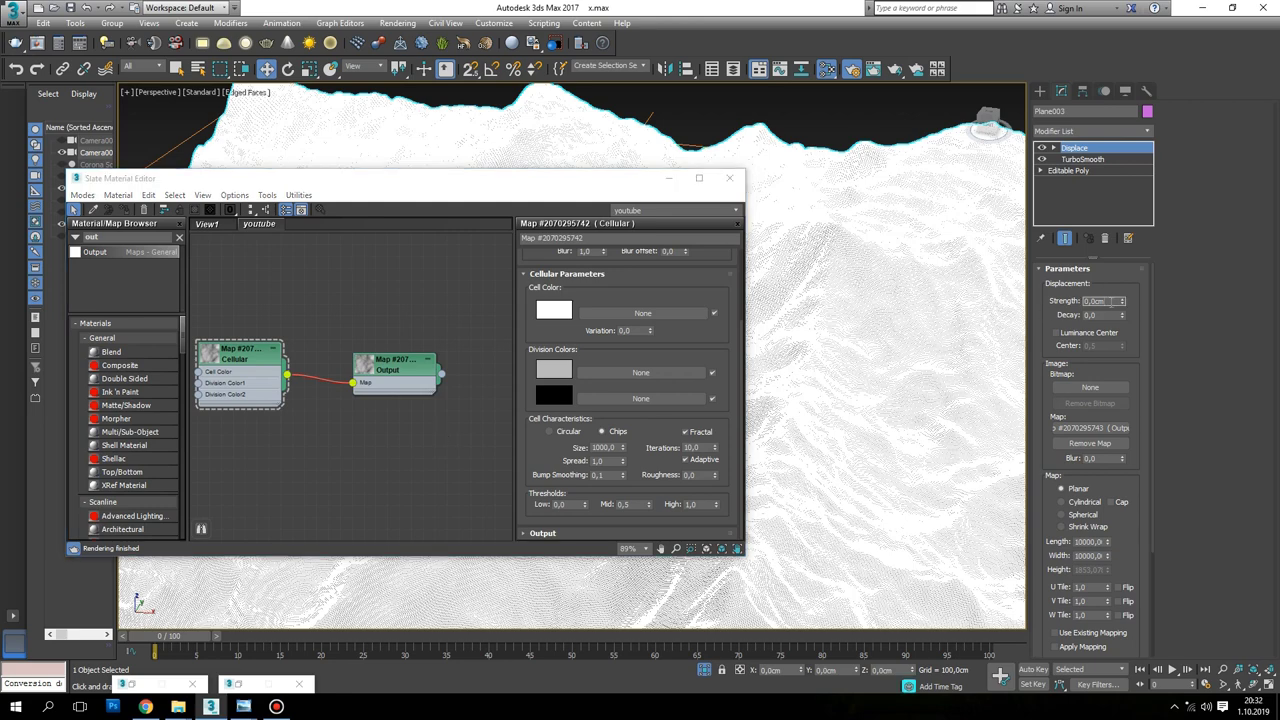
Set the Displace strength to 200 cm and turn on Luminance Center
type("3")
key("Return")
key("Return")
scroll(876, 399, "up", 3)
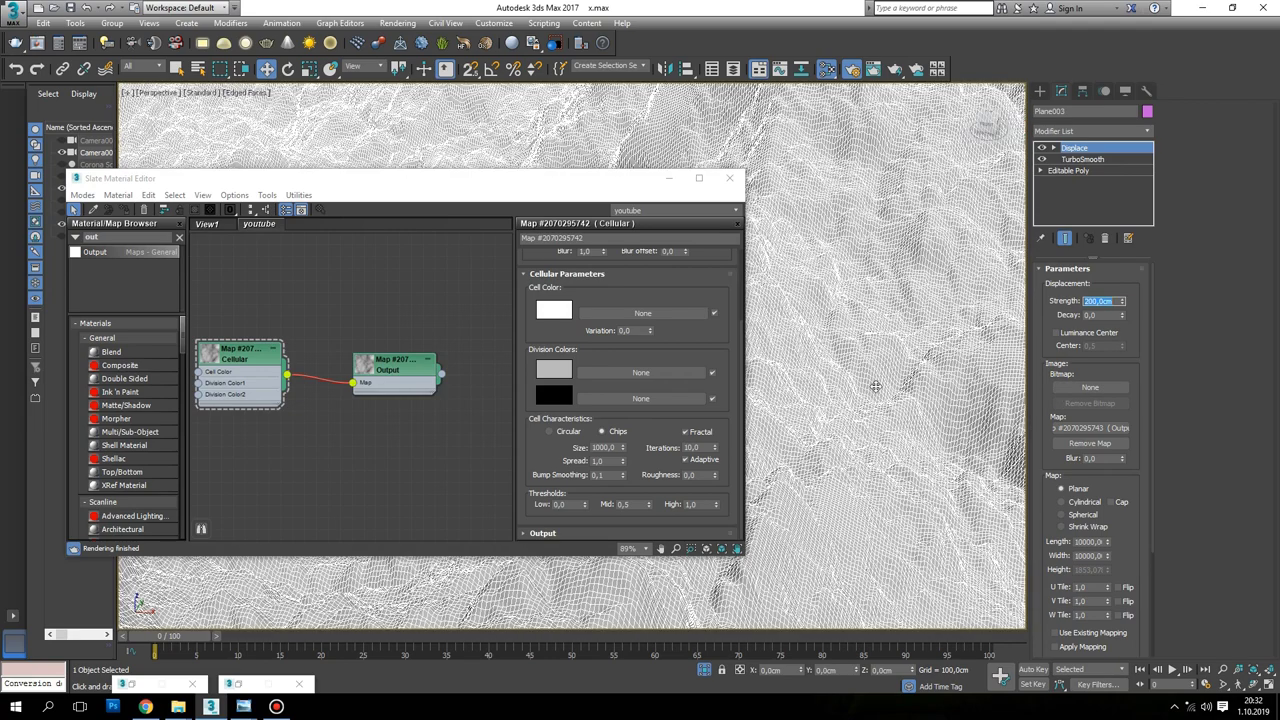
left_click(1085, 333)
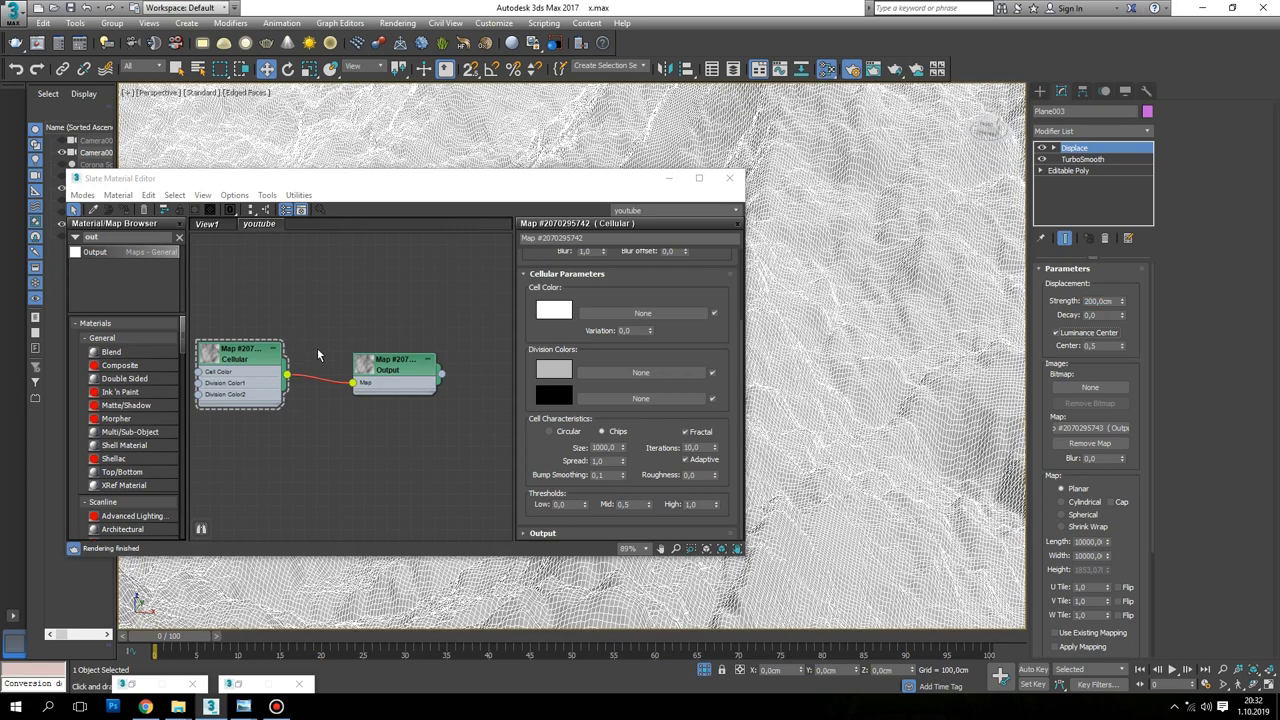
scroll(325, 338, "up", 2)
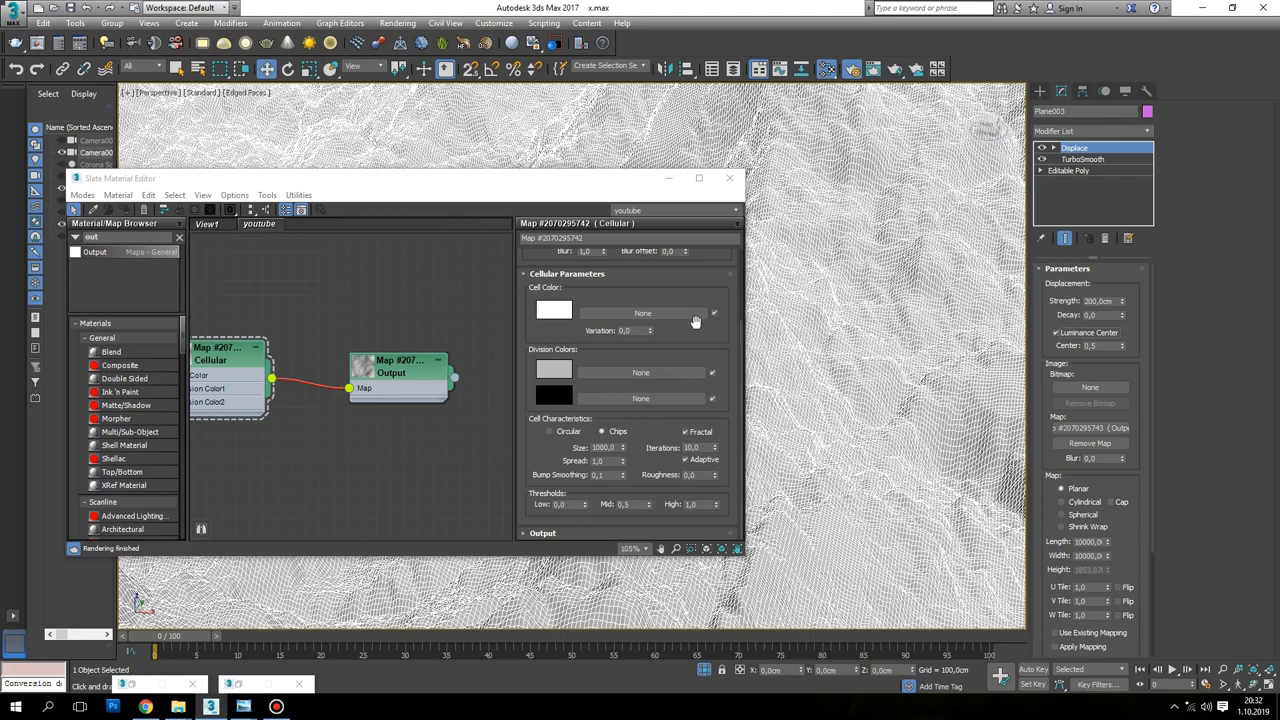
Switch the viewport to default shading and add a new Corona material node
left_click(670, 181)
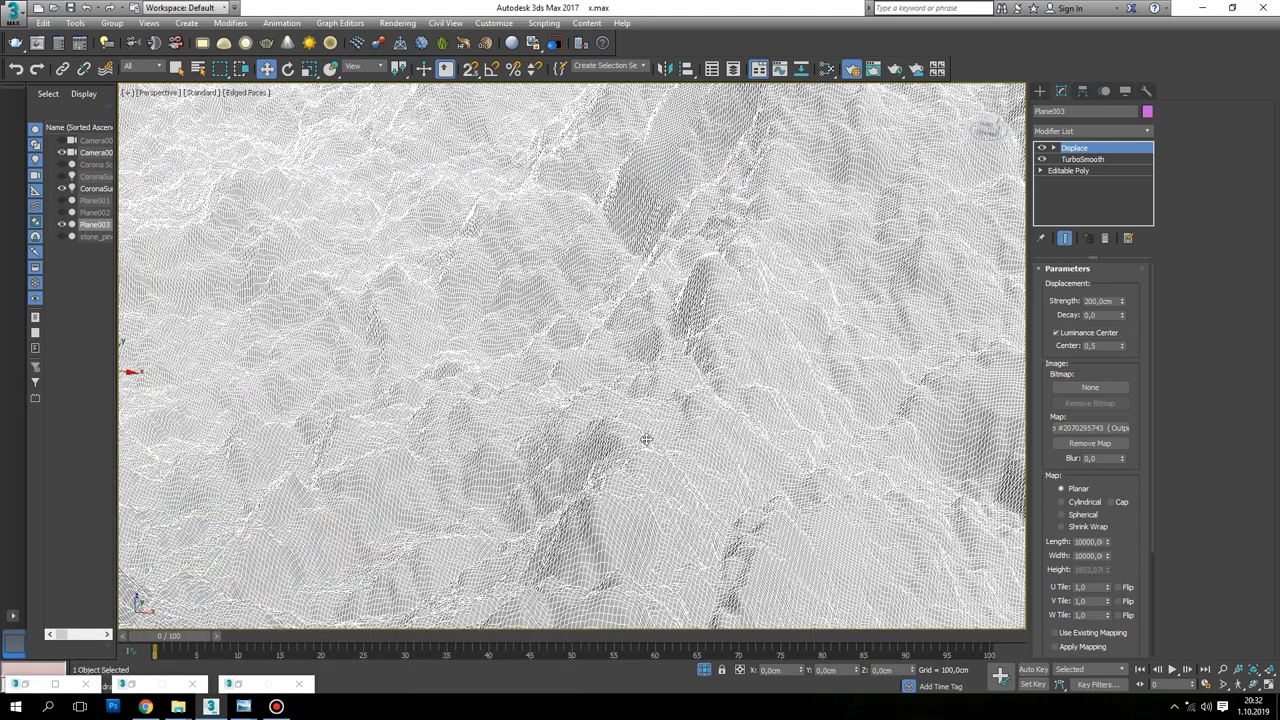
key("F4")
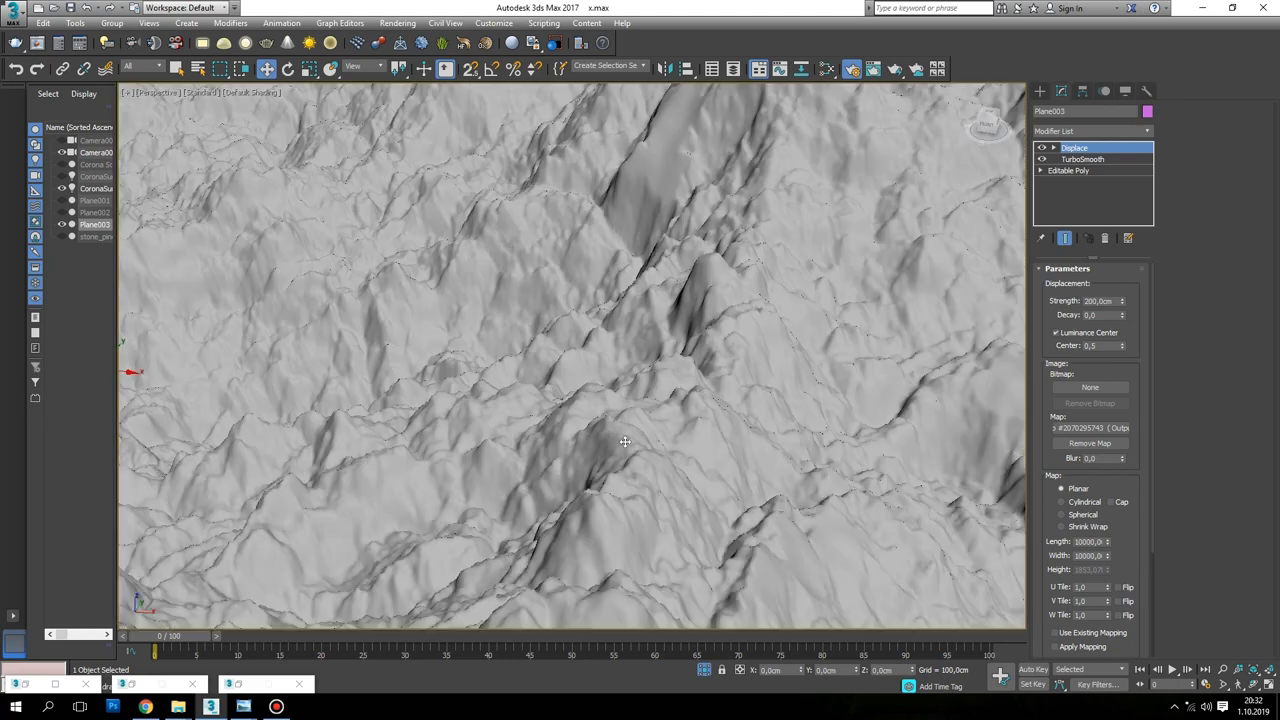
key("m")
left_click(123, 235)
type("onam")
left_click_drag(100, 251, 355, 470)
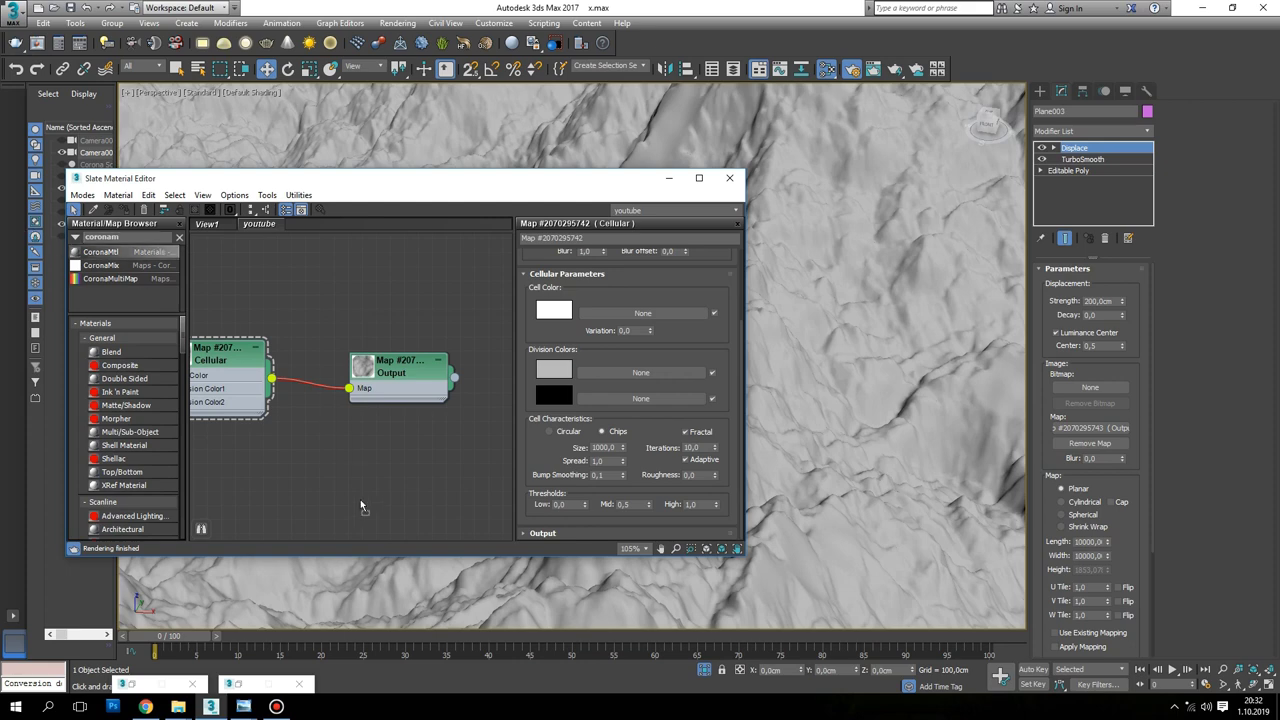
Give the Corona material a dark red diffuse colour and assign it to the terrain
double_click(419, 402)
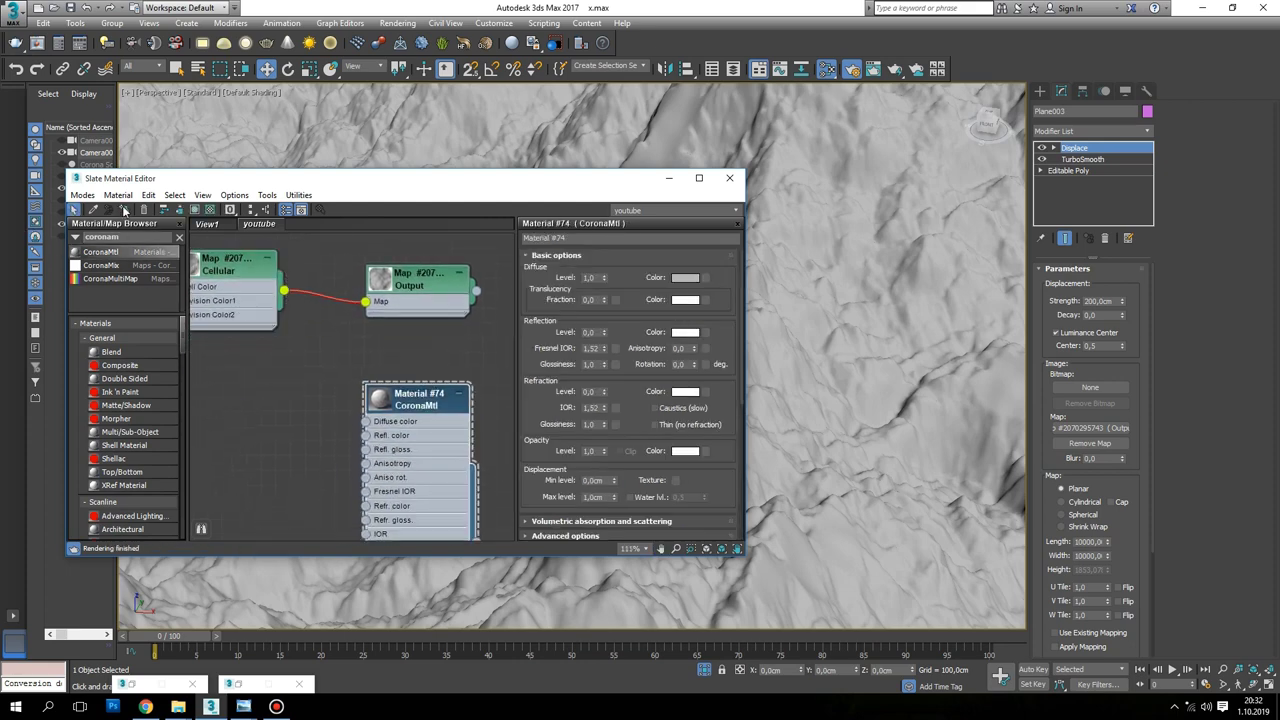
left_click(685, 277)
left_click_drag(351, 140, 518, 150)
left_click(493, 204)
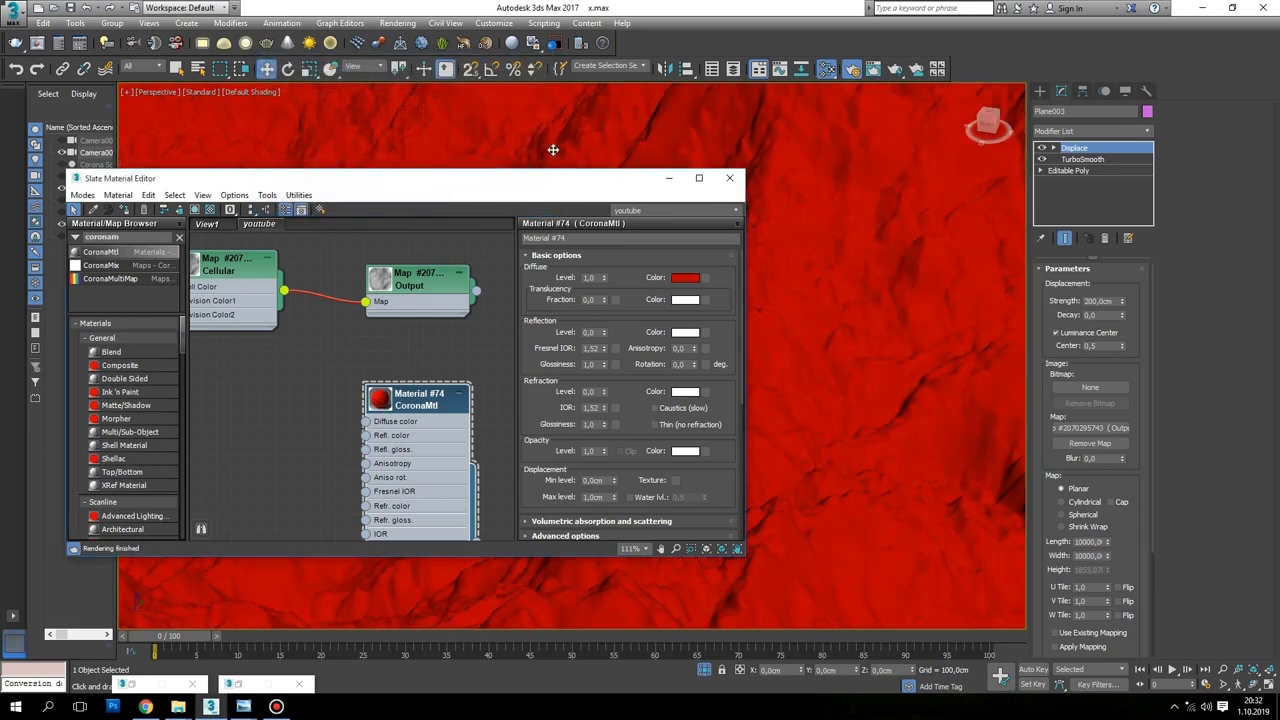
Unhide all scene objects and orbit around the terrain
left_click(669, 178)
right_click(672, 179)
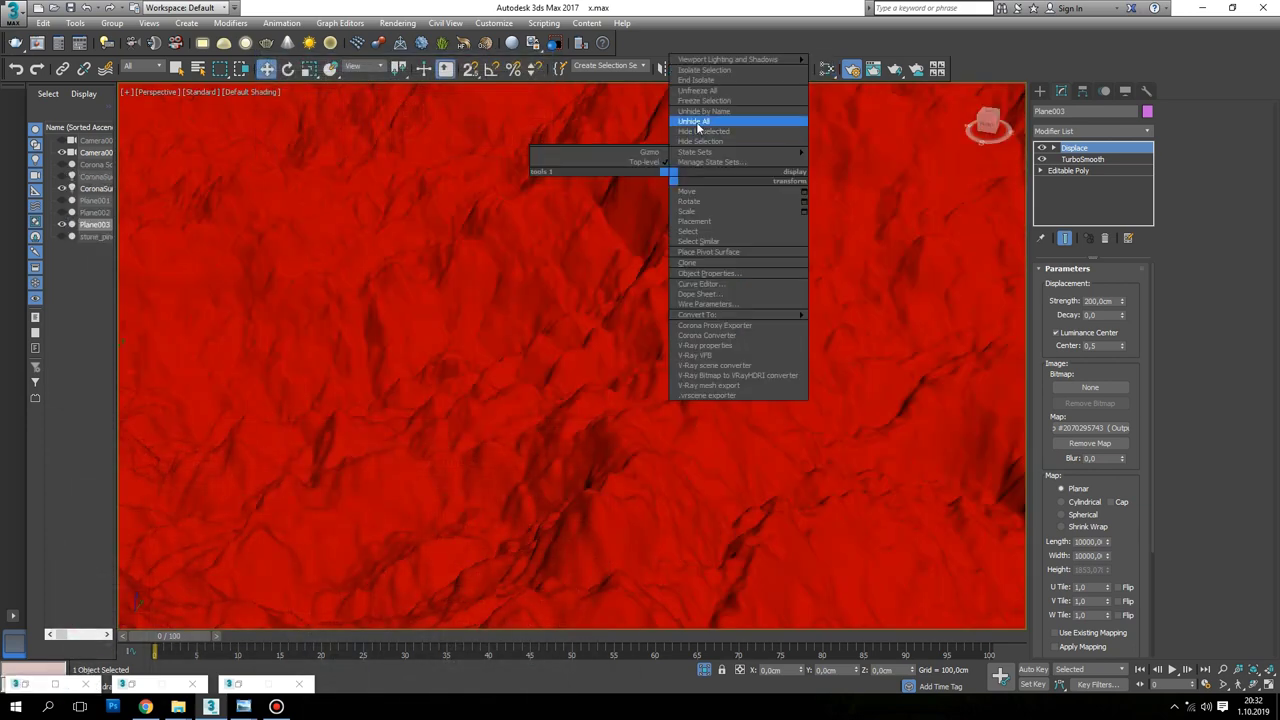
left_click(698, 122)
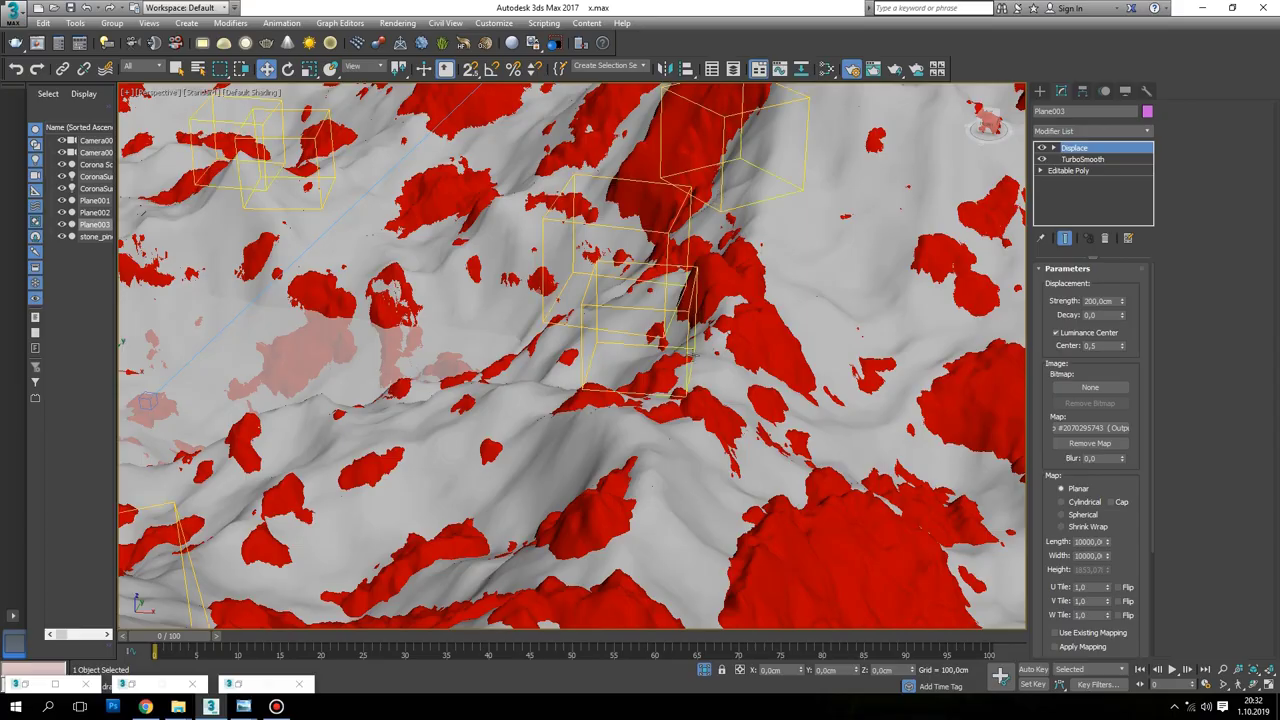
middle_click_drag(704, 522, 751, 511, "alt")
mouse_move(623, 423)
middle_mouse_down("alt")
mouse_move(713, 455)
mouse_move(677, 328)
middle_mouse_up("alt")
scroll(607, 360, "up", 3)
scroll(607, 360, "up", 4)
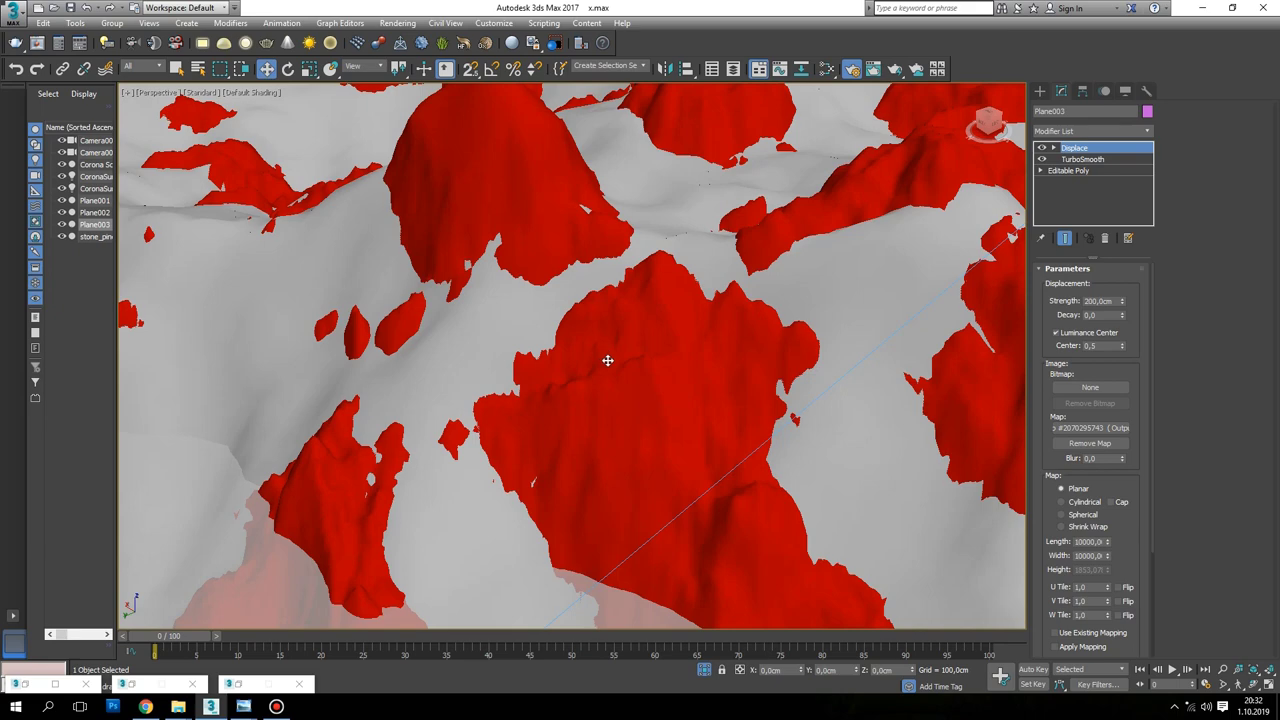
key("m")
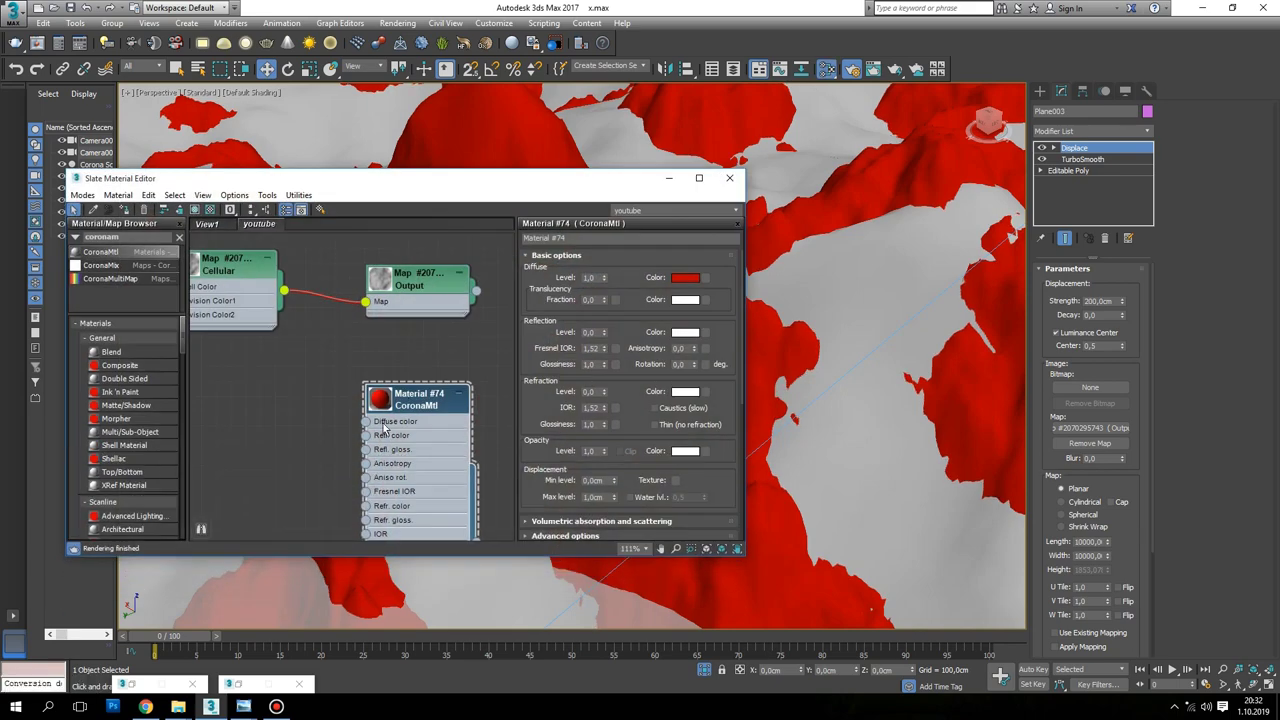
left_click_drag(365, 420, 320, 443)
Load the rock texture TexturesCom_RockSmooth0076_1_seamless_M.jpg as a bitmap into the diffuse input
left_click(465, 204)
left_click(745, 102)
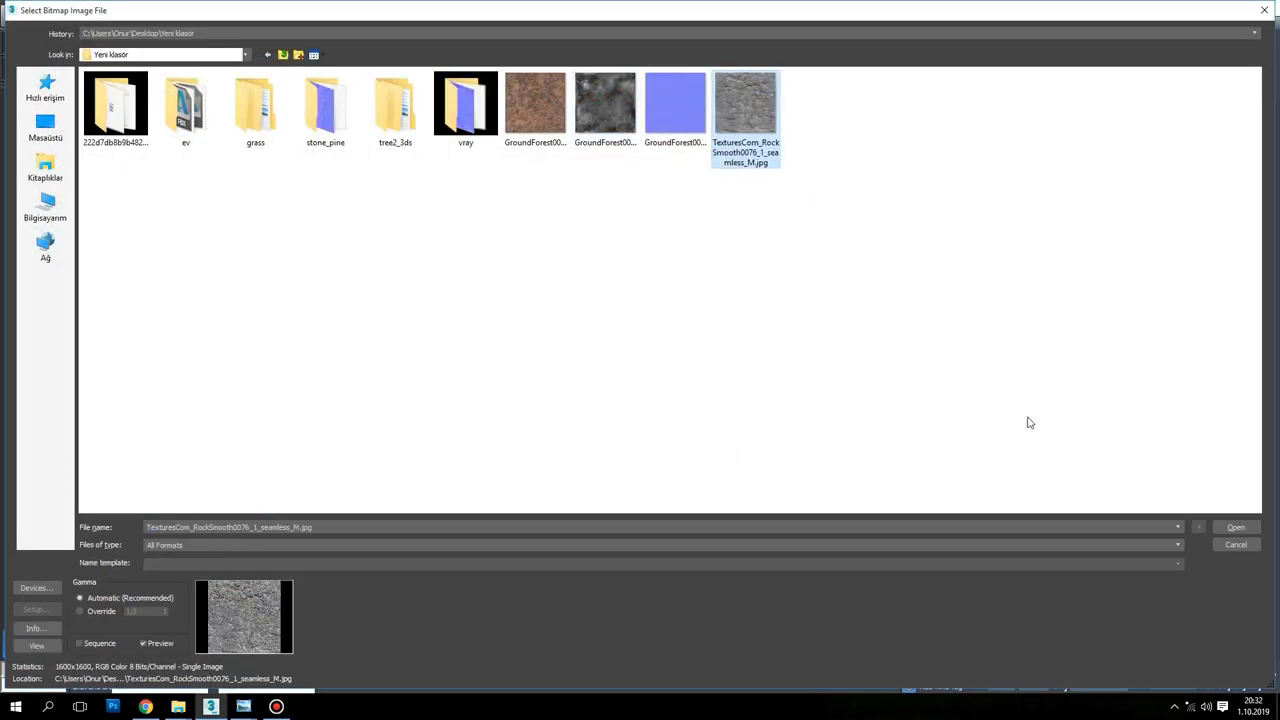
left_click(1236, 527)
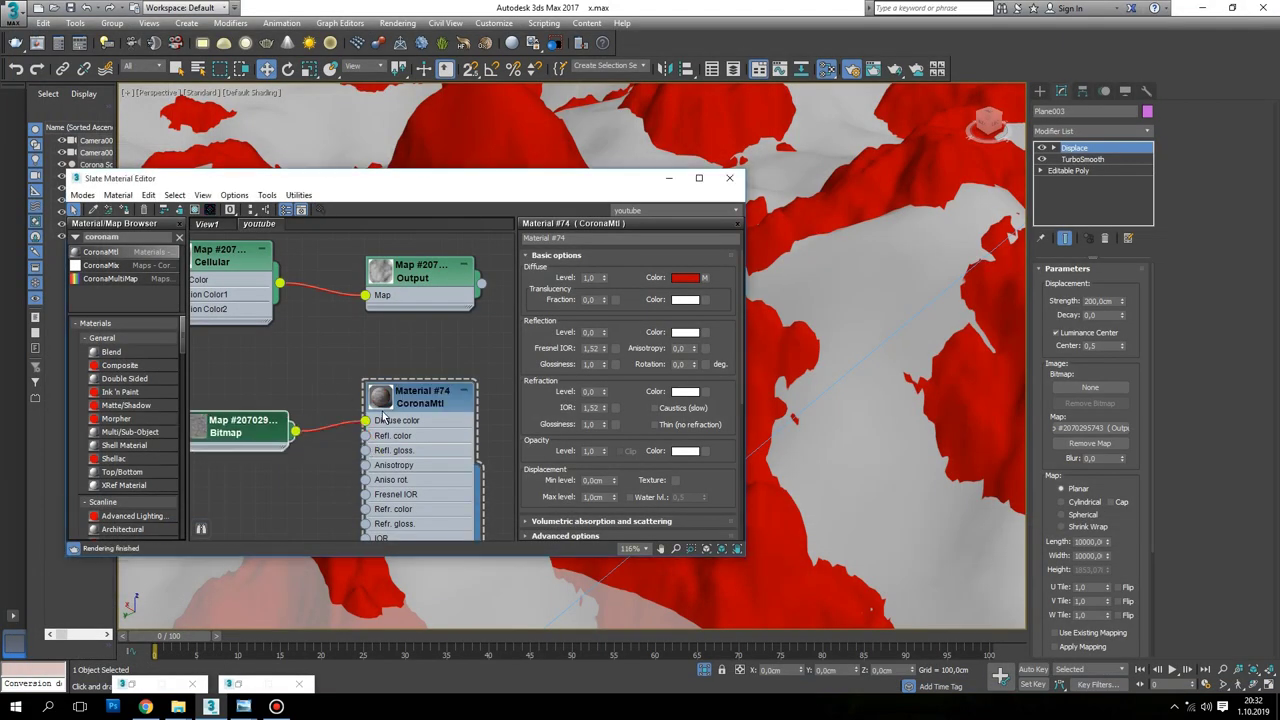
Insert a Color Correction between the texture and Material #74 with advanced RGB gamma 0,5
left_click(697, 178)
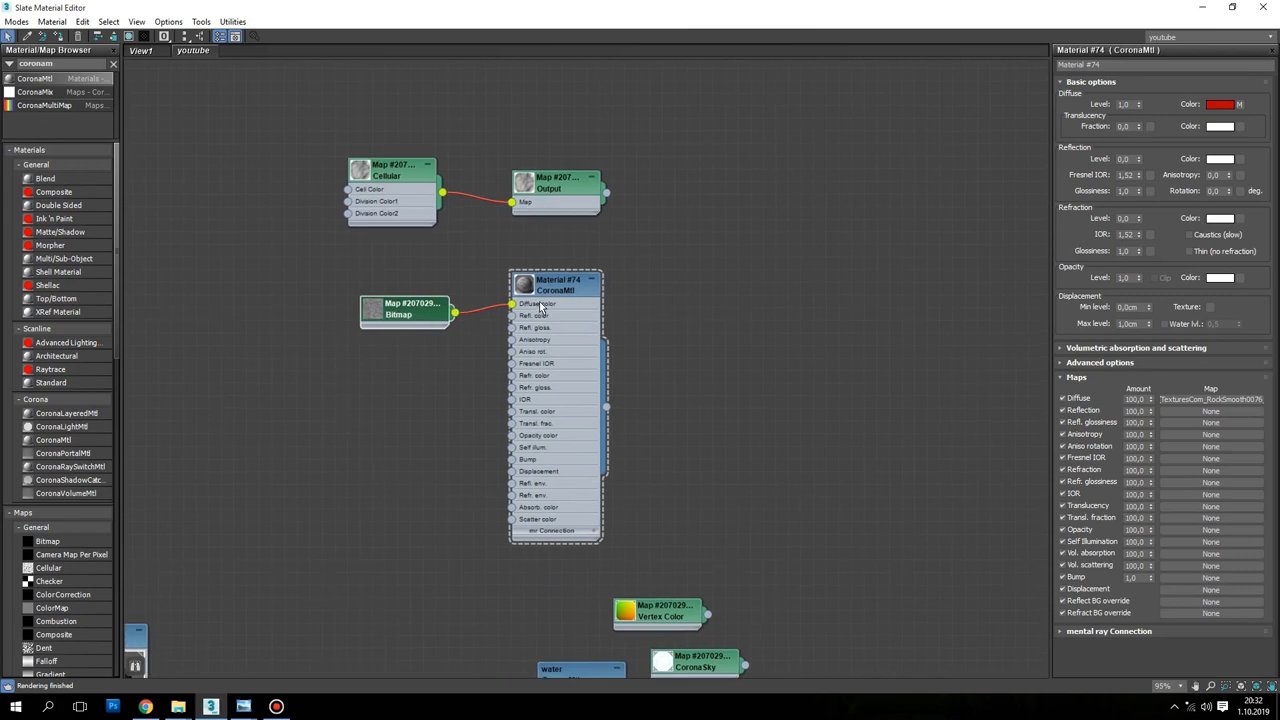
double_click(69, 64)
type("color")
left_click_drag(601, 267, 572, 312)
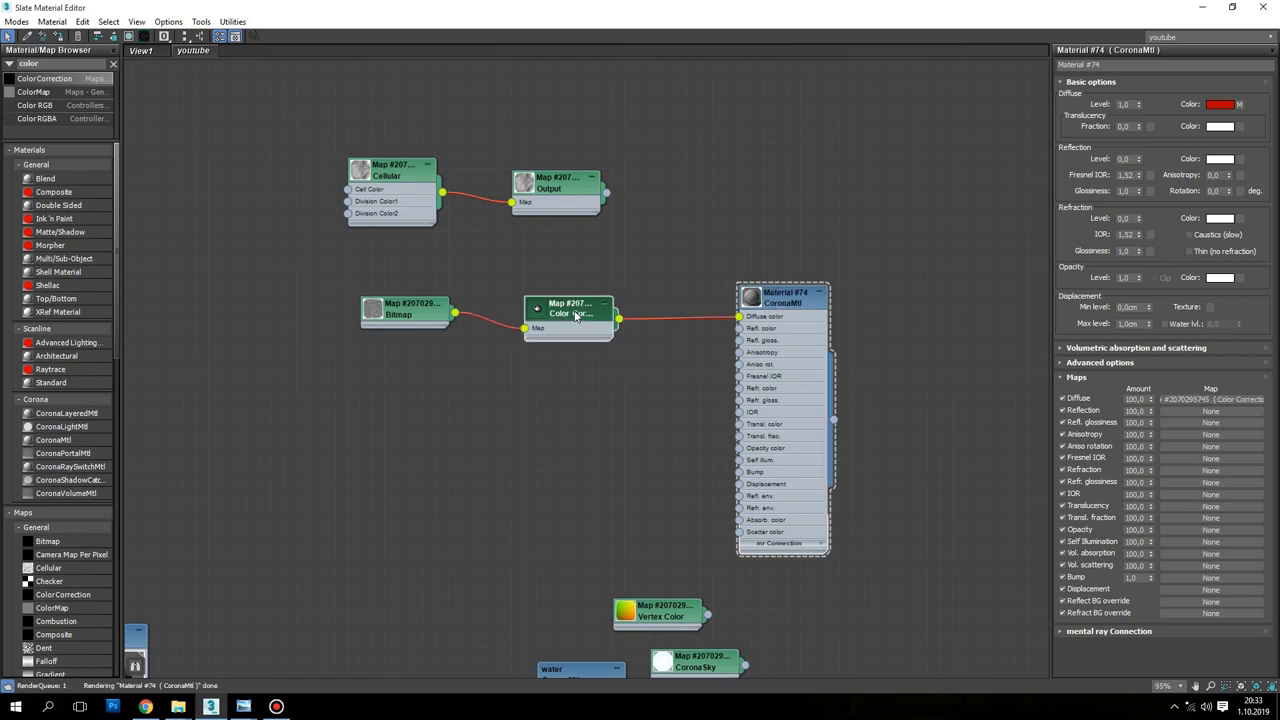
left_click(1191, 321)
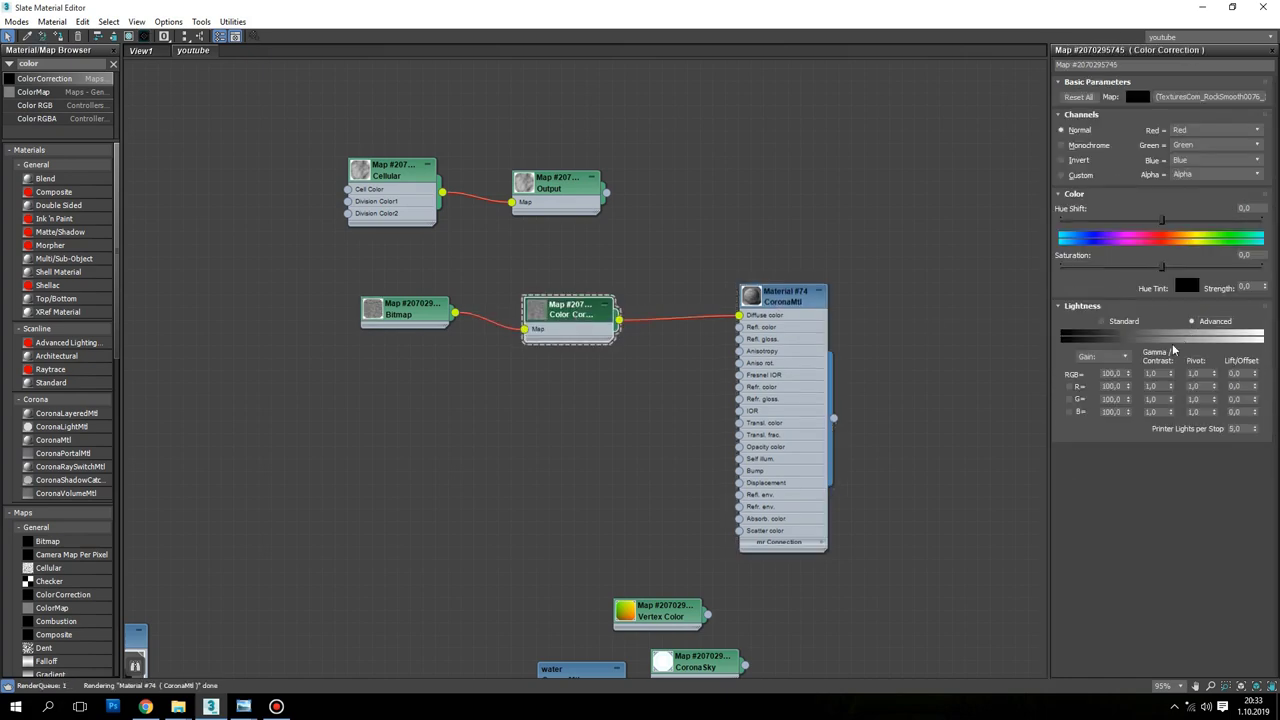
double_click(1160, 373)
type("0,5")
key("Return")
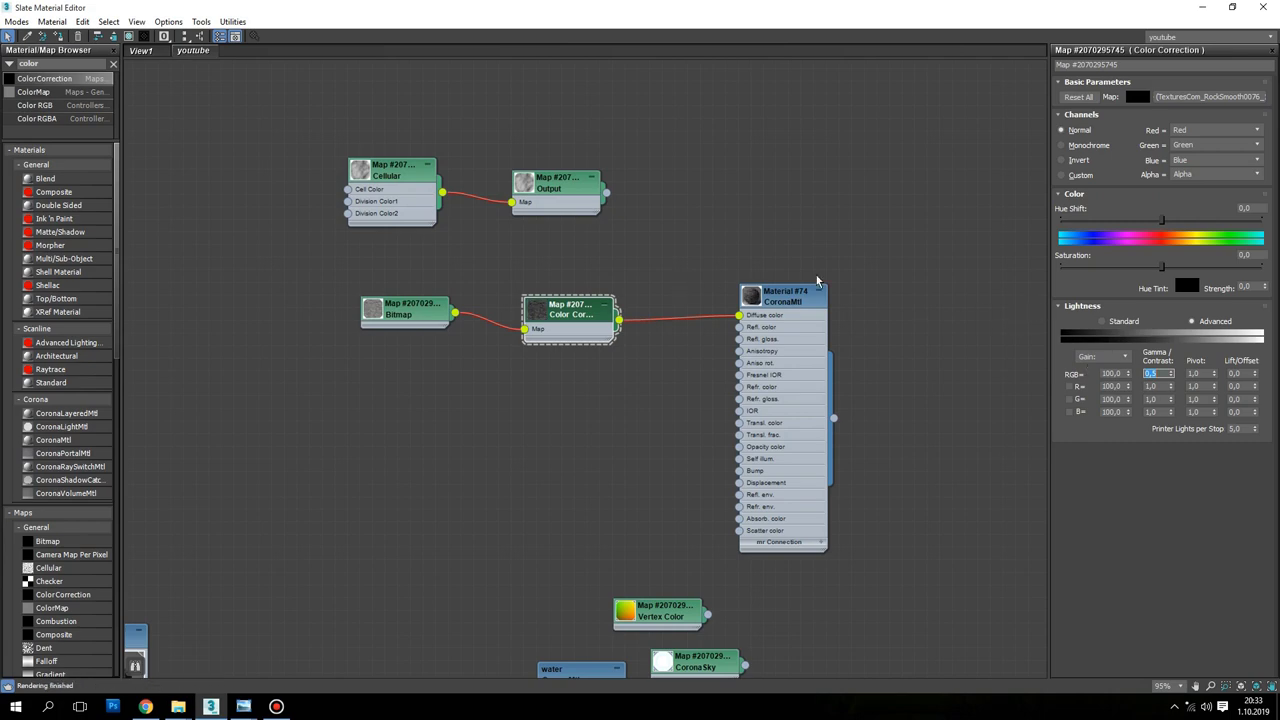
left_click(793, 300)
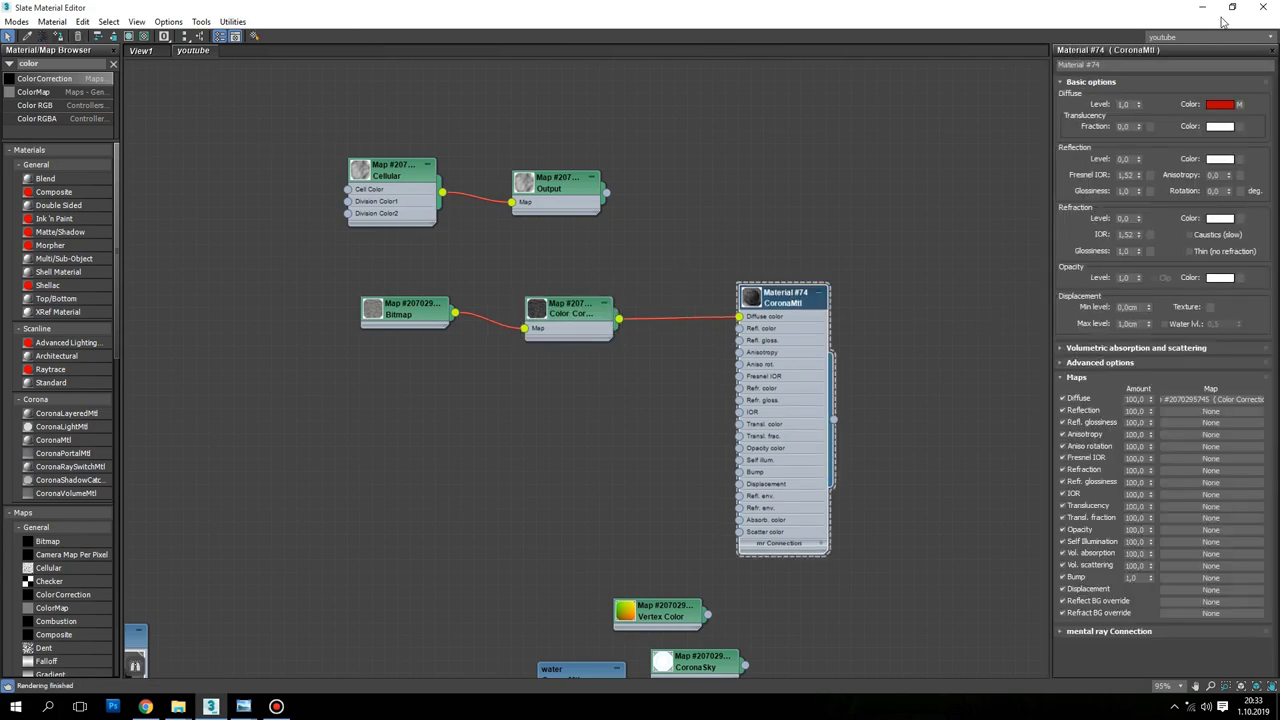
left_click(1232, 7)
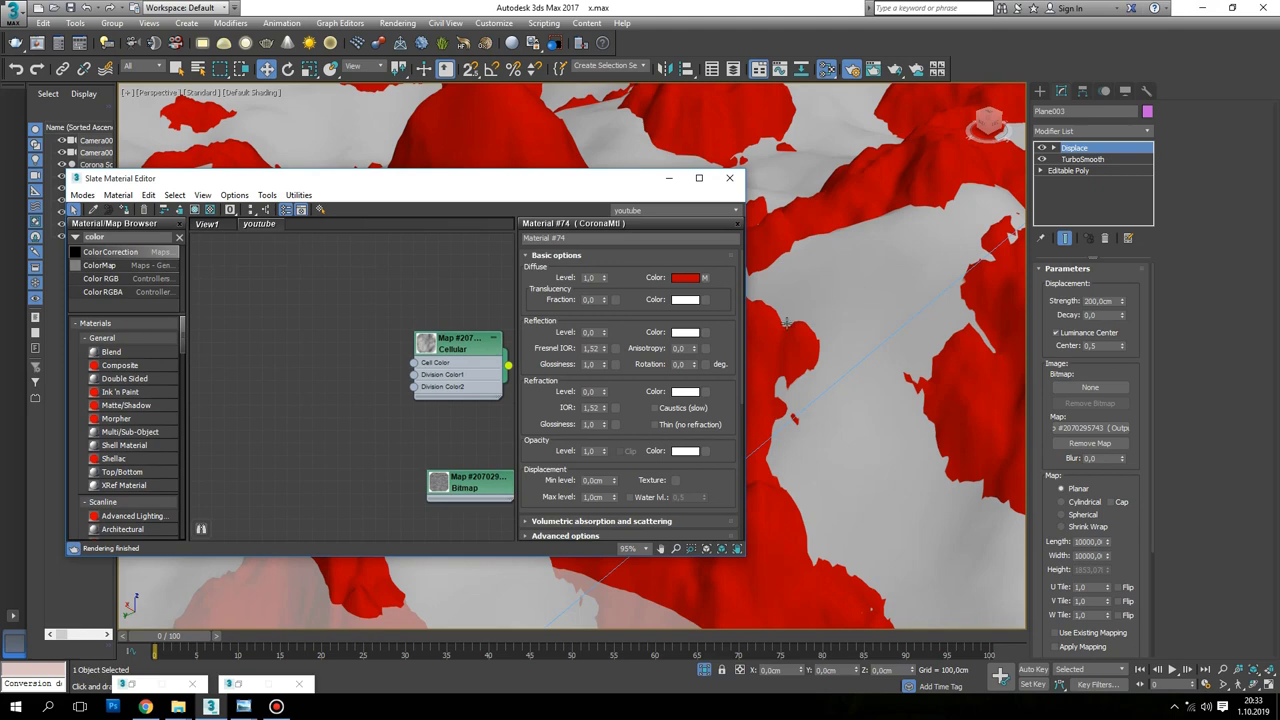
Show the rock material's texture on the terrain in the viewport
scroll(259, 380, "down", 2)
scroll(259, 380, "up", 1)
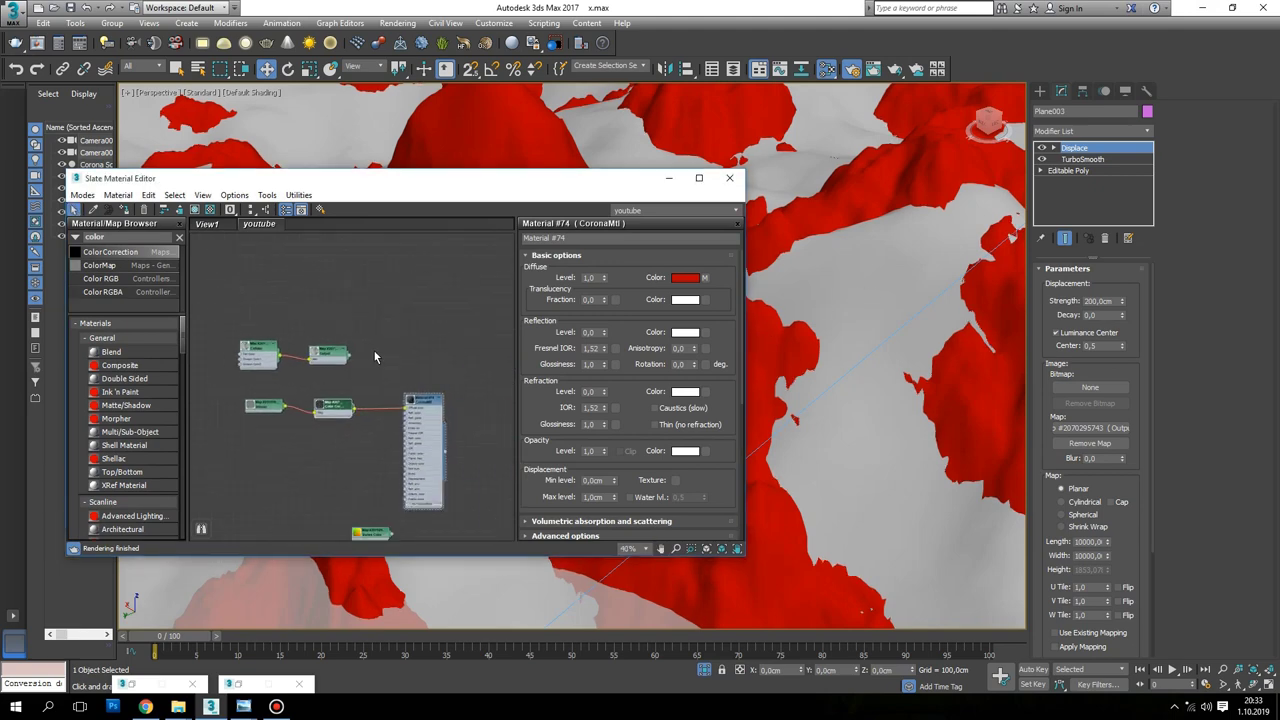
middle_click_drag(259, 380, 240, 252)
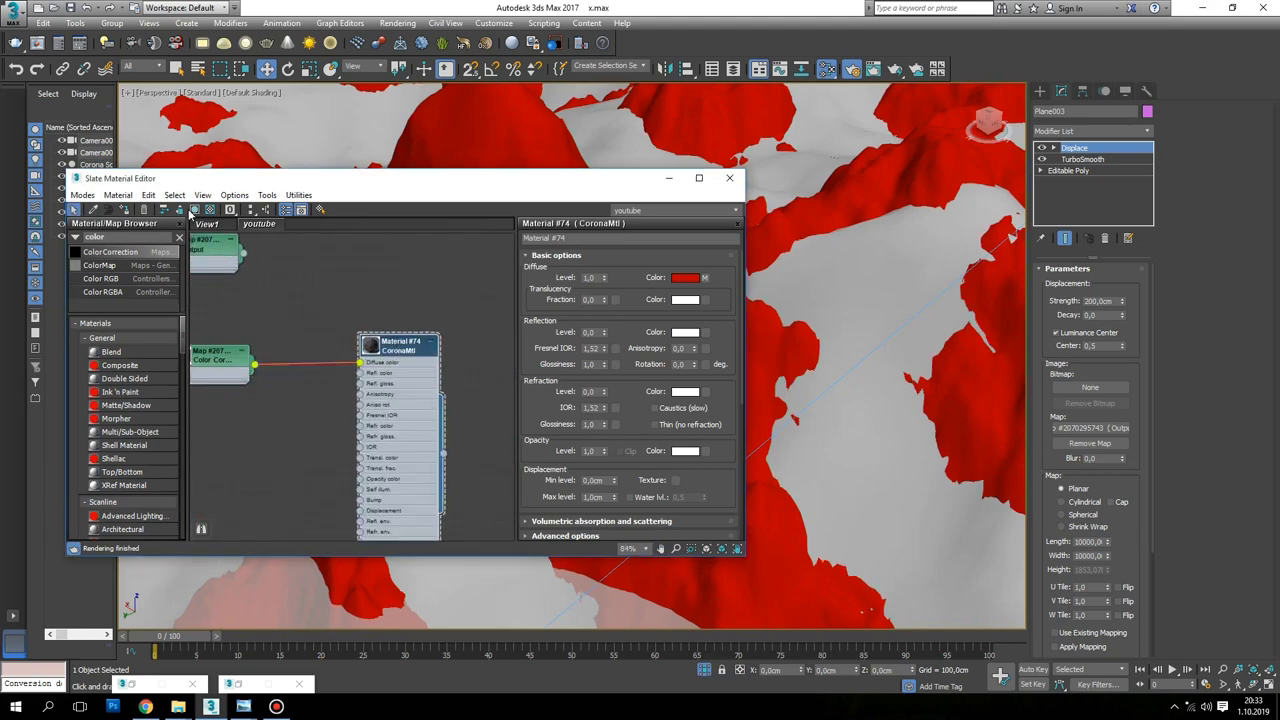
left_click(195, 209)
Add a Box UVW Map modifier with 100 cm length, width and height
left_click(1111, 136)
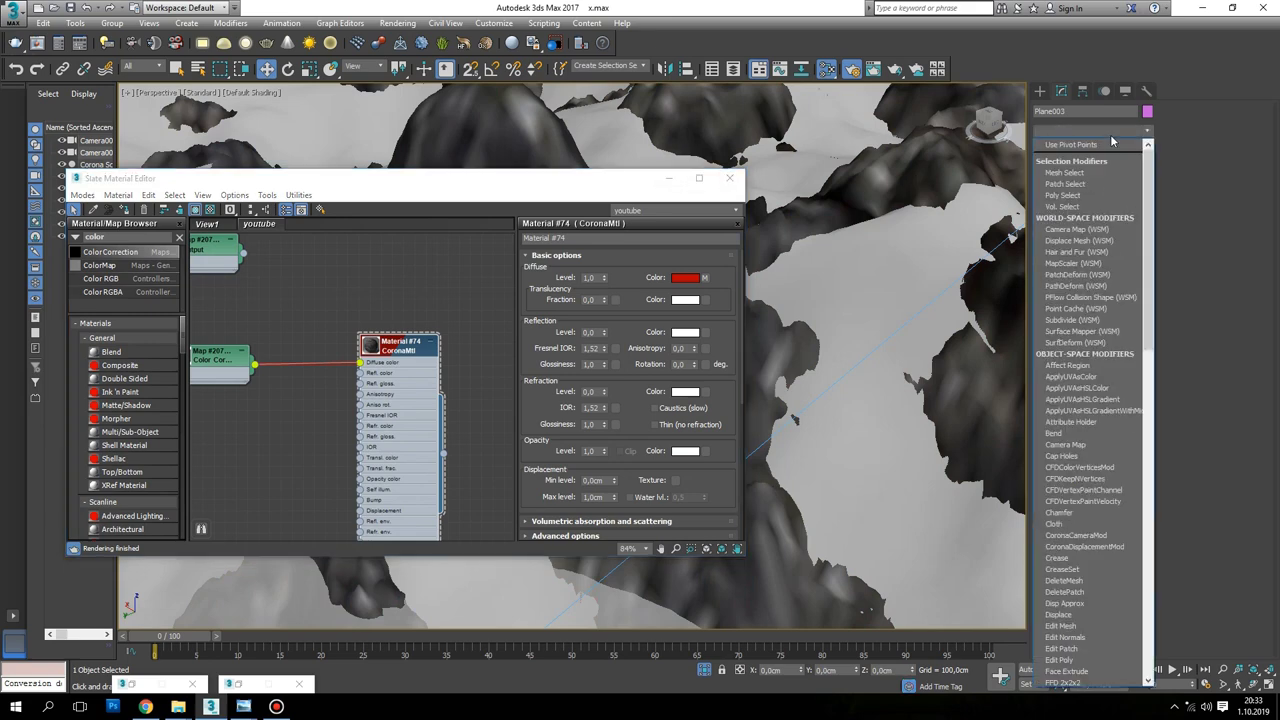
type("uv")
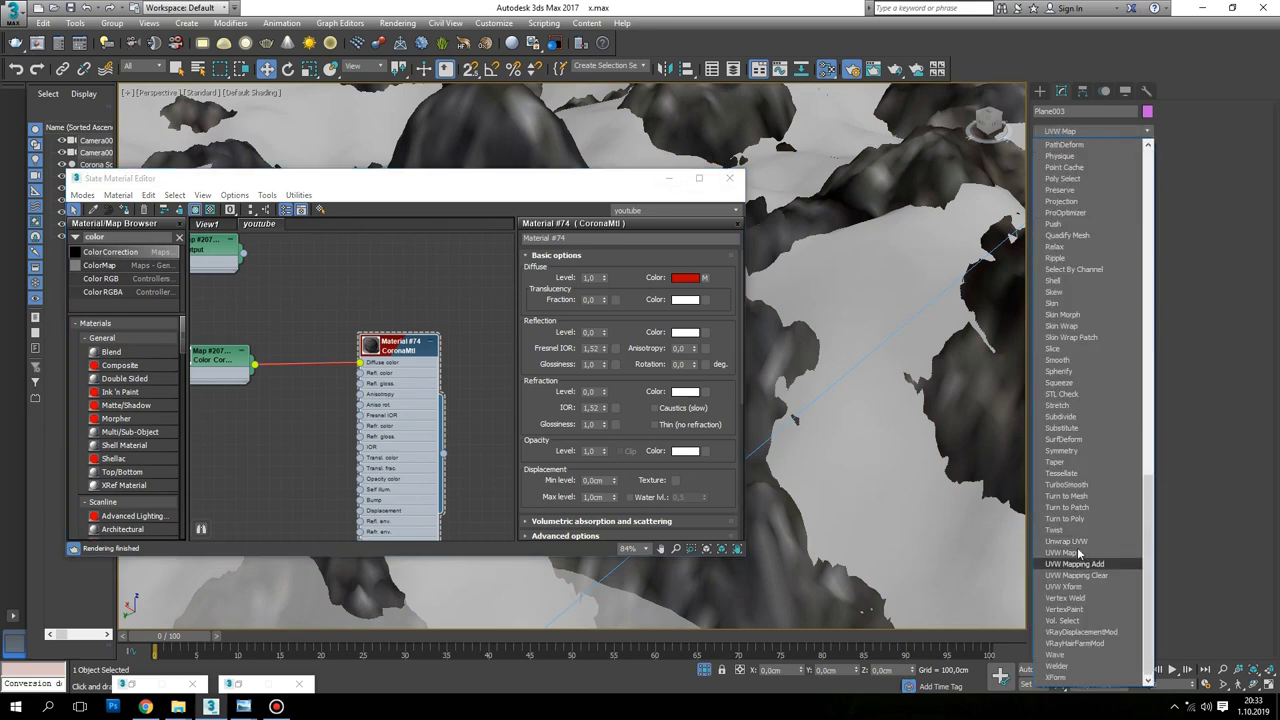
left_click(1062, 555)
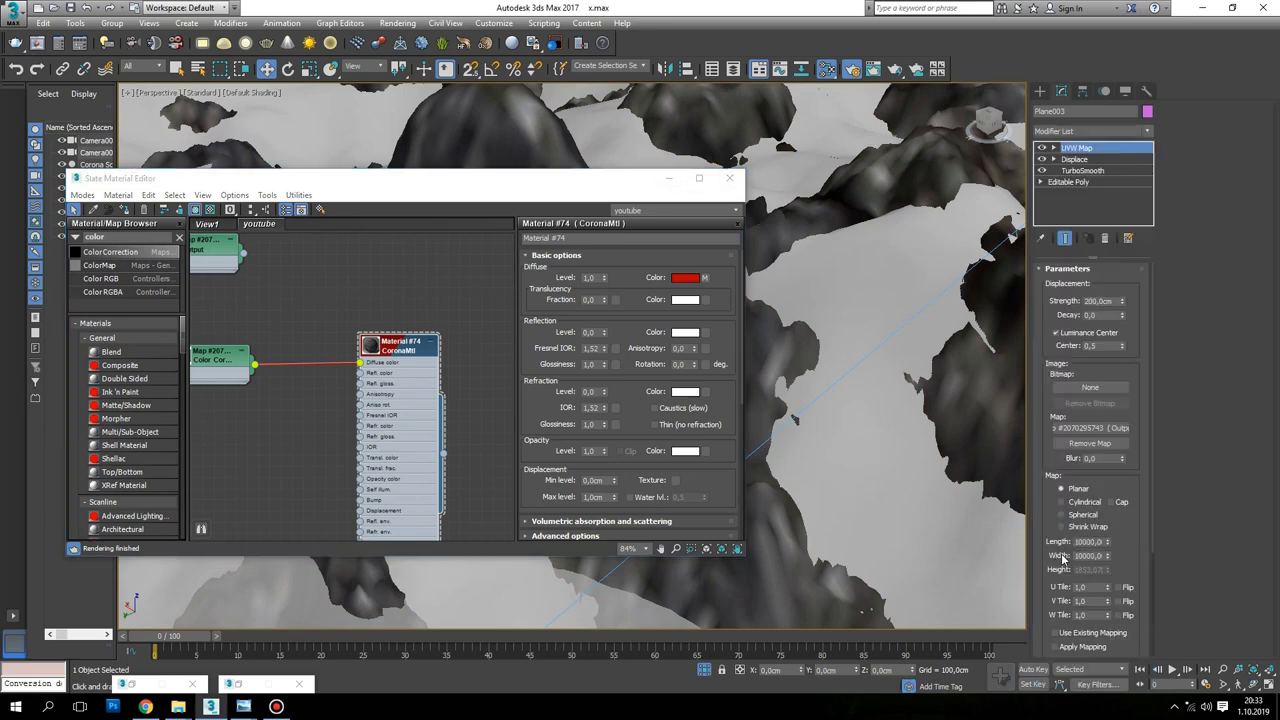
left_click(1078, 345)
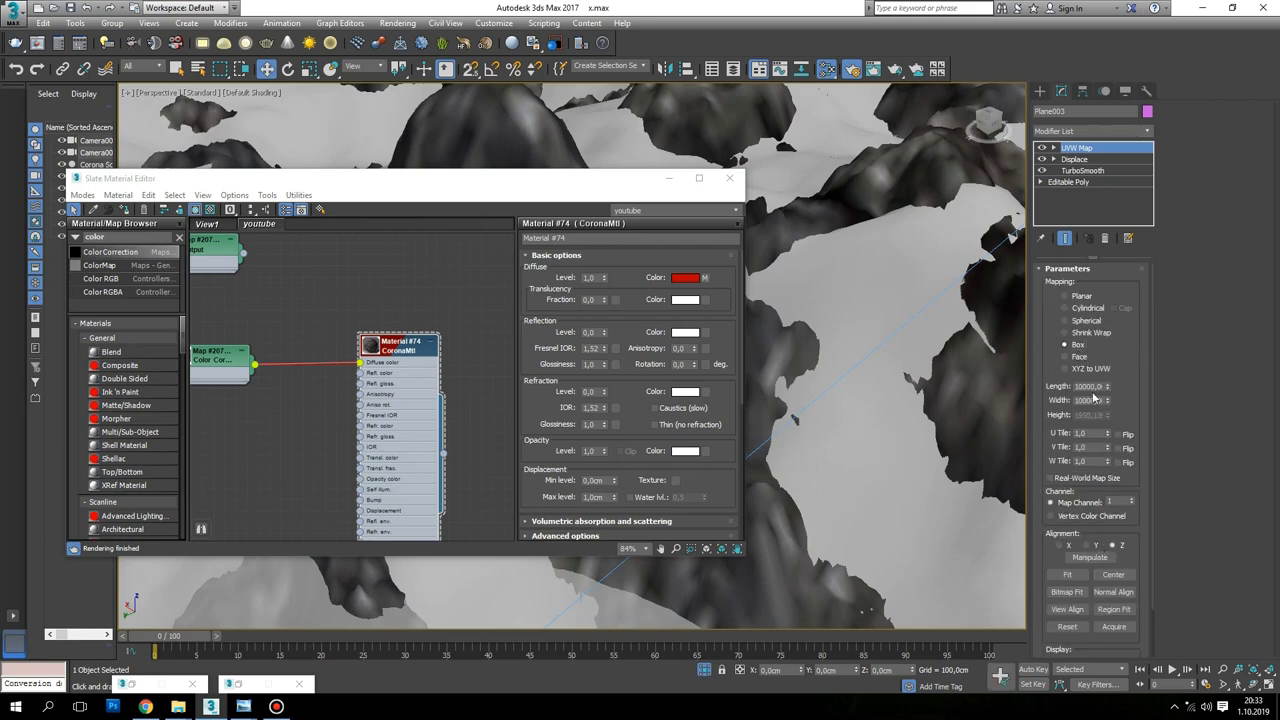
double_click(1088, 387)
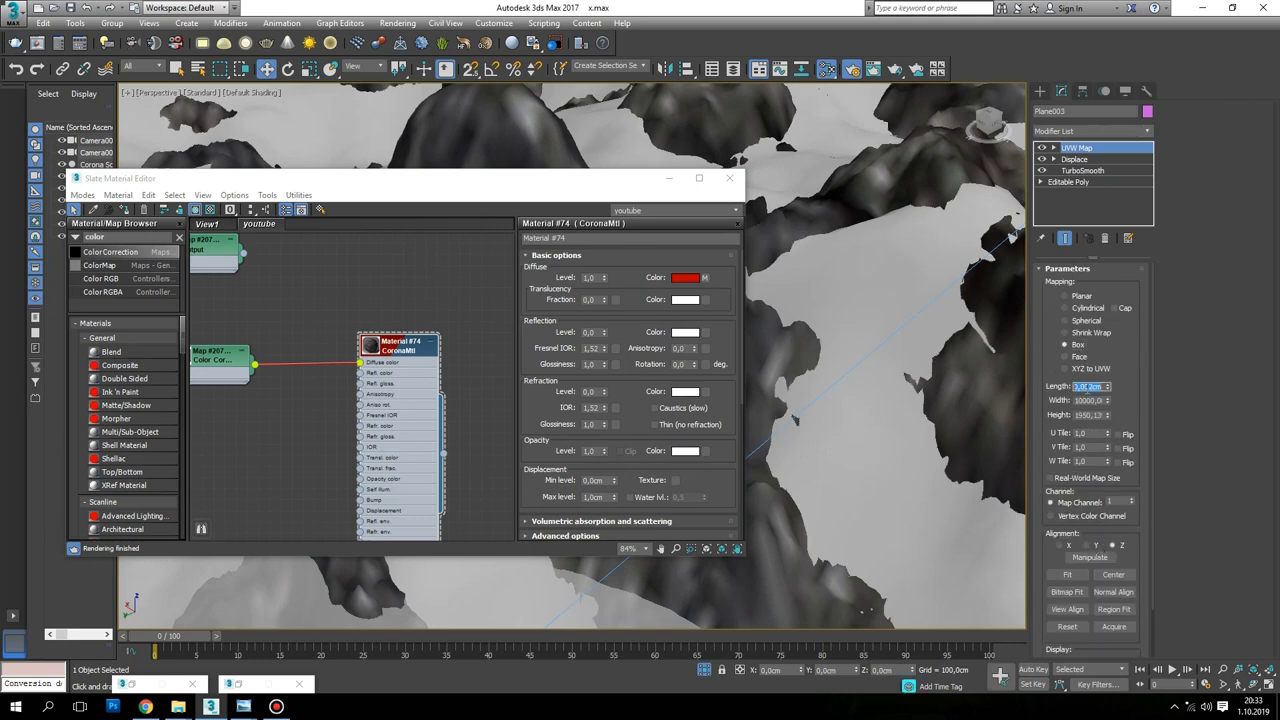
type("1")
key("Tab")
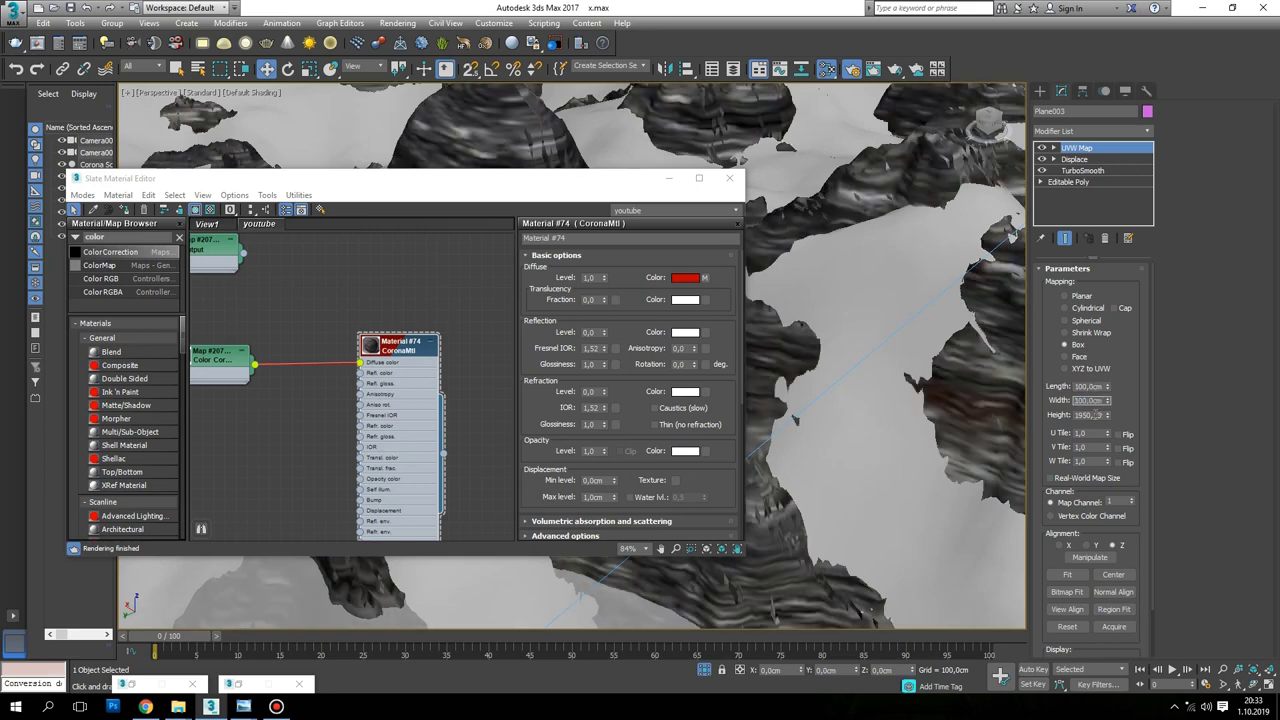
key("Tab")
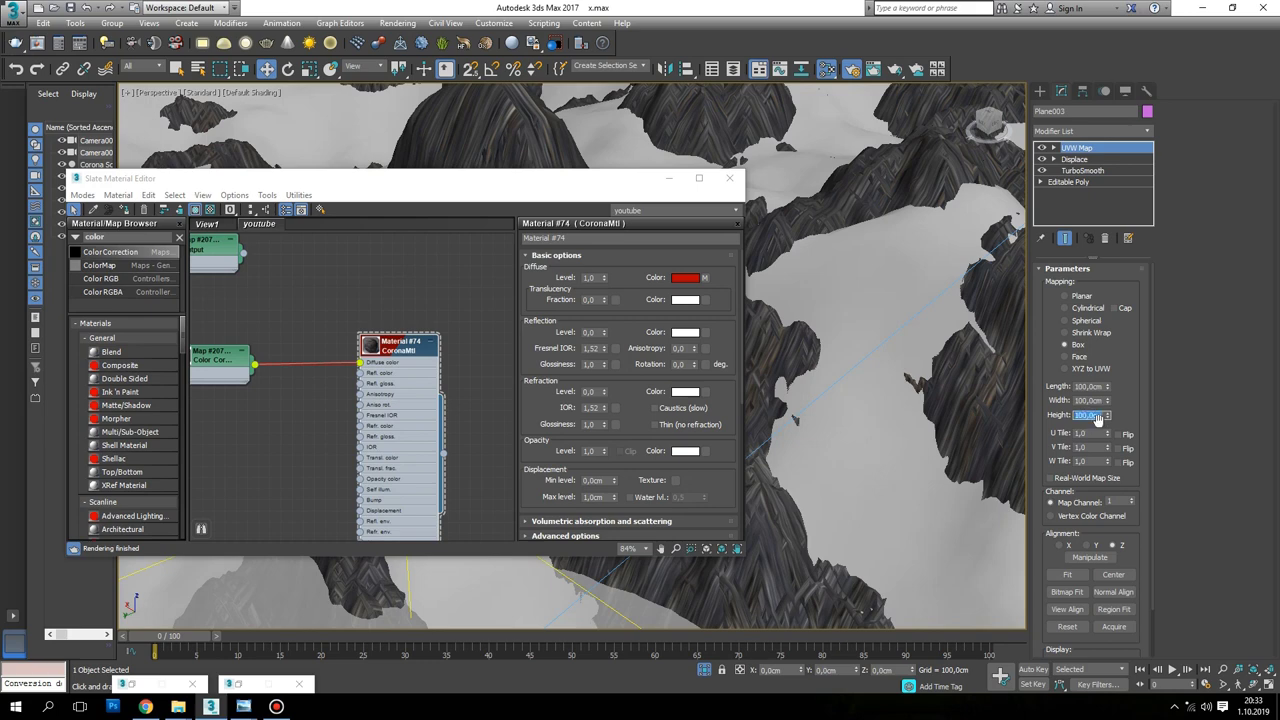
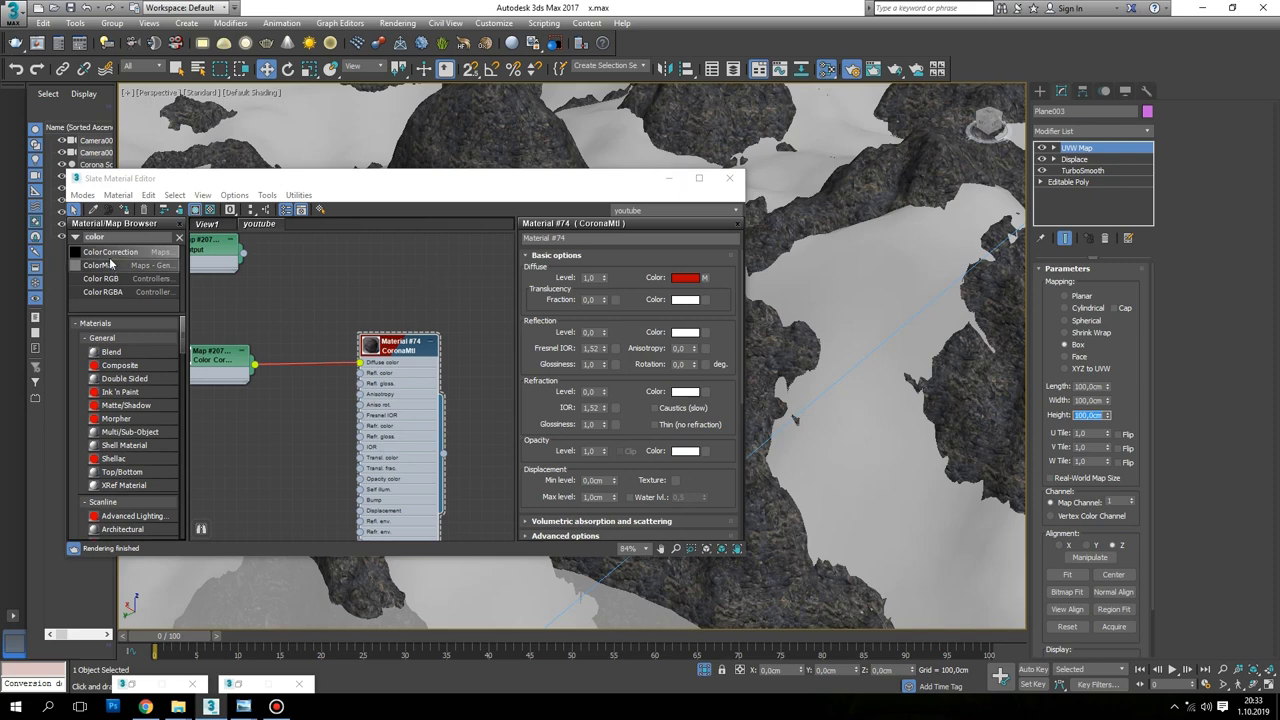
Lower the Color Correction map's saturation to about -42,857 and minimize the Slate Material Editor
scroll(252, 300, "down", 2)
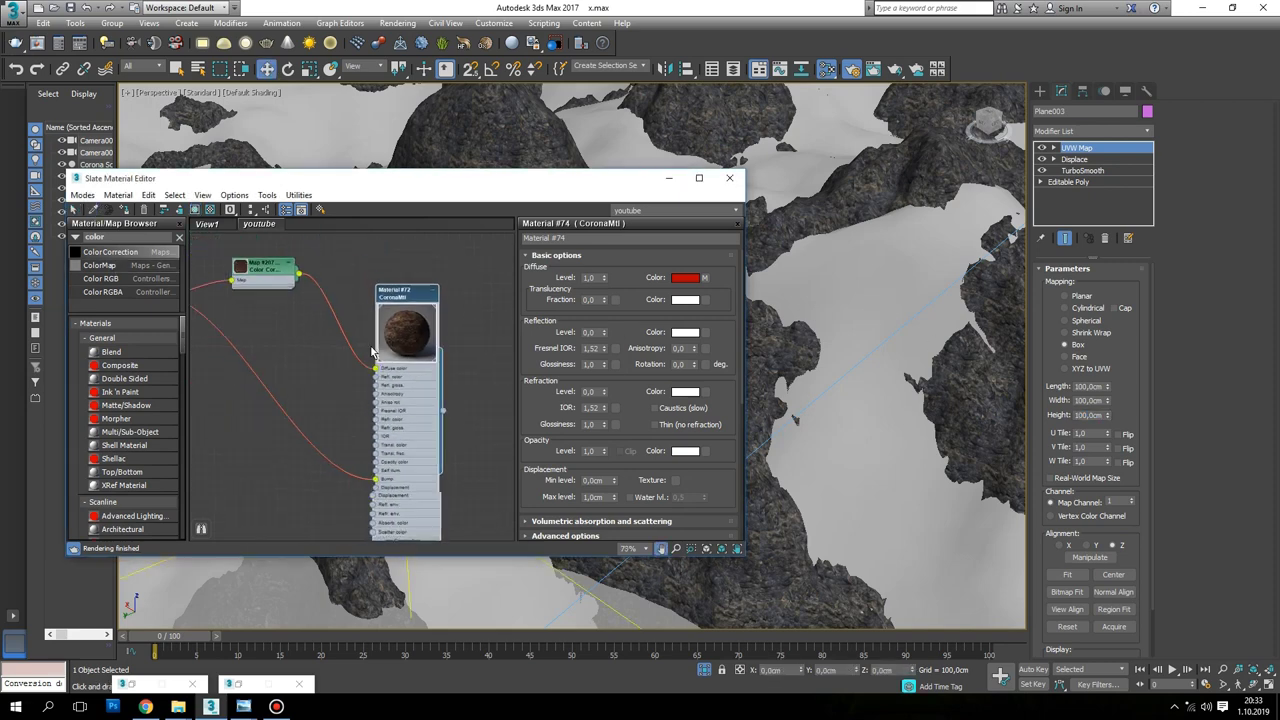
double_click(262, 270)
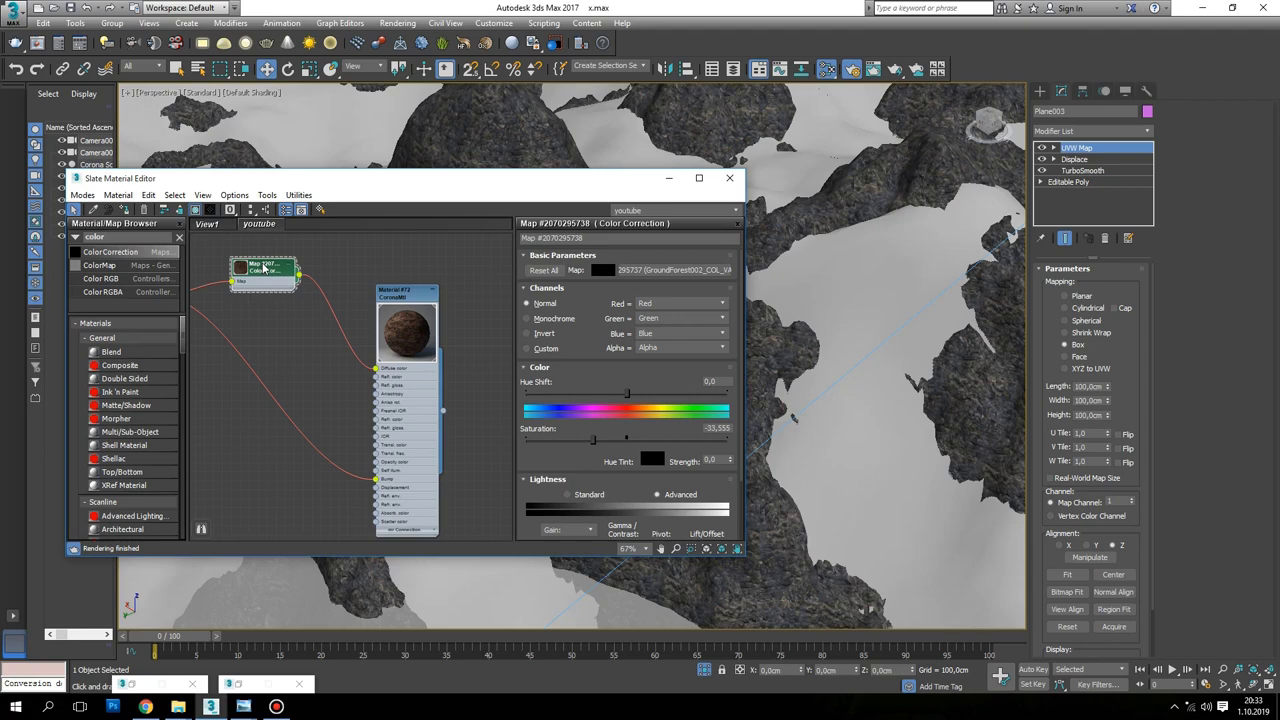
left_click_drag(586, 431, 583, 439)
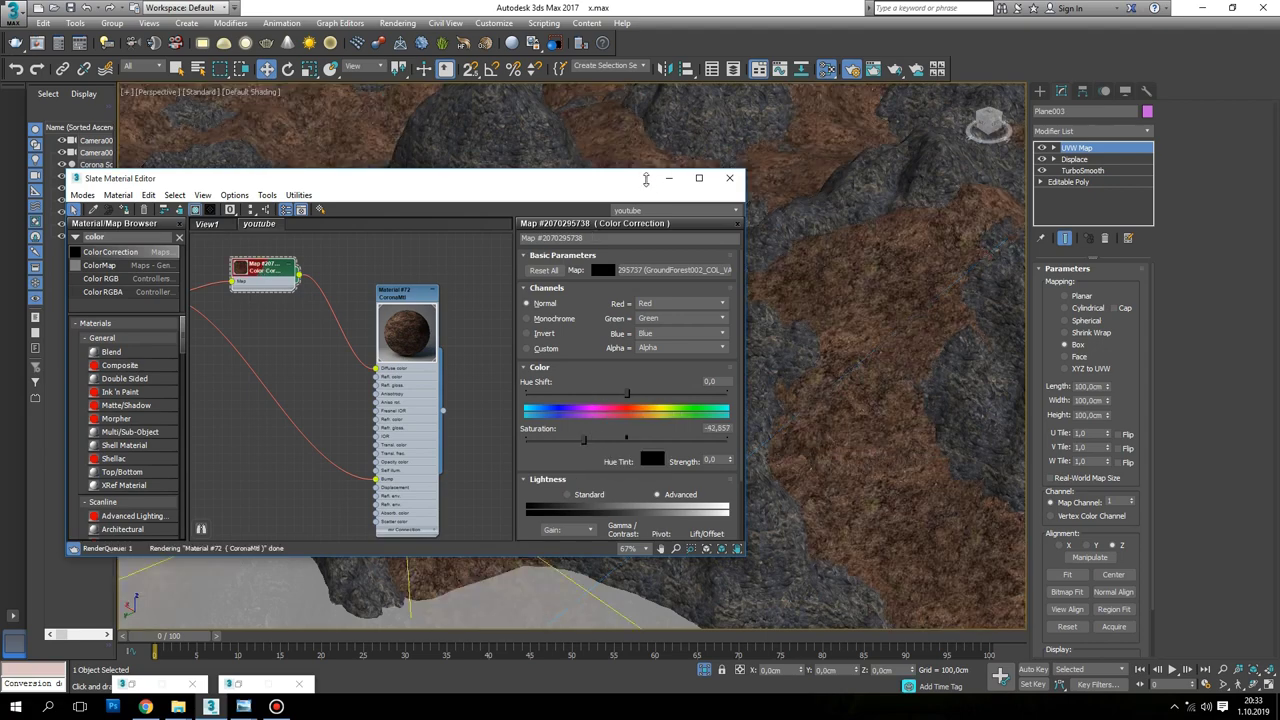
left_click(669, 178)
Unhide all hidden objects in the scene via the viewport quad menu
right_click(650, 245)
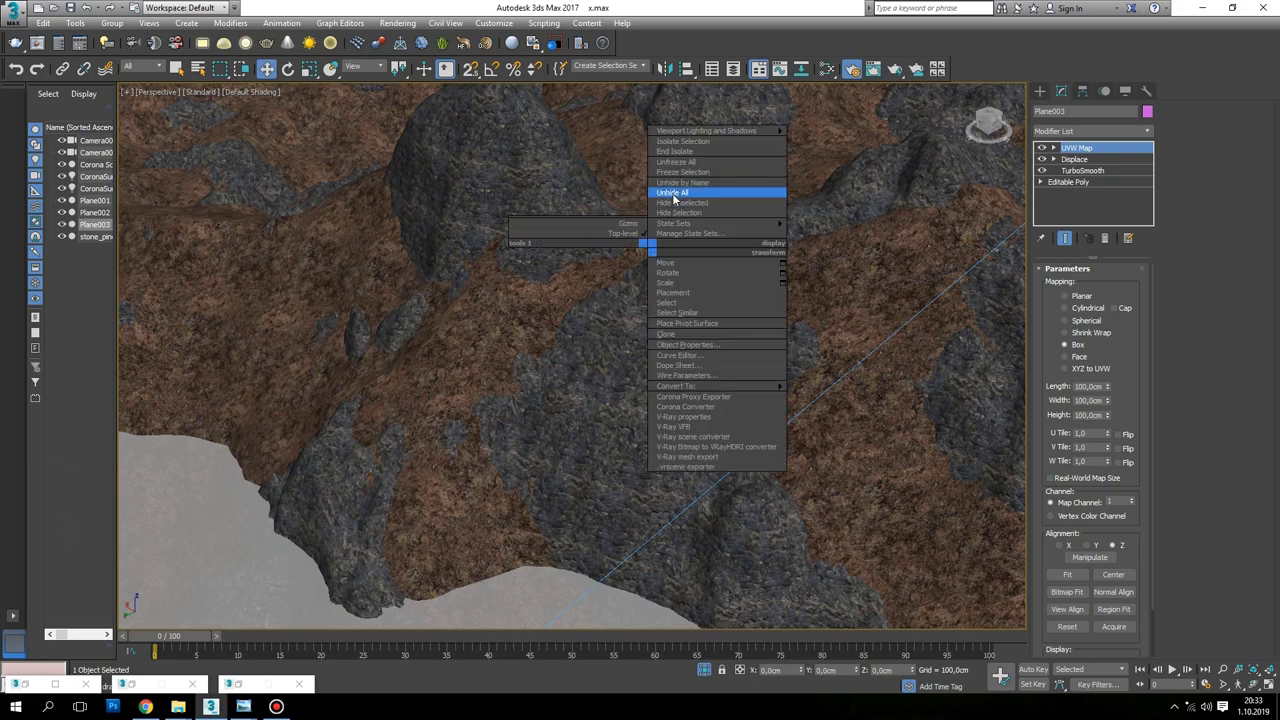
left_click(672, 193)
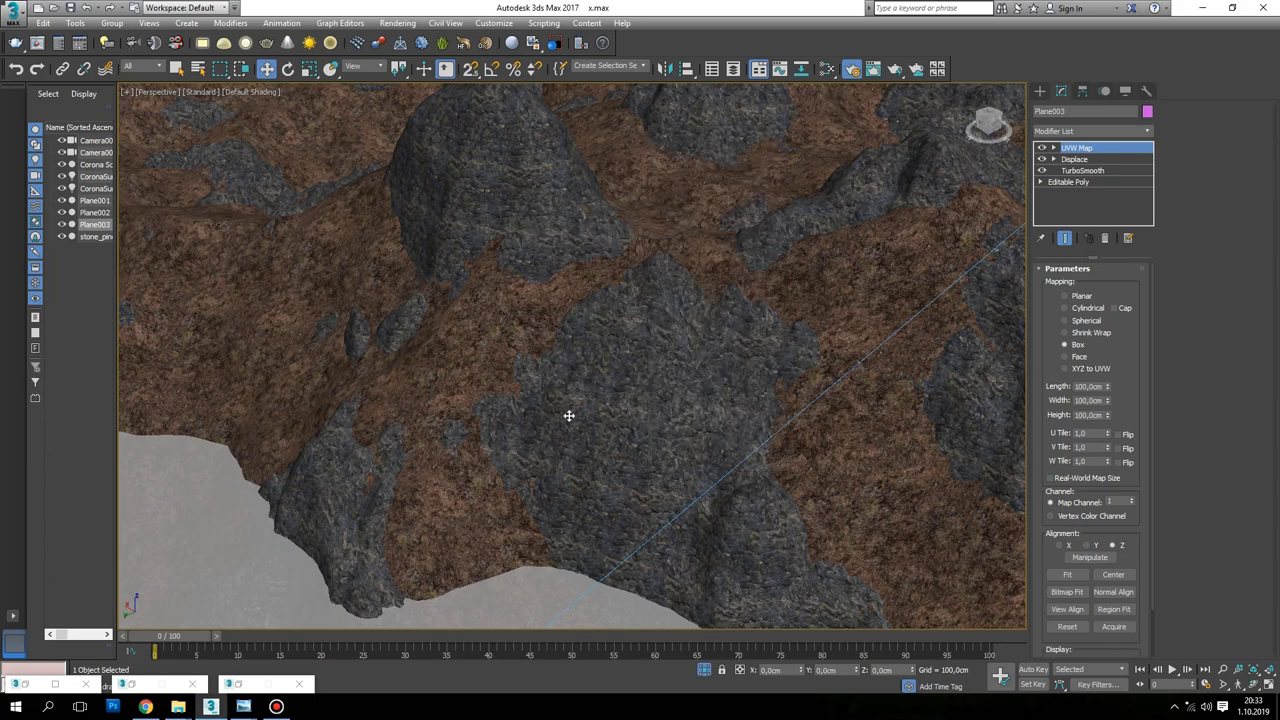
scroll(568, 415, "down", 5)
scroll(569, 420, "down", 3)
scroll(570, 420, "up", 10)
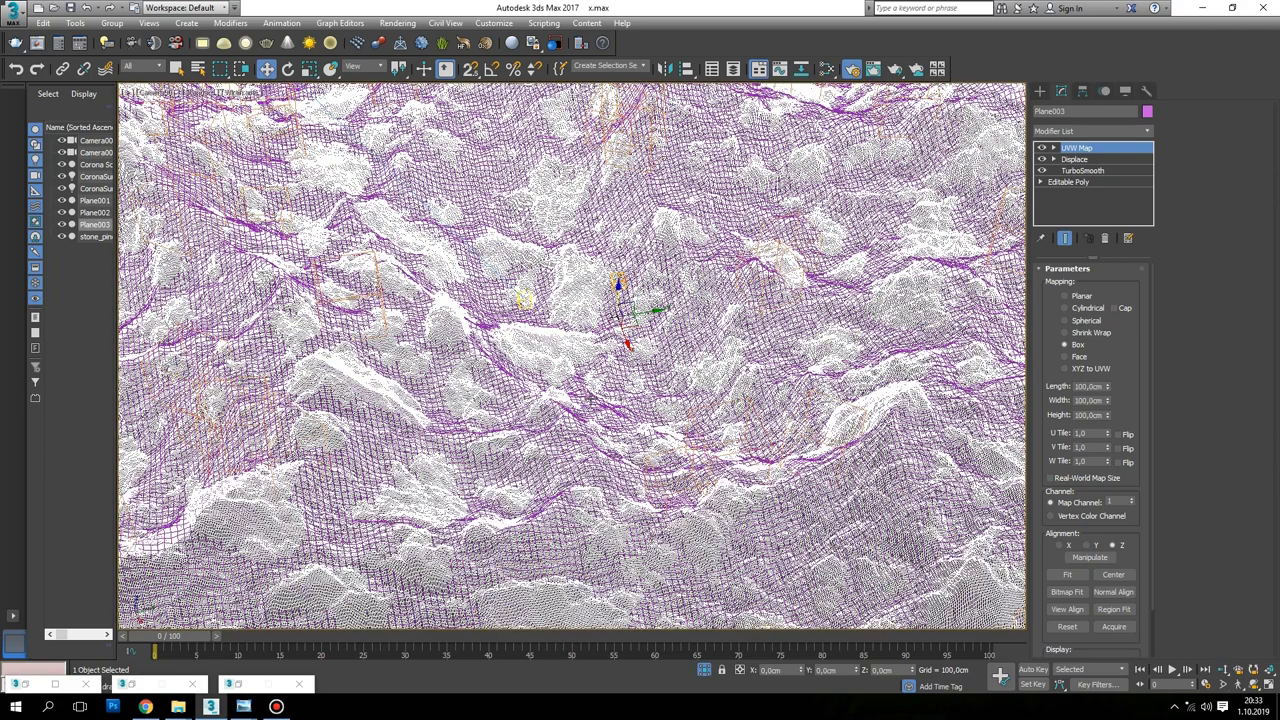
Display the terrain shaded with F3 and split the layout into four viewports
key("F3")
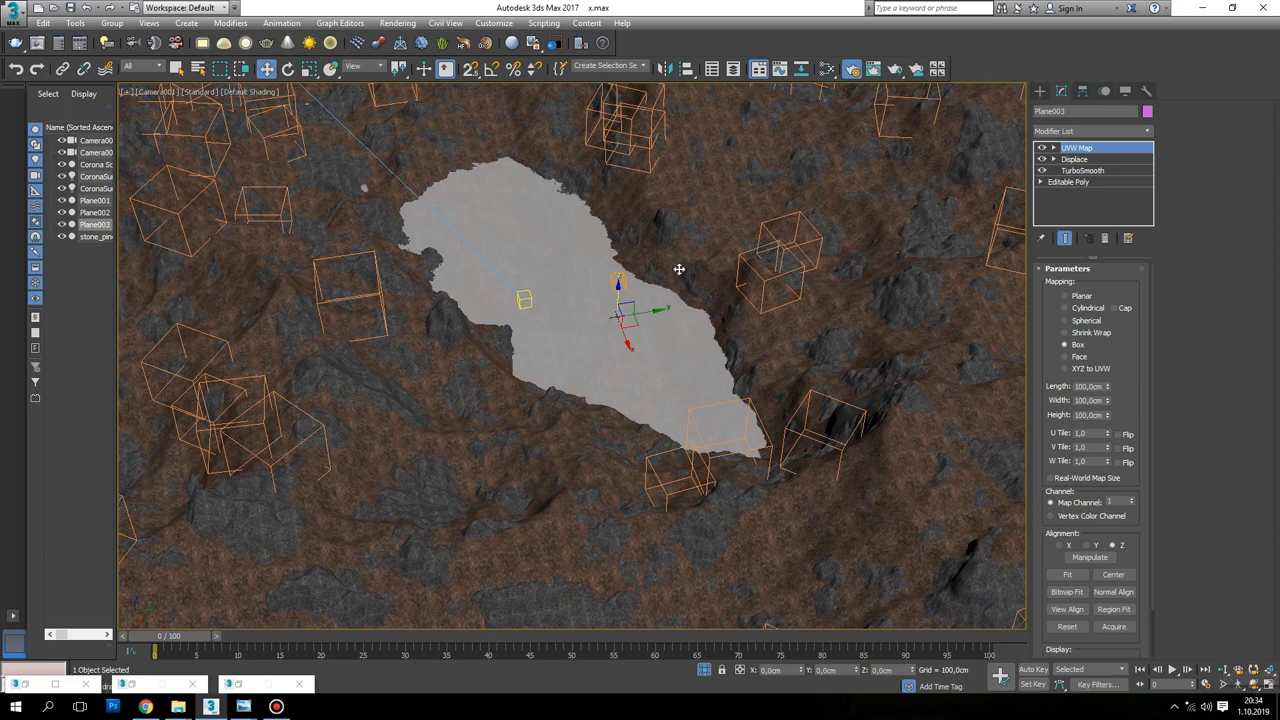
key("alt+w")
right_click(648, 289)
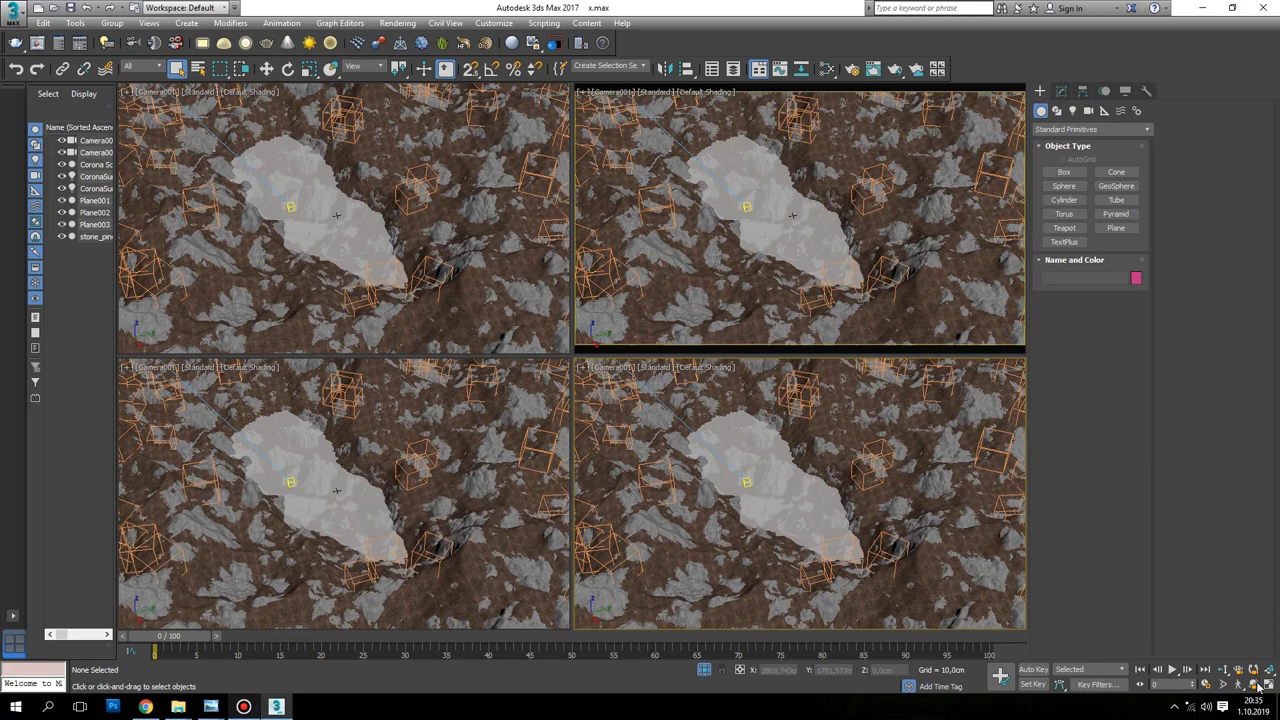
Orbit Camera001 in the bottom-right viewport to a new angle around the lake
left_click(1254, 684)
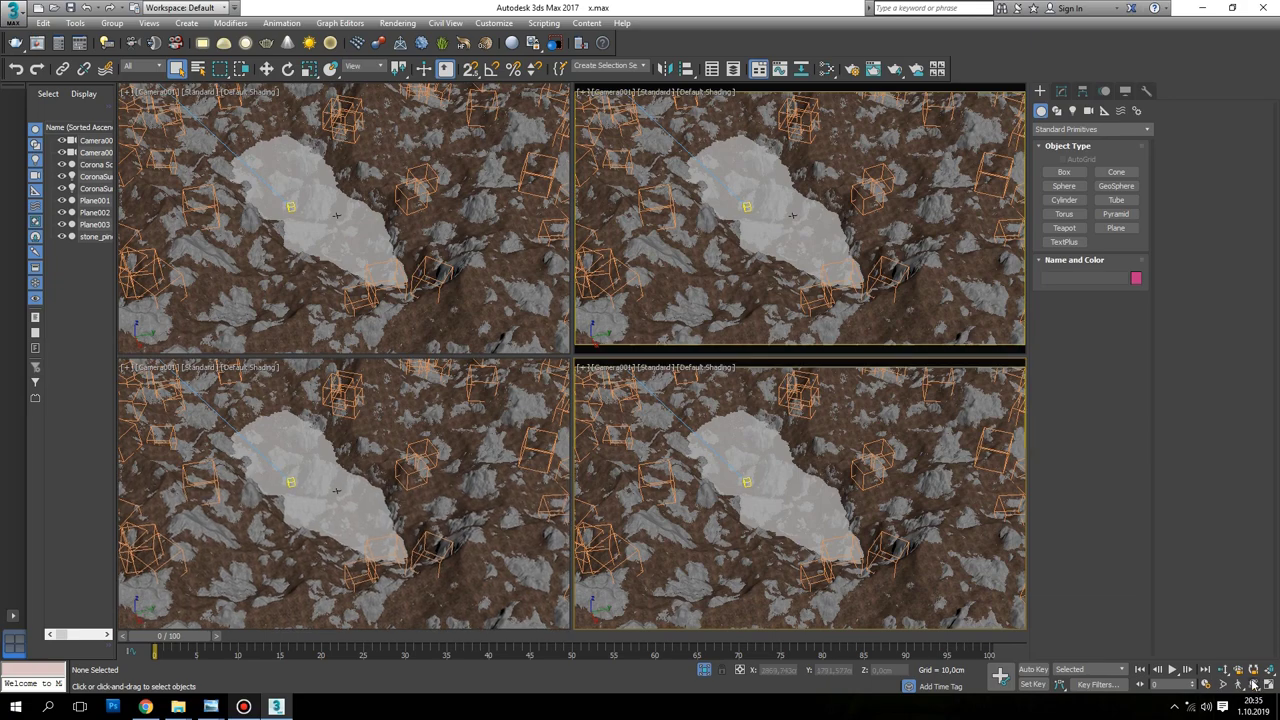
left_click(1254, 684)
mouse_move(854, 534)
left_mouse_down()
mouse_move(862, 507)
mouse_move(892, 505)
mouse_move(904, 522)
left_mouse_up()
left_click_drag(938, 543, 912, 540)
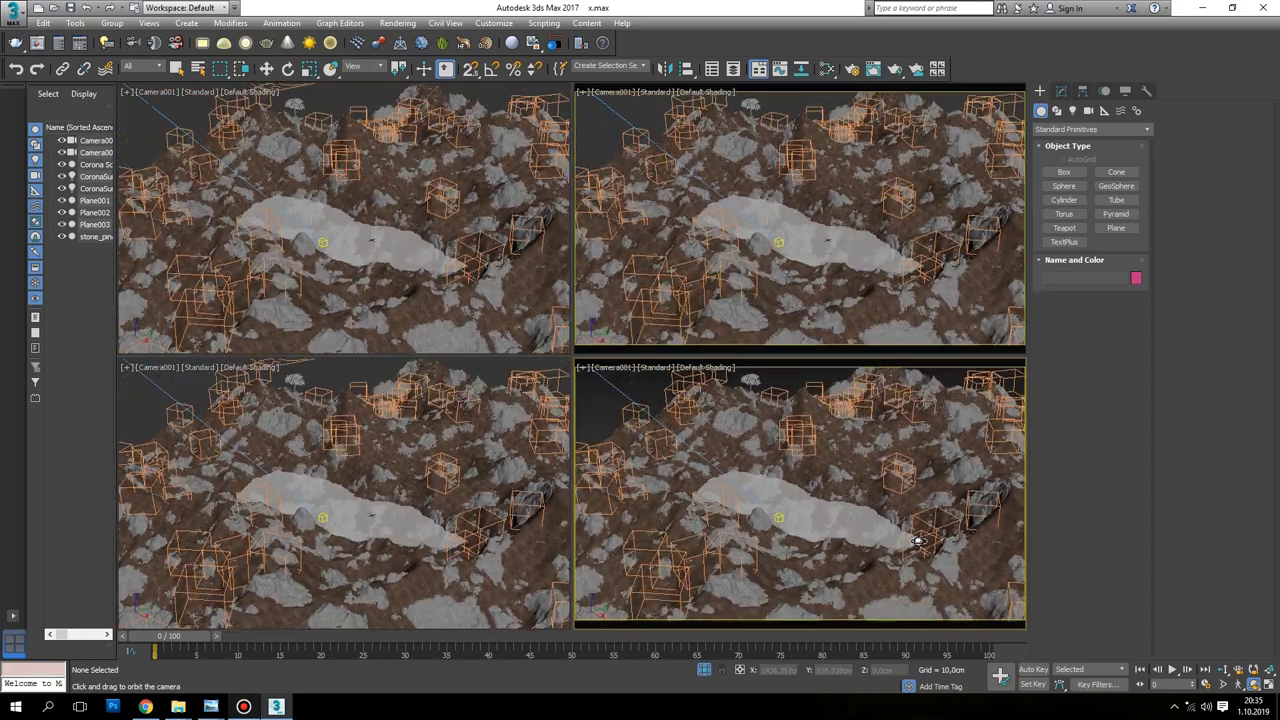
key("q")
Check Camera001's position and parameters from a Perspective view
key("p")
scroll(850, 540, "down", 5)
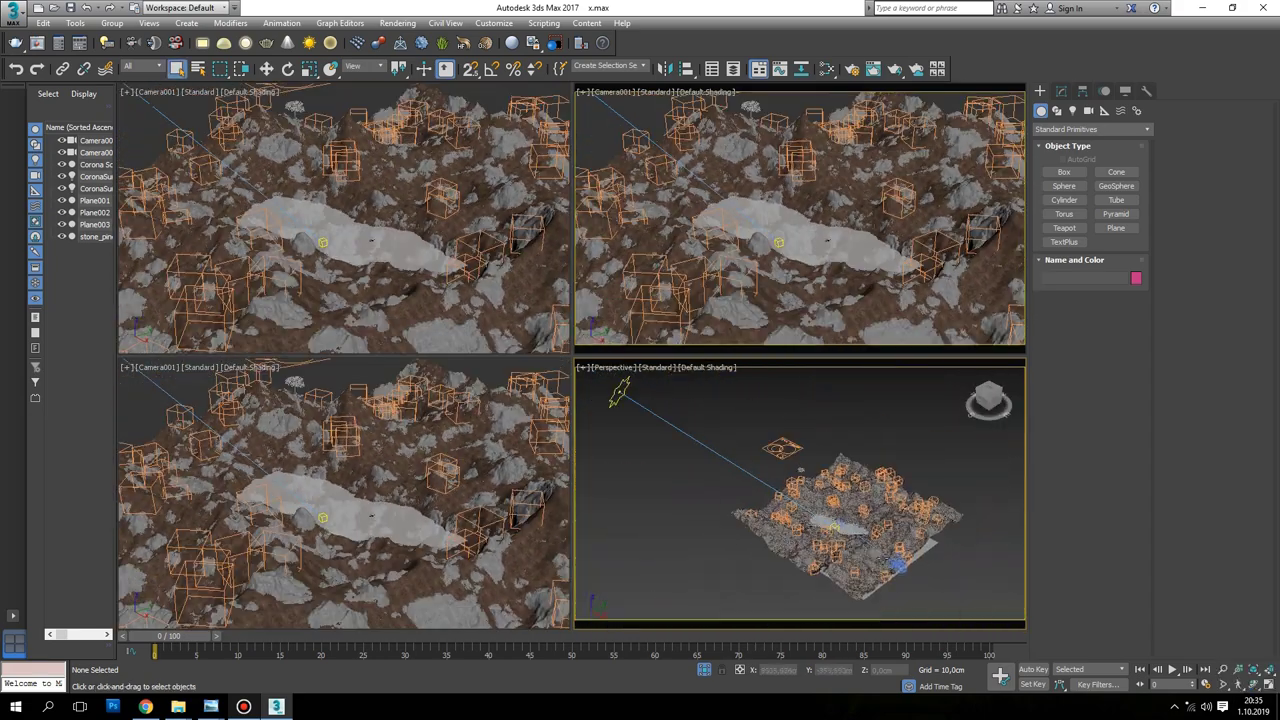
scroll(850, 540, "up", 2)
left_click(915, 577)
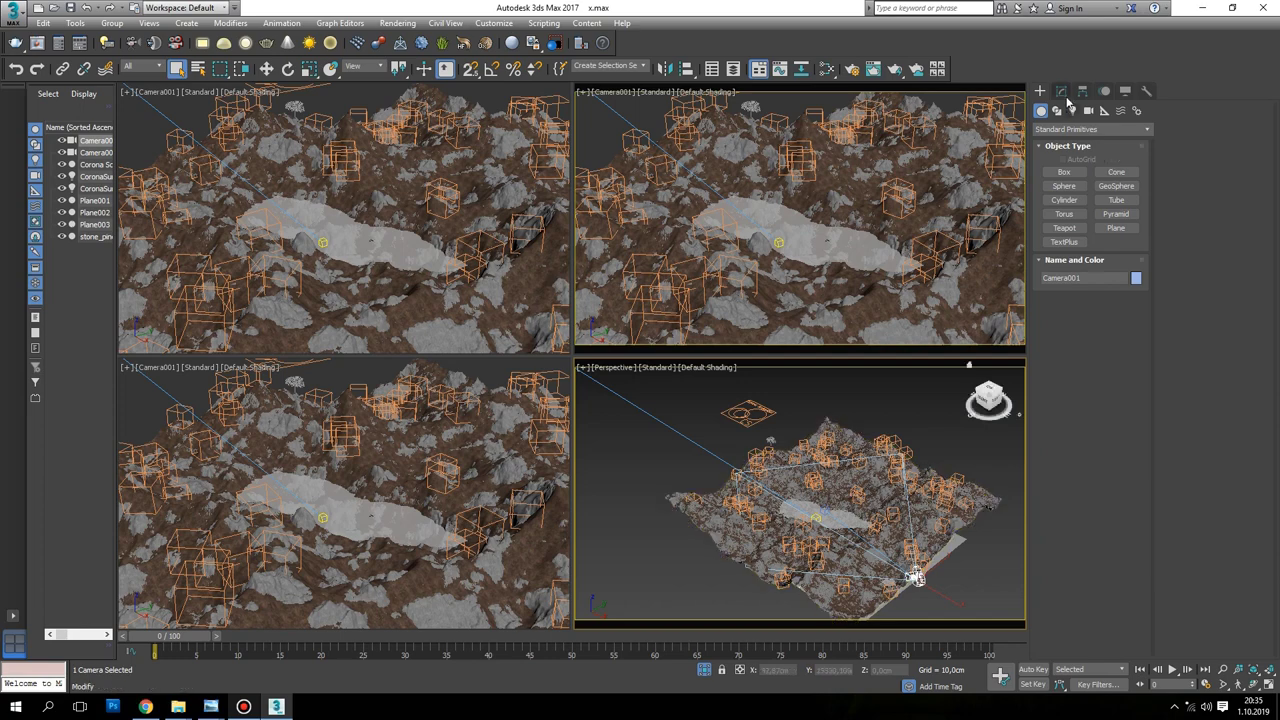
left_click(1061, 91)
left_click(866, 410)
Return the view to Camera001 and orbit it to reframe the lake
key("c")
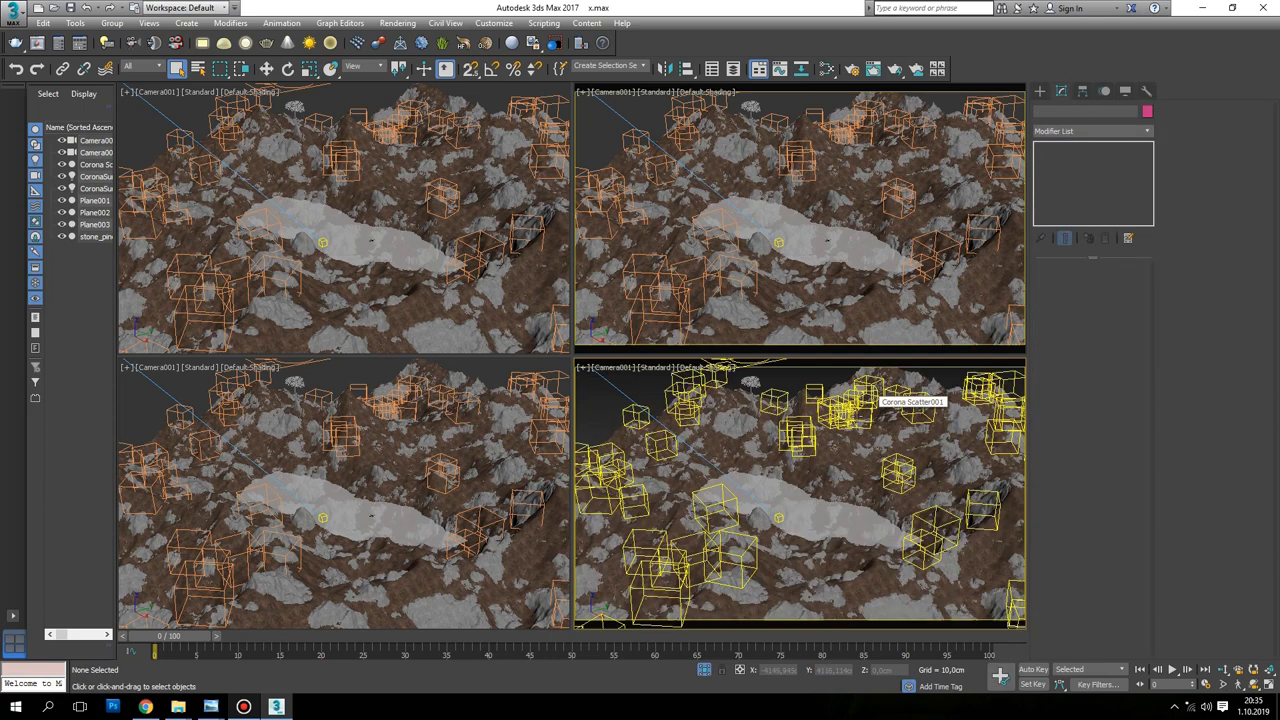
key("ctrl+r")
left_click_drag(810, 489, 536, 408)
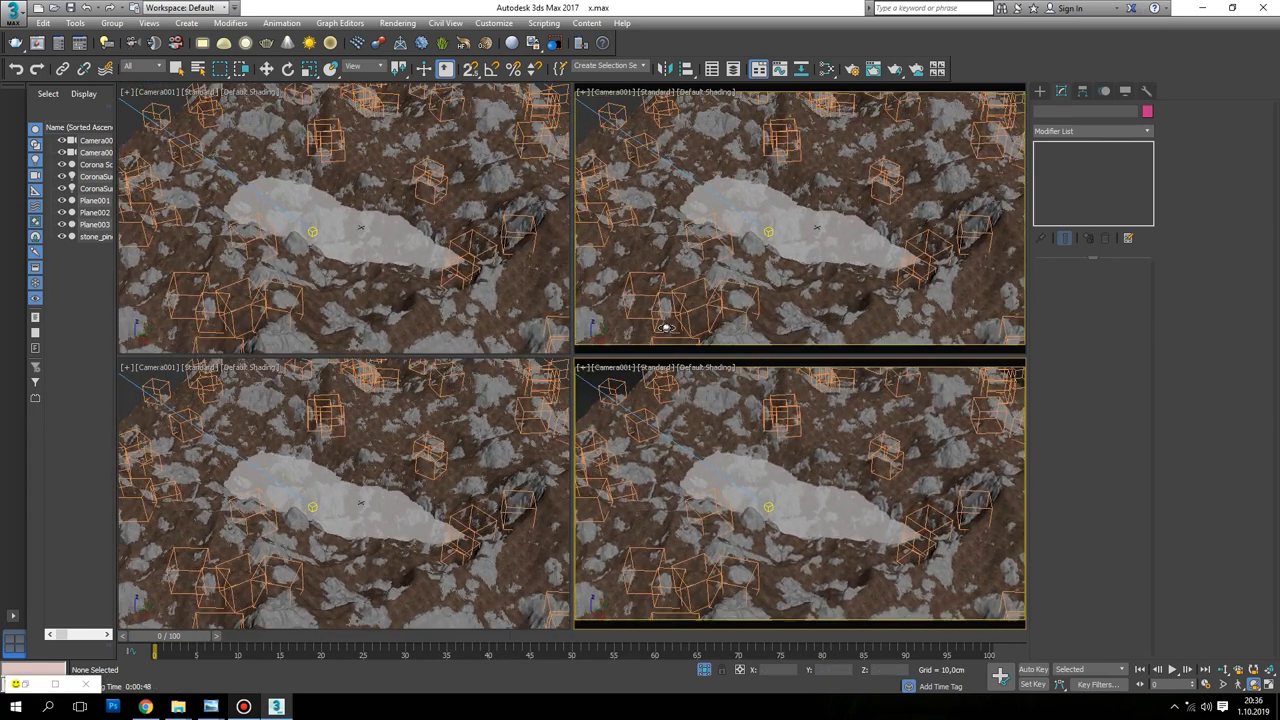
Set CoronaScatter001's scale range to 50–120 and its count to 1300
right_click(925, 265)
left_click(925, 250)
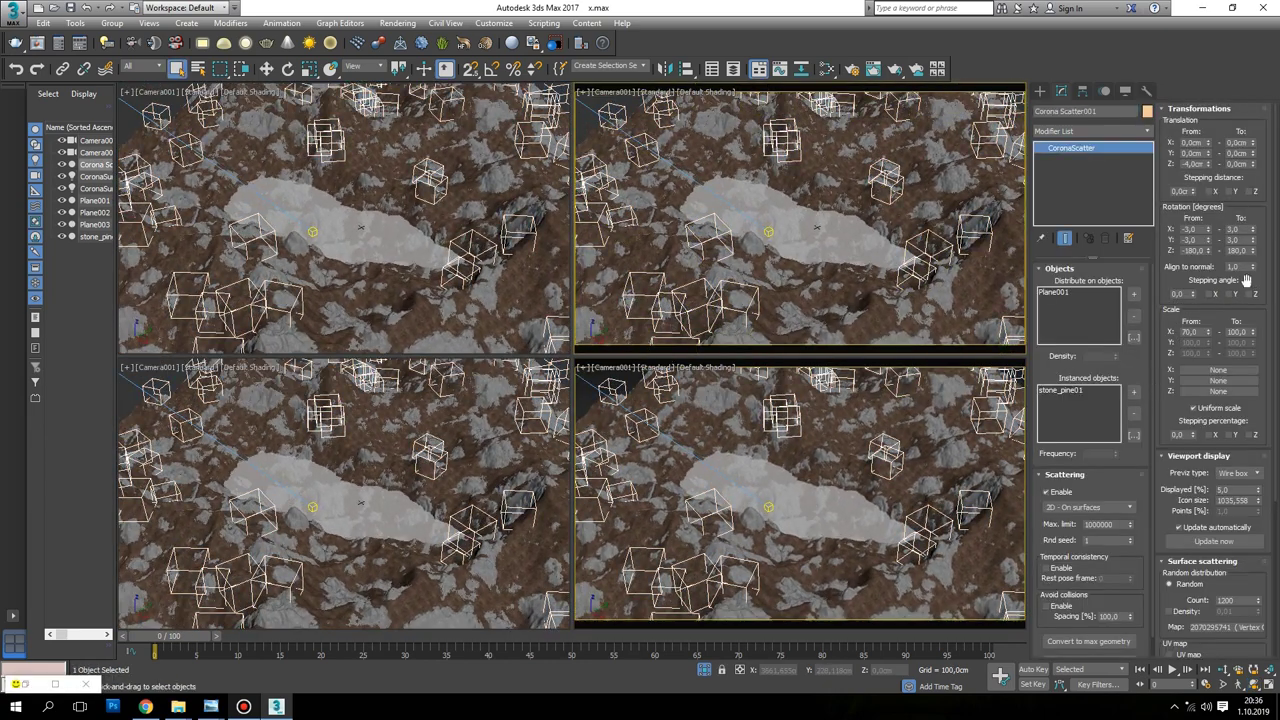
double_click(1240, 331)
type("120")
double_click(1189, 331)
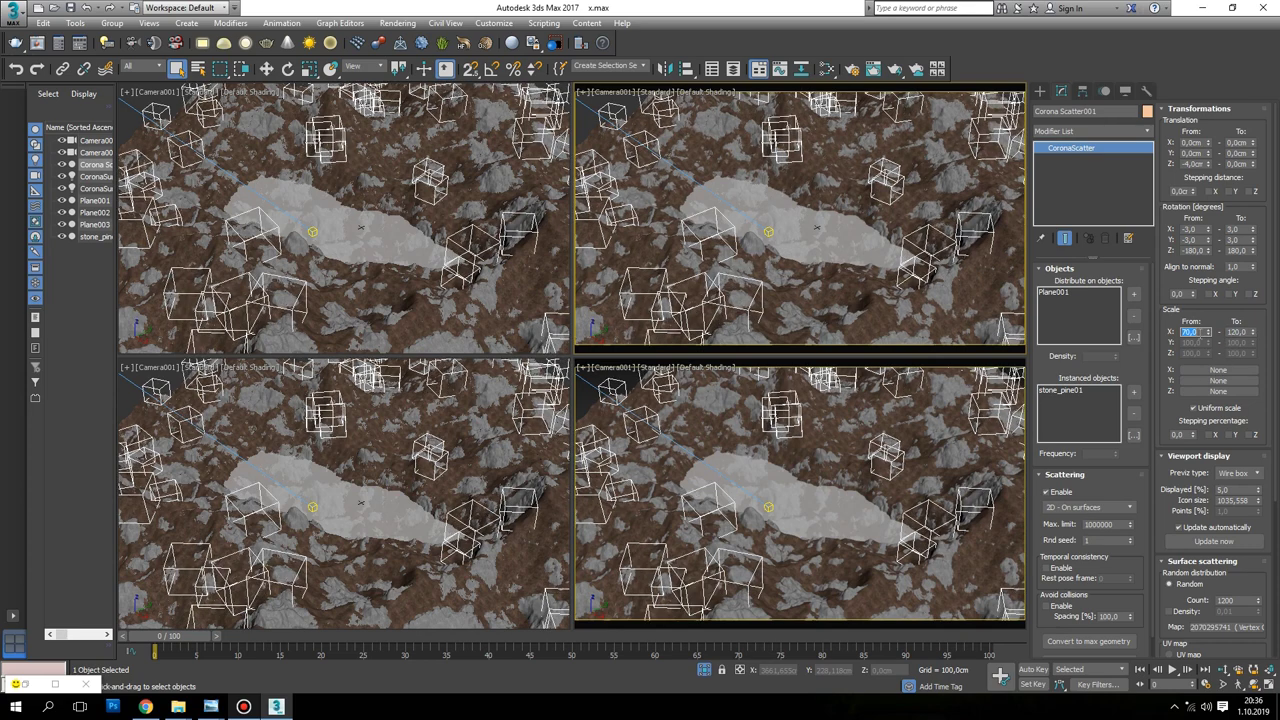
type("50")
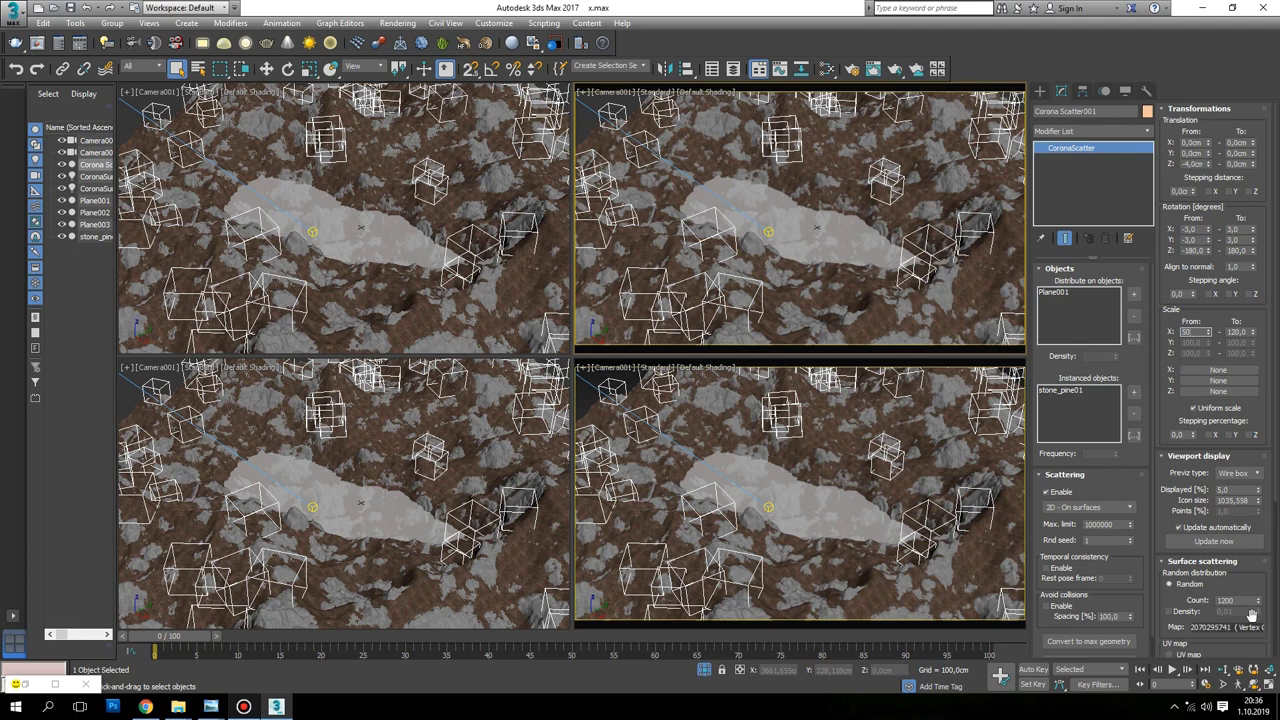
key("Return")
double_click(1226, 600)
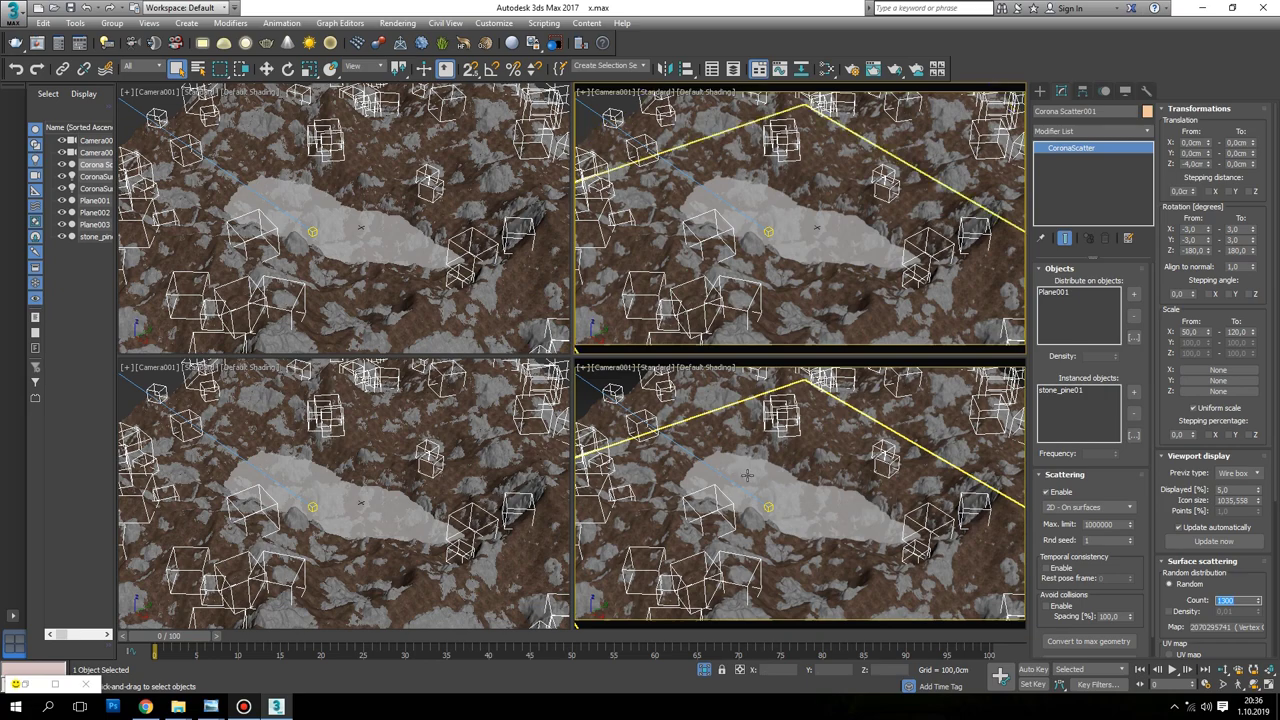
Orbit Camera001 to look down over the lake
left_click(1253, 684)
left_click_drag(780, 508, 957, 535)
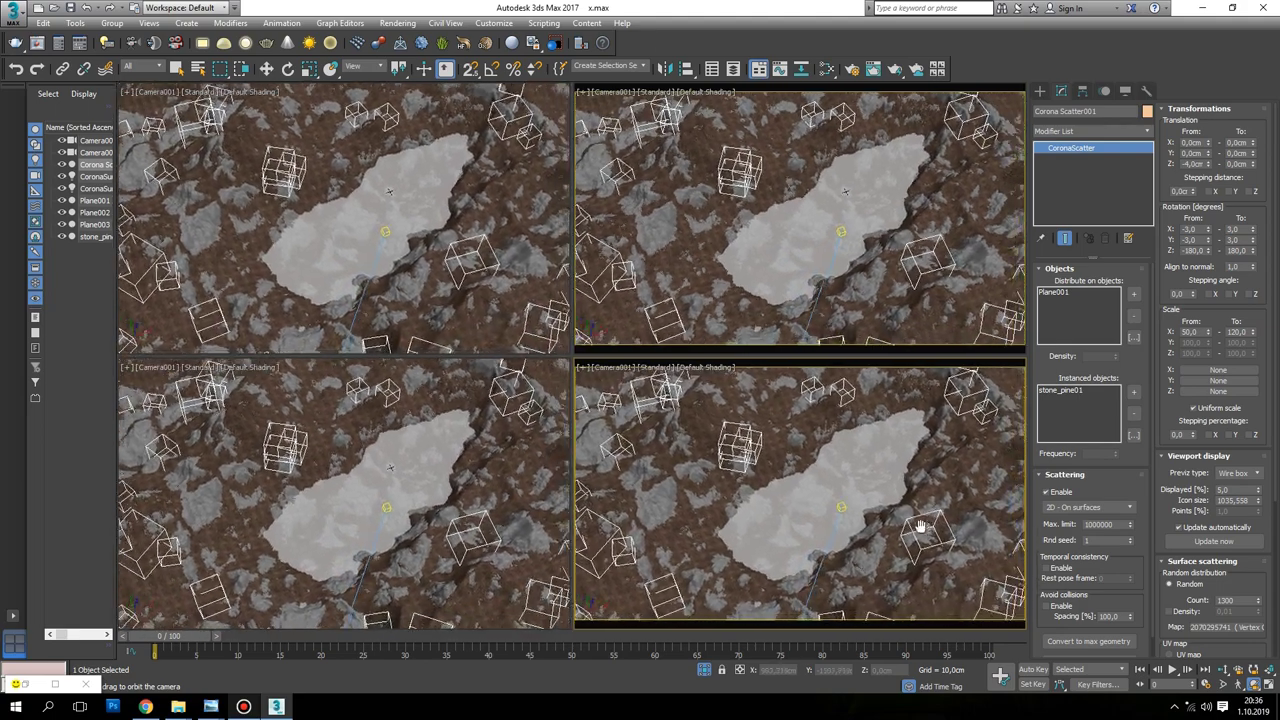
left_click_drag(957, 535, 842, 130)
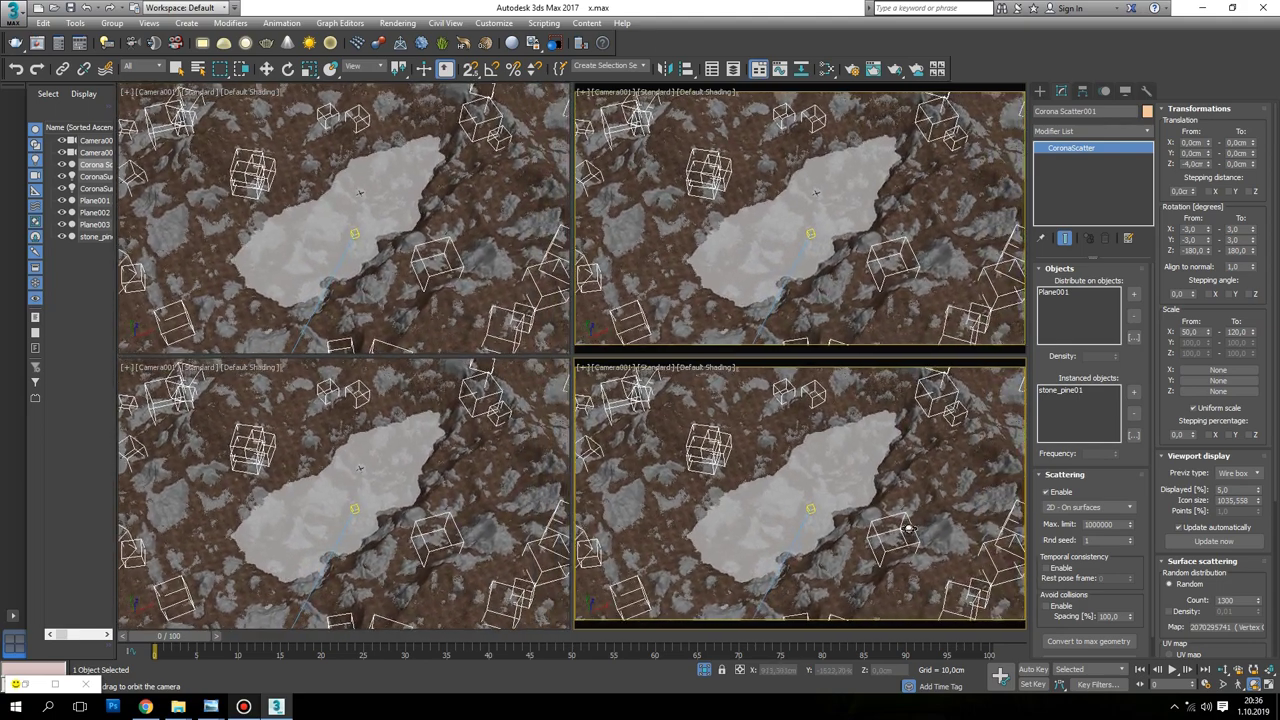
Render the Camera001 view in the Corona frame buffer
key("shift+q")
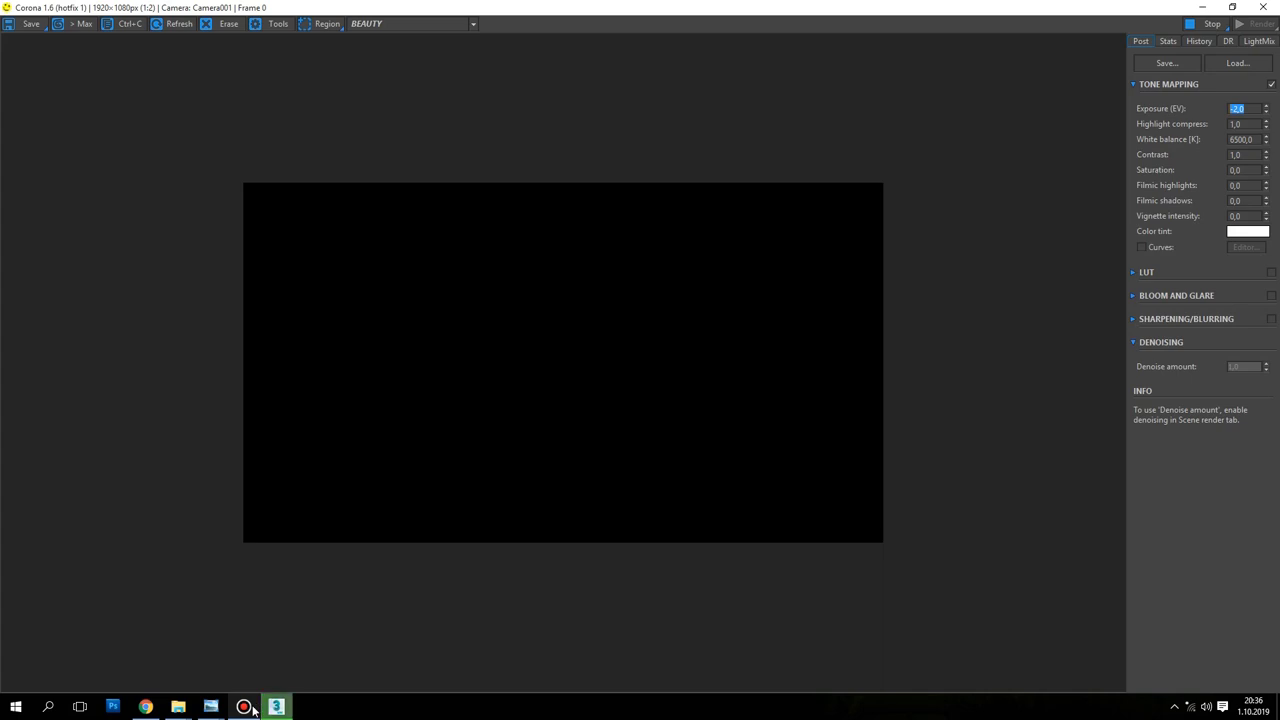
scroll(521, 262, "up", 1)
scroll(521, 263, "down", 1)
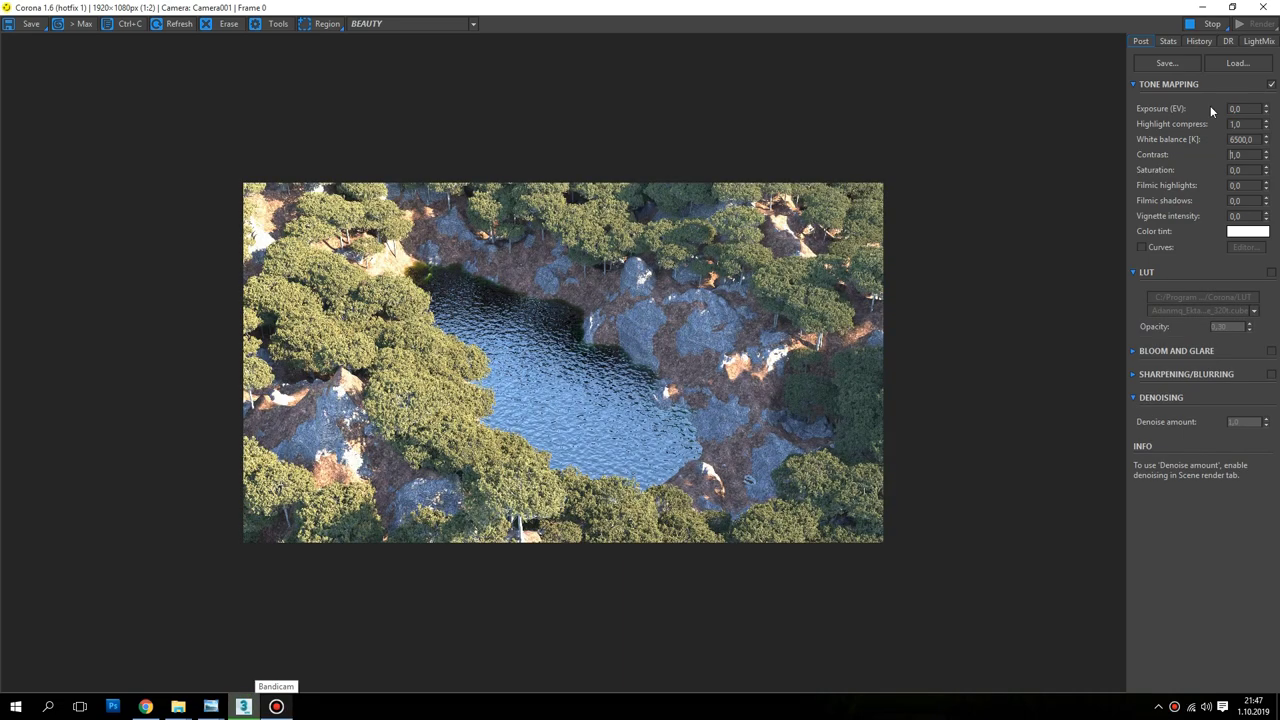
Set tone-mapping Exposure (EV) to -1 and Contrast to 3
double_click(1236, 108)
type("-1")
key("Return")
type("1")
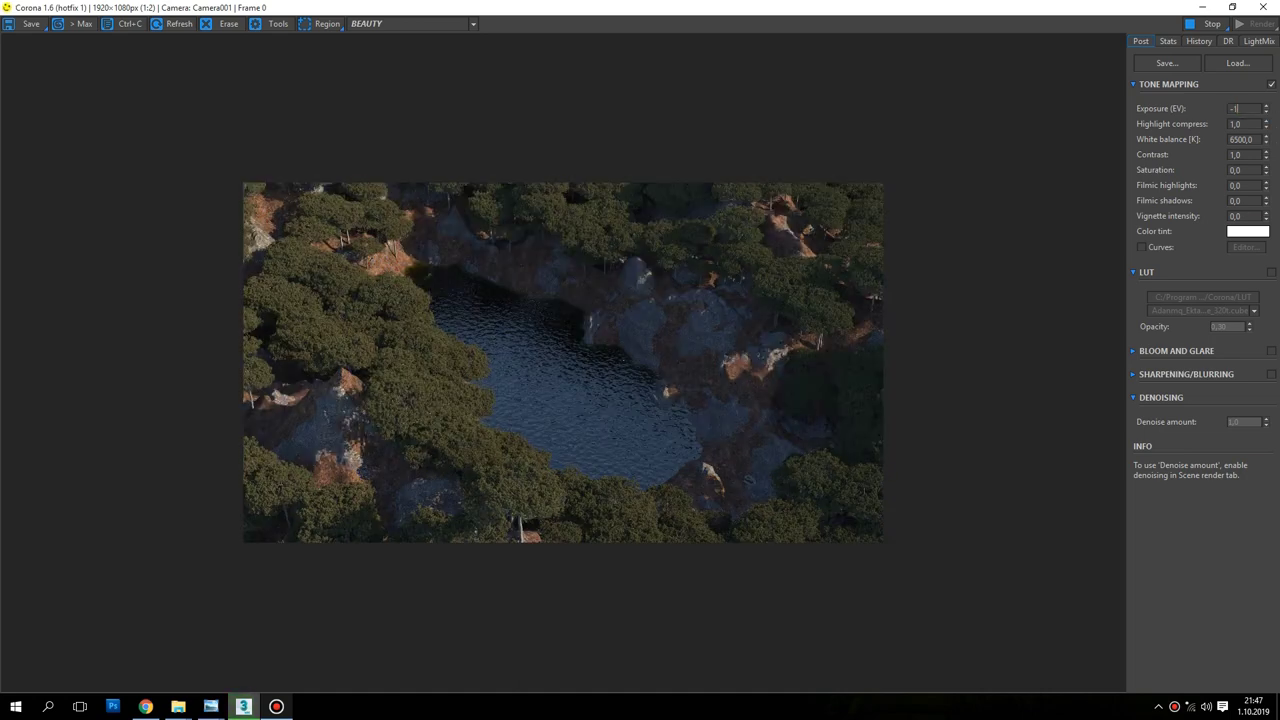
key("Return")
double_click(1237, 154)
type("3")
key("Return")
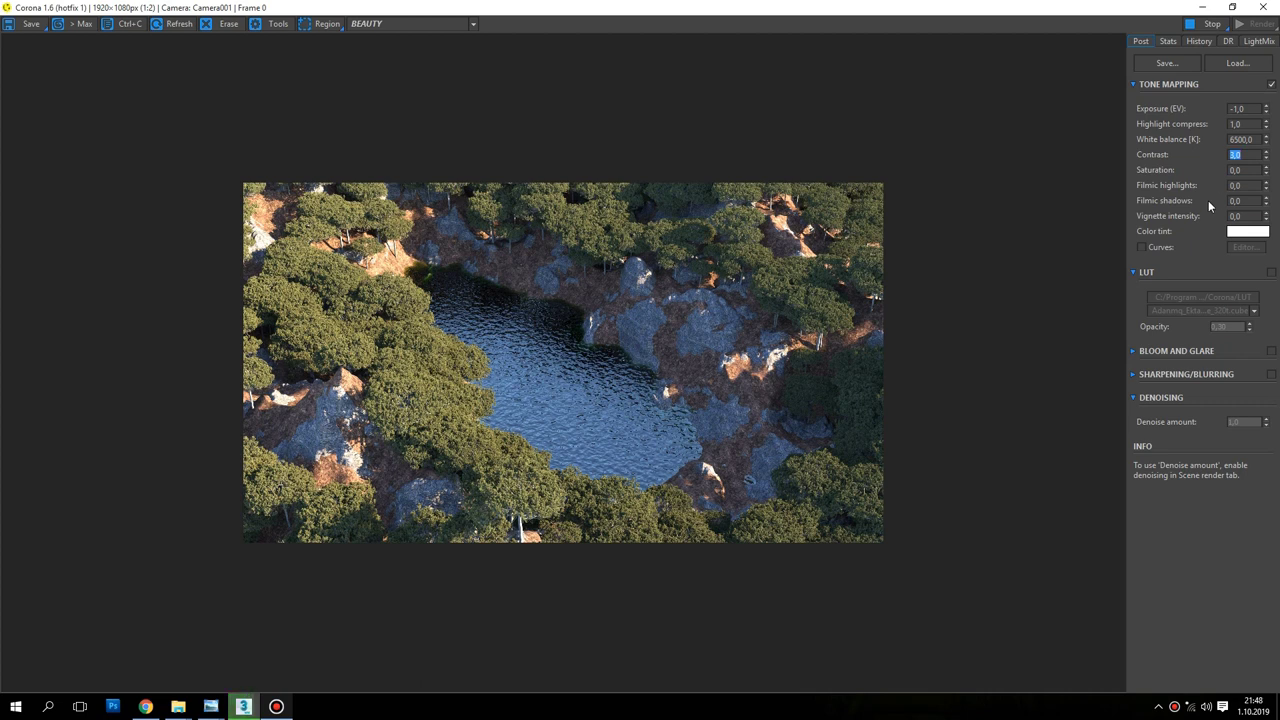
Set tone-mapping Saturation to -0,10 after trying -0,20
double_click(1252, 172)
type("-0,2")
key("Return")
type("0")
key("Return")
type("-0,1")
key("Return")
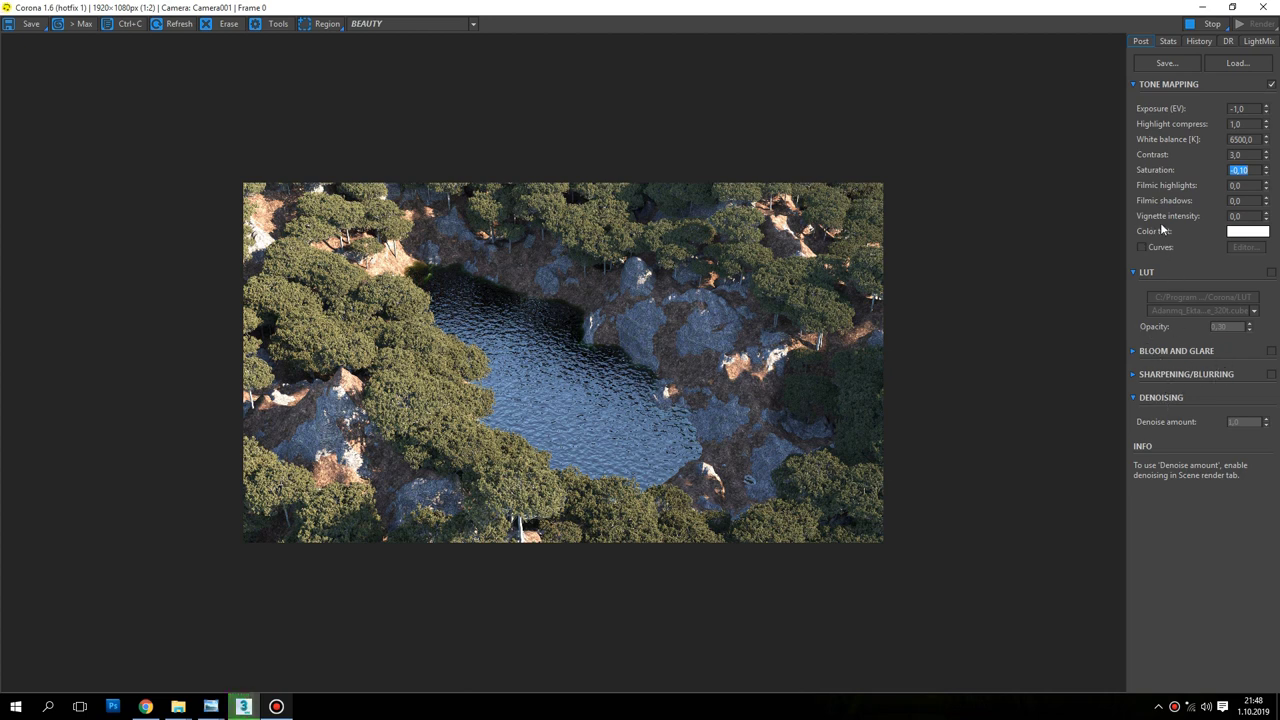
left_click(1240, 200)
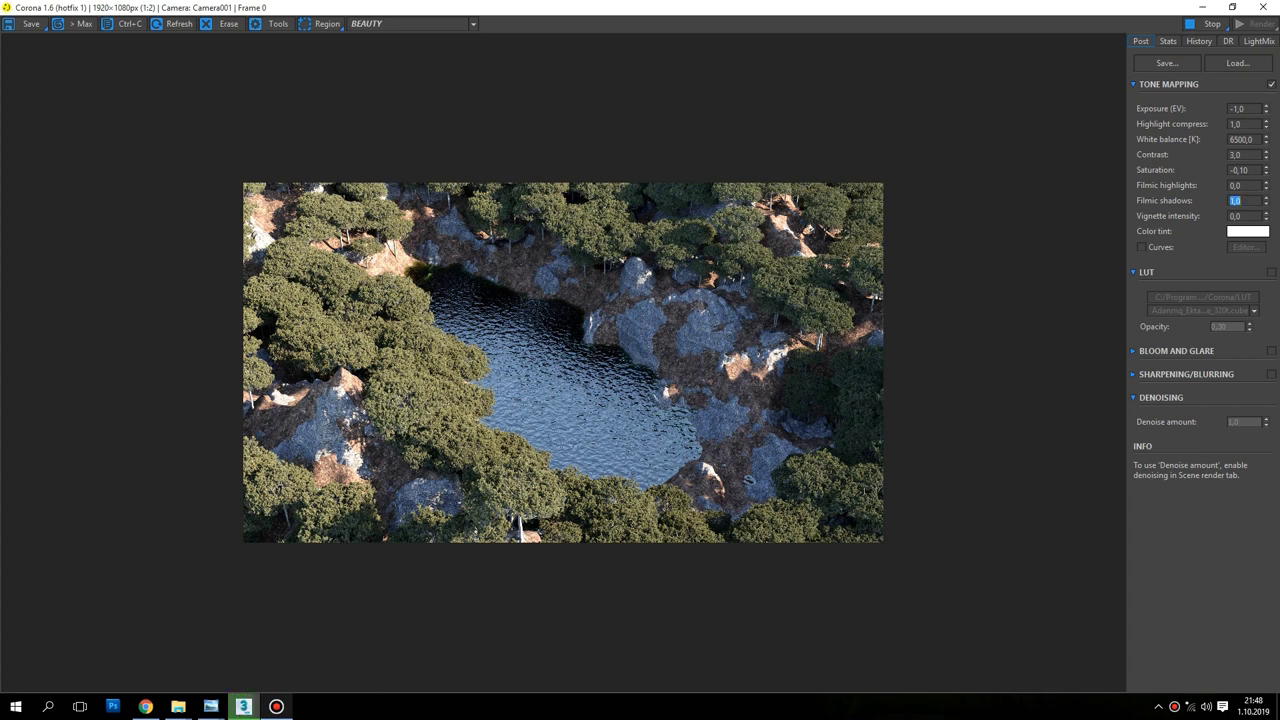
Try Filmic shadows values of 0,50 and 0,70 and a vignette intensity of 0,50
key("Return")
type("0,7")
key("Return")
key("Tab")
type("0,")
type("1")
key("Return")
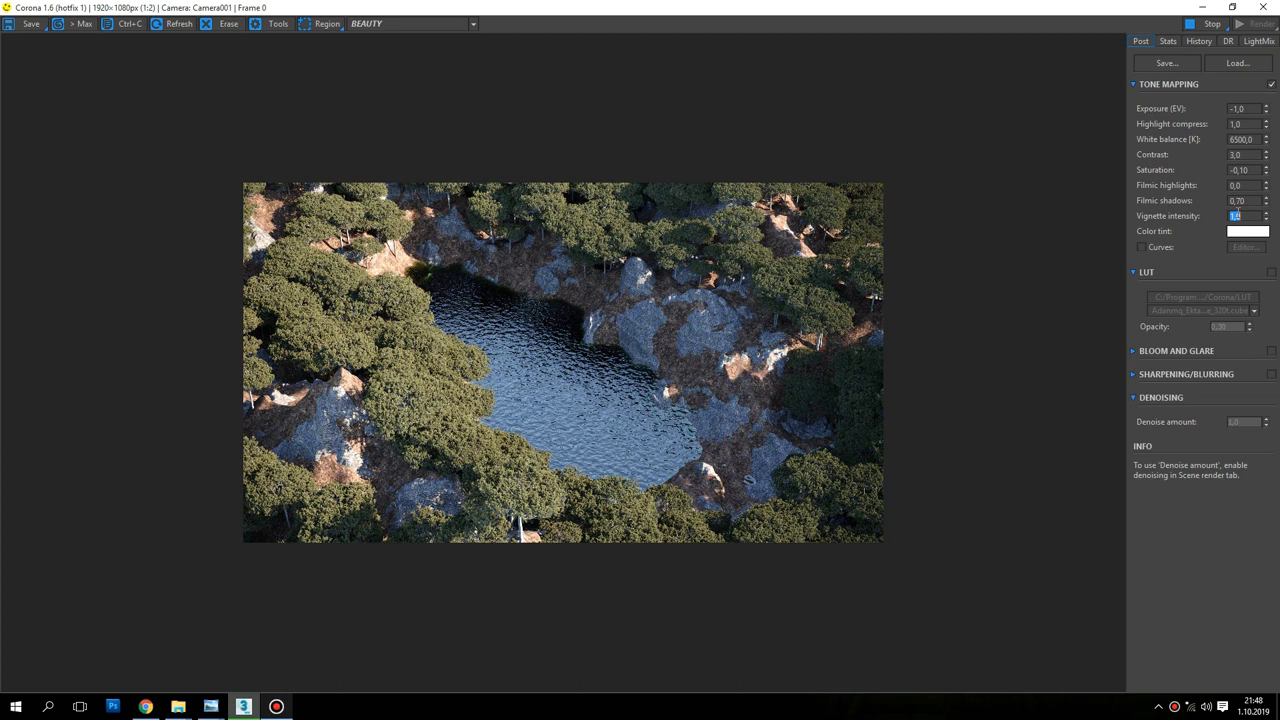
type("0,5")
key("Return")
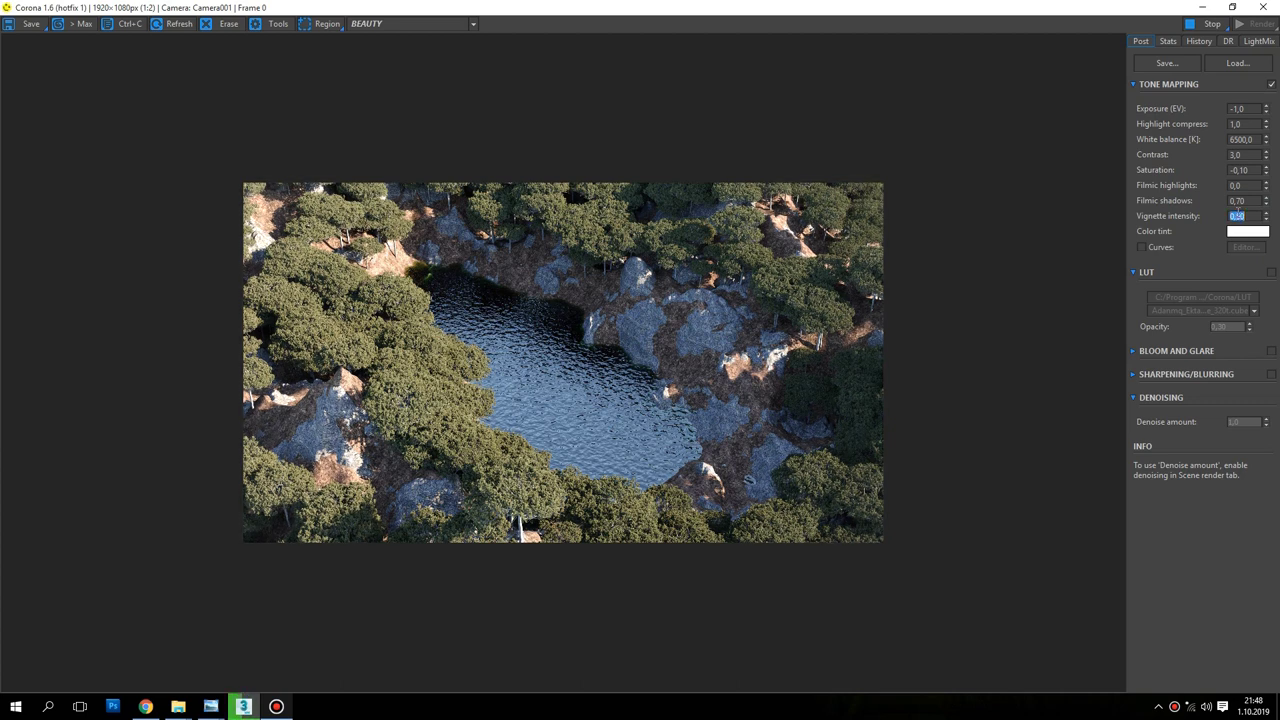
Set Filmic shadows to 0,60 and Filmic highlights to 0,20
double_click(1249, 200)
type("0,")
type("6")
key("Return")
double_click(1240, 185)
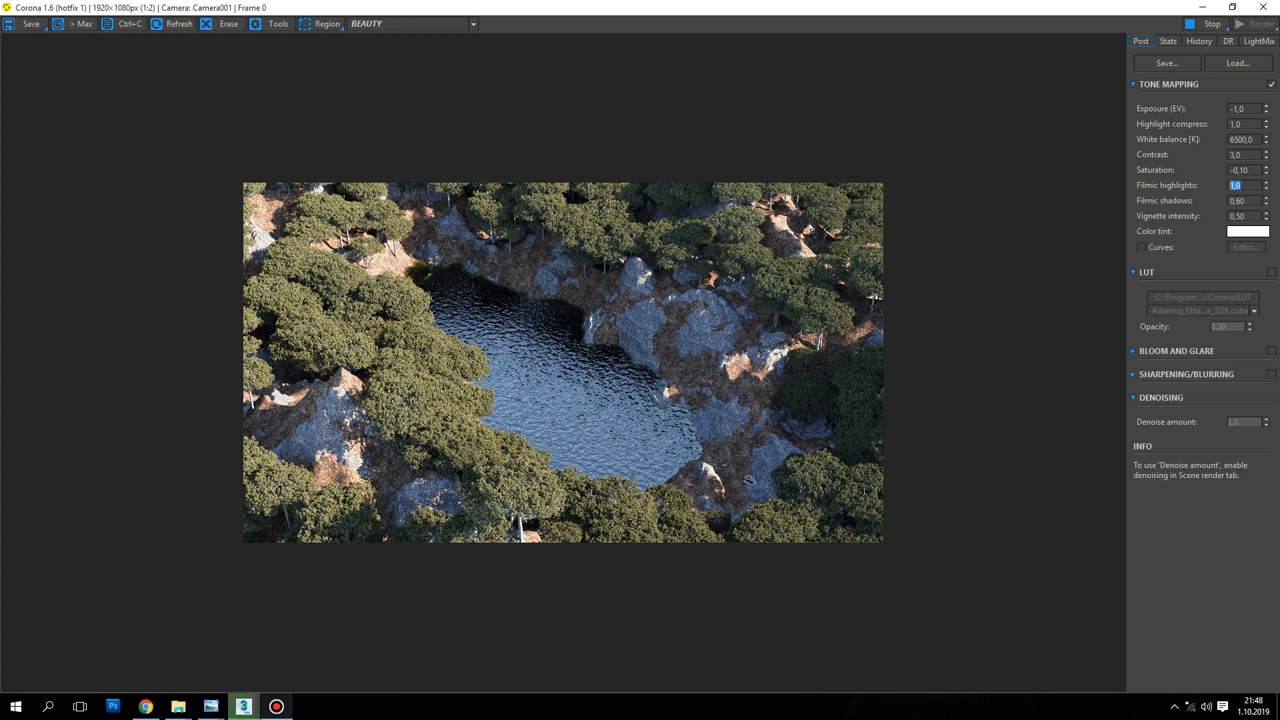
type("0")
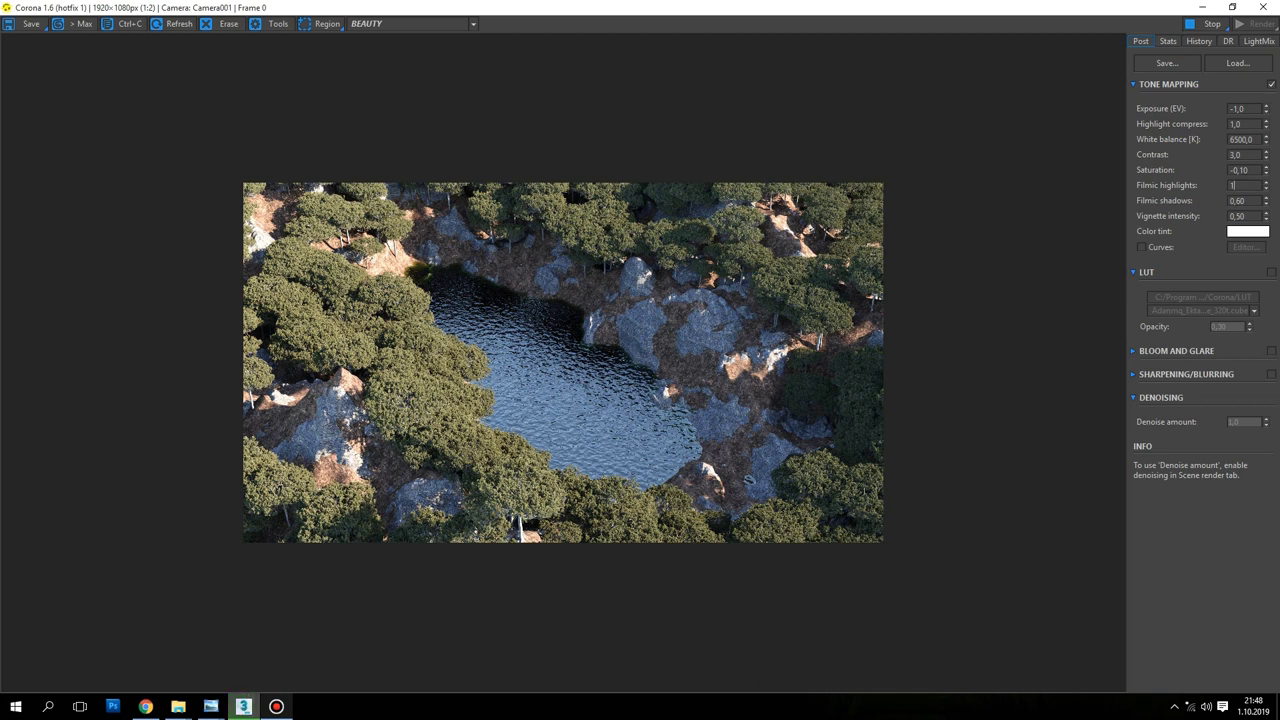
key("Return")
type("0,2")
key("Return")
Raise the vignette intensity to 0,70
scroll(702, 309, "up", 5)
scroll(701, 304, "down", 5)
left_click(1240, 216)
type("0,7")
key("Return")
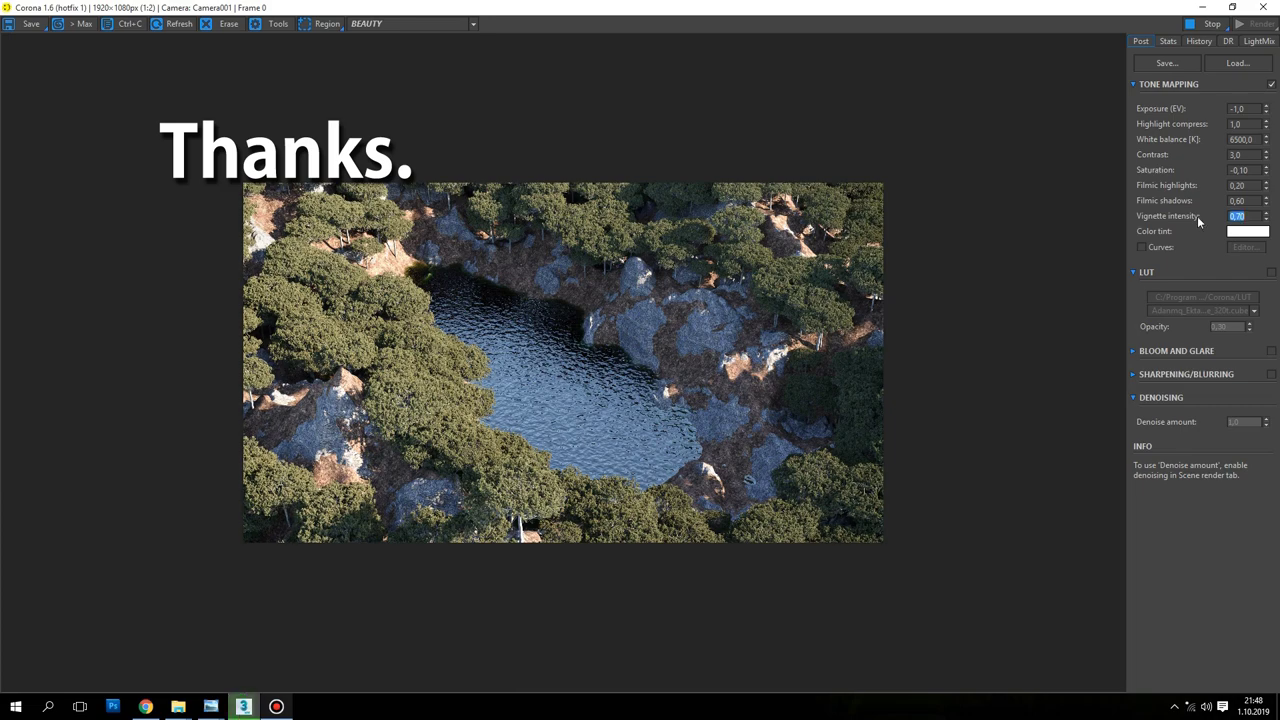